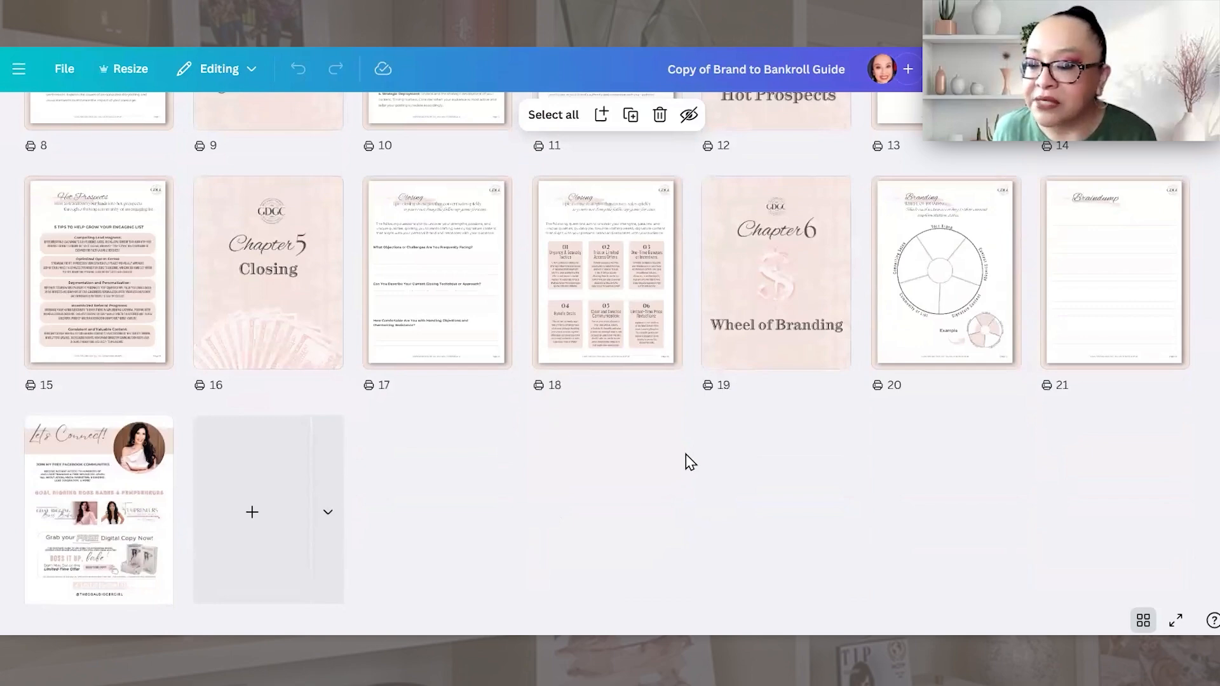
Step: Look through the page thumbnails of the Brand to Bankroll guide, from the cover to the closing contact page
{"action": "scroll", "coordinate": [690, 462], "scroll_direction": "up", "scroll_amount": 7}
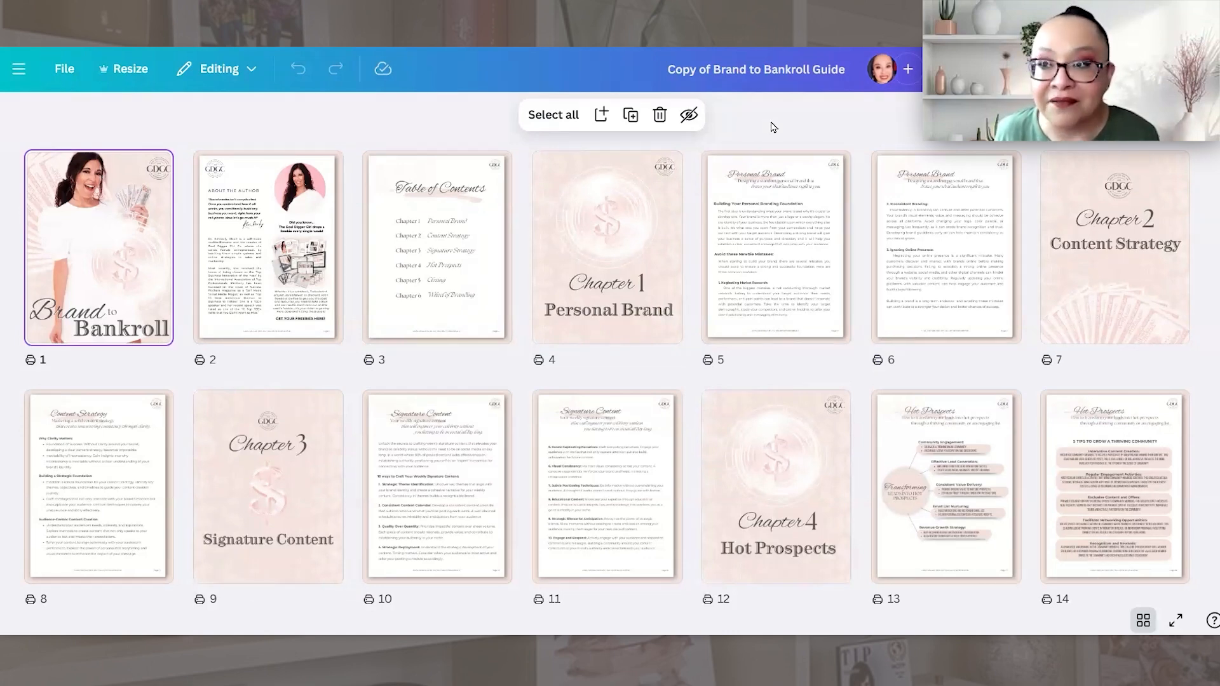
{"action": "scroll", "coordinate": [758, 194], "scroll_direction": "down", "scroll_amount": 5}
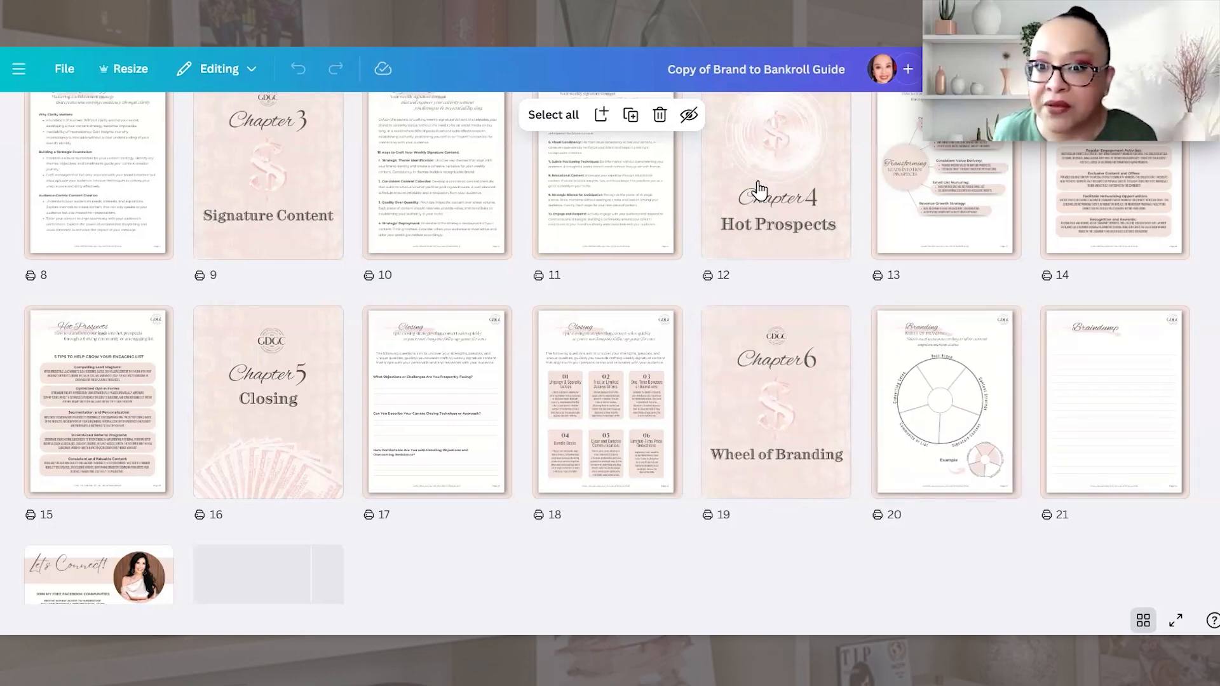
{"action": "scroll", "coordinate": [762, 184], "scroll_direction": "up", "scroll_amount": 3}
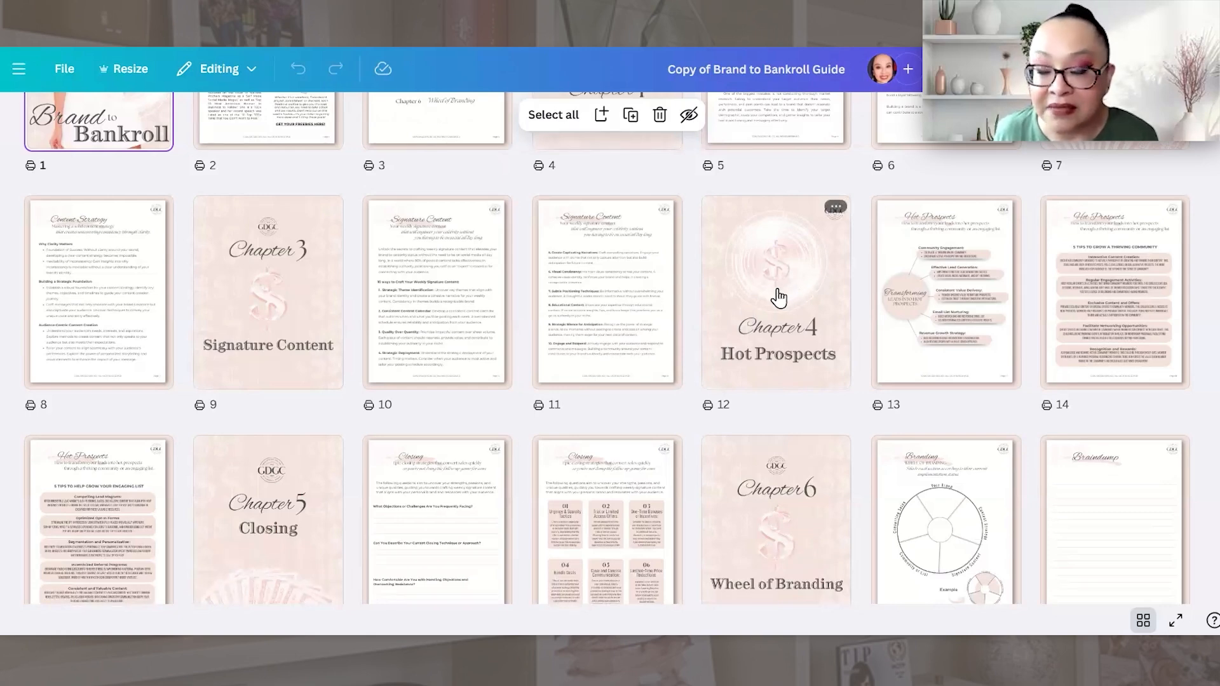
{"action": "scroll", "coordinate": [583, 354], "scroll_direction": "up", "scroll_amount": 3}
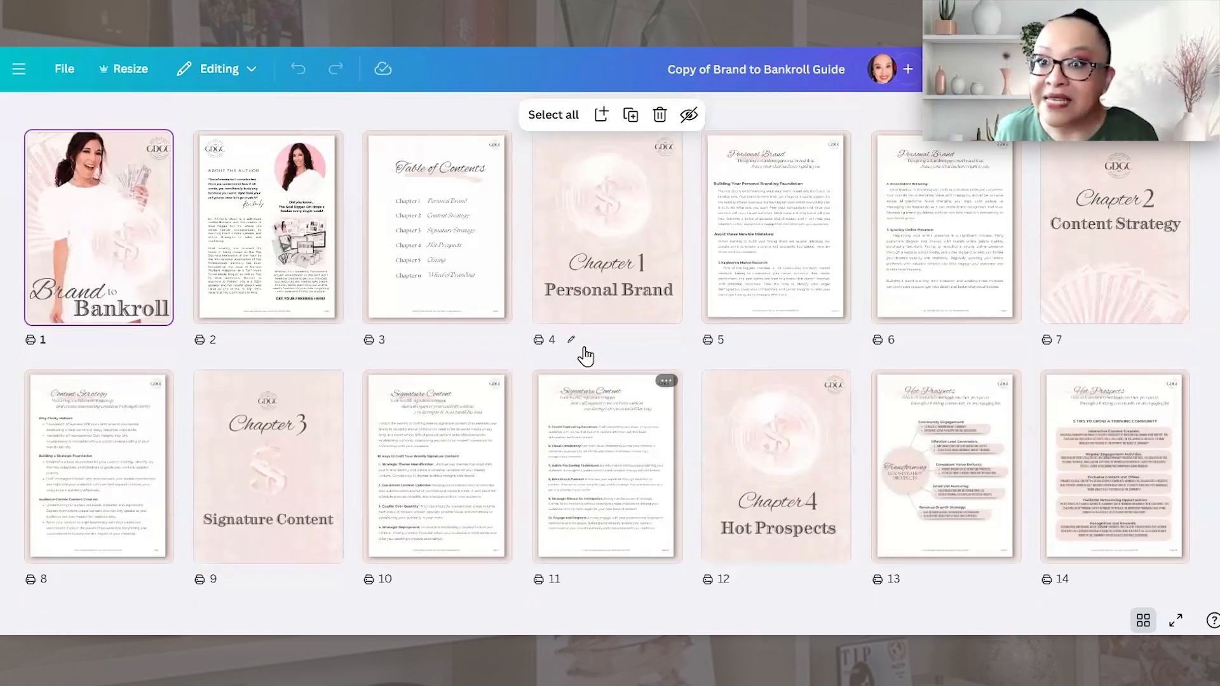
{"action": "scroll", "coordinate": [591, 392], "scroll_direction": "down", "scroll_amount": 1}
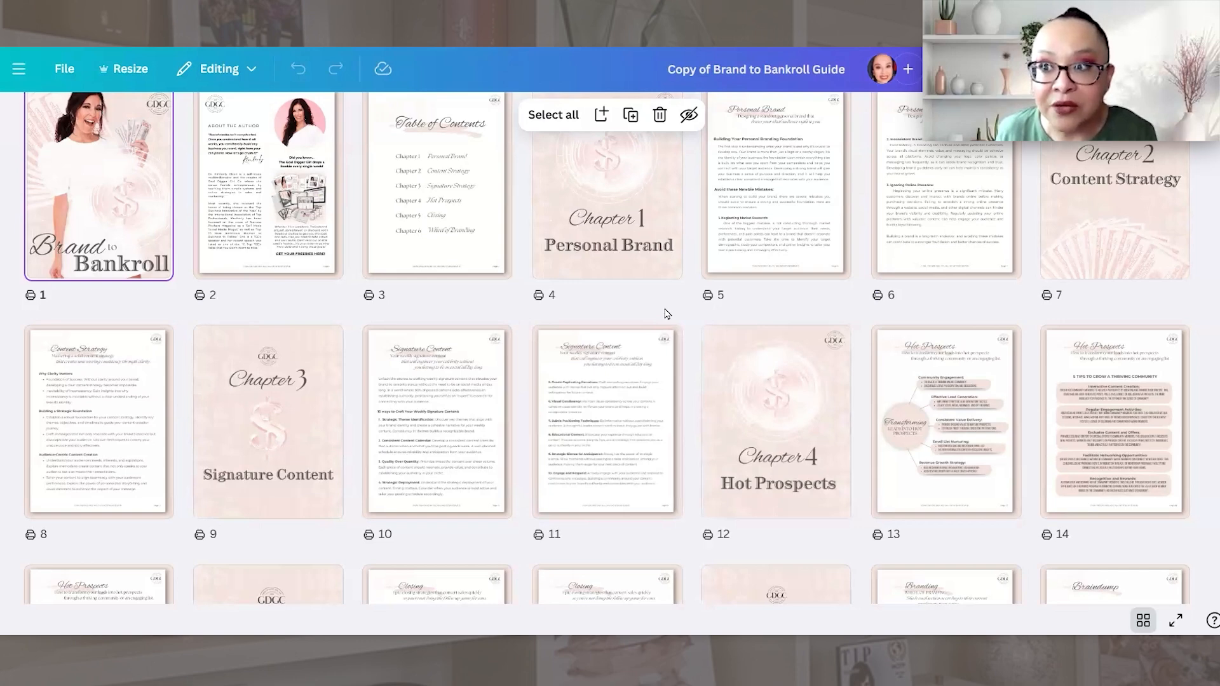
{"action": "scroll", "coordinate": [666, 307], "scroll_direction": "down", "scroll_amount": 1}
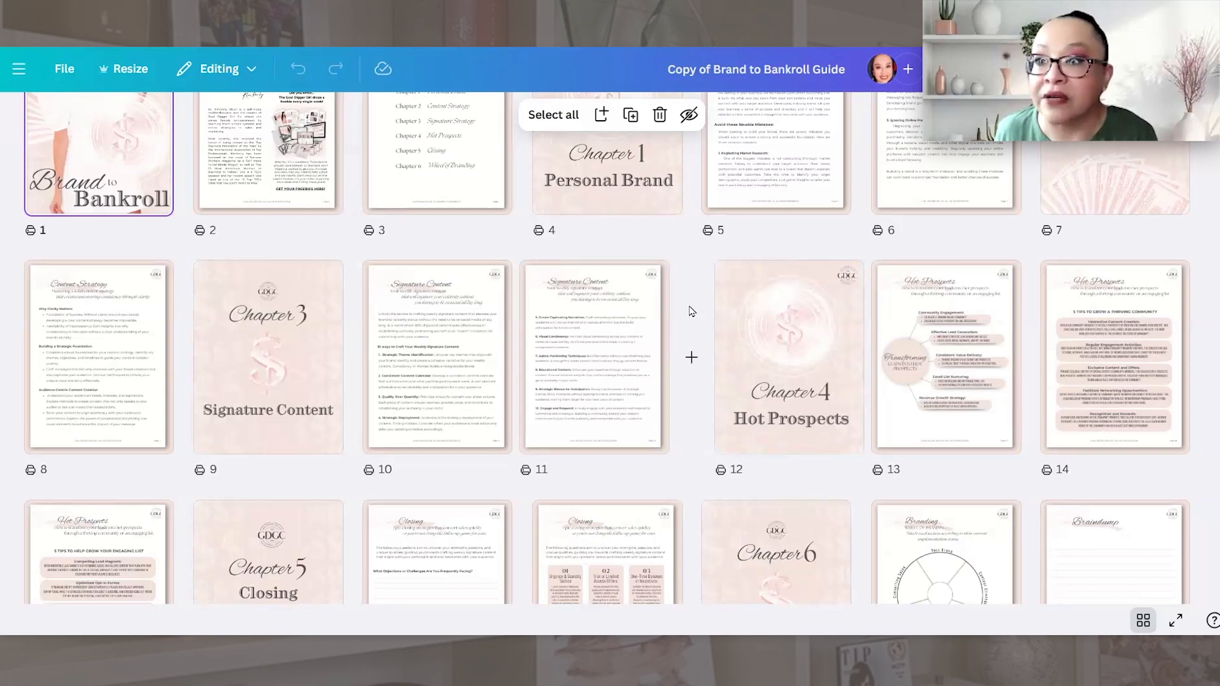
{"action": "scroll", "coordinate": [693, 311], "scroll_direction": "down", "scroll_amount": 2}
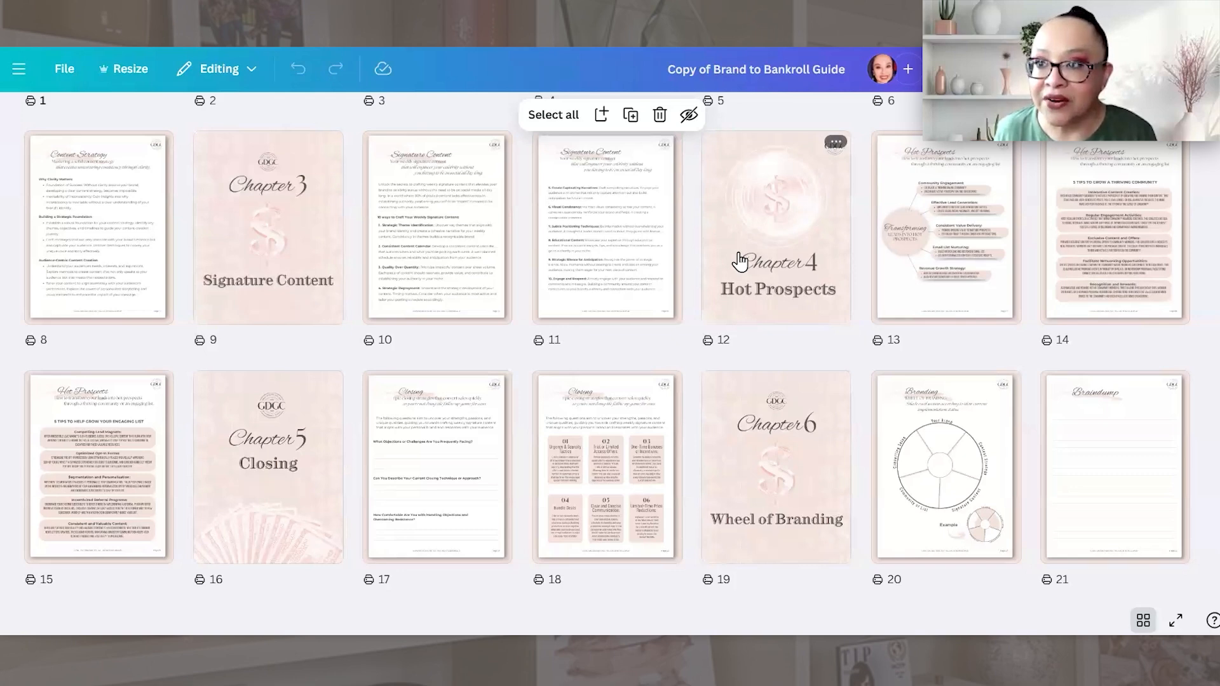
{"action": "scroll", "coordinate": [542, 116], "scroll_direction": "up", "scroll_amount": 4}
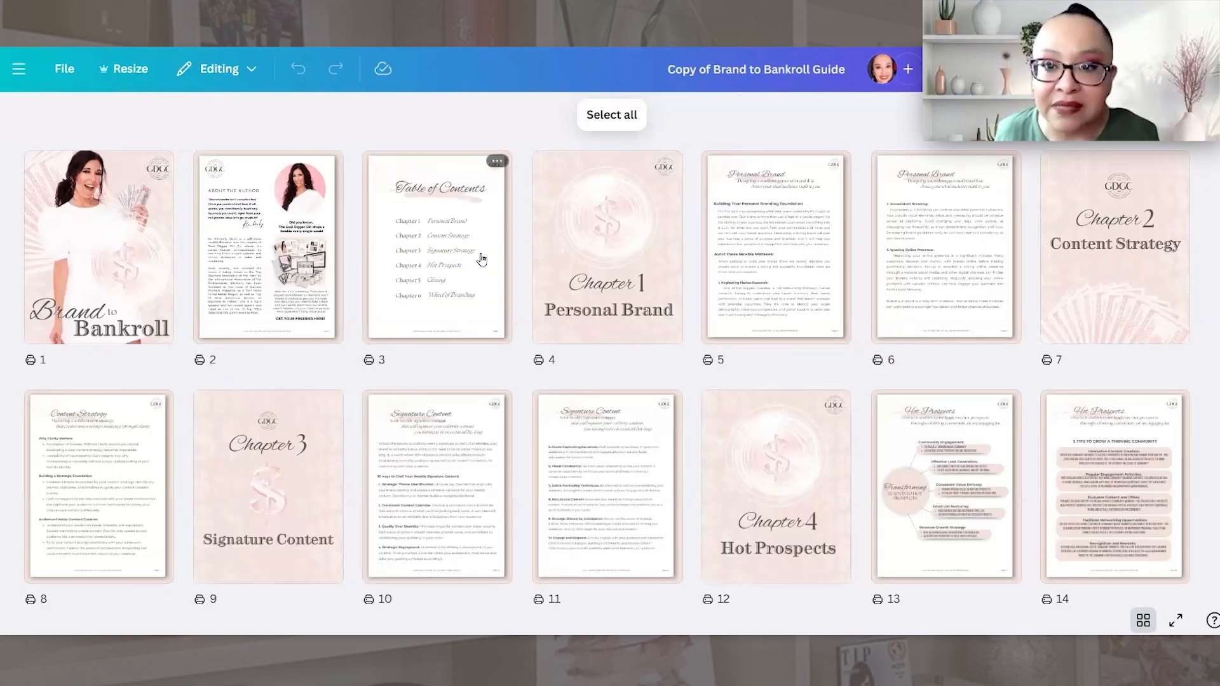
{"action": "scroll", "coordinate": [499, 242], "scroll_direction": "down", "scroll_amount": 3}
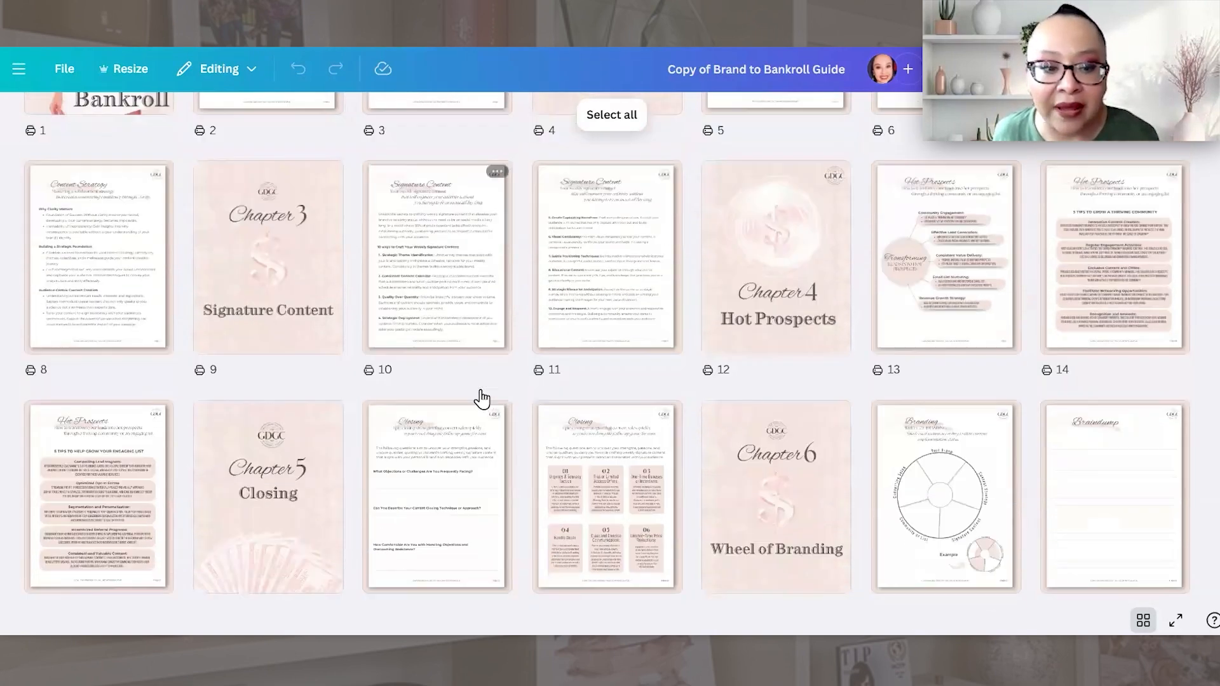
{"action": "scroll", "coordinate": [502, 420], "scroll_direction": "up", "scroll_amount": 3}
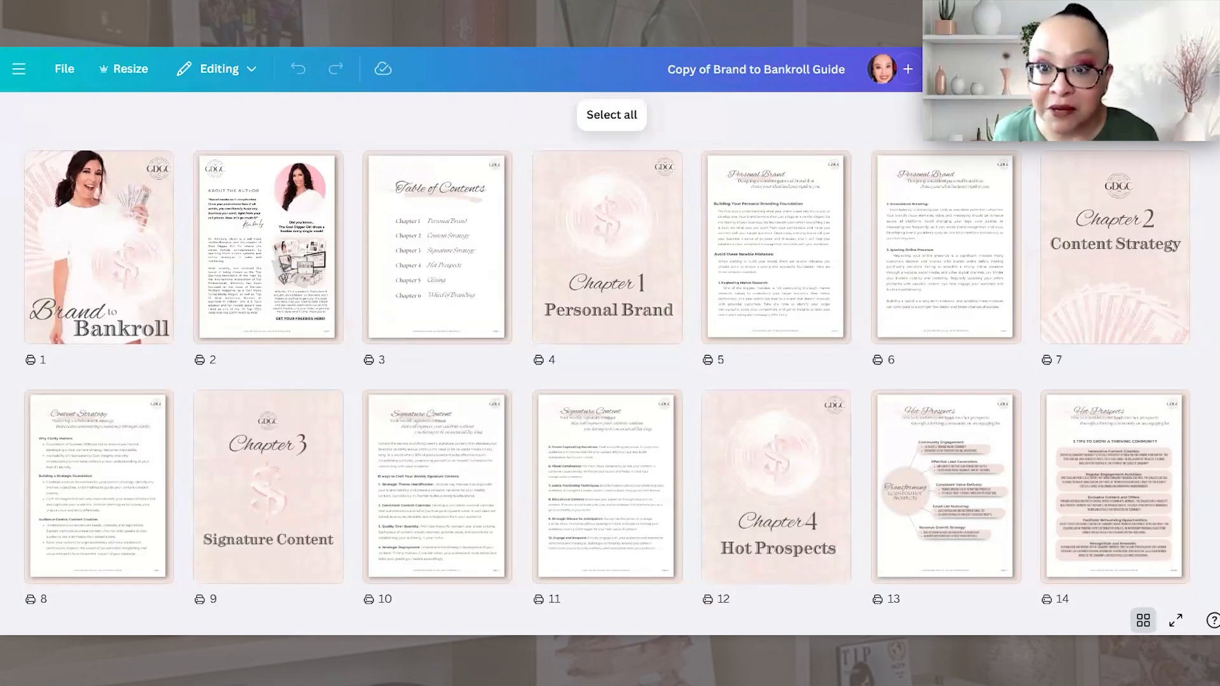
Step: Download pages 1–22 of the guide as JPG images at size 2 and quality 80
{"action": "left_click", "coordinate": [1183, 69]}
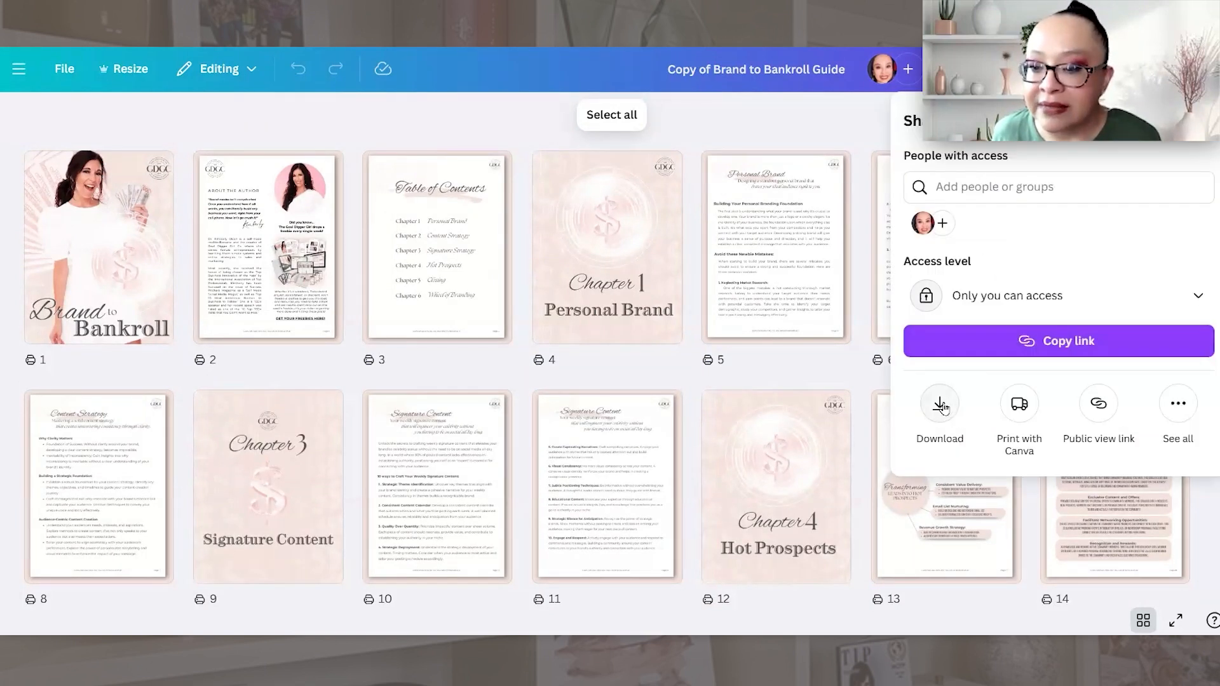
{"action": "left_click", "coordinate": [940, 405]}
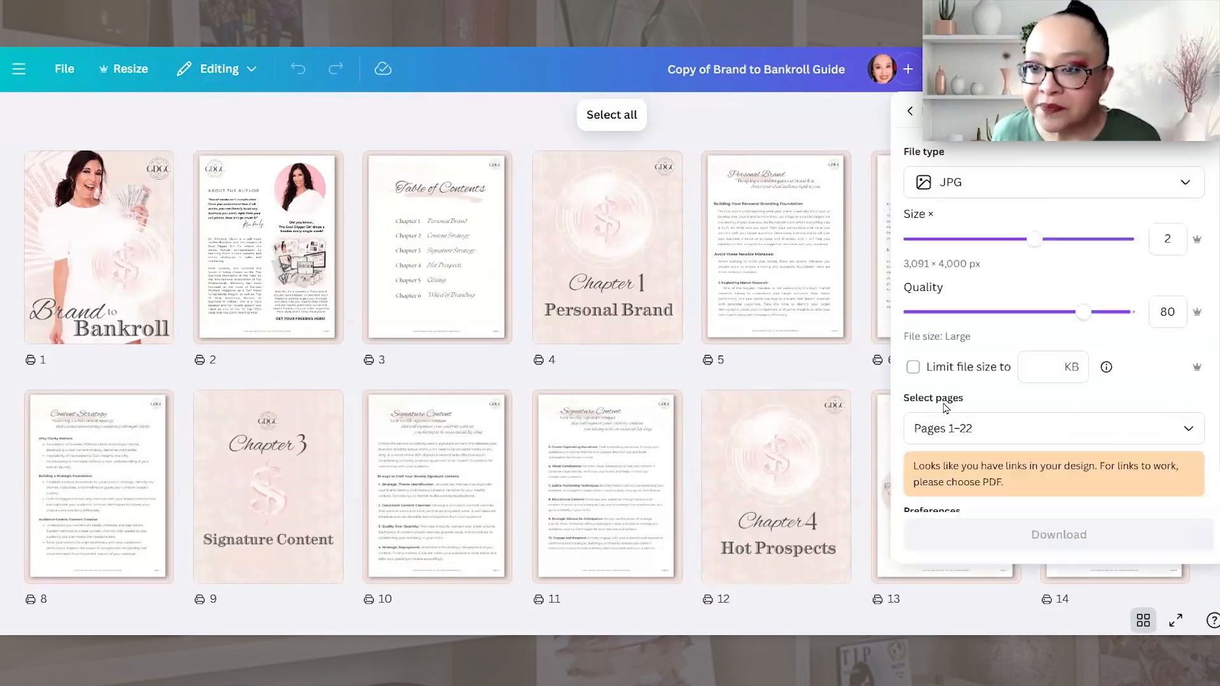
{"action": "left_click", "coordinate": [984, 194]}
{"action": "left_click", "coordinate": [997, 240]}
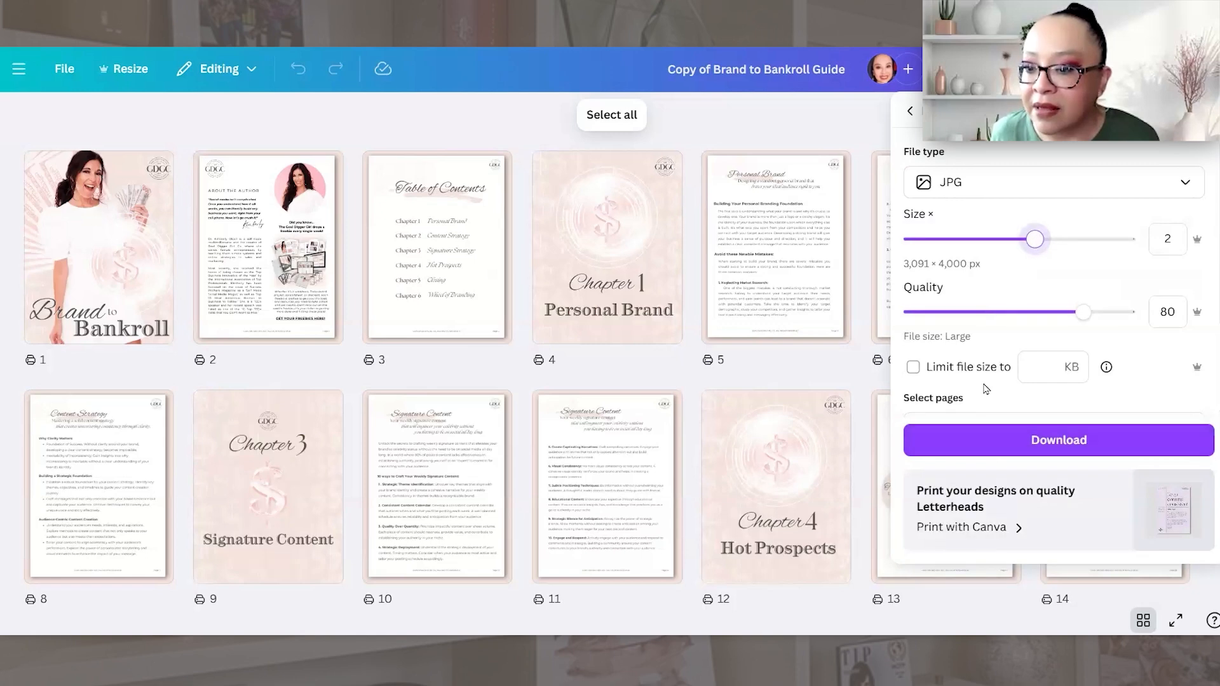
{"action": "scroll", "coordinate": [924, 377], "scroll_direction": "down", "scroll_amount": 1}
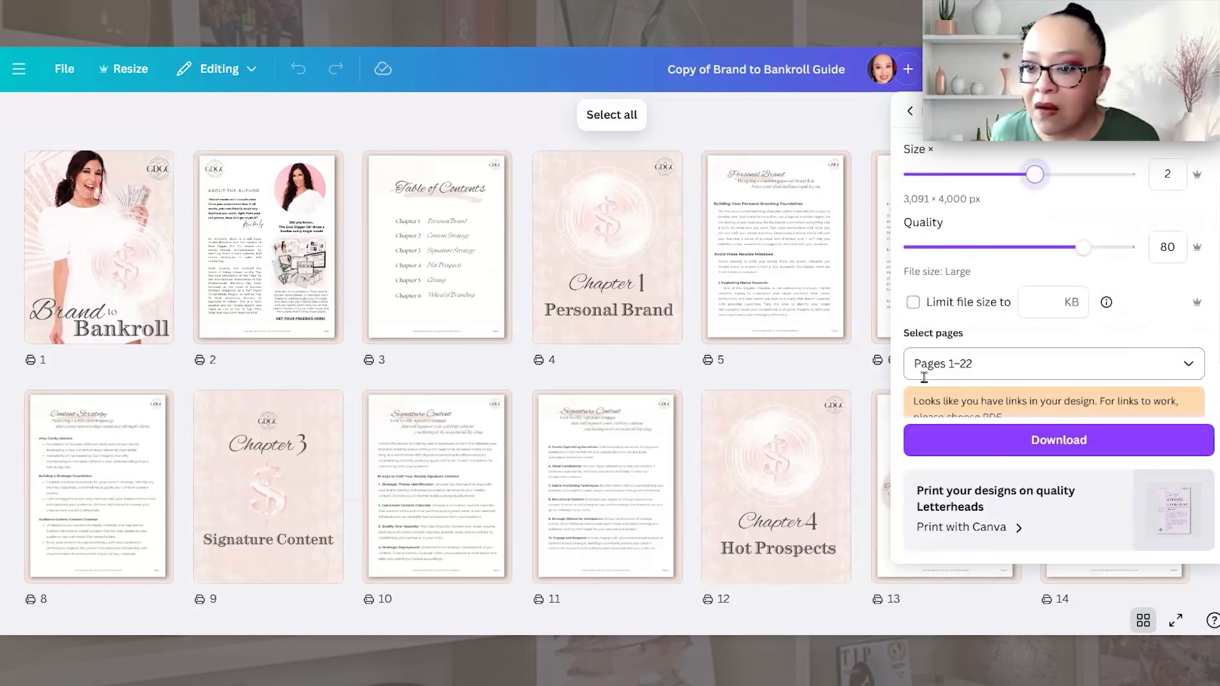
{"action": "left_click", "coordinate": [1006, 443]}
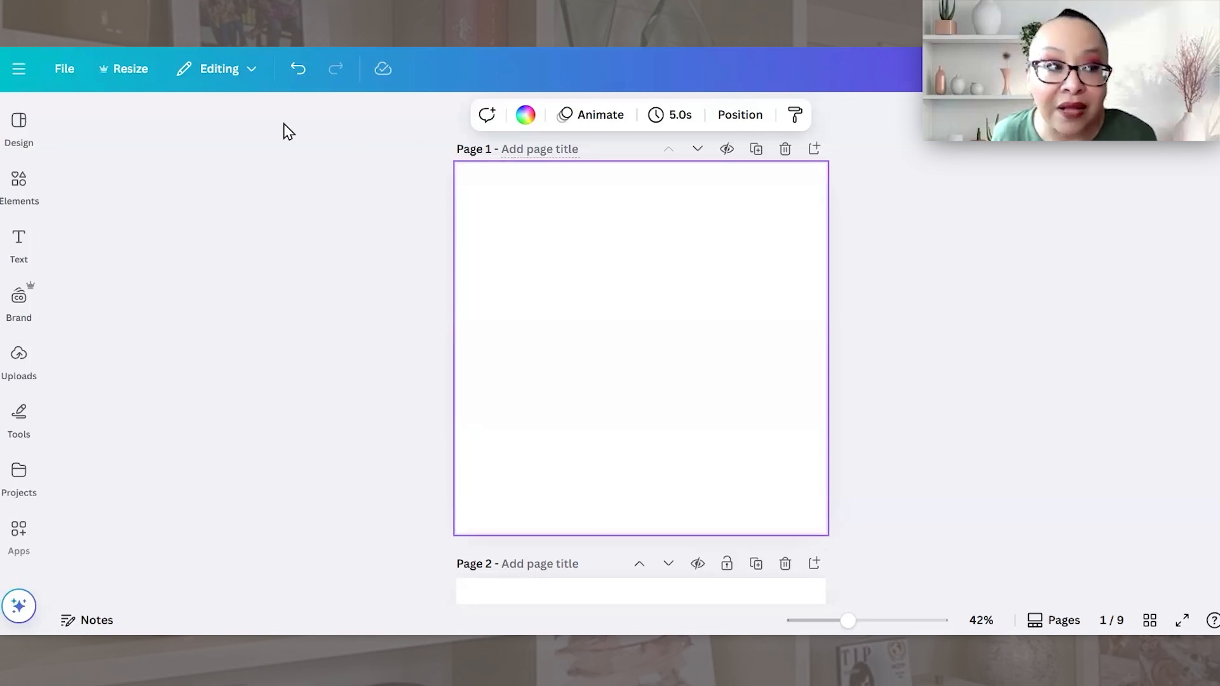
Step: In the blank square design, browse the uploaded images for the guide's chapter and content pages
{"action": "left_click", "coordinate": [18, 124]}
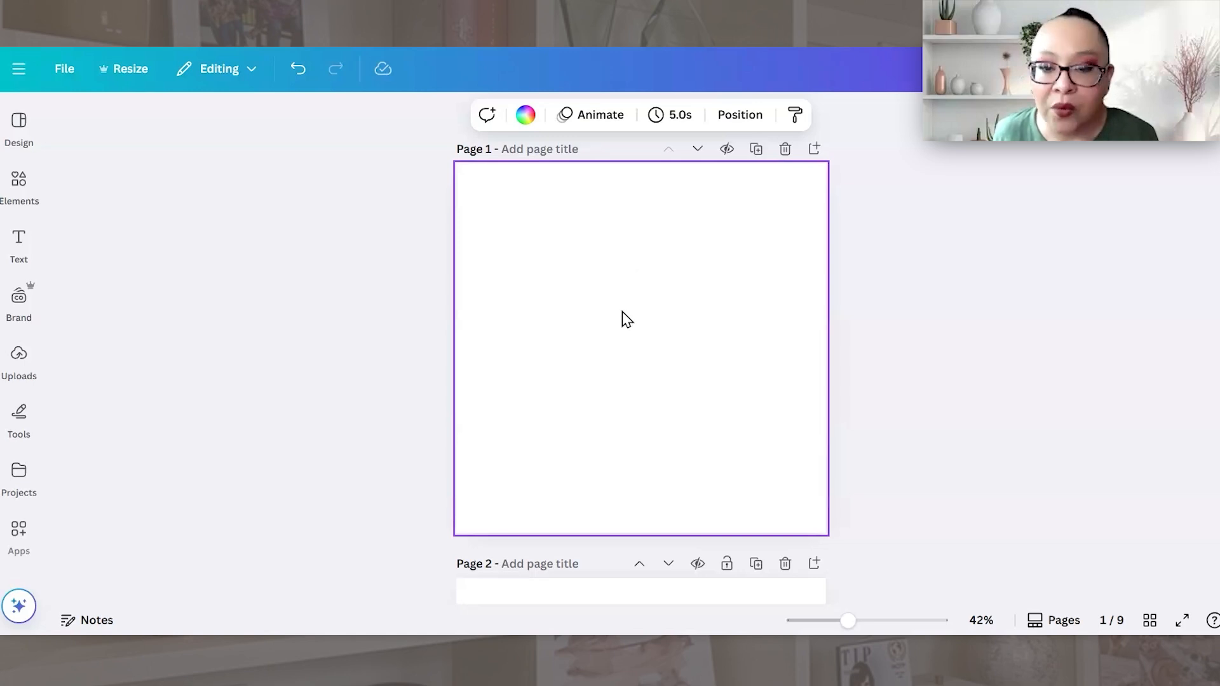
{"action": "left_click", "coordinate": [29, 309]}
{"action": "left_click", "coordinate": [20, 362]}
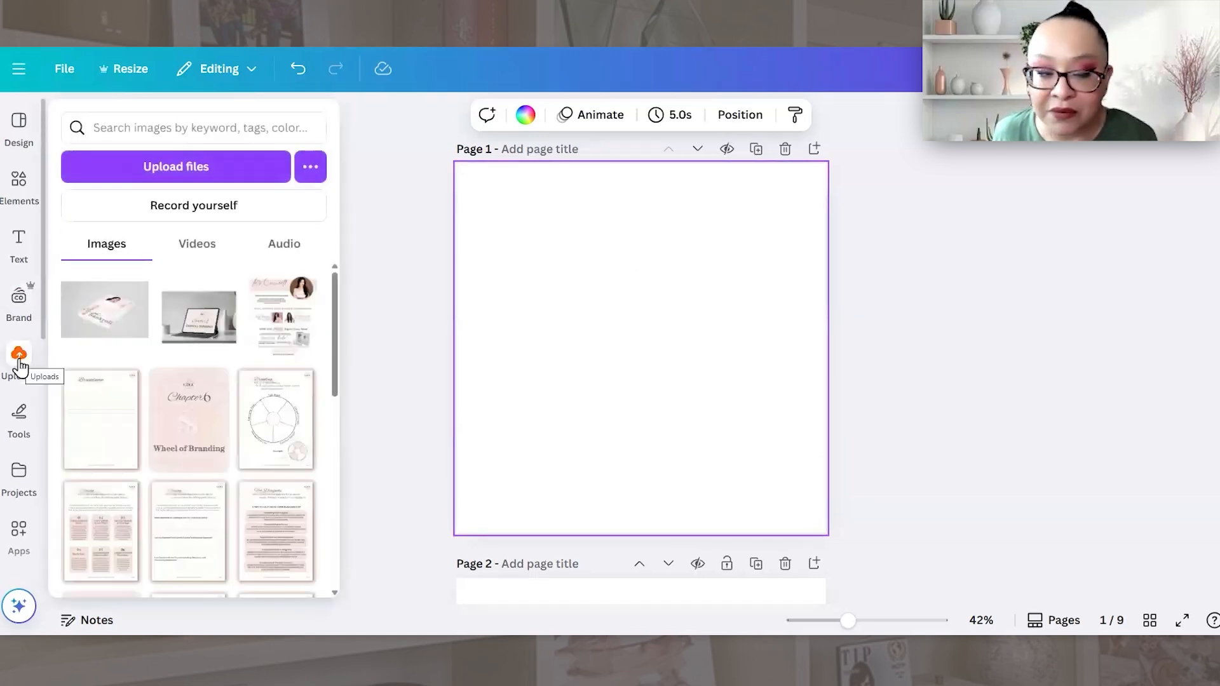
{"action": "scroll", "coordinate": [150, 411], "scroll_direction": "down", "scroll_amount": 3}
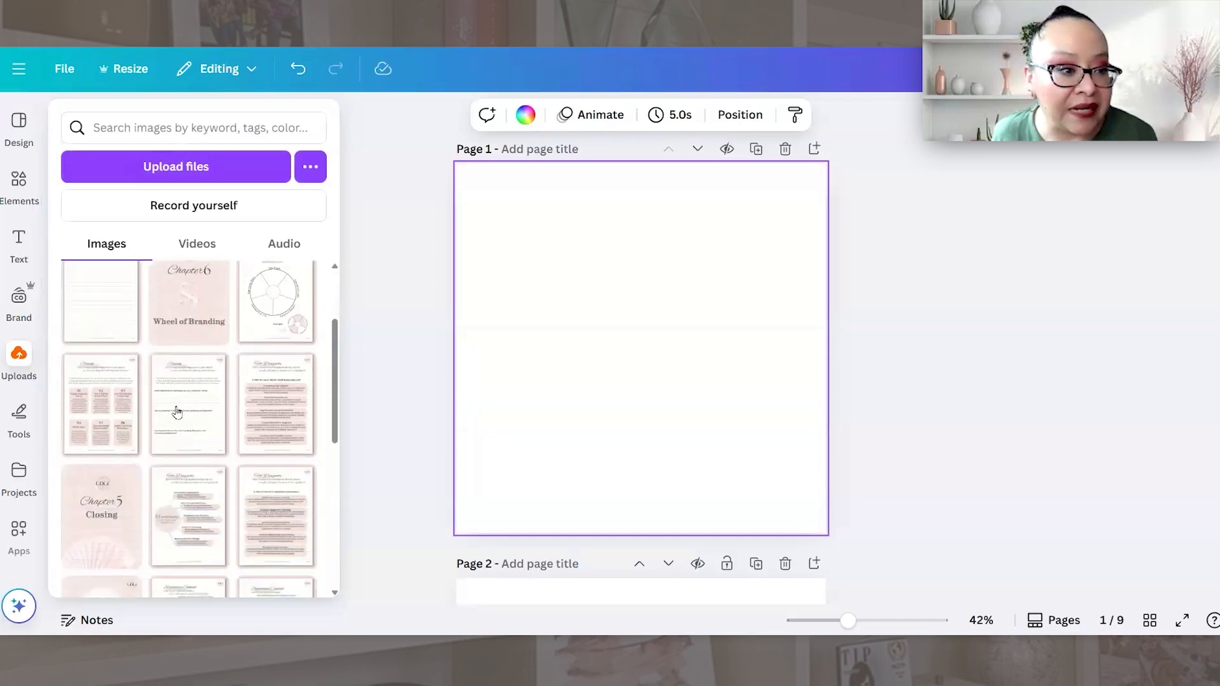
{"action": "scroll", "coordinate": [322, 426], "scroll_direction": "down", "scroll_amount": 5}
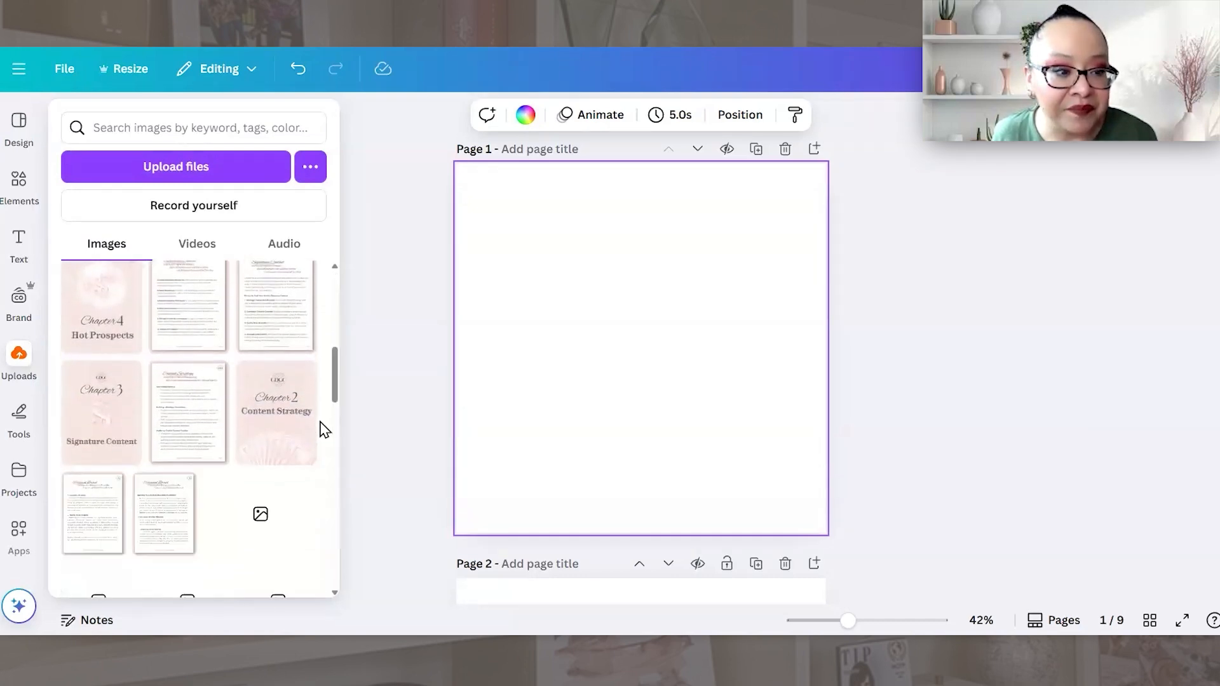
{"action": "scroll", "coordinate": [322, 429], "scroll_direction": "up", "scroll_amount": 4}
{"action": "scroll", "coordinate": [323, 432], "scroll_direction": "up", "scroll_amount": 2}
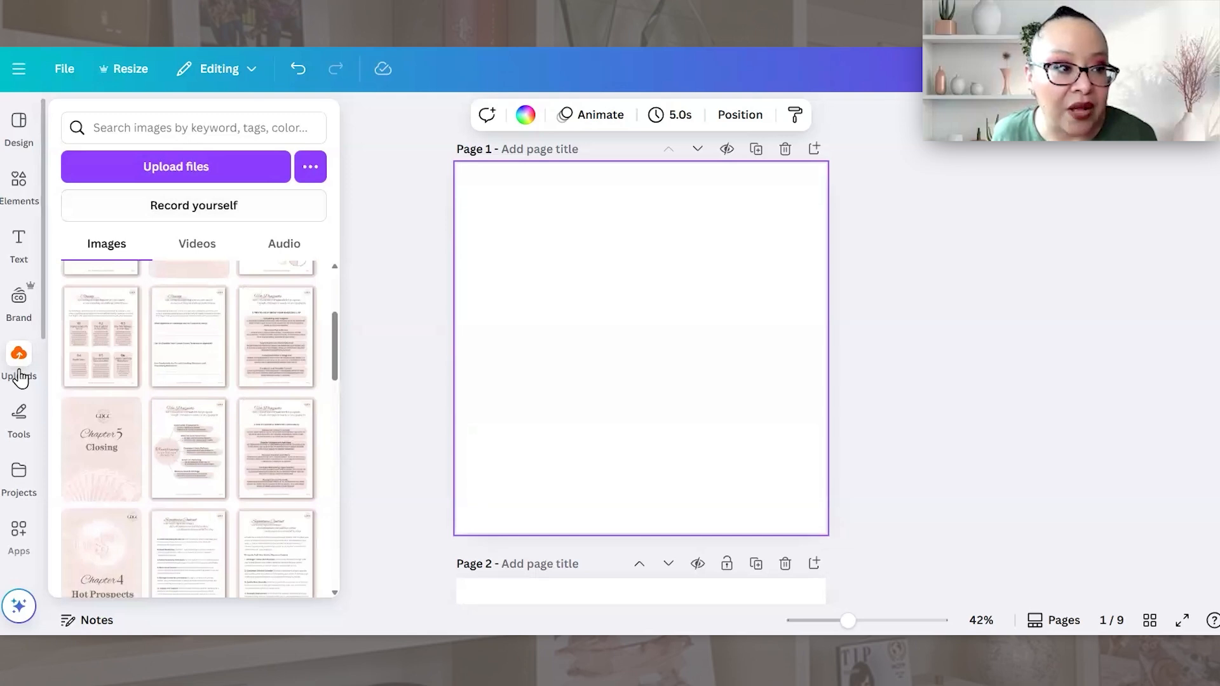
Step: Check the exported JPG pages in the Copy of Brand to Bankroll Guide folder when choosing files to upload, without uploading any
{"action": "left_click", "coordinate": [145, 167]}
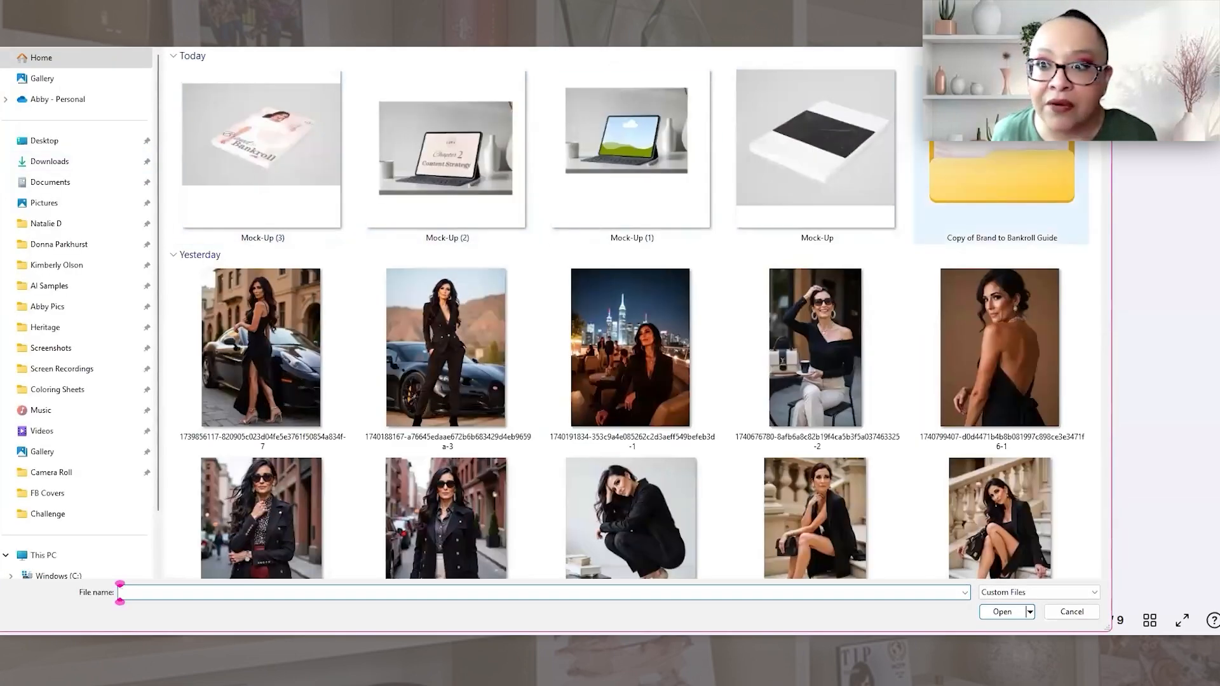
{"action": "double_click", "coordinate": [966, 133]}
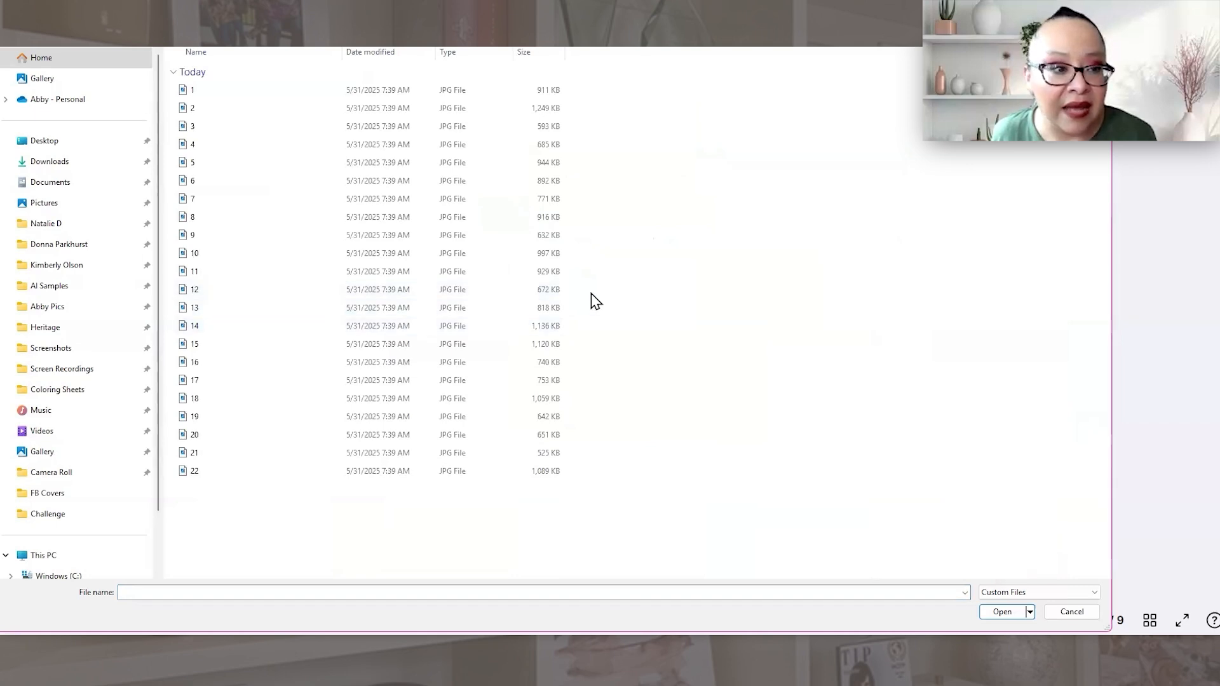
{"action": "left_click", "coordinate": [1056, 610]}
Step: Search the elements for "Frame" and add the plain square frame to page 1
{"action": "left_click", "coordinate": [19, 185]}
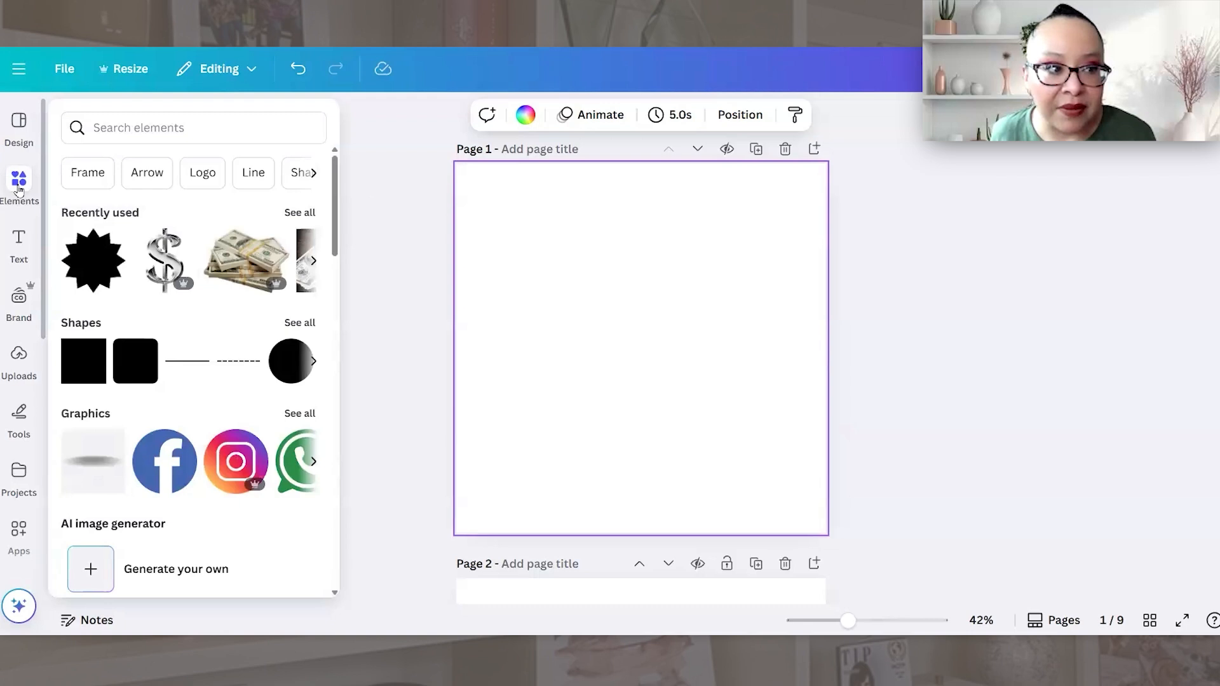
{"action": "left_click", "coordinate": [121, 128]}
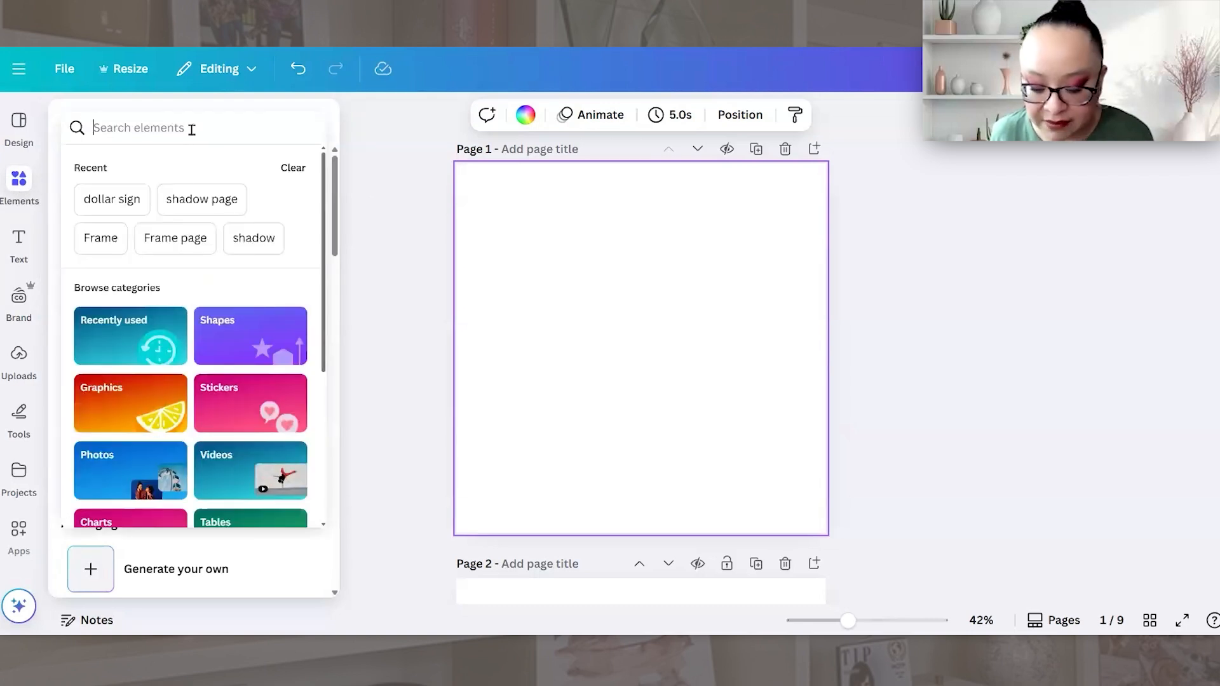
{"action": "type", "text": "Frame"}
{"action": "key", "text": "Return"}
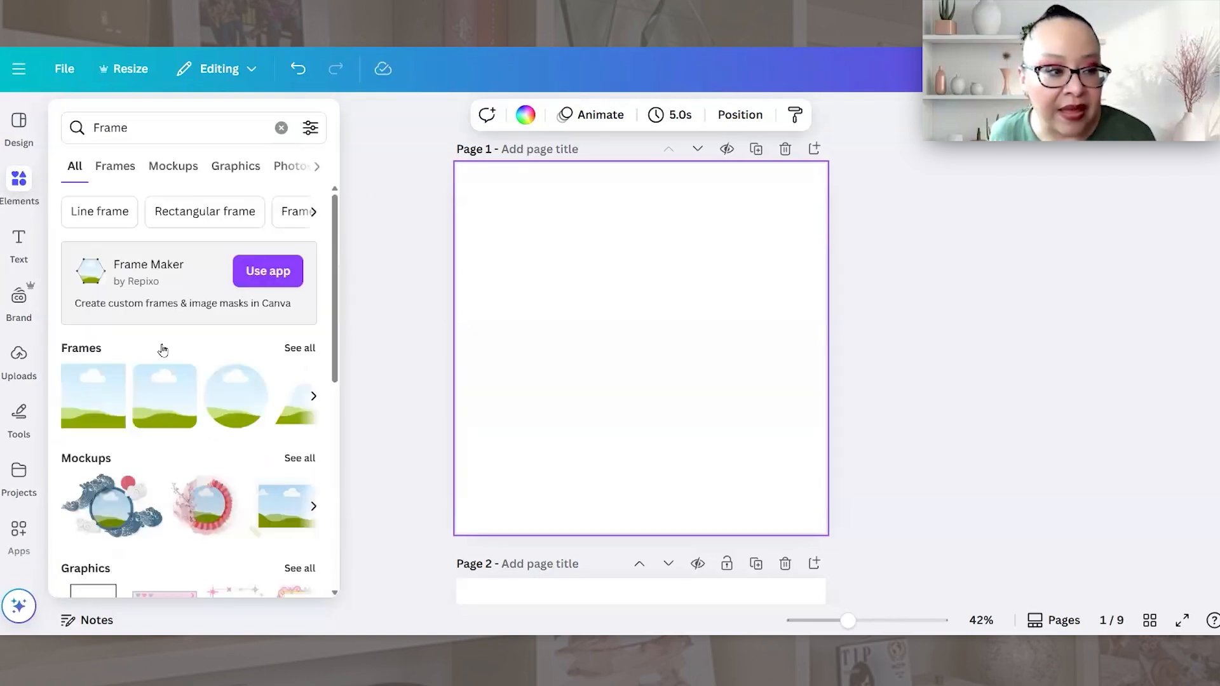
{"action": "left_click", "coordinate": [82, 406]}
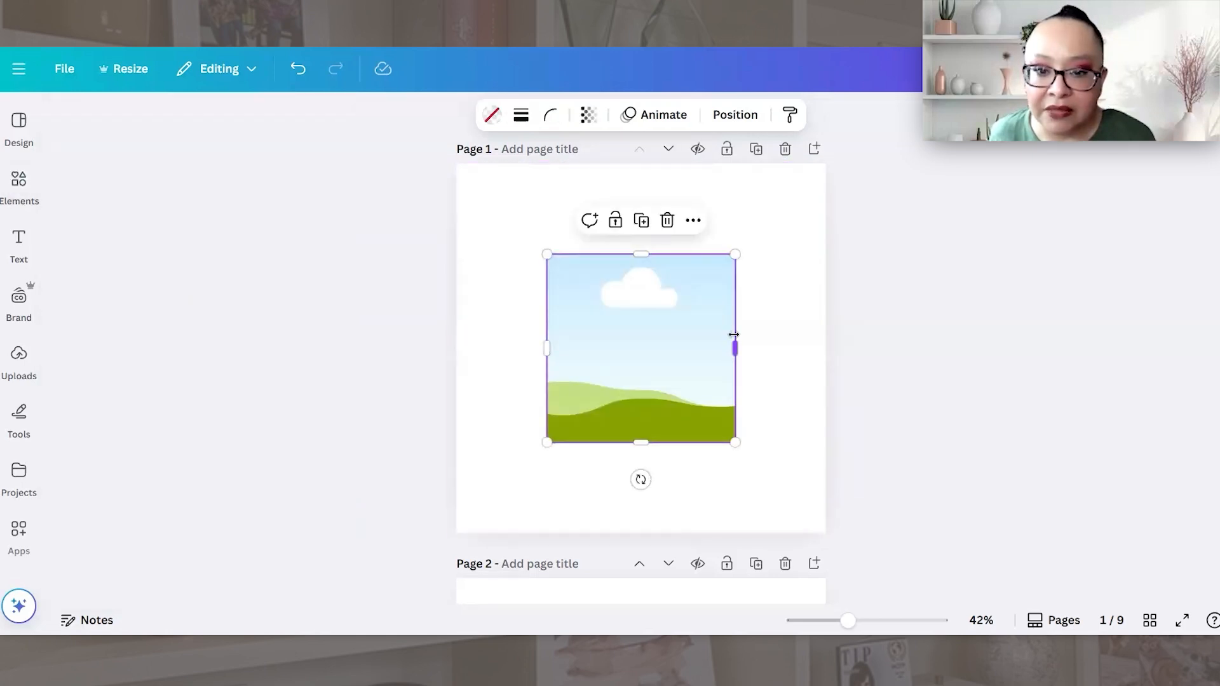
Step: Reshape the square frame into a small portrait rectangle and centre it horizontally in the upper half of page 1
{"action": "left_click_drag", "start_coordinate": [733, 335], "coordinate": [691, 339]}
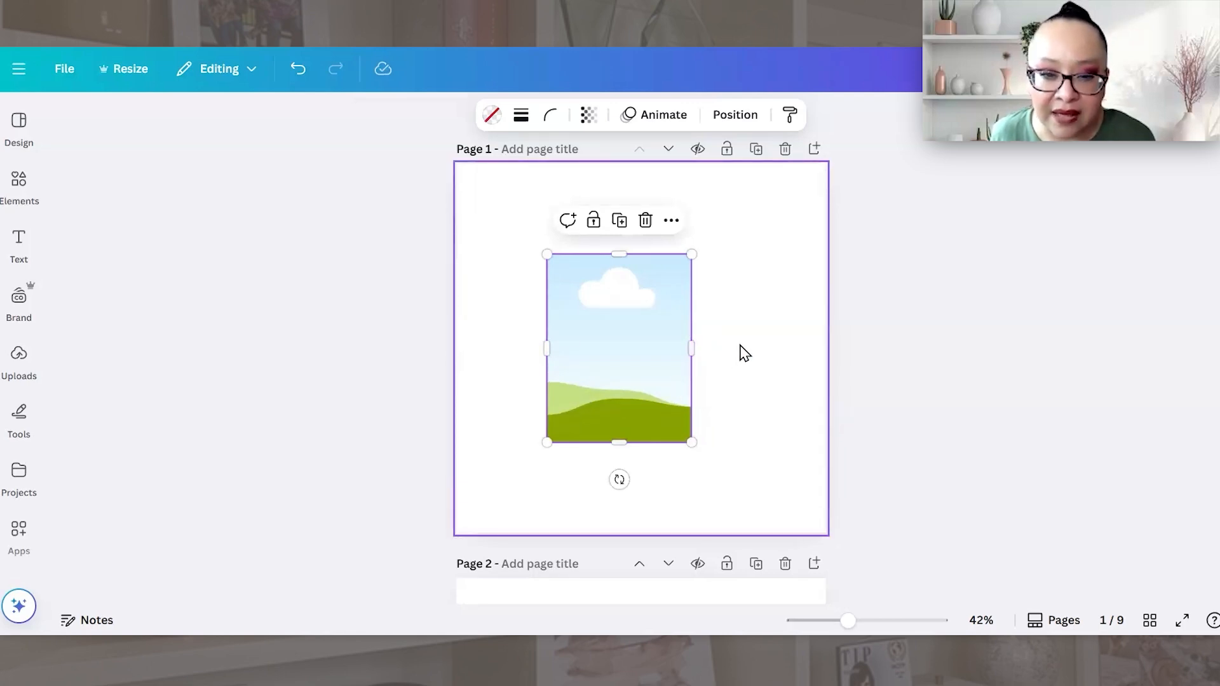
{"action": "left_click", "coordinate": [735, 408]}
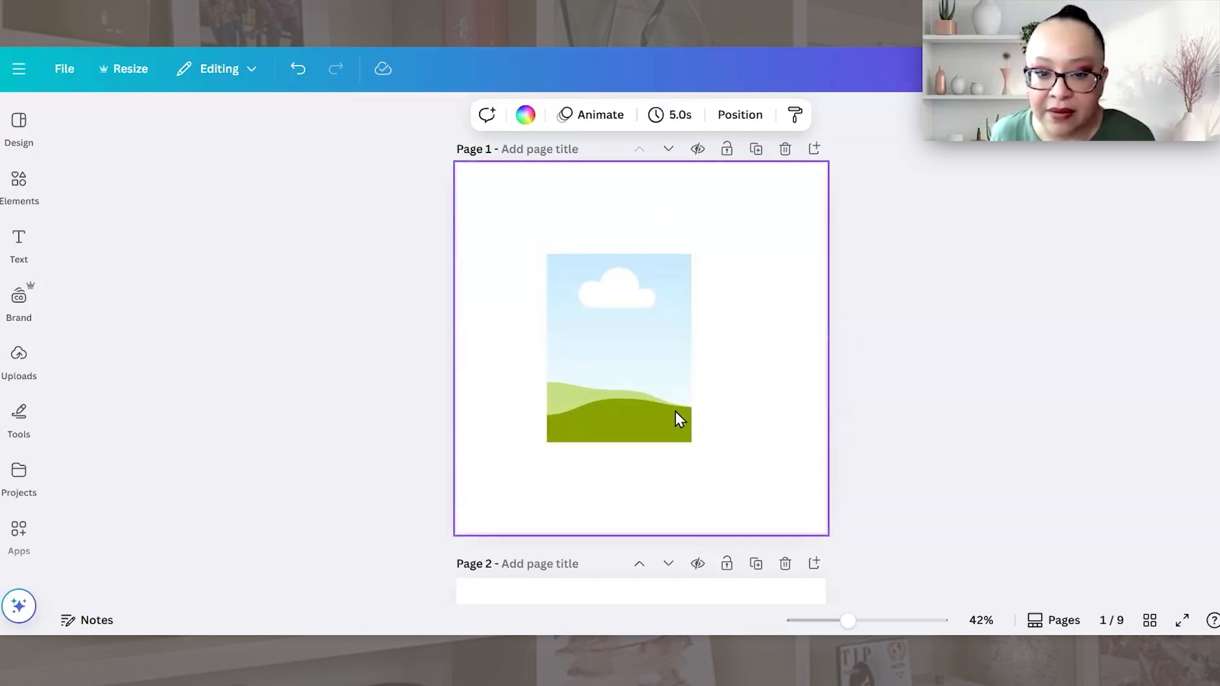
{"action": "left_click", "coordinate": [656, 424]}
{"action": "left_click_drag", "start_coordinate": [690, 441], "coordinate": [606, 362]}
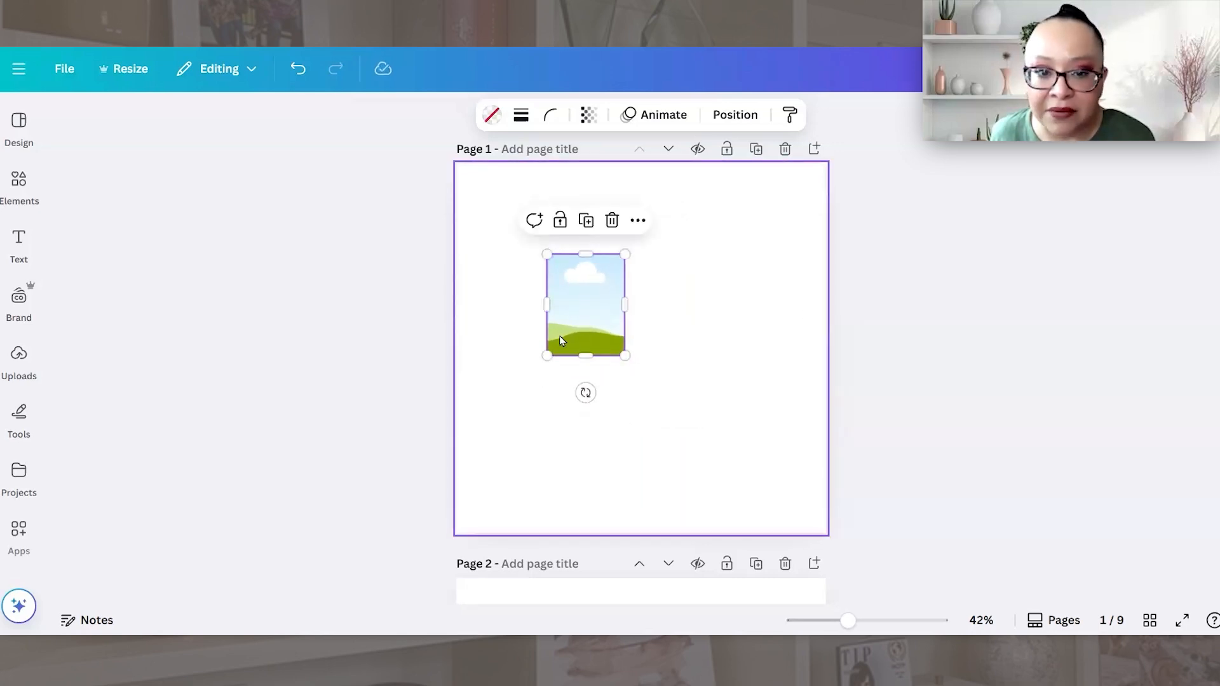
{"action": "mouse_move", "coordinate": [628, 287]}
{"action": "left_mouse_down"}
{"action": "mouse_move", "coordinate": [640, 266]}
{"action": "mouse_move", "coordinate": [648, 285]}
{"action": "left_mouse_up"}
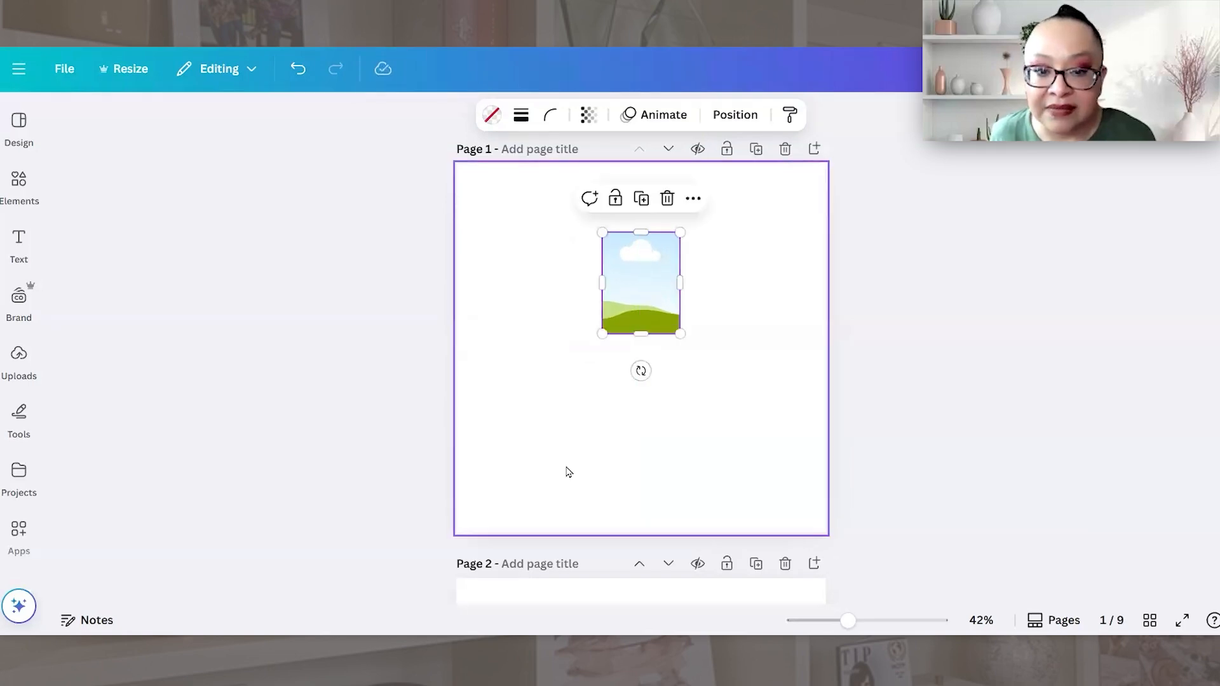
{"action": "left_click", "coordinate": [569, 460]}
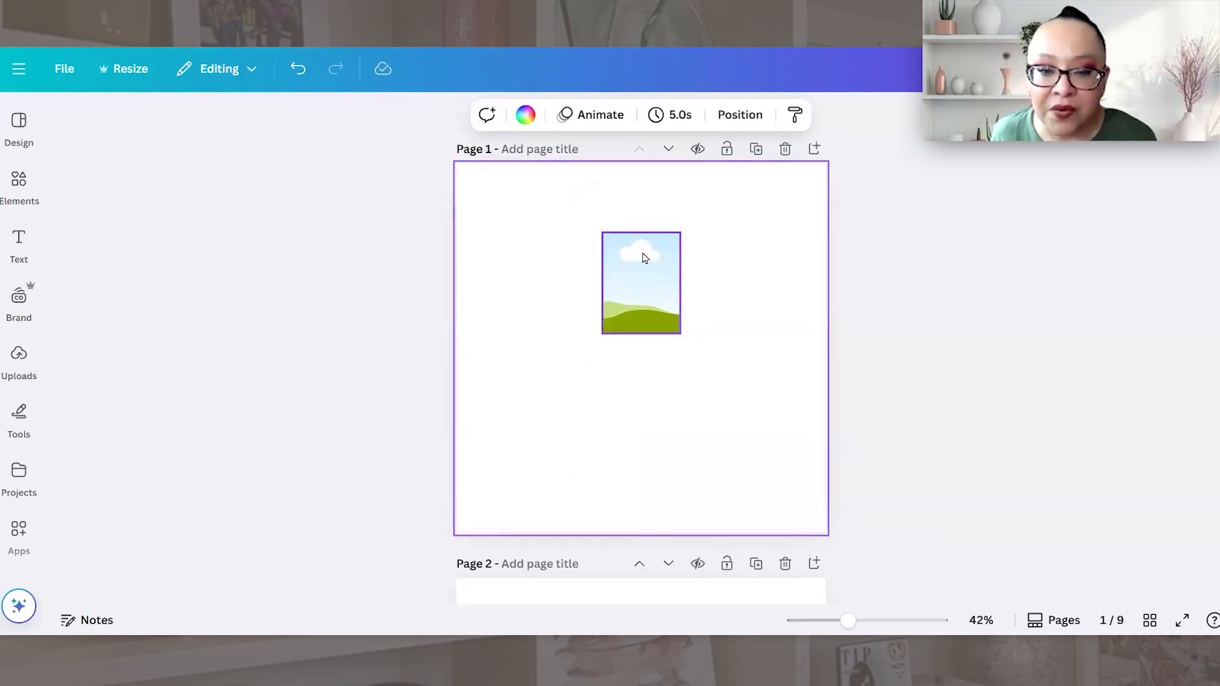
{"action": "left_click", "coordinate": [643, 257]}
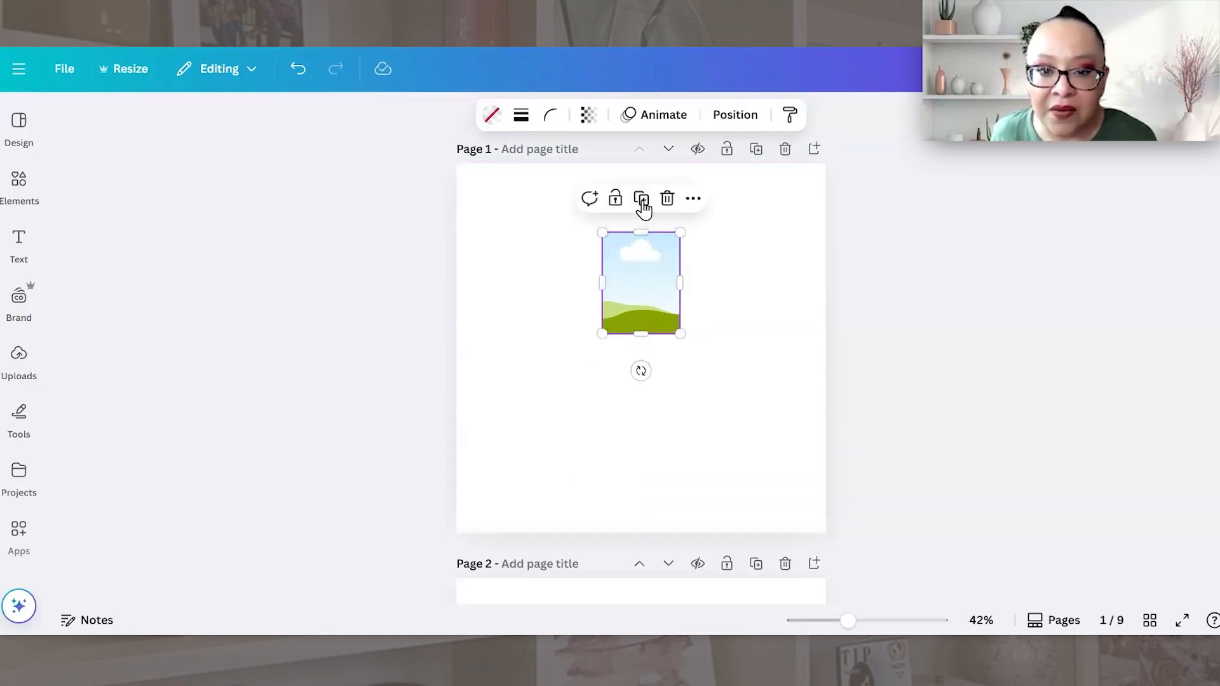
{"action": "left_click", "coordinate": [572, 342]}
Step: Fill the portrait frame on page 1 with the uploaded Brand to Bankroll cover image
{"action": "left_click", "coordinate": [18, 356]}
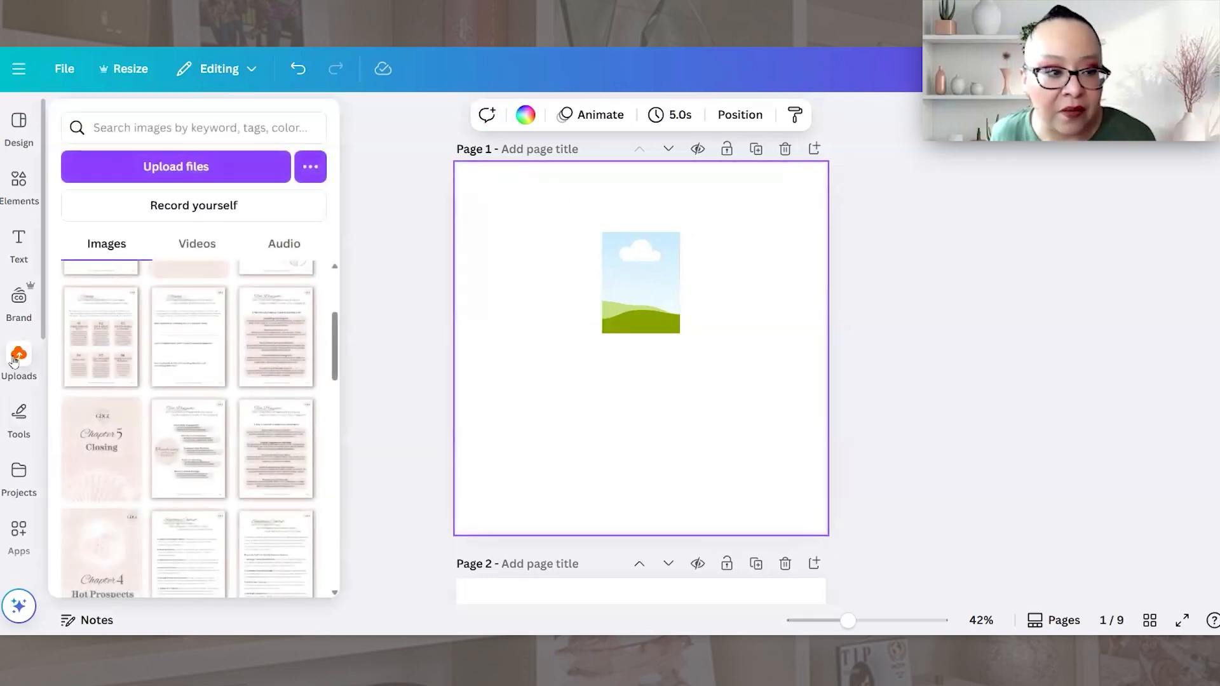
{"action": "scroll", "coordinate": [237, 438], "scroll_direction": "down", "scroll_amount": 6}
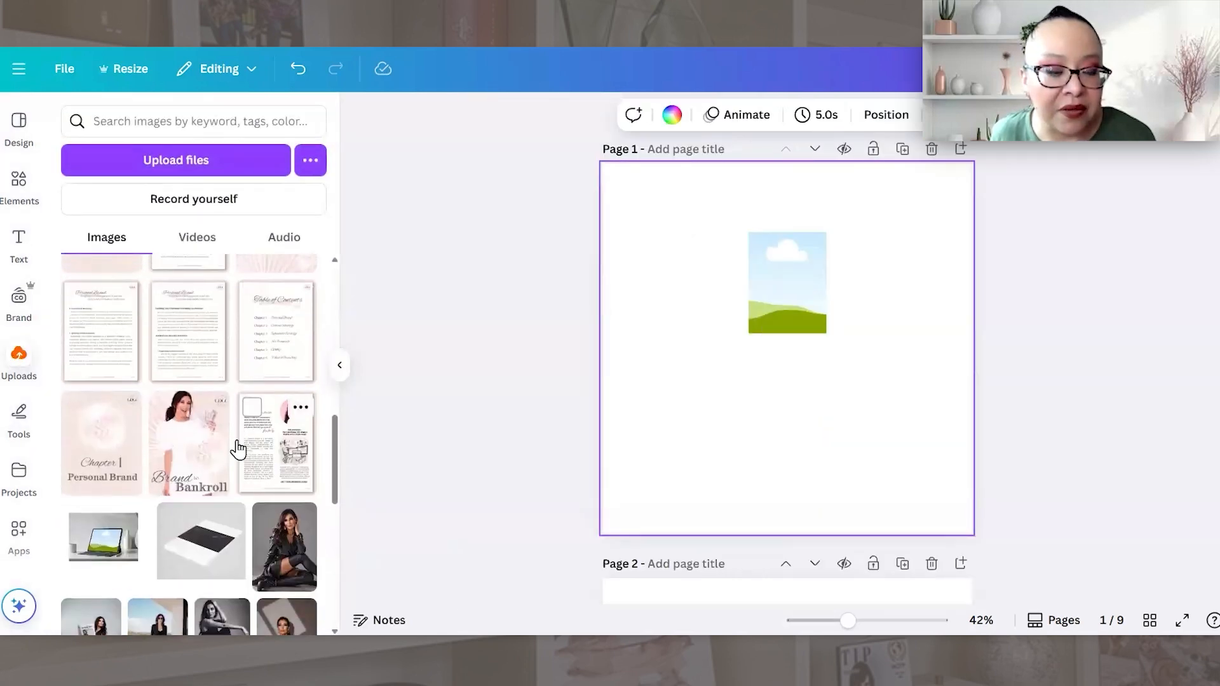
{"action": "scroll", "coordinate": [237, 448], "scroll_direction": "up", "scroll_amount": 1}
{"action": "left_click_drag", "start_coordinate": [196, 476], "coordinate": [769, 322]}
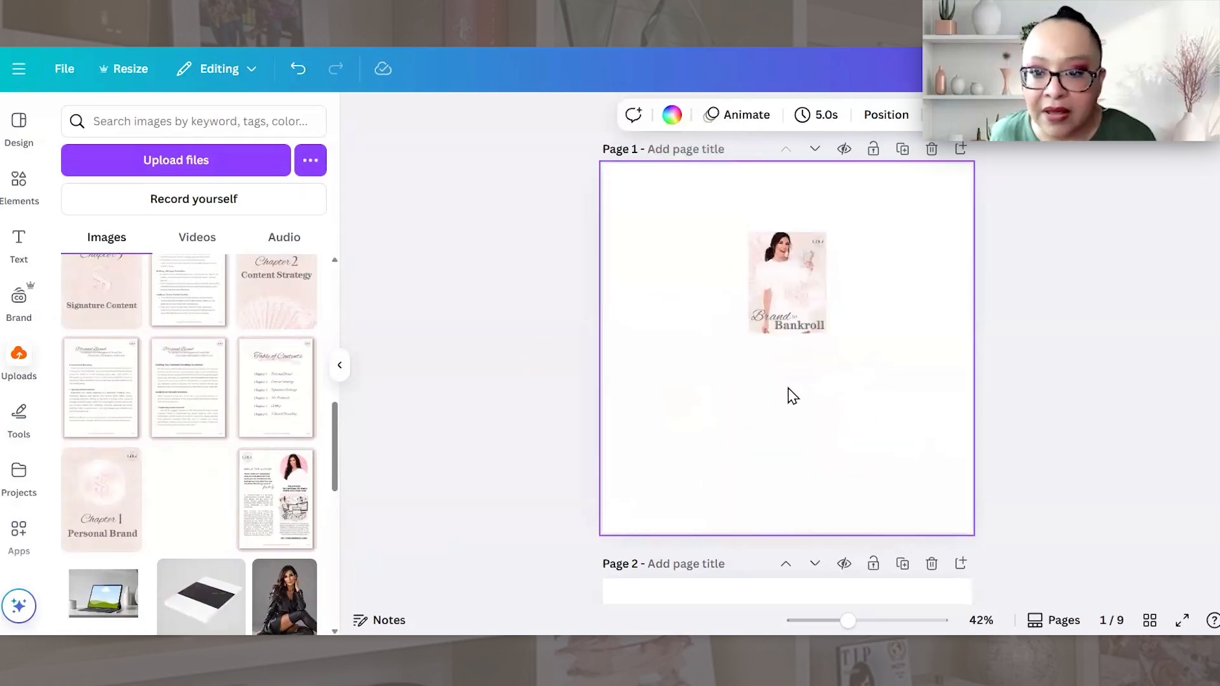
Step: Duplicate the cover frame on page 1 and place the copy overlapping its right side, slightly higher than the original
{"action": "left_click", "coordinate": [470, 352]}
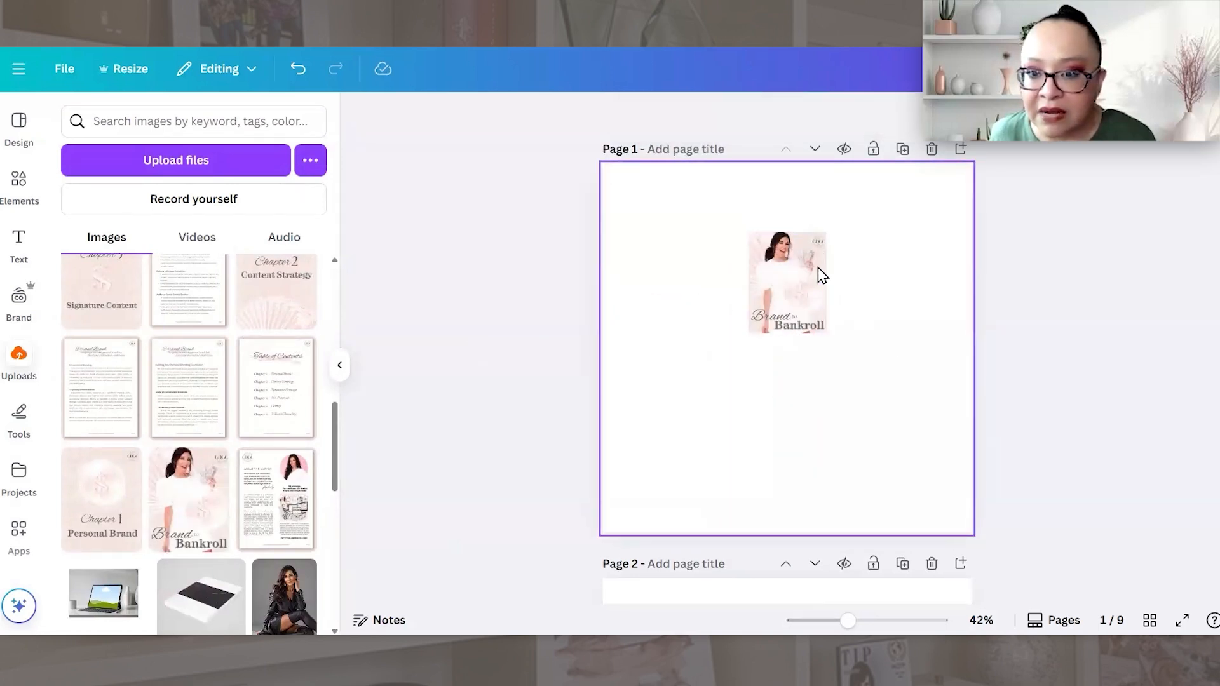
{"action": "left_click", "coordinate": [800, 303]}
{"action": "left_click", "coordinate": [340, 365]}
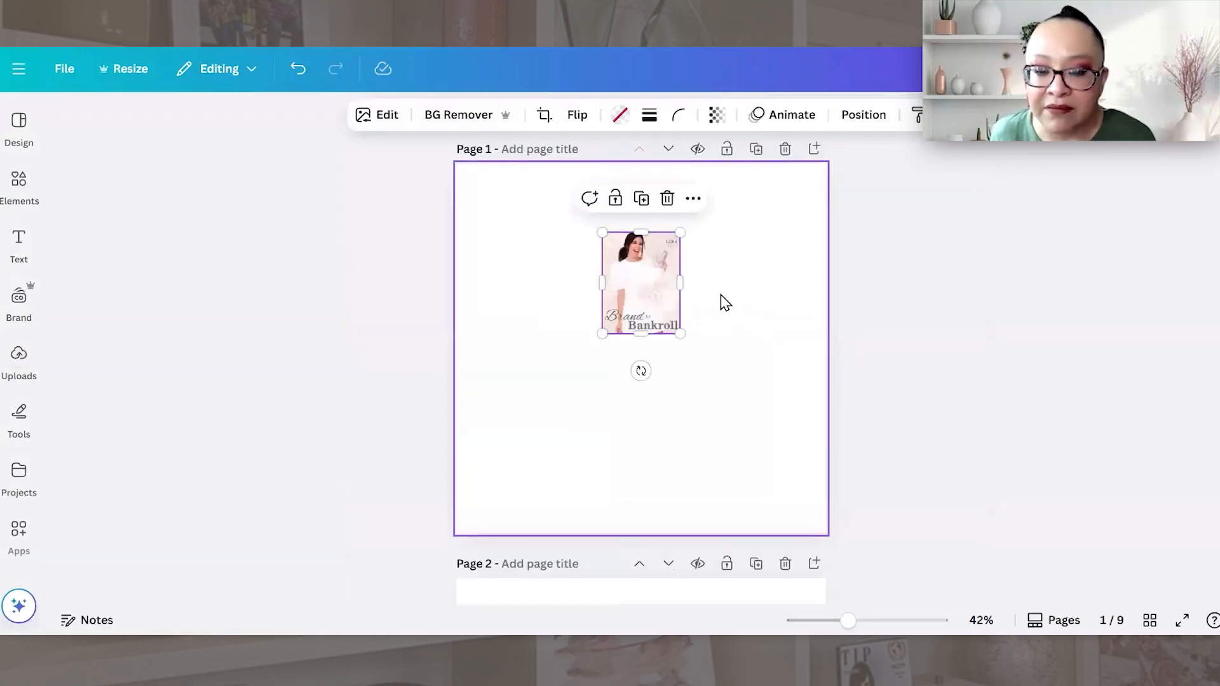
{"action": "key", "text": "Escape"}
{"action": "left_click", "coordinate": [646, 275]}
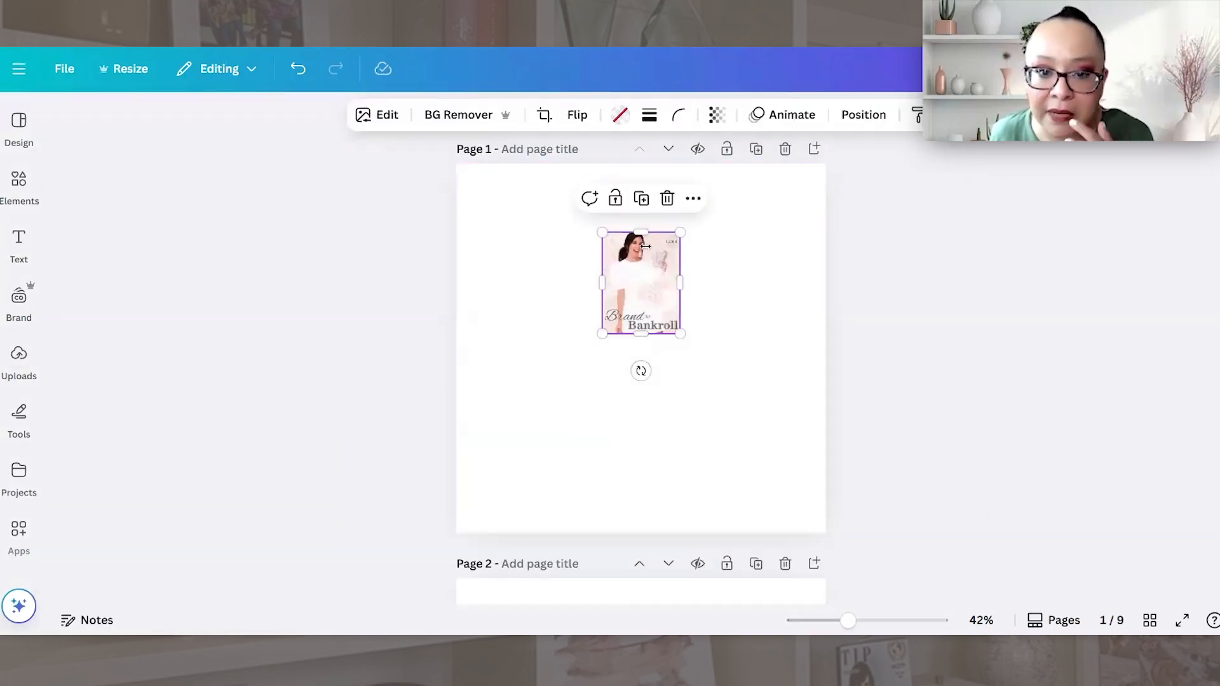
{"action": "left_click", "coordinate": [642, 199]}
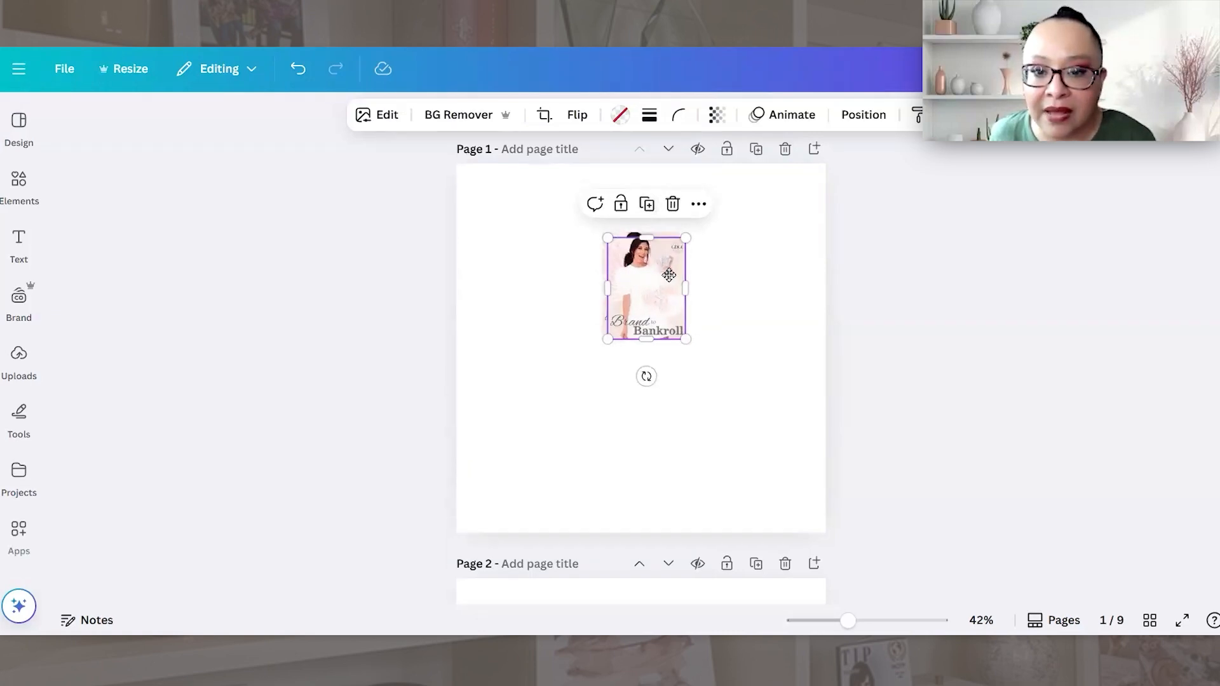
{"action": "left_click_drag", "start_coordinate": [645, 289], "coordinate": [681, 266]}
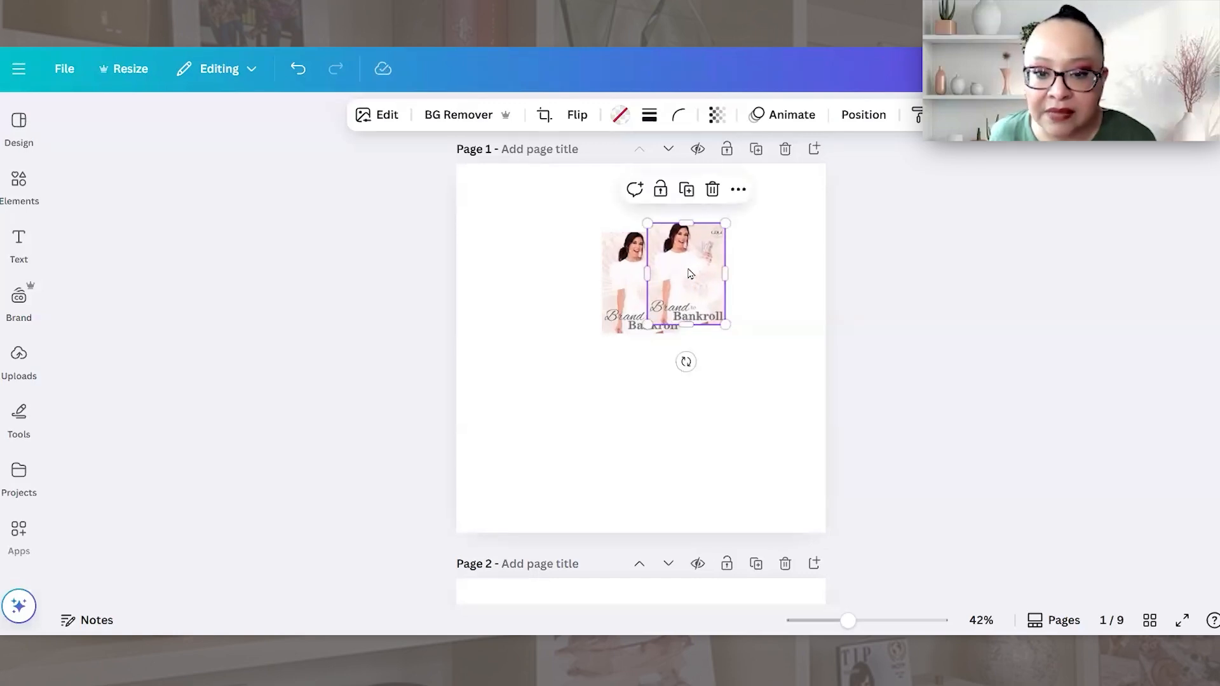
Step: Send the copied cover frame on the right to the back, behind the original
{"action": "right_click", "coordinate": [695, 266]}
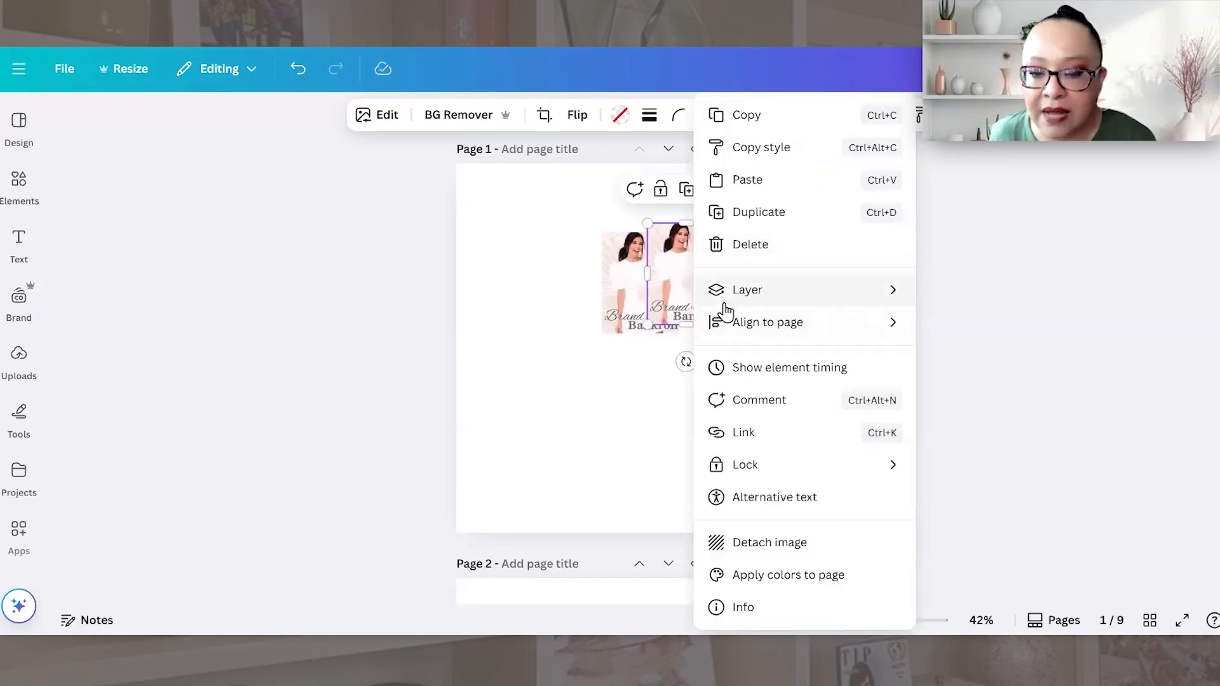
{"action": "mouse_move", "coordinate": [756, 294]}
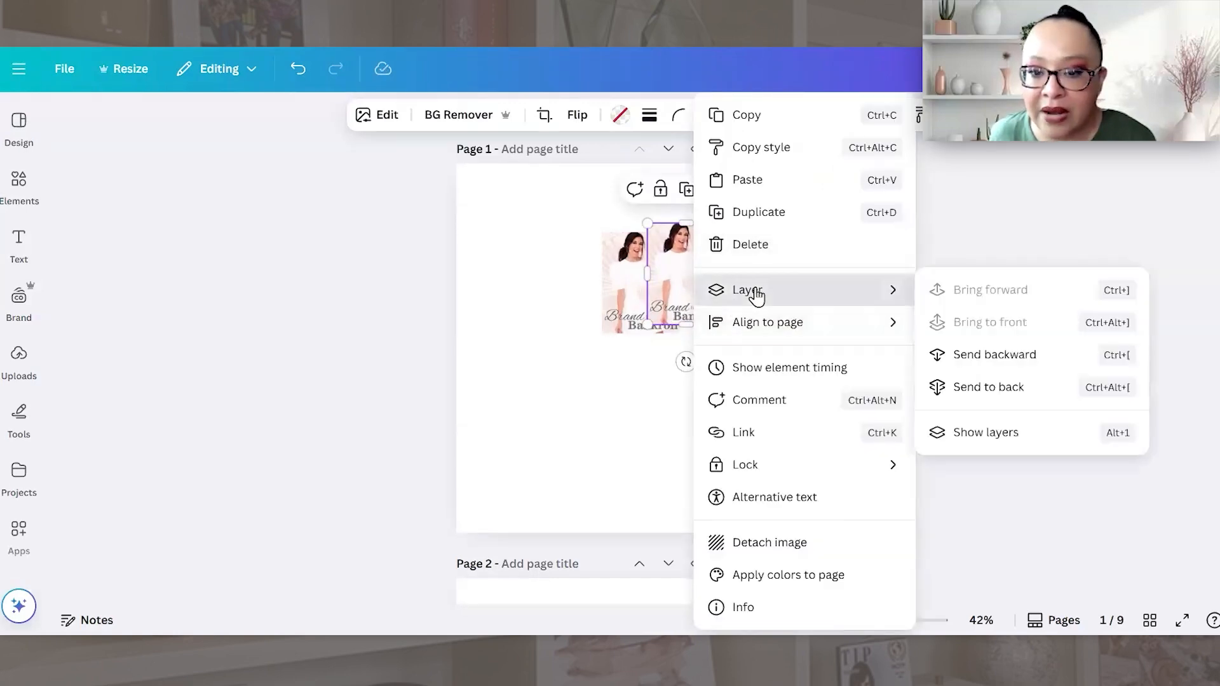
{"action": "left_click", "coordinate": [1038, 388]}
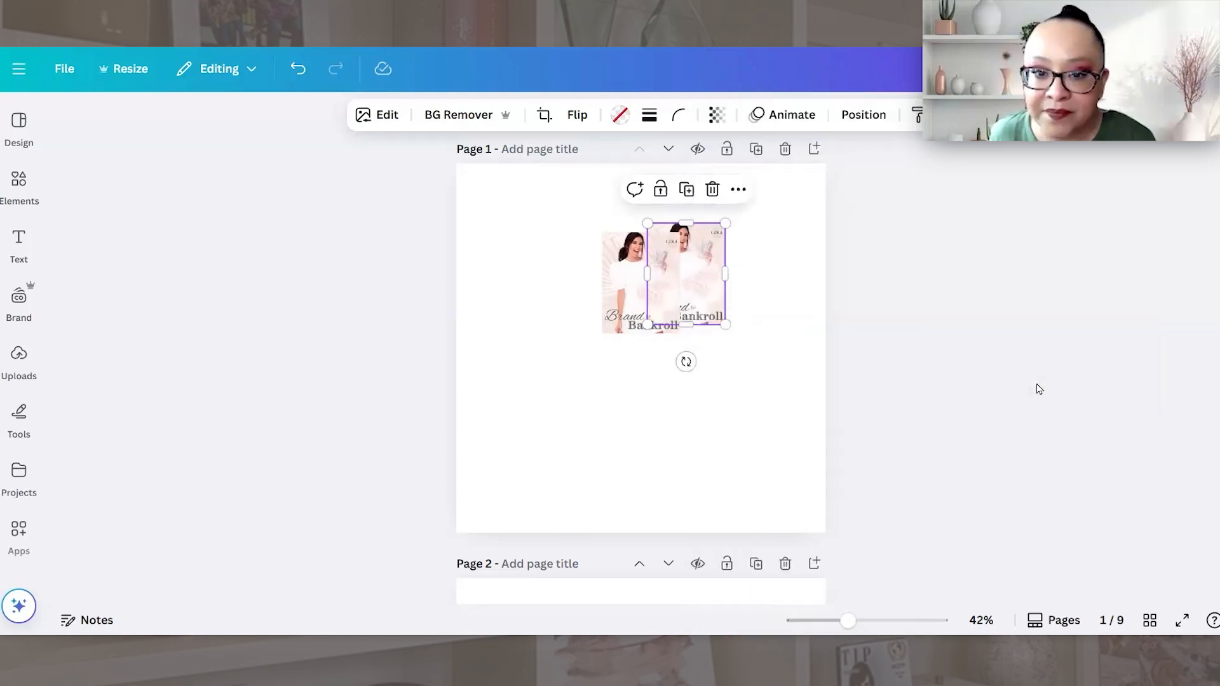
{"action": "left_click", "coordinate": [699, 260]}
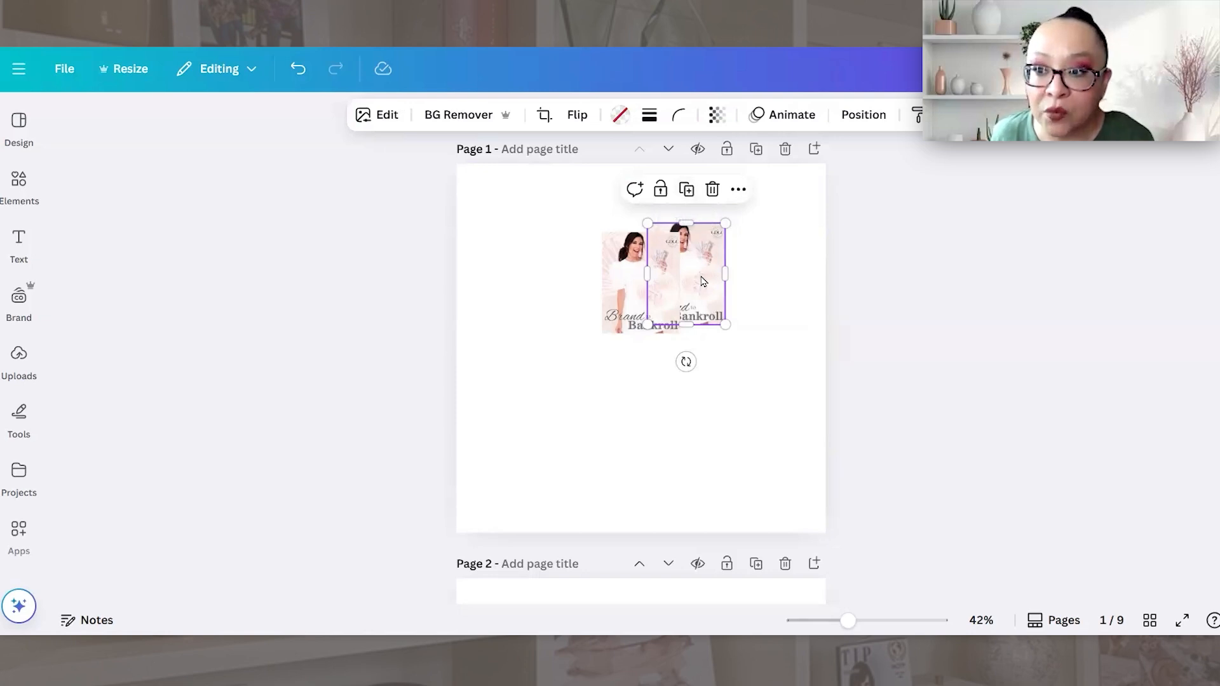
Step: Duplicate the right rear frame, place the copy overlapping the left side of the front cover, and send it to the back
{"action": "left_click", "coordinate": [686, 189]}
{"action": "left_click_drag", "start_coordinate": [699, 299], "coordinate": [595, 288]}
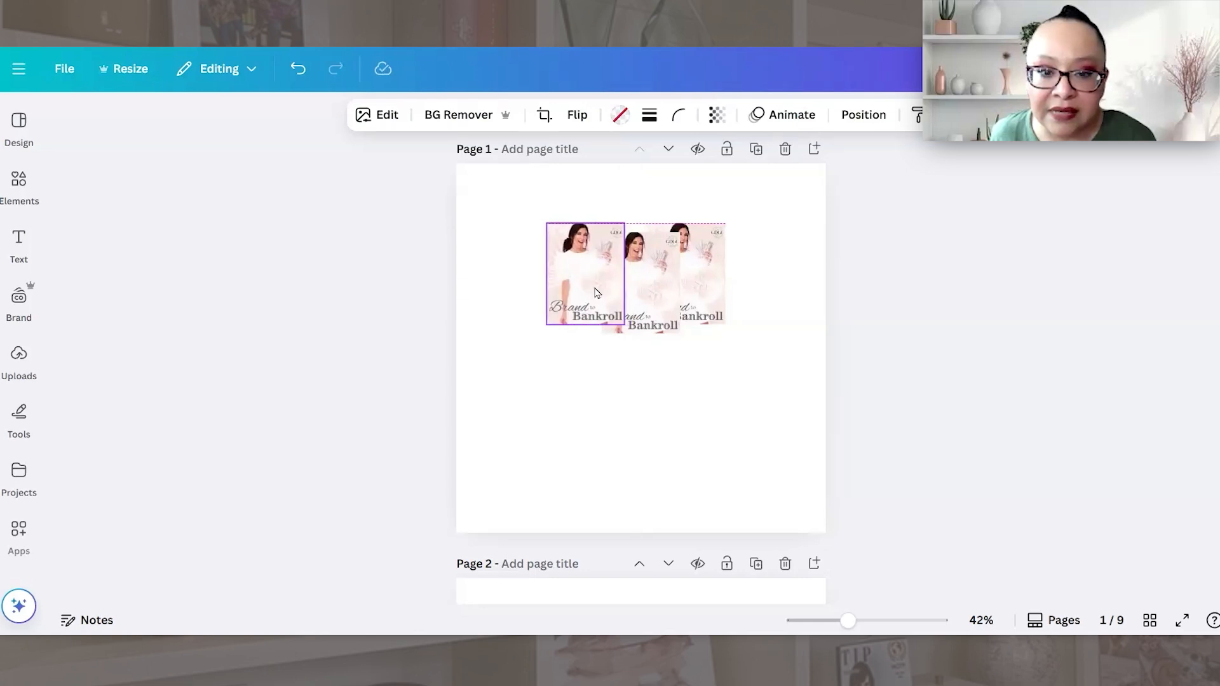
{"action": "left_click", "coordinate": [597, 389]}
{"action": "left_click", "coordinate": [586, 248]}
{"action": "right_click", "coordinate": [586, 249]}
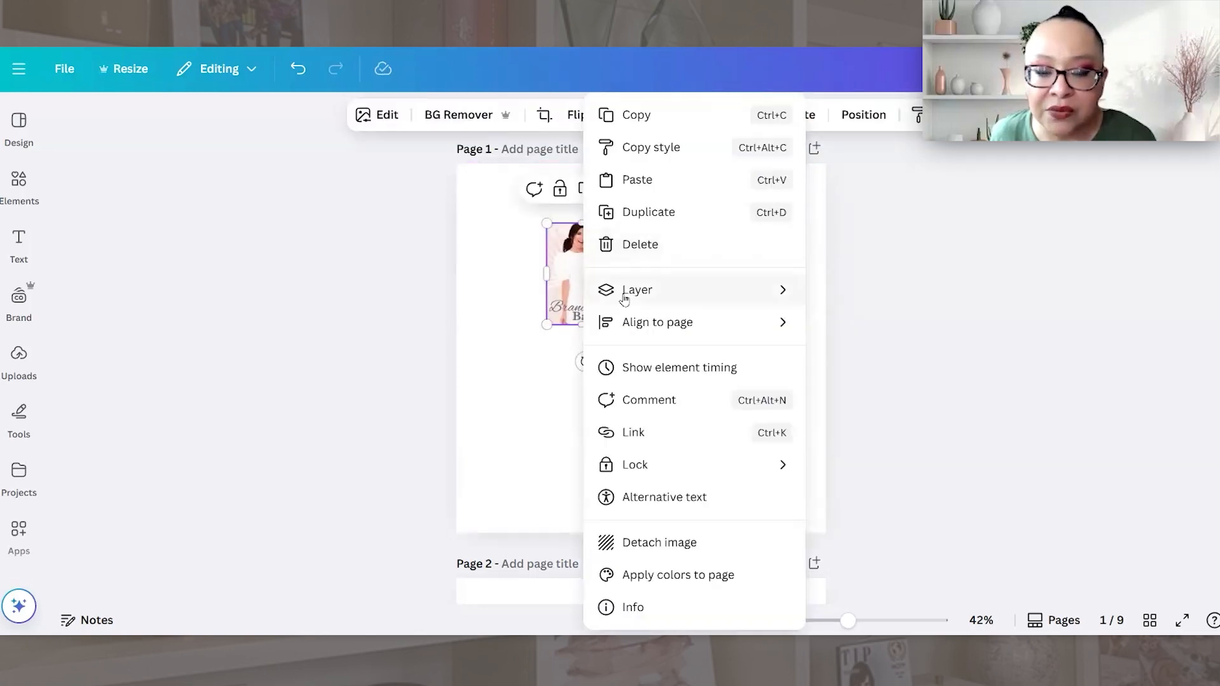
{"action": "mouse_move", "coordinate": [632, 297]}
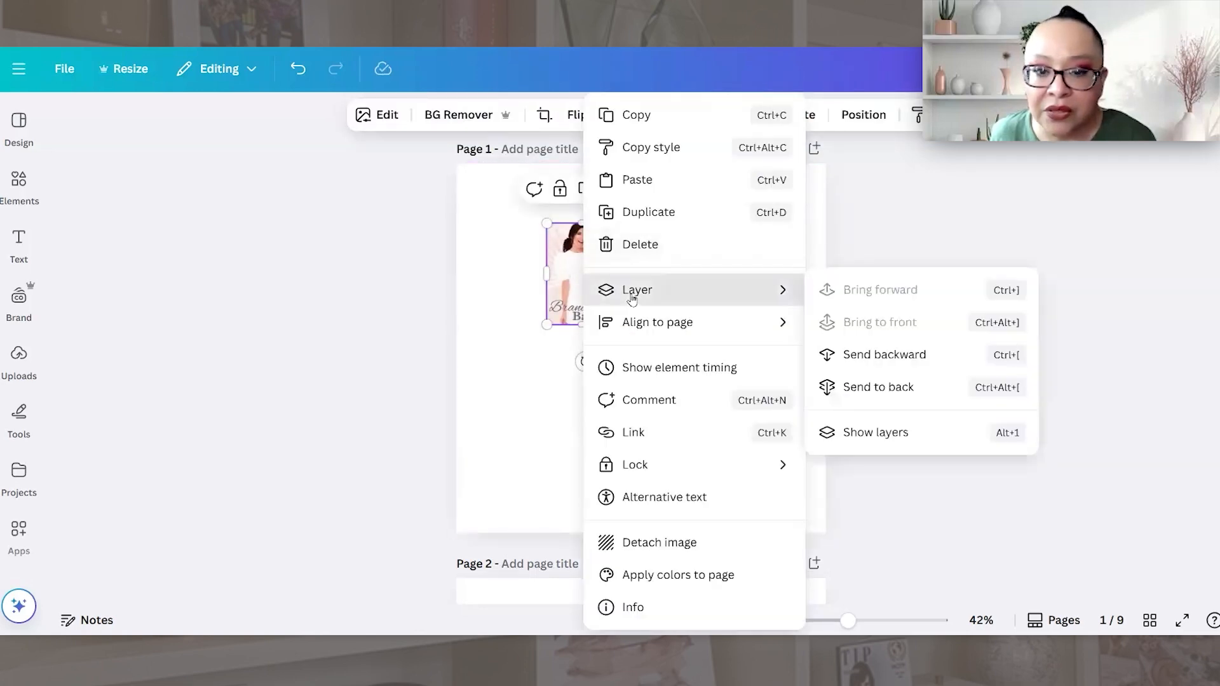
{"action": "left_click", "coordinate": [912, 396]}
{"action": "left_click", "coordinate": [750, 199]}
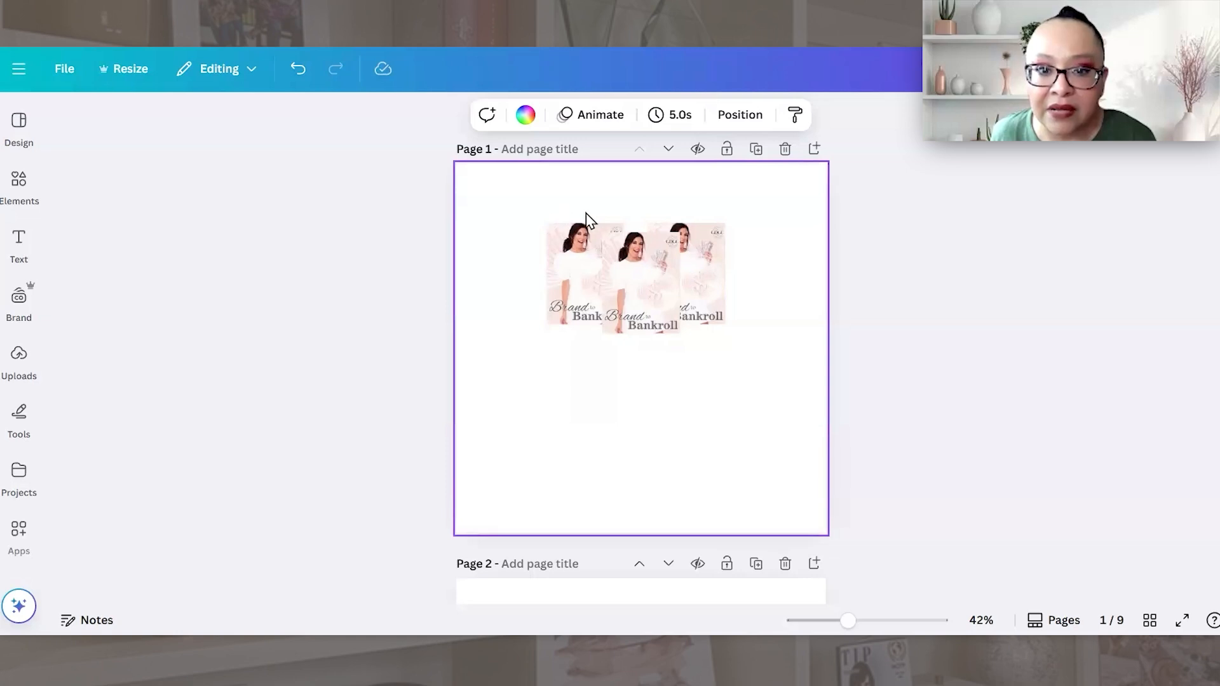
Step: Centre the two rear side frames about the front cover and duplicate them as a pair, moving the copies apart
{"action": "left_click_drag", "start_coordinate": [586, 212], "coordinate": [712, 292]}
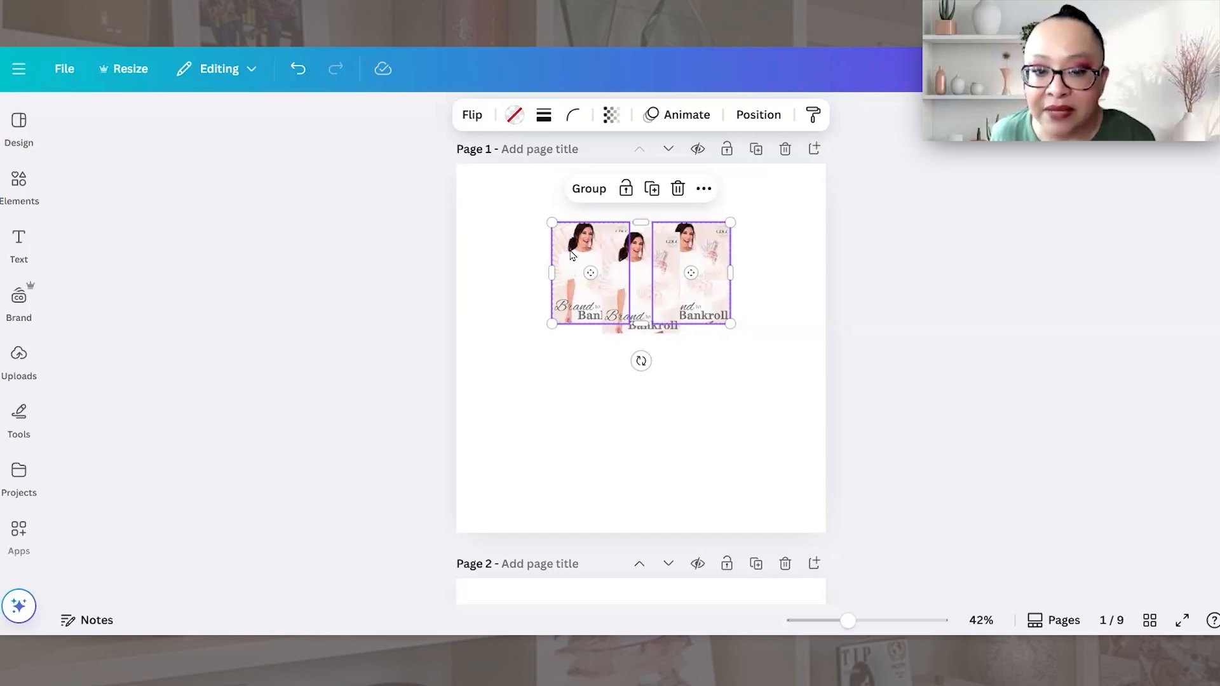
{"action": "left_click", "coordinate": [655, 191]}
{"action": "left_click_drag", "start_coordinate": [723, 286], "coordinate": [754, 286]}
{"action": "left_click", "coordinate": [716, 383]}
Step: Send the new right-hand frame copy to the back of the stack
{"action": "right_click", "coordinate": [754, 286]}
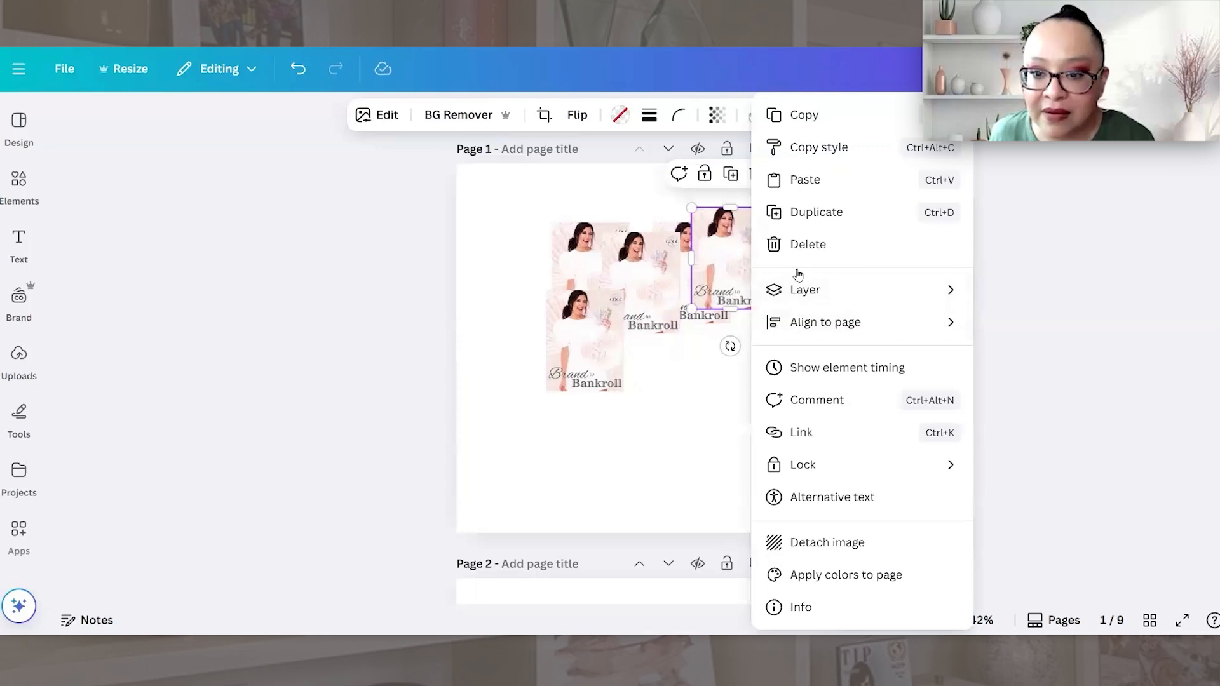
{"action": "mouse_move", "coordinate": [791, 293]}
{"action": "left_click", "coordinate": [1018, 386]}
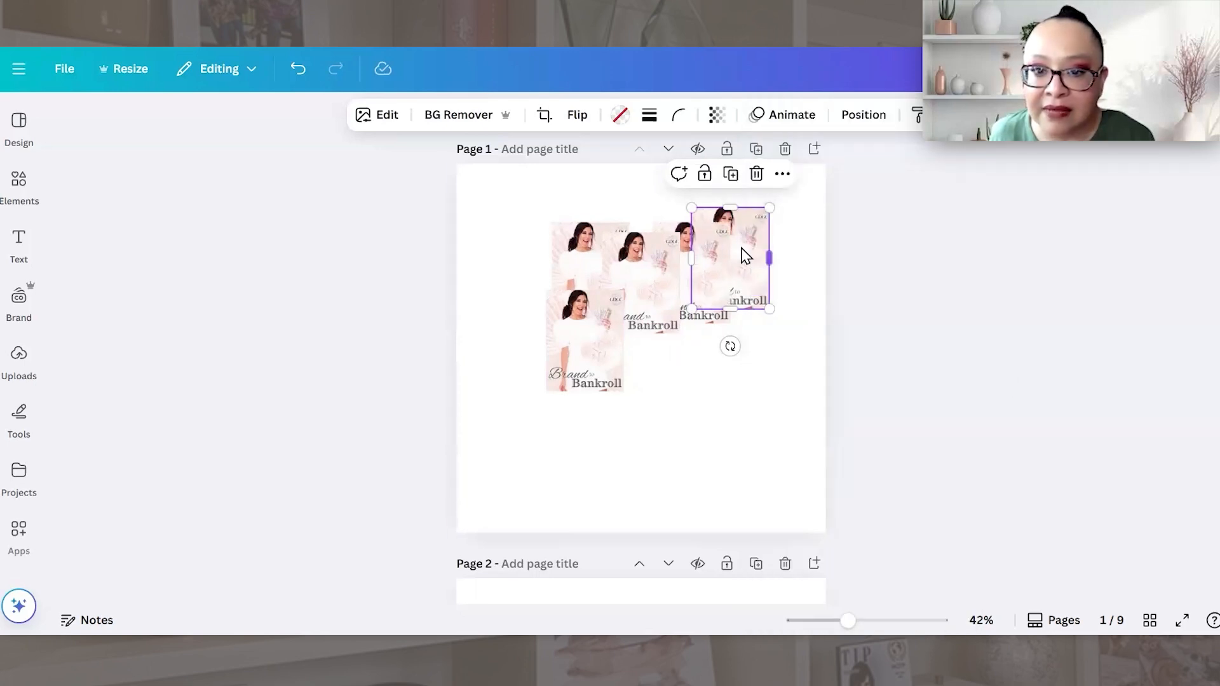
Step: Move the two new copies clear of the stack and lower the inner side frames evenly below the front cover's top edge
{"action": "left_click_drag", "start_coordinate": [748, 236], "coordinate": [776, 381]}
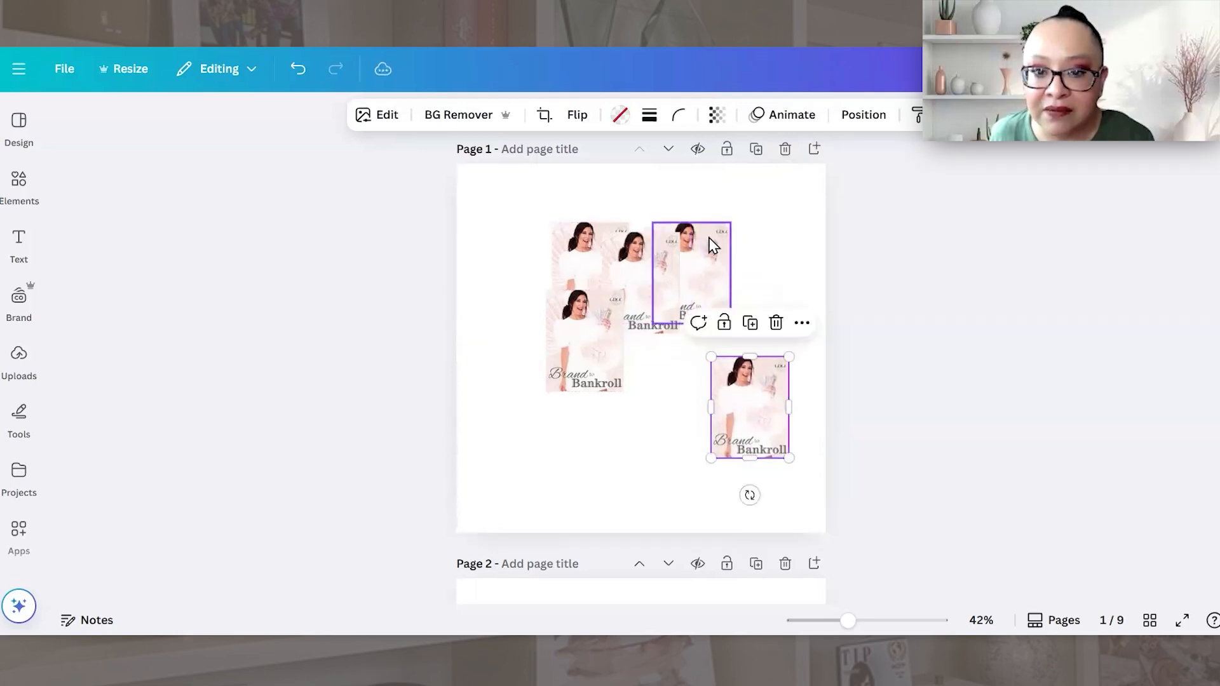
{"action": "left_click", "coordinate": [703, 239]}
{"action": "left_click_drag", "start_coordinate": [703, 239], "coordinate": [686, 267]}
{"action": "left_click_drag", "start_coordinate": [598, 391], "coordinate": [637, 483]}
{"action": "left_click_drag", "start_coordinate": [577, 255], "coordinate": [582, 278]}
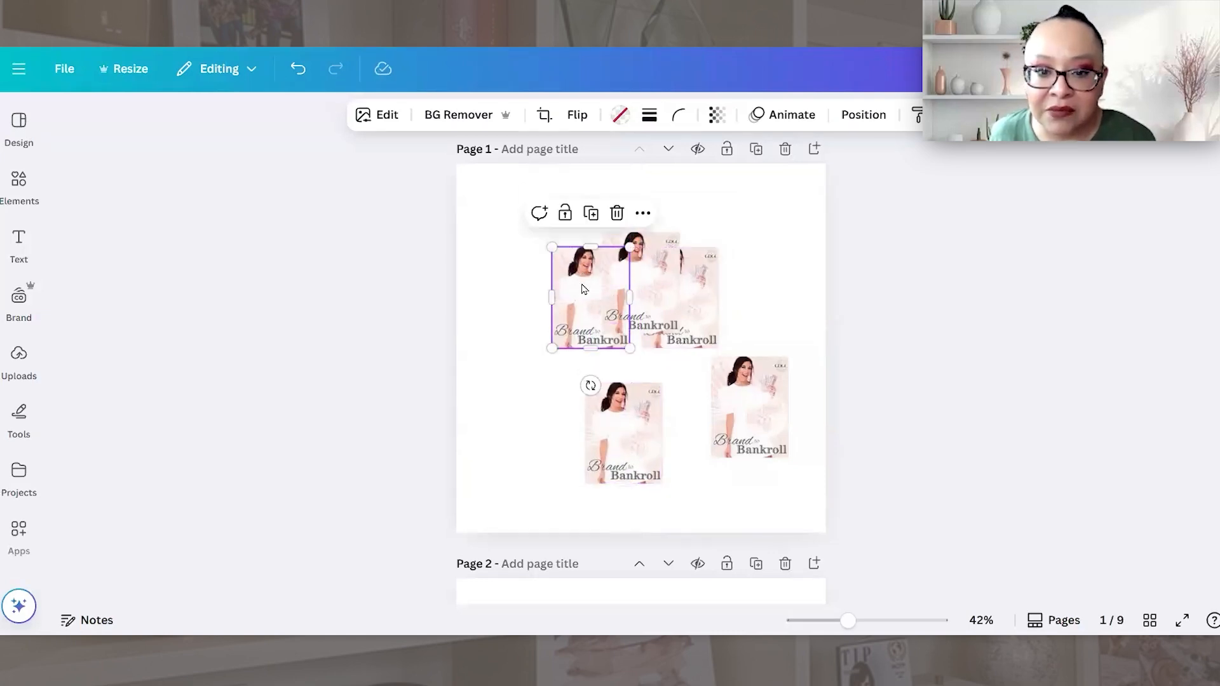
{"action": "left_click", "coordinate": [692, 295], "text": "shift"}
{"action": "left_click_drag", "start_coordinate": [693, 296], "coordinate": [700, 296]}
Step: Place the two spare copies as outer frames stepping down on each side, and send the left one to the back
{"action": "left_click_drag", "start_coordinate": [741, 398], "coordinate": [708, 324]}
{"action": "left_click_drag", "start_coordinate": [610, 460], "coordinate": [544, 337]}
{"action": "right_click", "coordinate": [545, 338]}
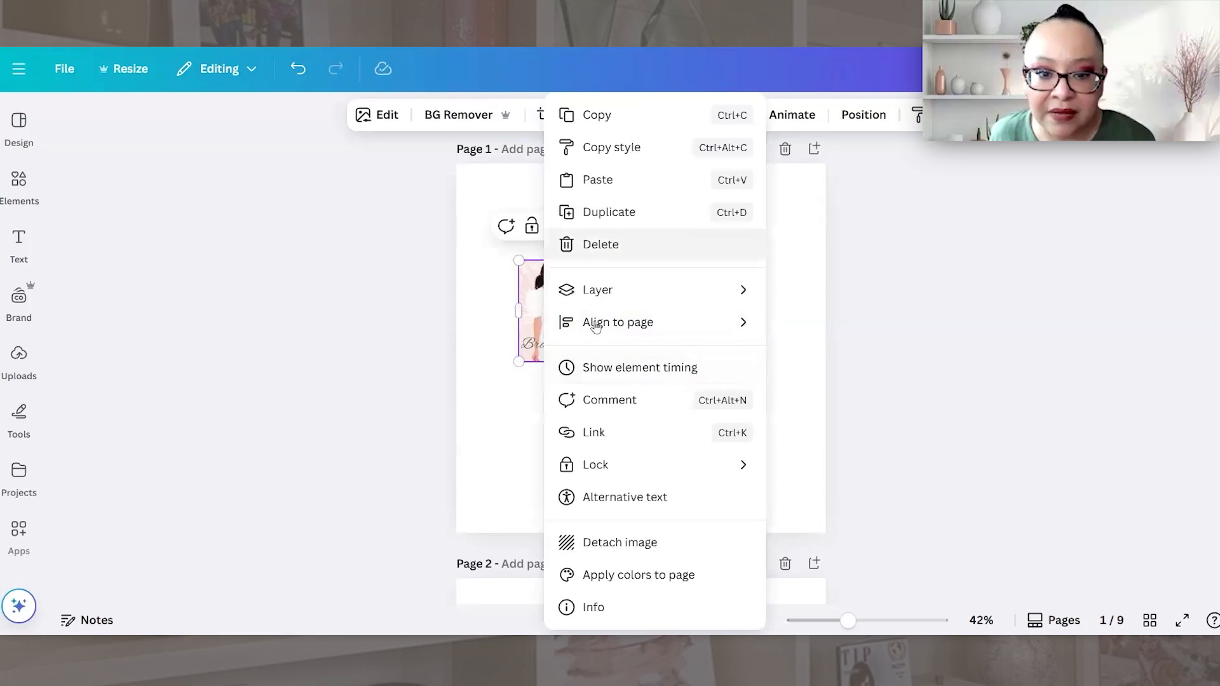
{"action": "mouse_move", "coordinate": [588, 300]}
{"action": "left_click", "coordinate": [818, 389]}
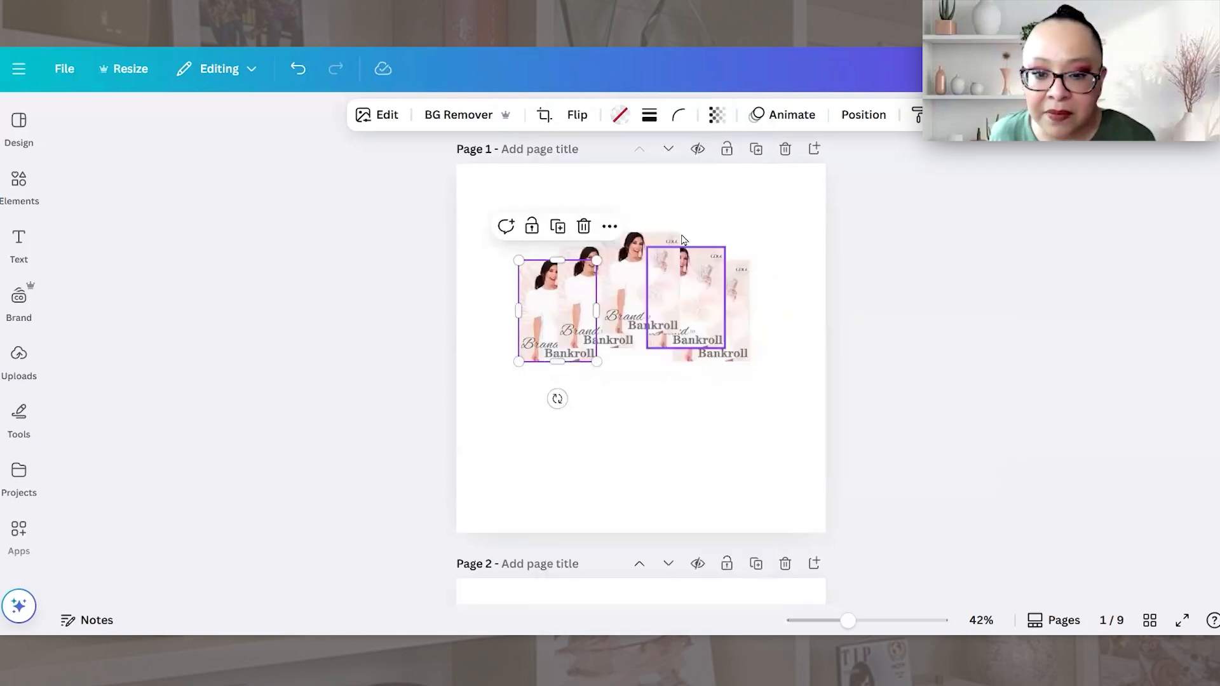
Step: Shift the two outer frames together so that they are evenly spaced on both sides of the front cover
{"action": "left_click", "coordinate": [741, 328], "text": "shift"}
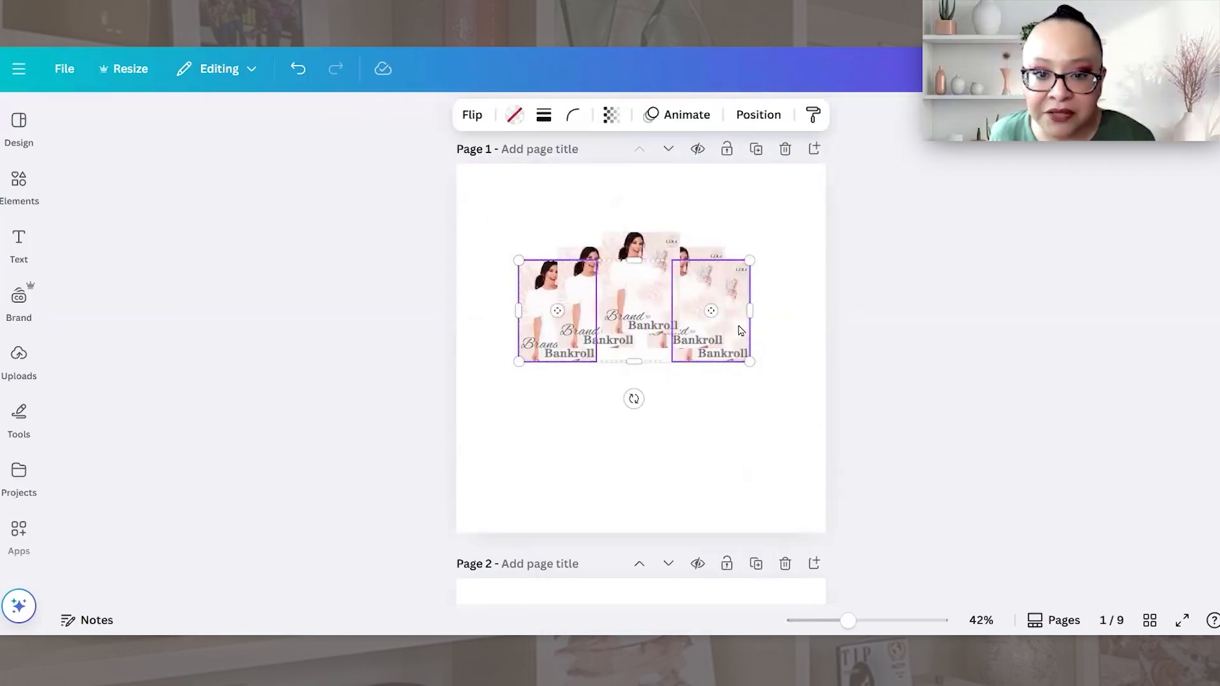
{"action": "left_click_drag", "start_coordinate": [739, 326], "coordinate": [748, 322]}
{"action": "left_click", "coordinate": [741, 400]}
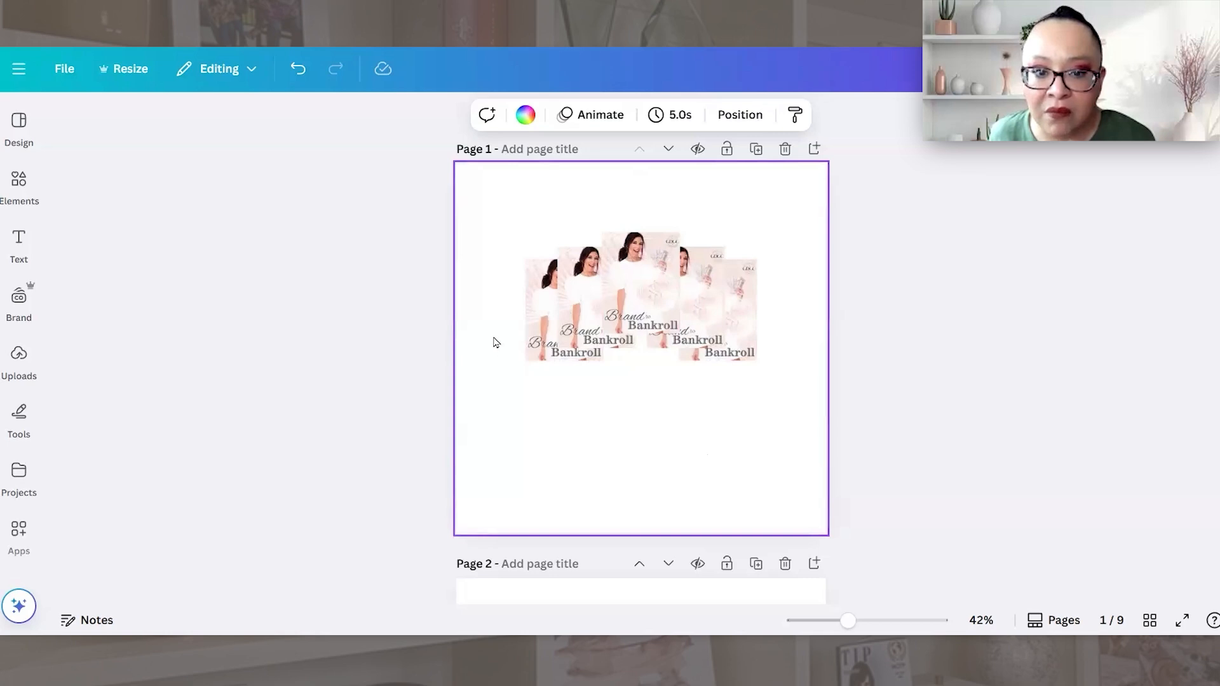
Step: Duplicate the left outer frame, move the copy further out on the left, and send it to the back
{"action": "left_click", "coordinate": [543, 325]}
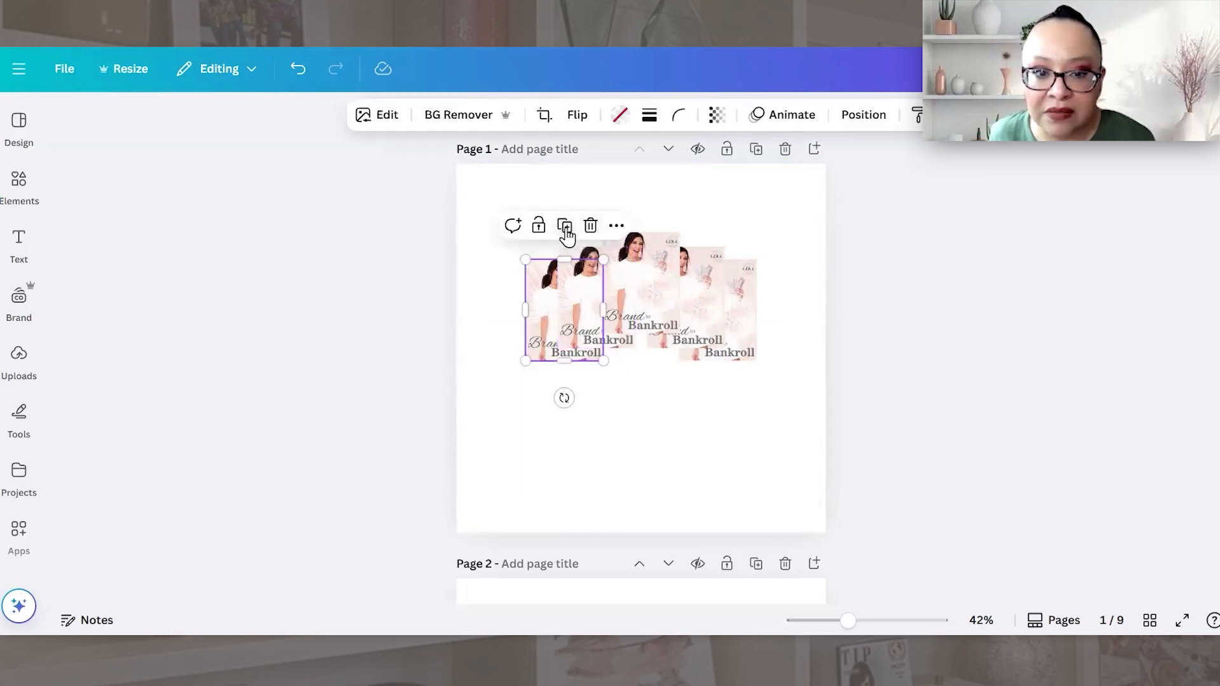
{"action": "left_click", "coordinate": [566, 235]}
{"action": "left_click_drag", "start_coordinate": [566, 330], "coordinate": [533, 314]}
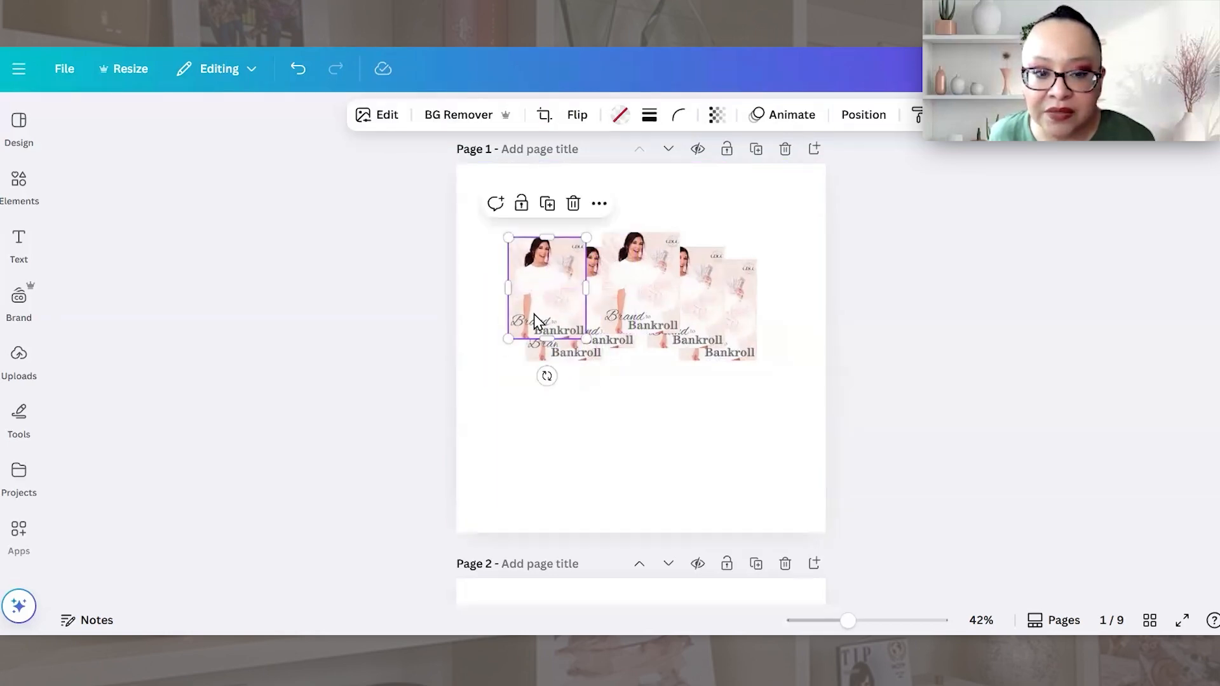
{"action": "right_click", "coordinate": [534, 314]}
{"action": "mouse_move", "coordinate": [553, 292]}
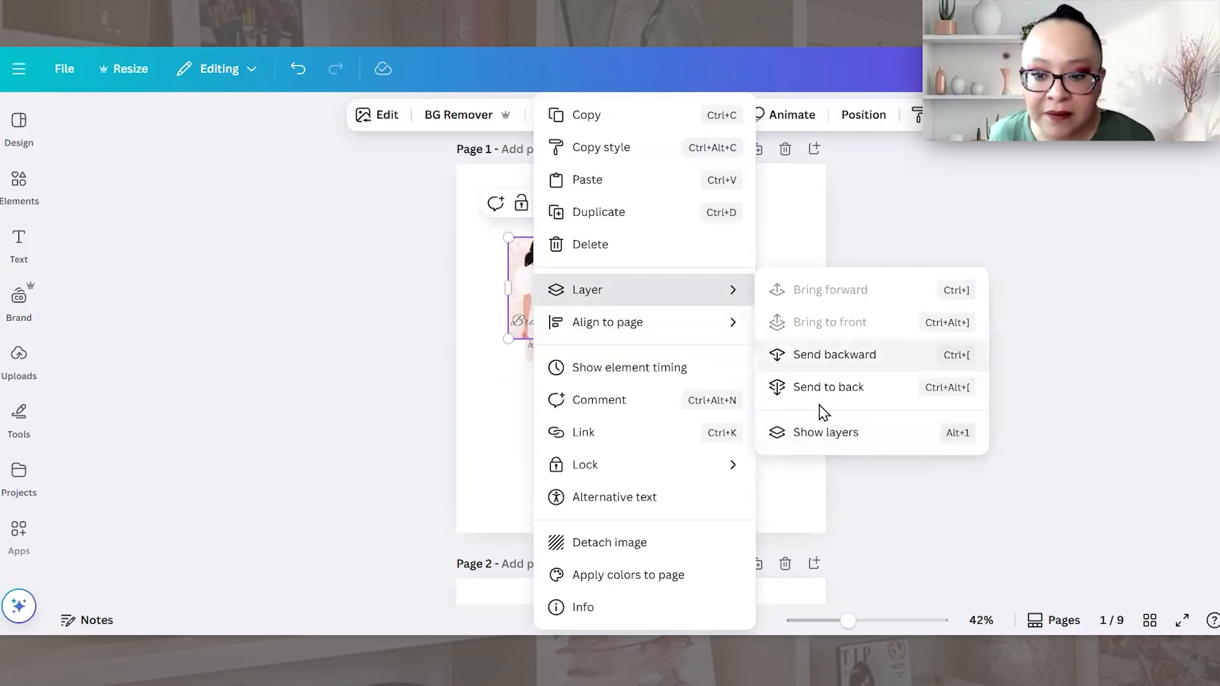
{"action": "left_click", "coordinate": [826, 389]}
Step: Place another copy of the frame at the far right of the row and send it to the back
{"action": "left_click_drag", "start_coordinate": [511, 330], "coordinate": [760, 343]}
{"action": "right_click", "coordinate": [759, 343]}
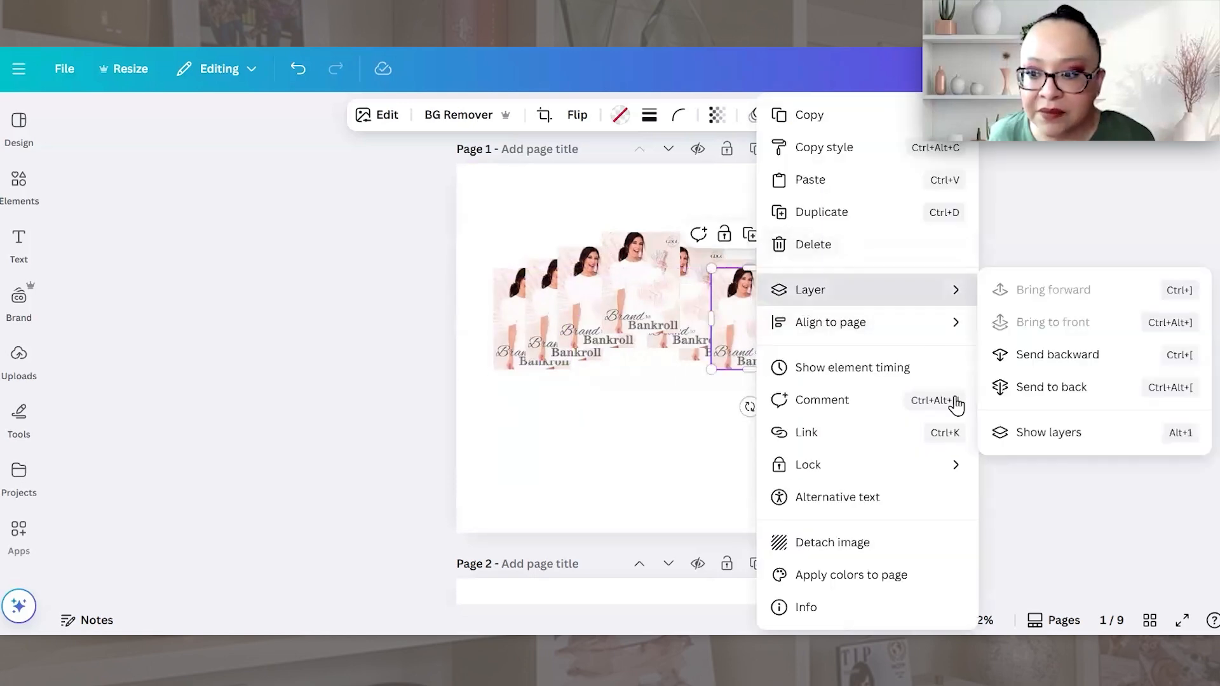
{"action": "mouse_move", "coordinate": [940, 290]}
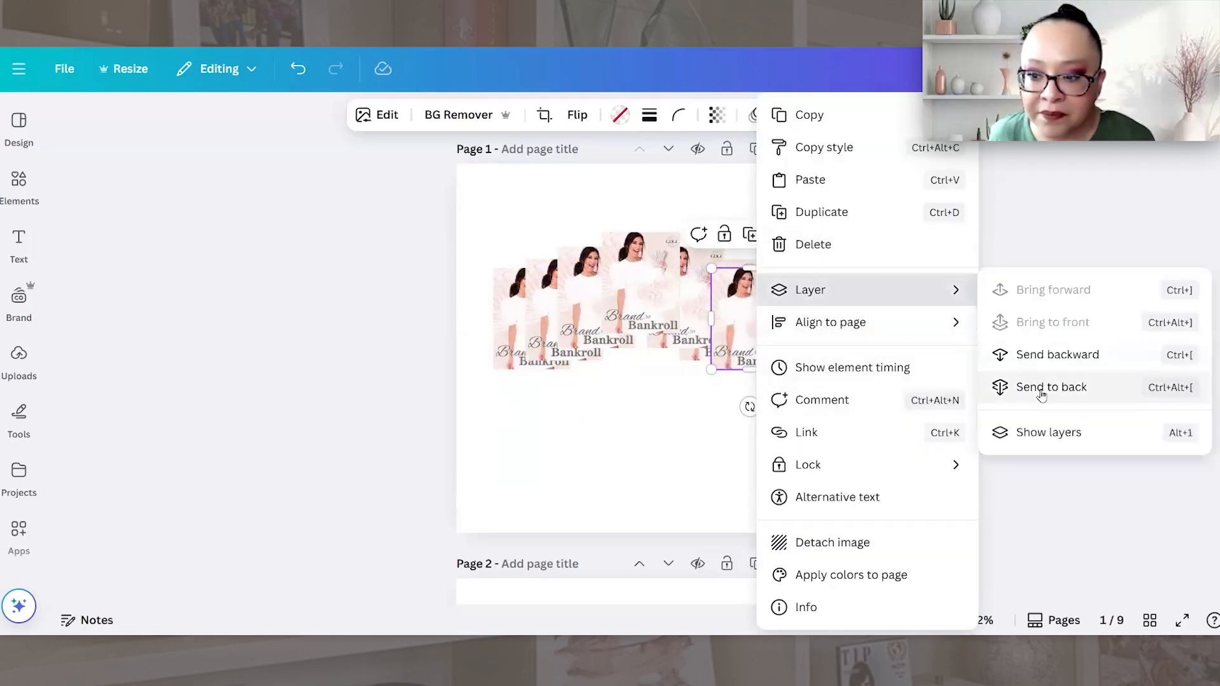
{"action": "left_click", "coordinate": [1038, 391]}
Step: Reposition the two outermost frames so they step slightly below their neighbours and sit evenly about the centre of page 1
{"action": "left_click", "coordinate": [514, 352], "text": "shift"}
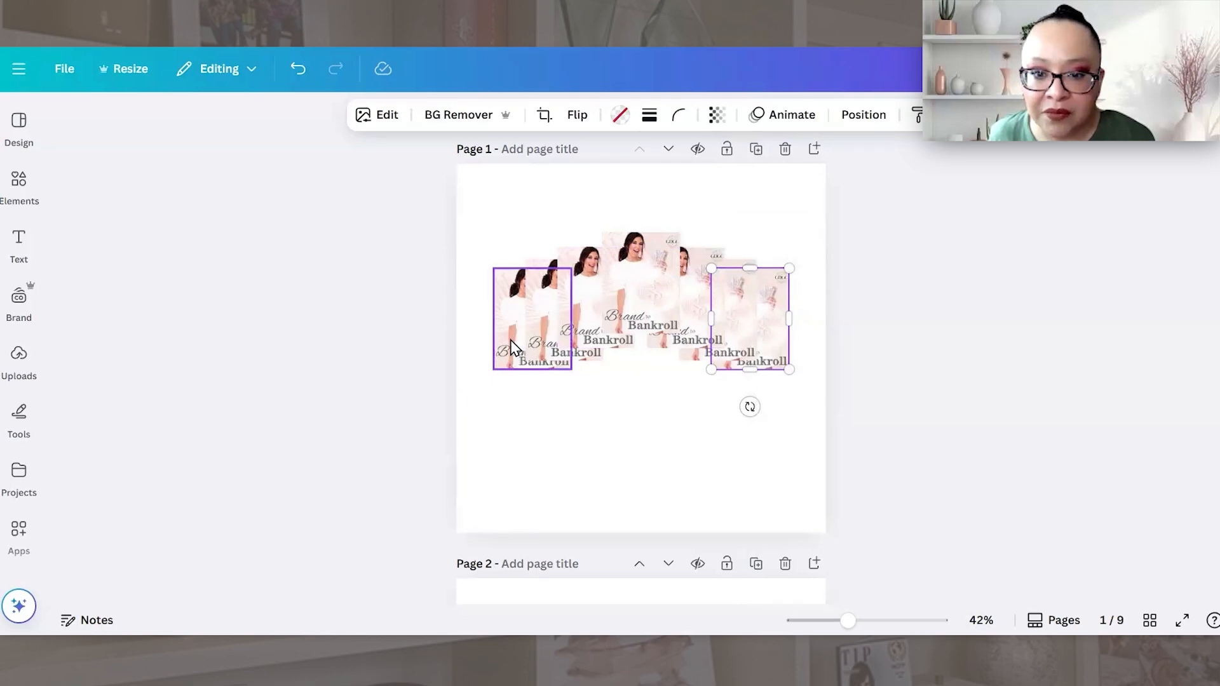
{"action": "mouse_move", "coordinate": [502, 361]}
{"action": "left_mouse_down"}
{"action": "mouse_move", "coordinate": [512, 352]}
{"action": "mouse_move", "coordinate": [504, 367]}
{"action": "left_mouse_up"}
{"action": "left_click", "coordinate": [644, 499]}
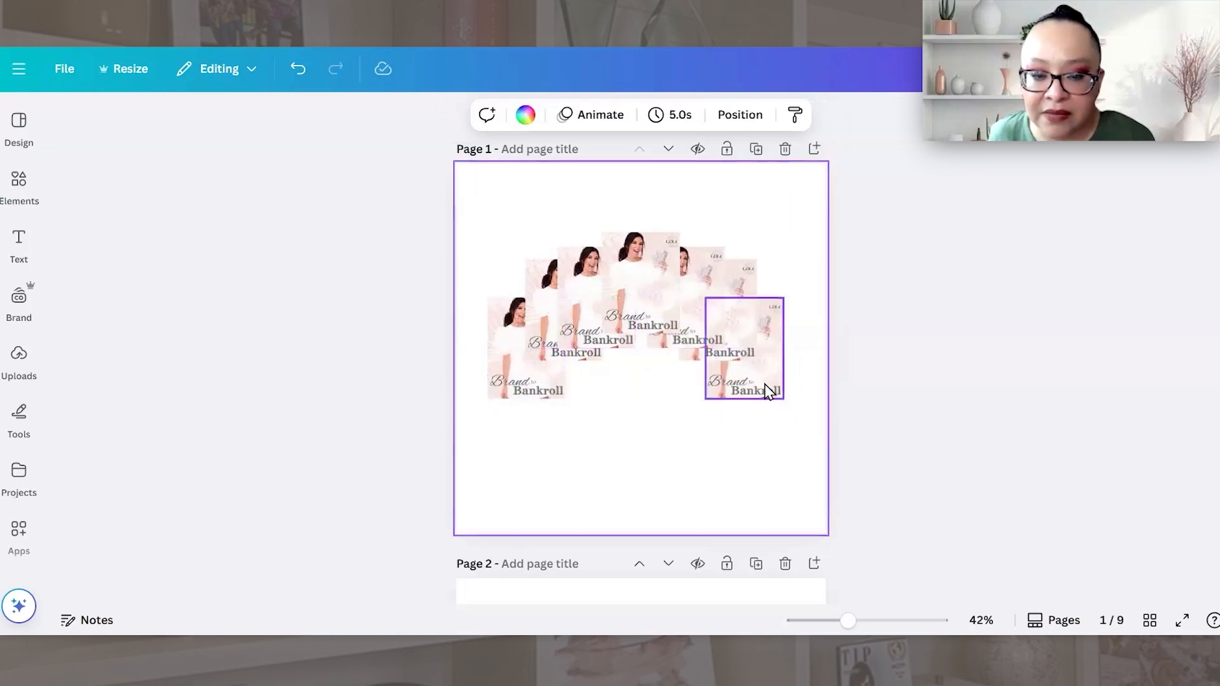
{"action": "left_click", "coordinate": [764, 385]}
{"action": "left_click_drag", "start_coordinate": [765, 406], "coordinate": [769, 411]}
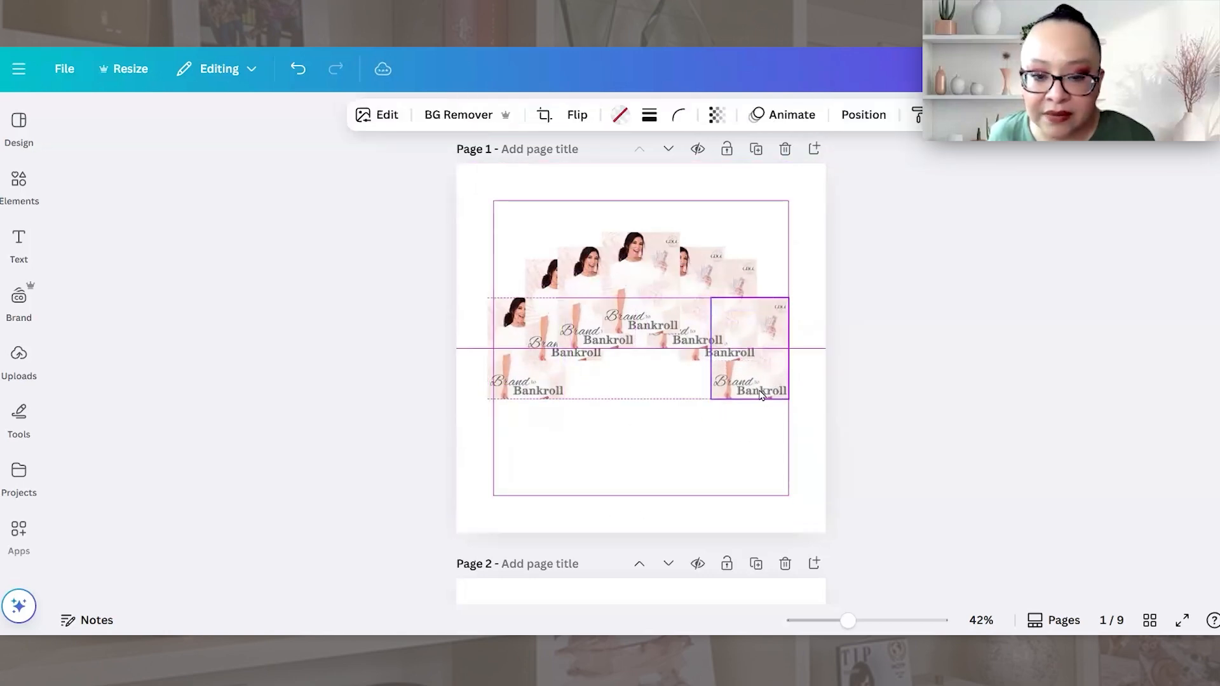
{"action": "left_click", "coordinate": [521, 385], "text": "shift"}
{"action": "left_click_drag", "start_coordinate": [521, 385], "coordinate": [525, 357]}
{"action": "left_click", "coordinate": [542, 498]}
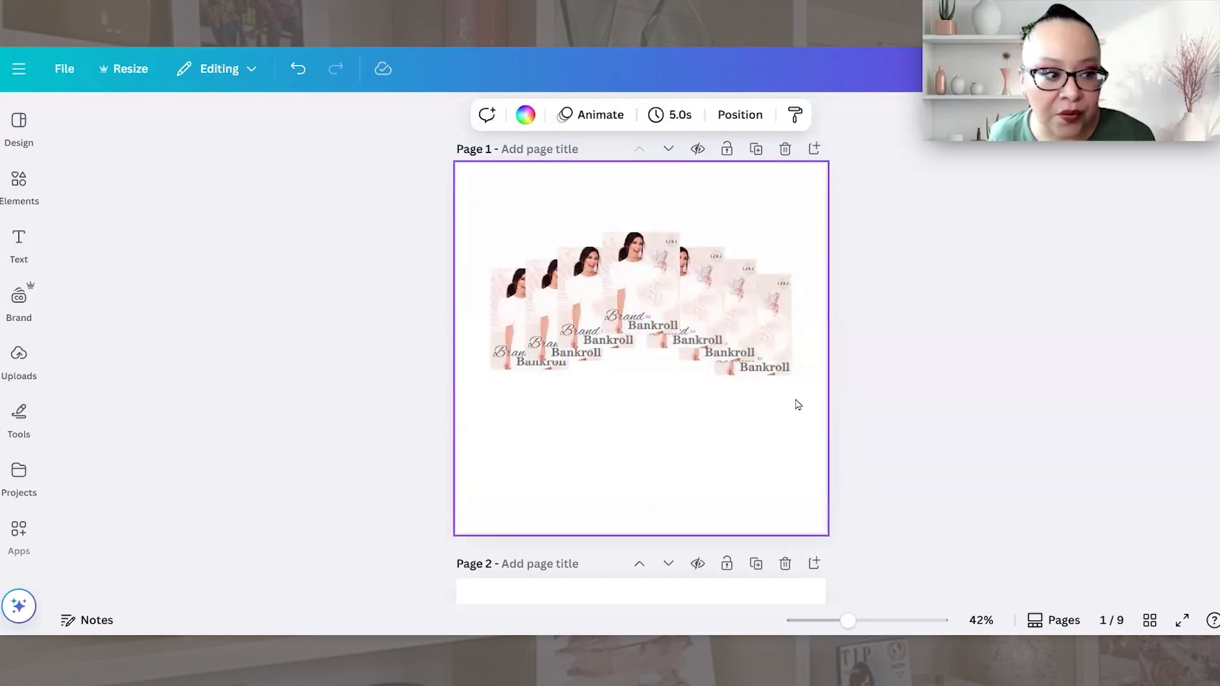
Step: Fill the frame immediately left of the front cover with the uploaded guide page showing six pink boxes
{"action": "left_click", "coordinate": [24, 379]}
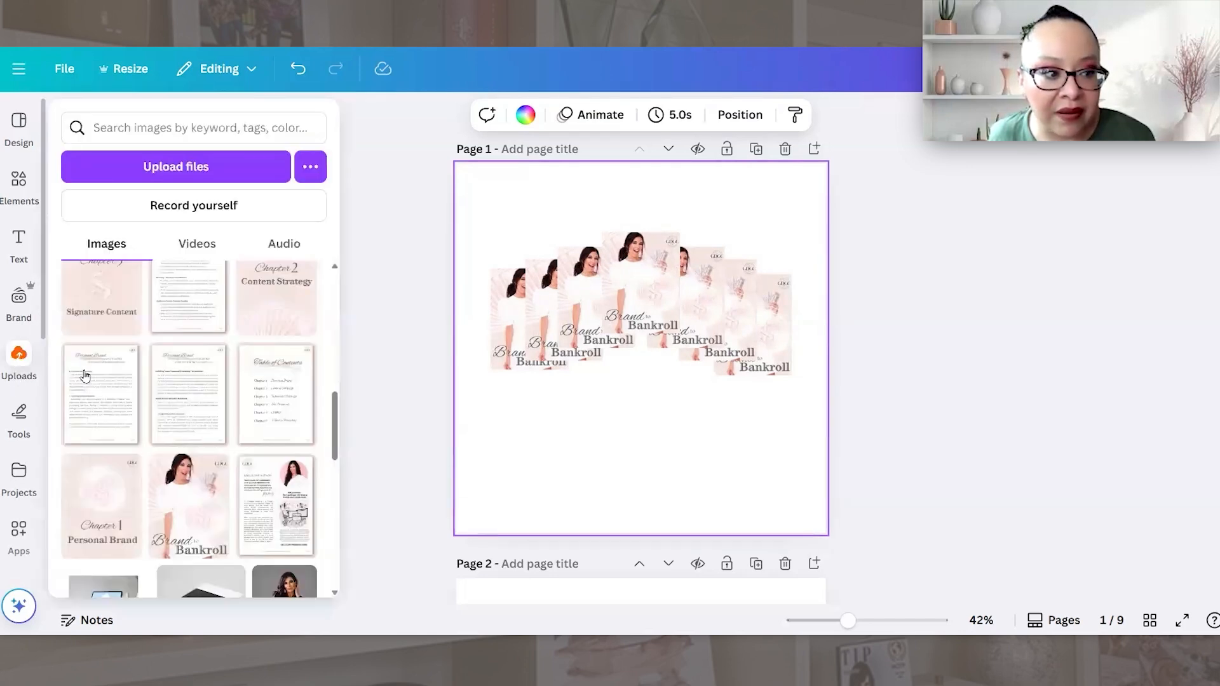
{"action": "scroll", "coordinate": [131, 416], "scroll_direction": "down", "scroll_amount": 5}
{"action": "scroll", "coordinate": [136, 436], "scroll_direction": "up", "scroll_amount": 5}
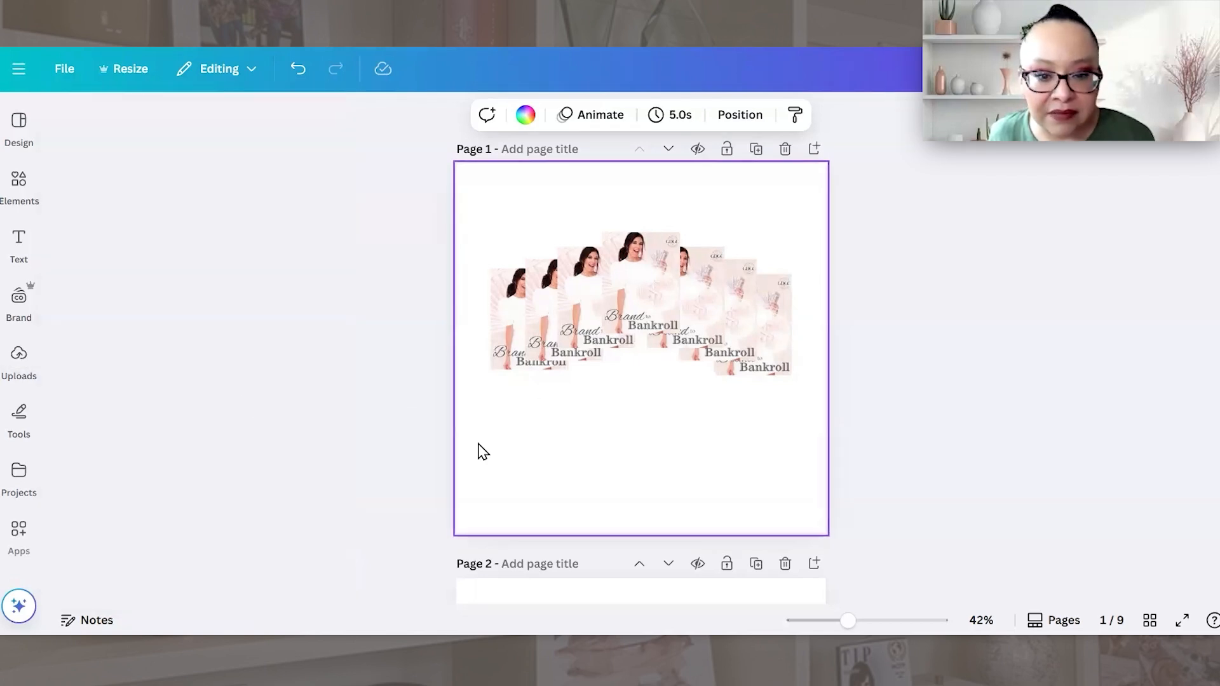
{"action": "mouse_move", "coordinate": [28, 359]}
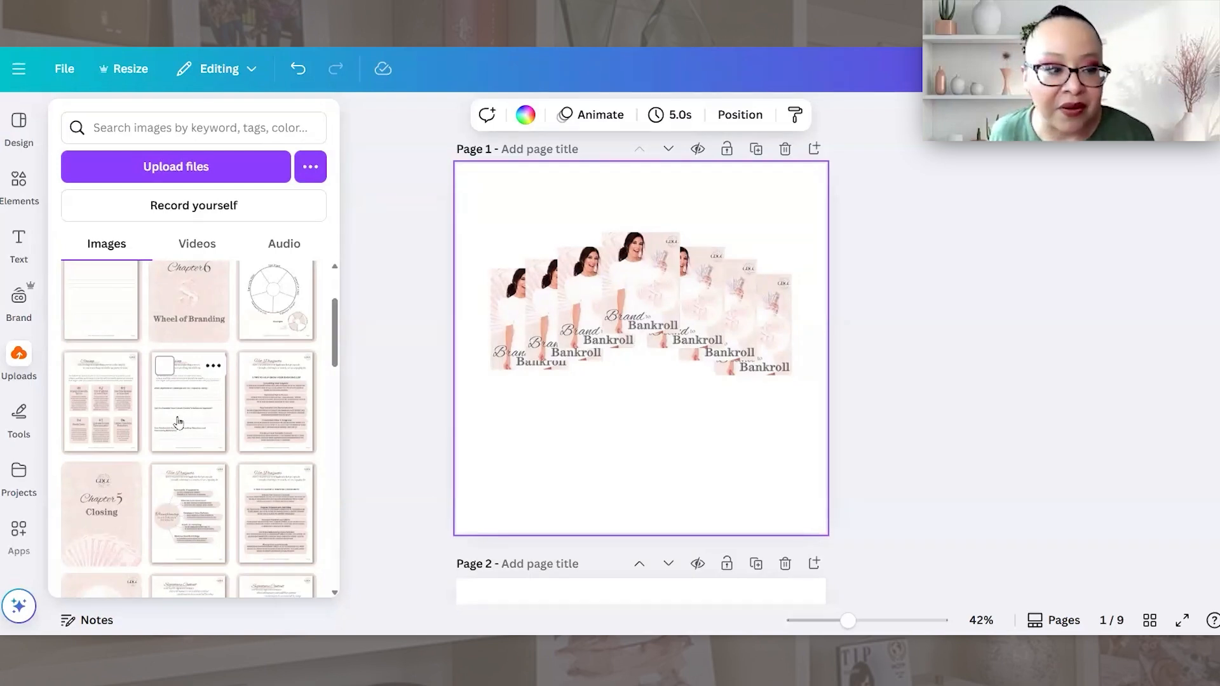
{"action": "left_click_drag", "start_coordinate": [97, 426], "coordinate": [600, 338]}
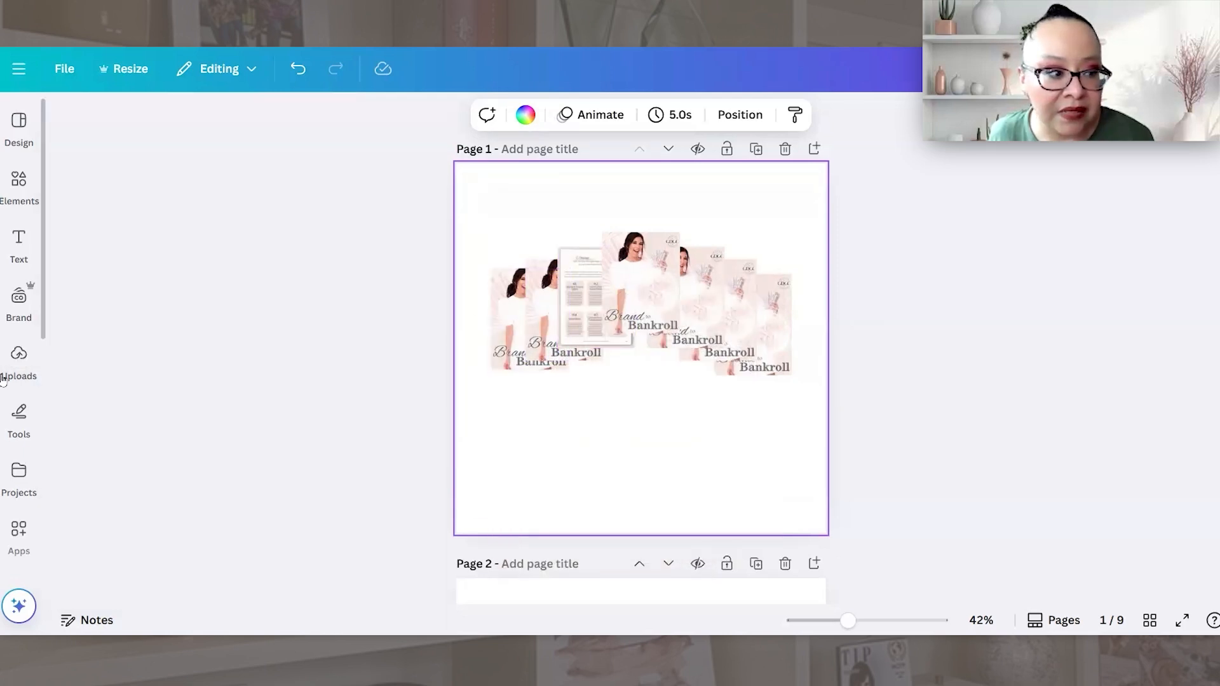
Step: Fill the frame immediately right of the cover with a pink text-bar page and the second frame left of it with a lined page
{"action": "mouse_move", "coordinate": [5, 376]}
{"action": "left_click_drag", "start_coordinate": [272, 433], "coordinate": [698, 298]}
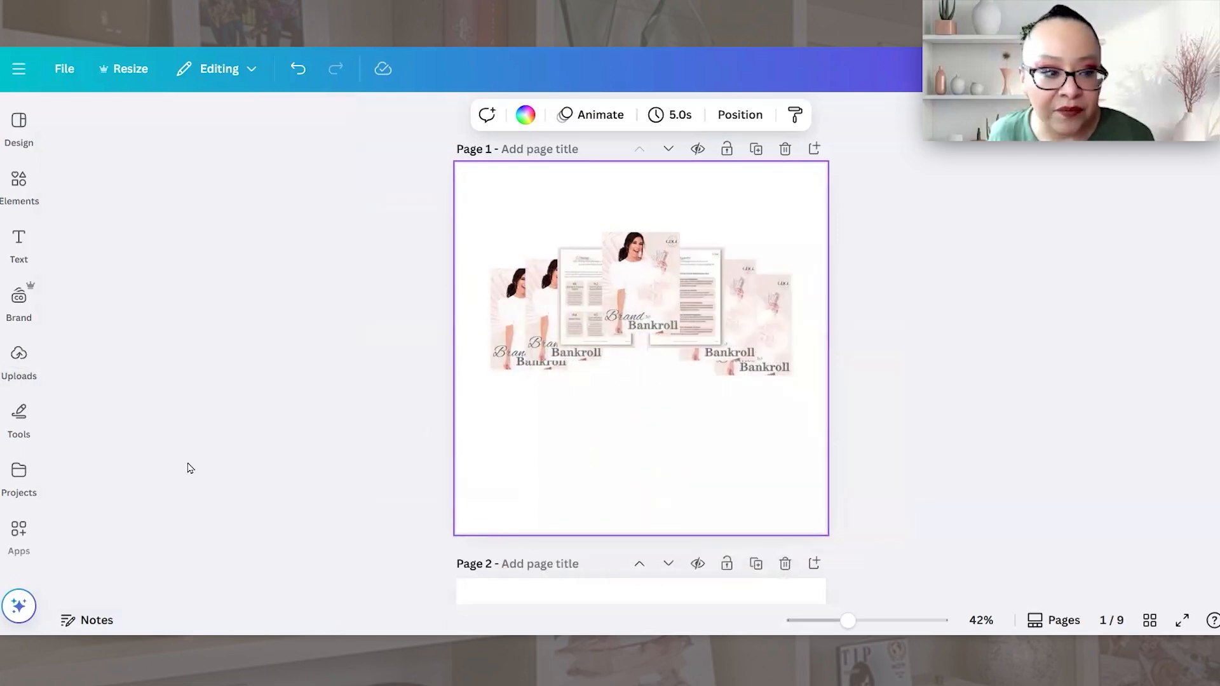
{"action": "left_click", "coordinate": [19, 357]}
{"action": "left_click_drag", "start_coordinate": [189, 407], "coordinate": [506, 370]}
Step: Fill the second frame right of the cover with the uploaded text page beside Chapter 4 Hot Prospects
{"action": "left_click", "coordinate": [9, 371]}
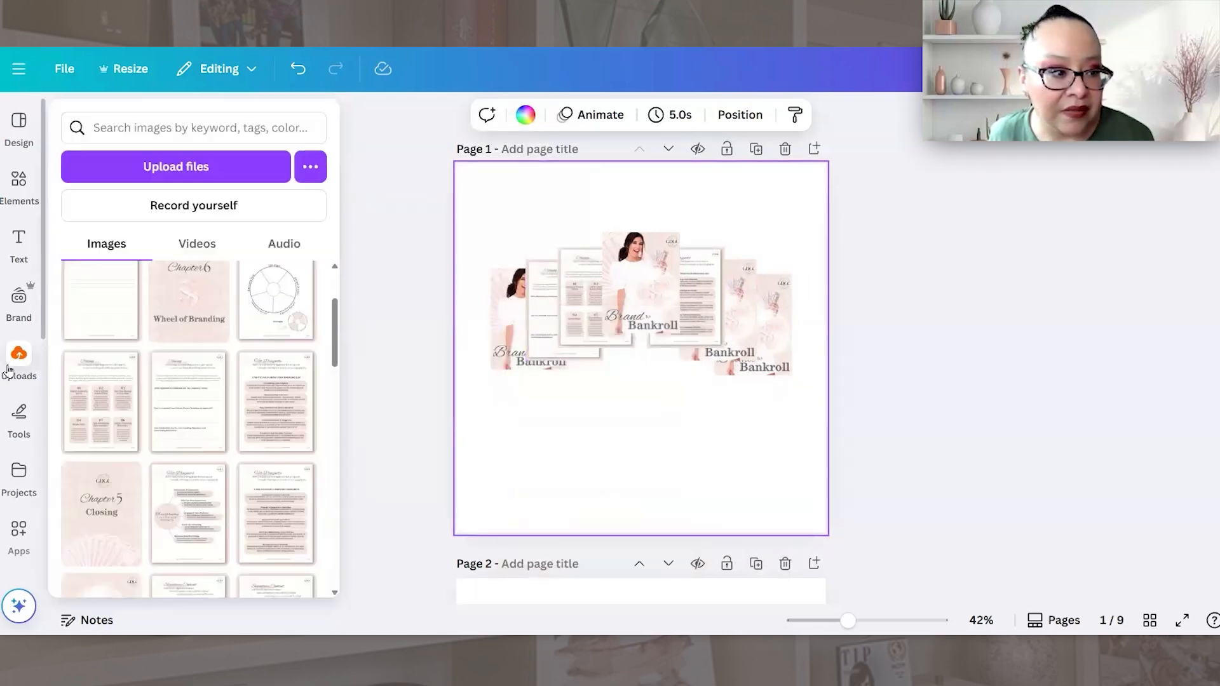
{"action": "scroll", "coordinate": [164, 452], "scroll_direction": "down", "scroll_amount": 2}
{"action": "left_click_drag", "start_coordinate": [209, 531], "coordinate": [741, 345]}
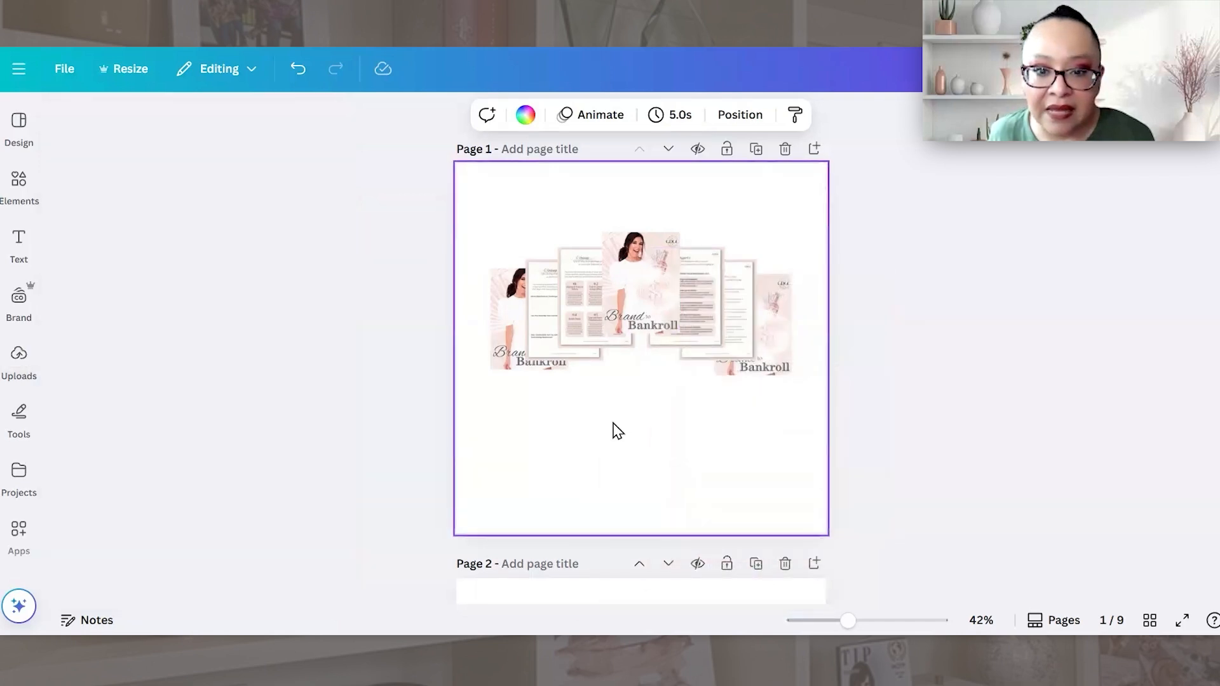
Step: Try the Chapter 5 Closing page in the second frame left of the cover
{"action": "left_click", "coordinate": [7, 372]}
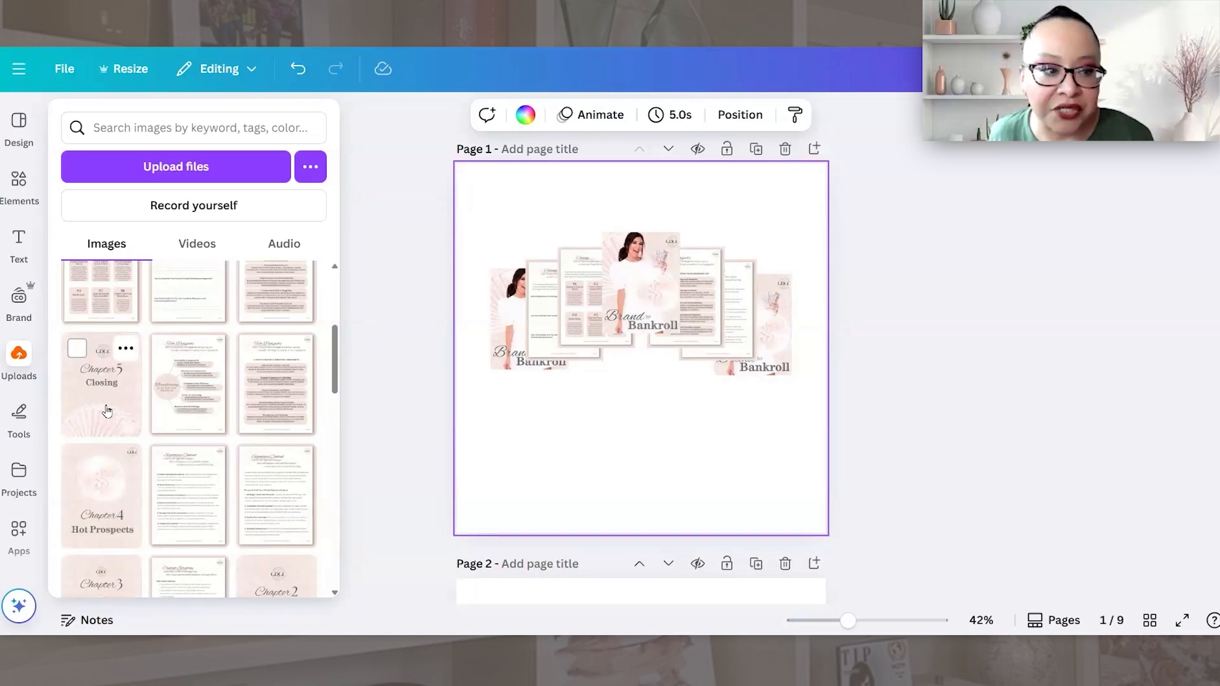
{"action": "left_click_drag", "start_coordinate": [97, 403], "coordinate": [555, 305]}
{"action": "left_click_drag", "start_coordinate": [497, 421], "coordinate": [550, 409]}
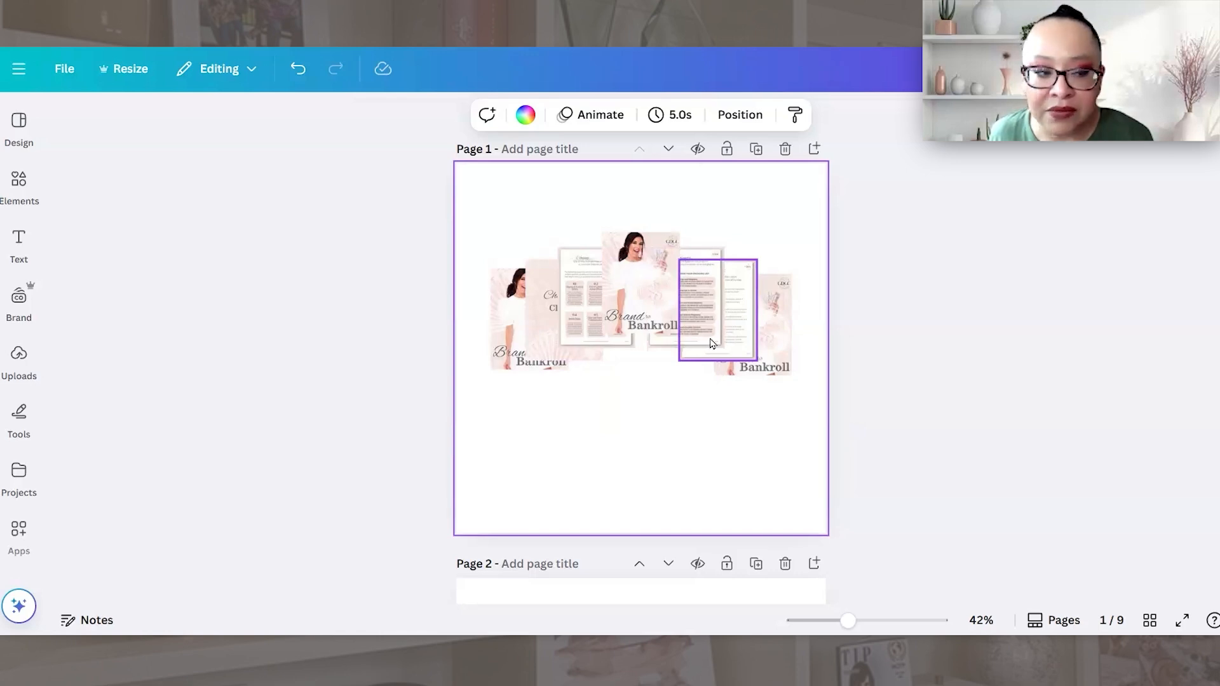
Step: Fill the second frame left of the cover with a plain text page and the outermost left frame with the Chapter 5 Closing page
{"action": "left_click", "coordinate": [7, 369]}
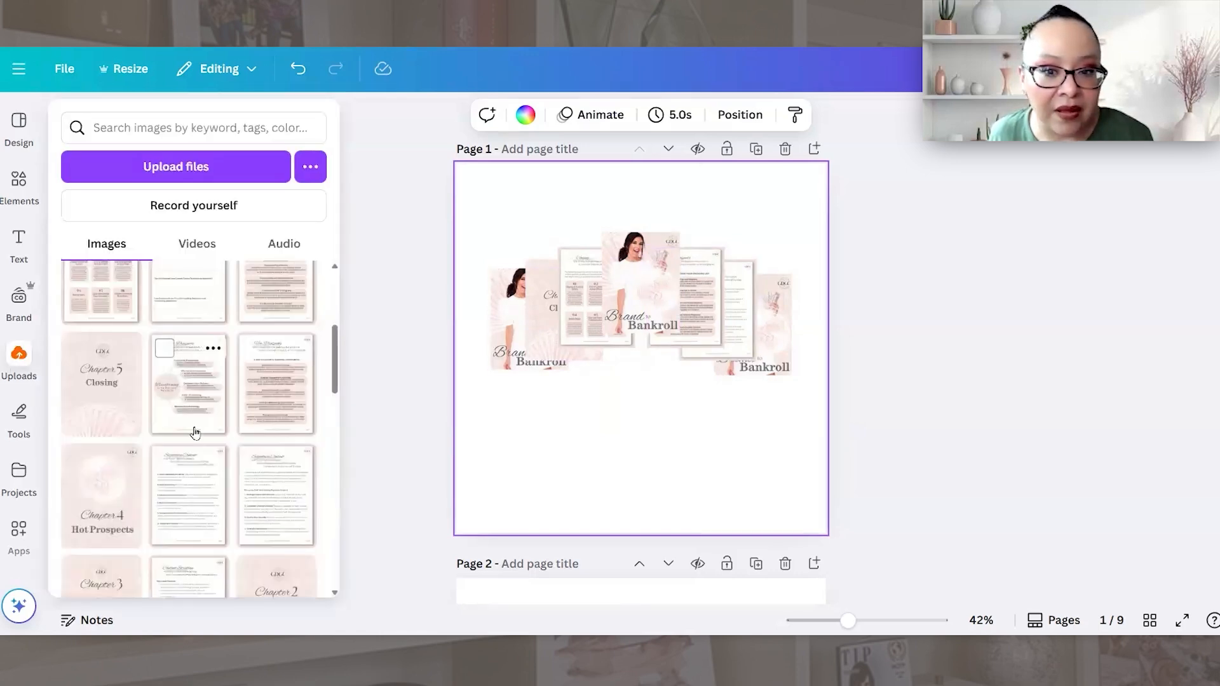
{"action": "mouse_move", "coordinate": [273, 514]}
{"action": "left_mouse_down"}
{"action": "mouse_move", "coordinate": [537, 336]}
{"action": "mouse_move", "coordinate": [516, 386]}
{"action": "left_mouse_up"}
{"action": "mouse_move", "coordinate": [8, 367]}
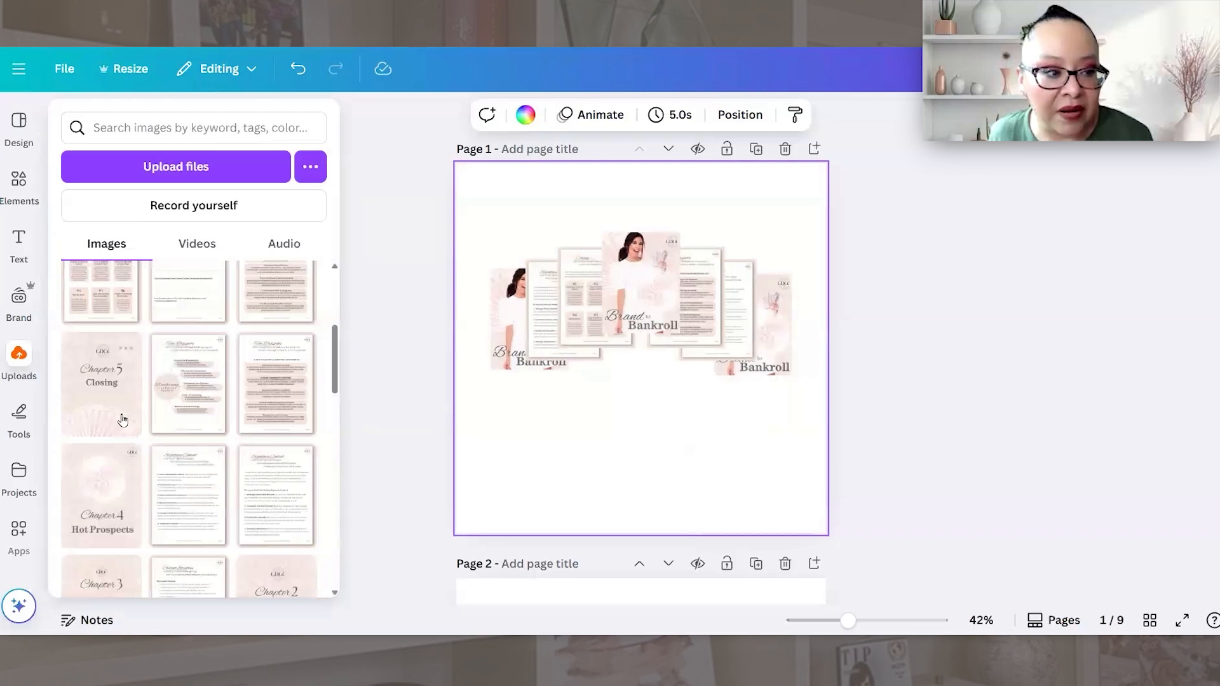
{"action": "left_click_drag", "start_coordinate": [122, 419], "coordinate": [508, 330]}
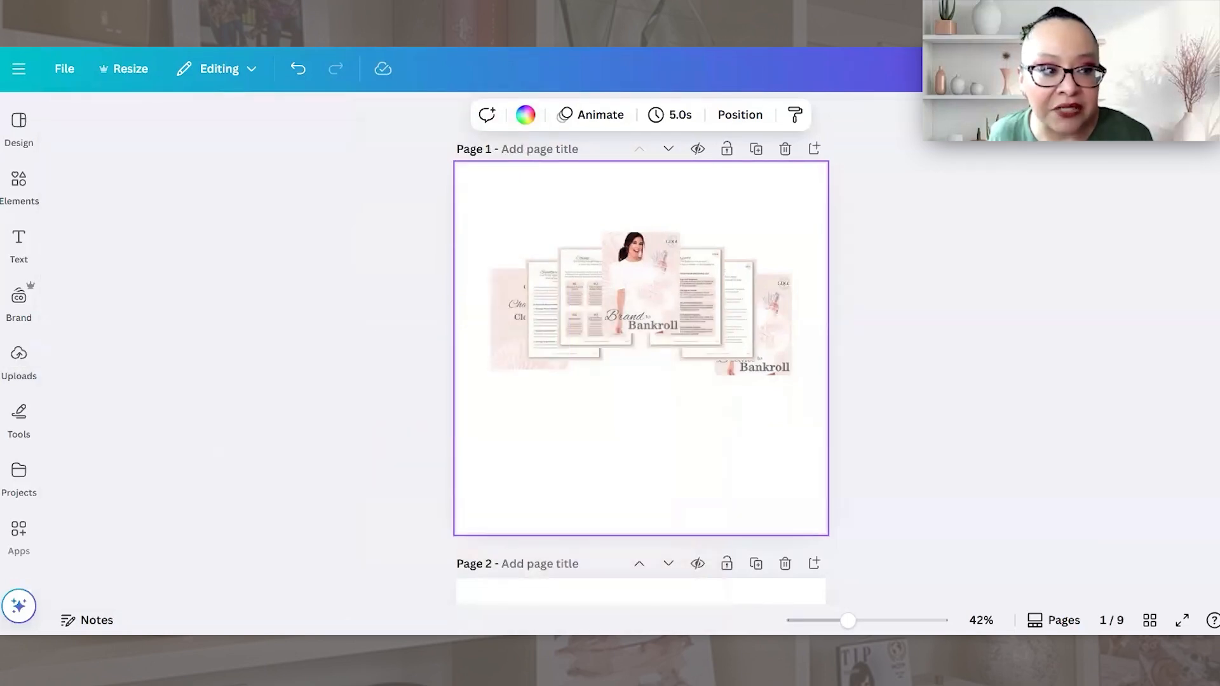
Step: Fill the outermost right frame with the Chapter 4 Hot Prospects page
{"action": "mouse_move", "coordinate": [9, 359]}
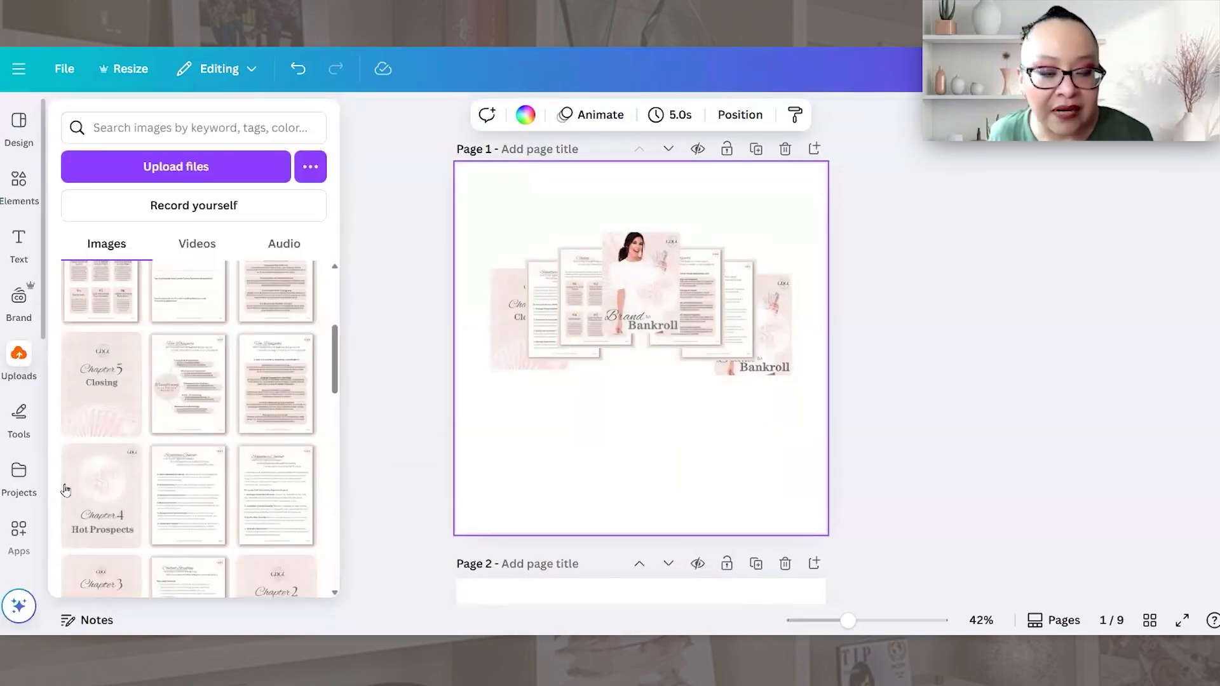
{"action": "mouse_move", "coordinate": [66, 490]}
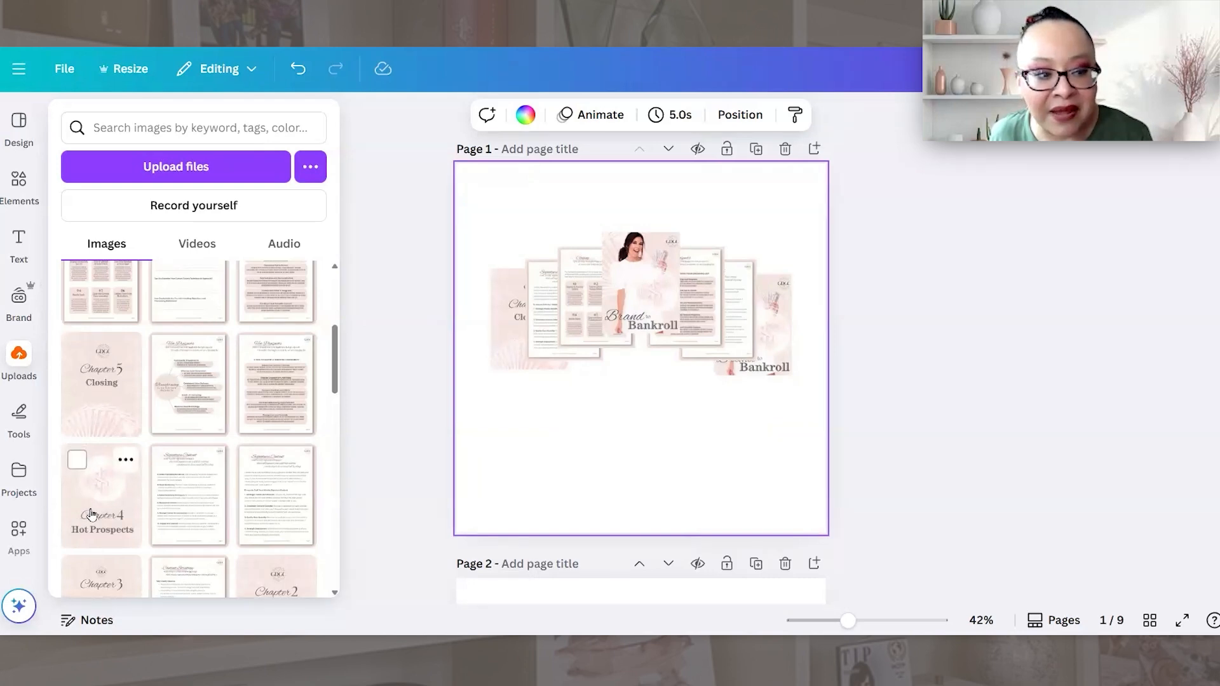
{"action": "left_click_drag", "start_coordinate": [89, 512], "coordinate": [770, 345]}
{"action": "left_click", "coordinate": [676, 436]}
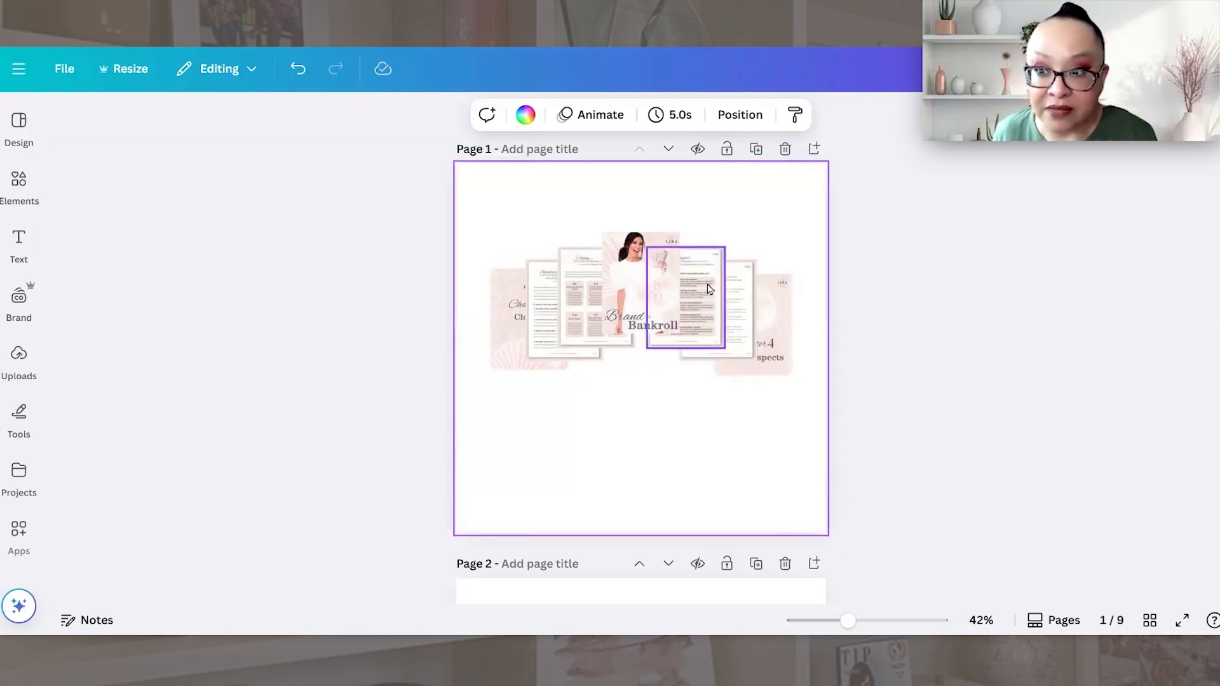
Step: Nudge the three pages right of the cover together to the left so they tuck closer behind it
{"action": "left_click_drag", "start_coordinate": [801, 314], "coordinate": [706, 319]}
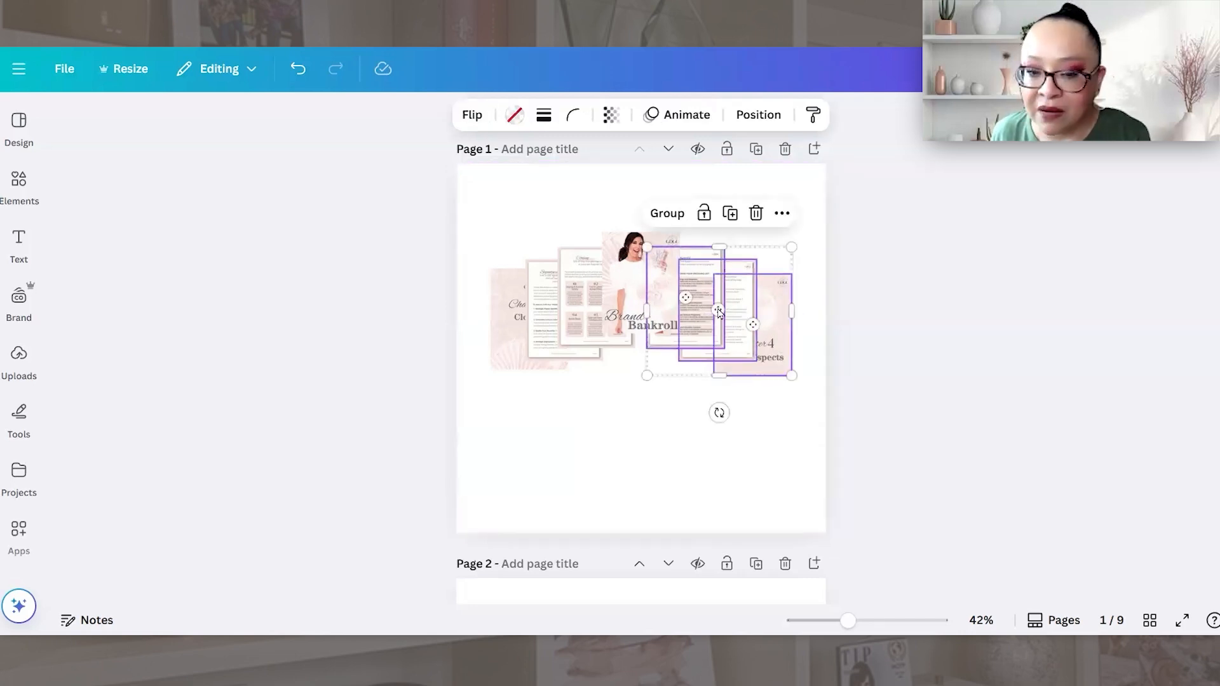
{"action": "key", "text": "Left"}
{"action": "key", "text": "Left"}
{"action": "key", "text": "Left"}
{"action": "key", "text": "Left"}
{"action": "key", "text": "Left"}
{"action": "key", "text": "Left"}
{"action": "key", "text": "Left"}
{"action": "key", "text": "Left"}
{"action": "key", "text": "Left"}
{"action": "key", "text": "Left"}
{"action": "key", "text": "Left"}
{"action": "key", "text": "Left"}
{"action": "key", "text": "Left"}
{"action": "key", "text": "Left"}
{"action": "key", "text": "Left"}
{"action": "key", "text": "Left"}
{"action": "key", "text": "Left"}
{"action": "key", "text": "Left"}
{"action": "key", "text": "Left"}
{"action": "key", "text": "Left"}
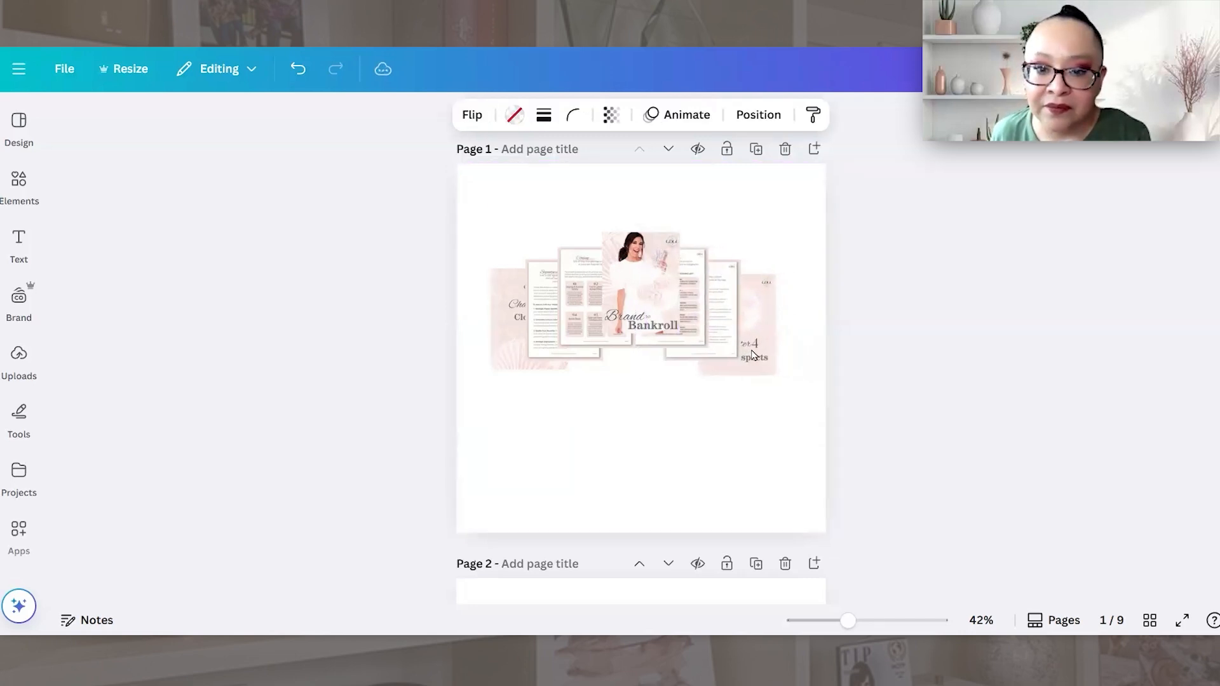
{"action": "key", "text": "Left"}
{"action": "key", "text": "Left"}
{"action": "key", "text": "Left"}
{"action": "key", "text": "Left"}
{"action": "key", "text": "Left"}
{"action": "key", "text": "Left"}
{"action": "key", "text": "Left"}
{"action": "key", "text": "Left"}
{"action": "key", "text": "Left"}
{"action": "key", "text": "Left"}
{"action": "key", "text": "Left"}
{"action": "key", "text": "Left"}
{"action": "key", "text": "Left"}
{"action": "key", "text": "Left"}
{"action": "key", "text": "Left"}
{"action": "key", "text": "Left"}
{"action": "key", "text": "Left"}
{"action": "key", "text": "Left"}
{"action": "key", "text": "Left"}
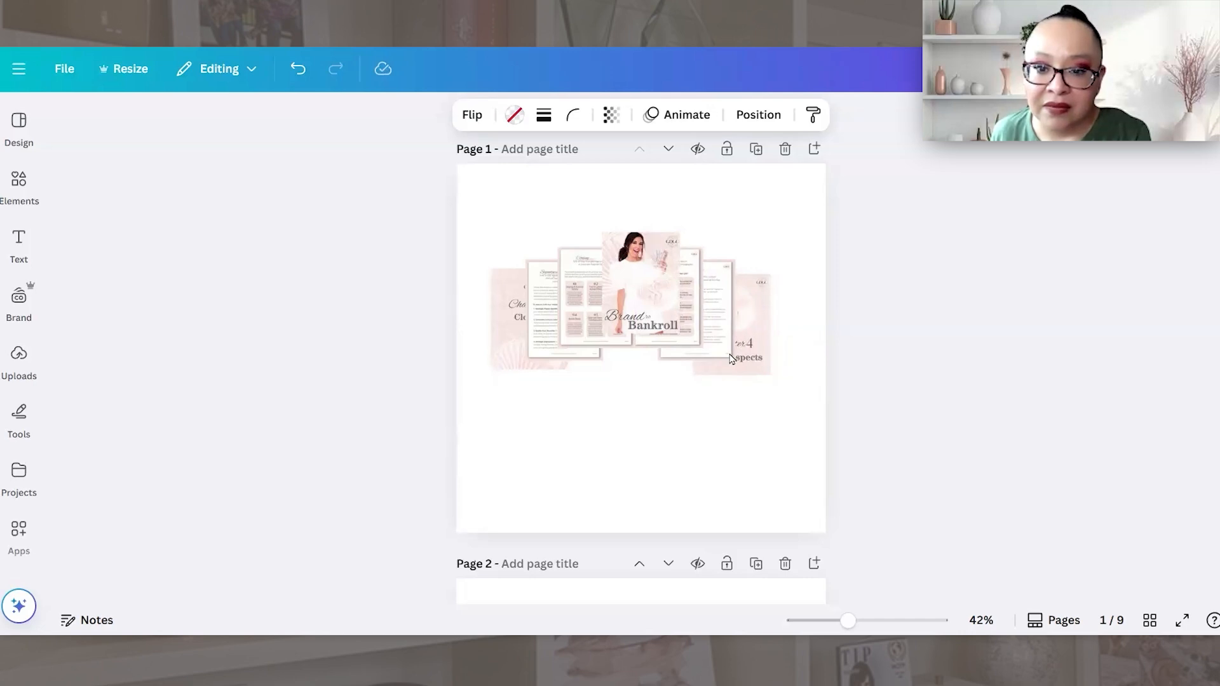
Step: Nudge the two outermost right pages together leftward so only a narrow strip of each shows beside its neighbour
{"action": "left_click_drag", "start_coordinate": [800, 340], "coordinate": [731, 320]}
{"action": "key", "text": "Left"}
{"action": "key", "text": "Left"}
{"action": "key", "text": "Left"}
{"action": "key", "text": "Left"}
{"action": "key", "text": "Left"}
{"action": "key", "text": "Left"}
{"action": "key", "text": "Left"}
{"action": "key", "text": "Left"}
{"action": "key", "text": "Left"}
{"action": "key", "text": "Left"}
{"action": "key", "text": "Left"}
{"action": "key", "text": "Left"}
{"action": "key", "text": "Left"}
{"action": "key", "text": "Left"}
{"action": "key", "text": "Left"}
{"action": "key", "text": "Left"}
{"action": "key", "text": "Left"}
{"action": "key", "text": "Left"}
{"action": "key", "text": "Left"}
{"action": "key", "text": "Left"}
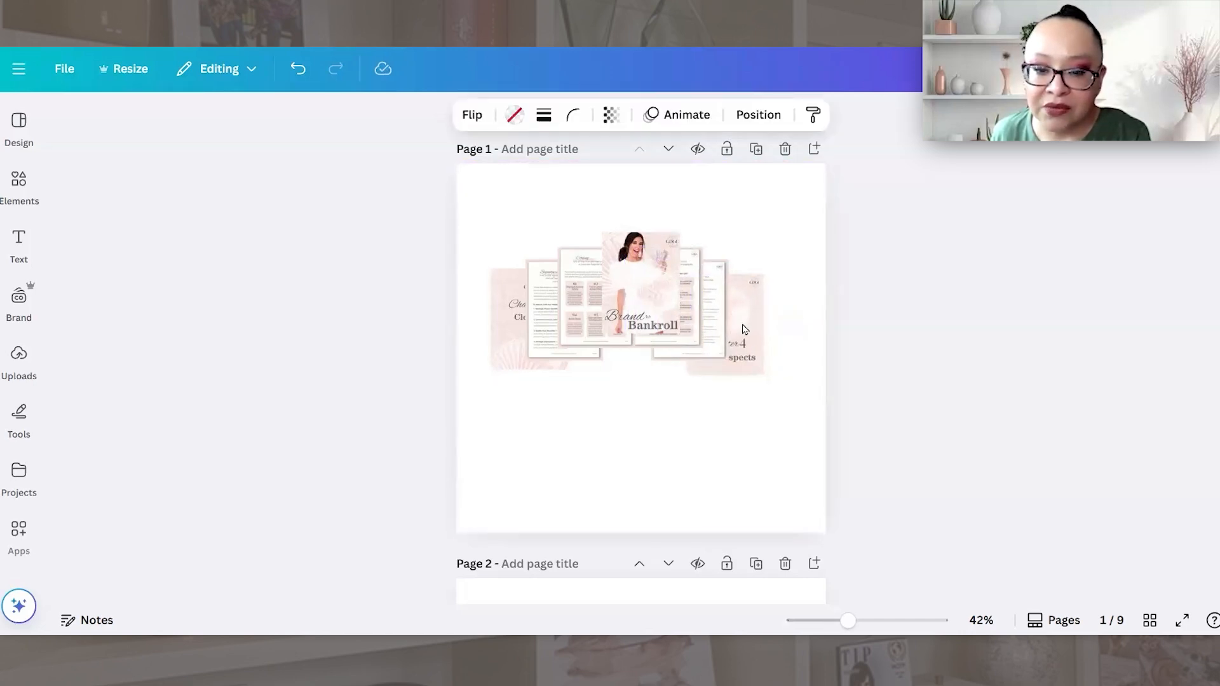
{"action": "key", "text": "Left"}
{"action": "key", "text": "Left"}
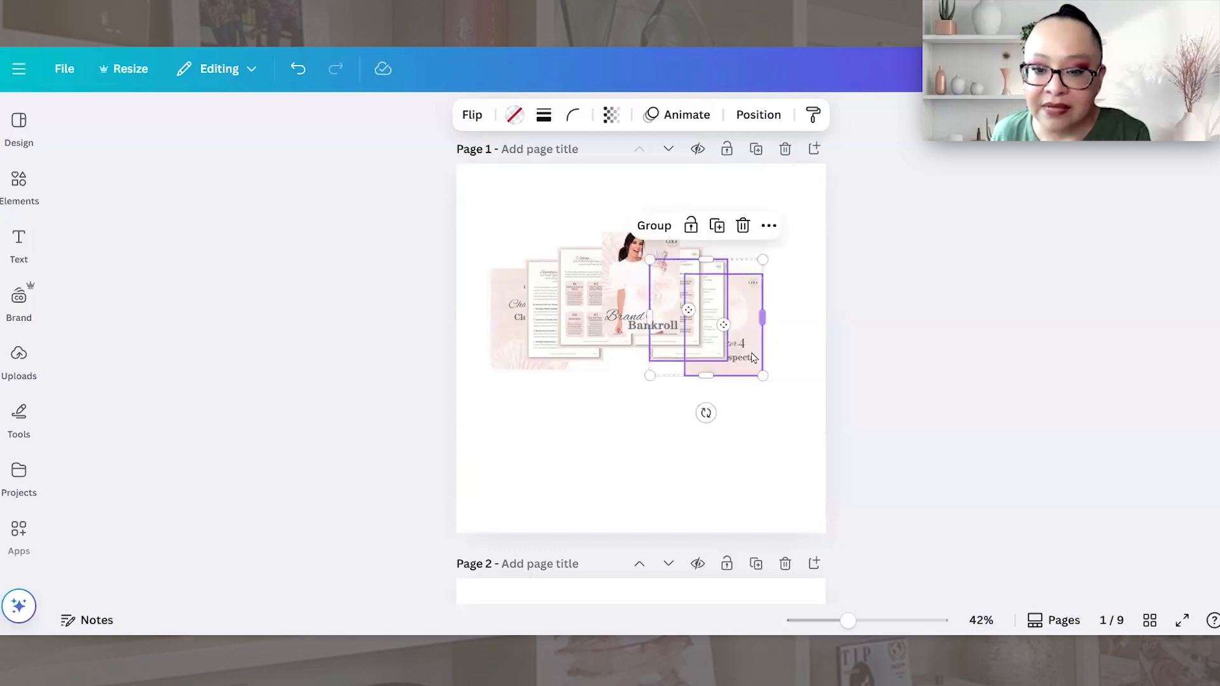
{"action": "key", "text": "Left"}
{"action": "key", "text": "Left"}
{"action": "key", "text": "Left"}
{"action": "key", "text": "Left"}
{"action": "key", "text": "Left"}
{"action": "key", "text": "Left"}
{"action": "key", "text": "Left"}
{"action": "key", "text": "Left"}
{"action": "key", "text": "Left"}
{"action": "key", "text": "Left"}
{"action": "key", "text": "Left"}
{"action": "key", "text": "Left"}
{"action": "key", "text": "Left"}
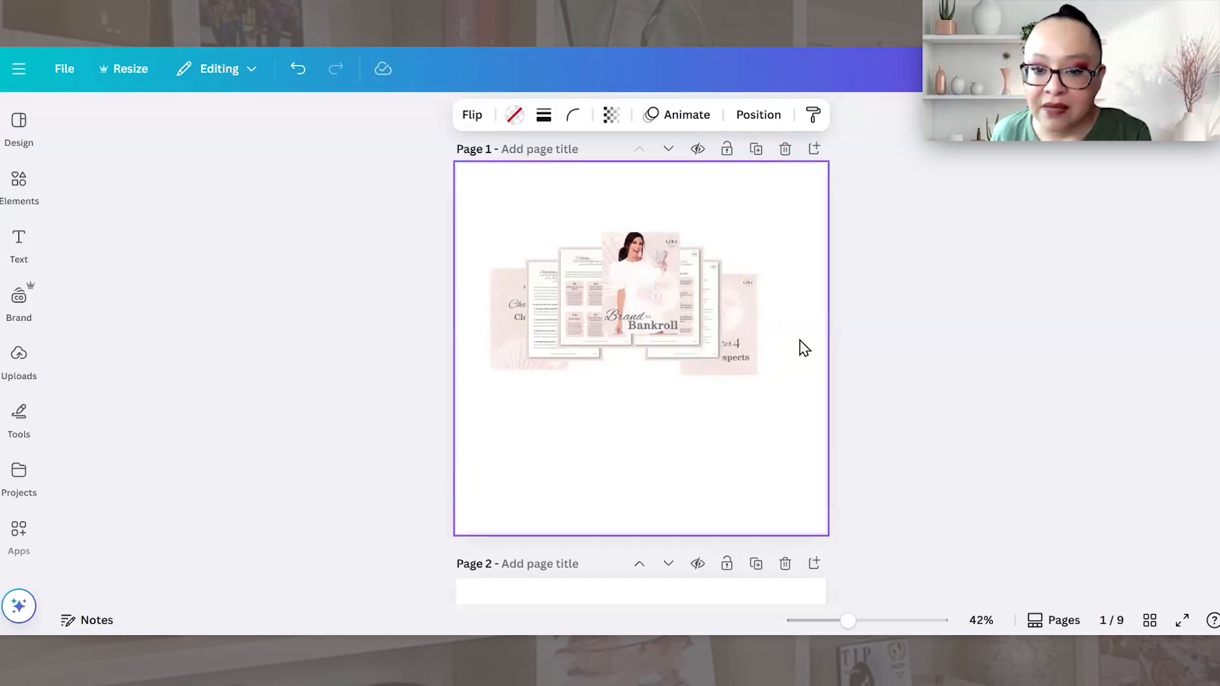
{"action": "key", "text": "Right"}
{"action": "key", "text": "Right"}
{"action": "key", "text": "Right"}
{"action": "key", "text": "Right"}
{"action": "key", "text": "Right"}
{"action": "key", "text": "Right"}
{"action": "key", "text": "Right"}
{"action": "key", "text": "Right"}
{"action": "key", "text": "Right"}
{"action": "key", "text": "Right"}
{"action": "key", "text": "Right"}
{"action": "key", "text": "Right"}
{"action": "key", "text": "Right"}
{"action": "key", "text": "Right"}
{"action": "key", "text": "Right"}
{"action": "key", "text": "Right"}
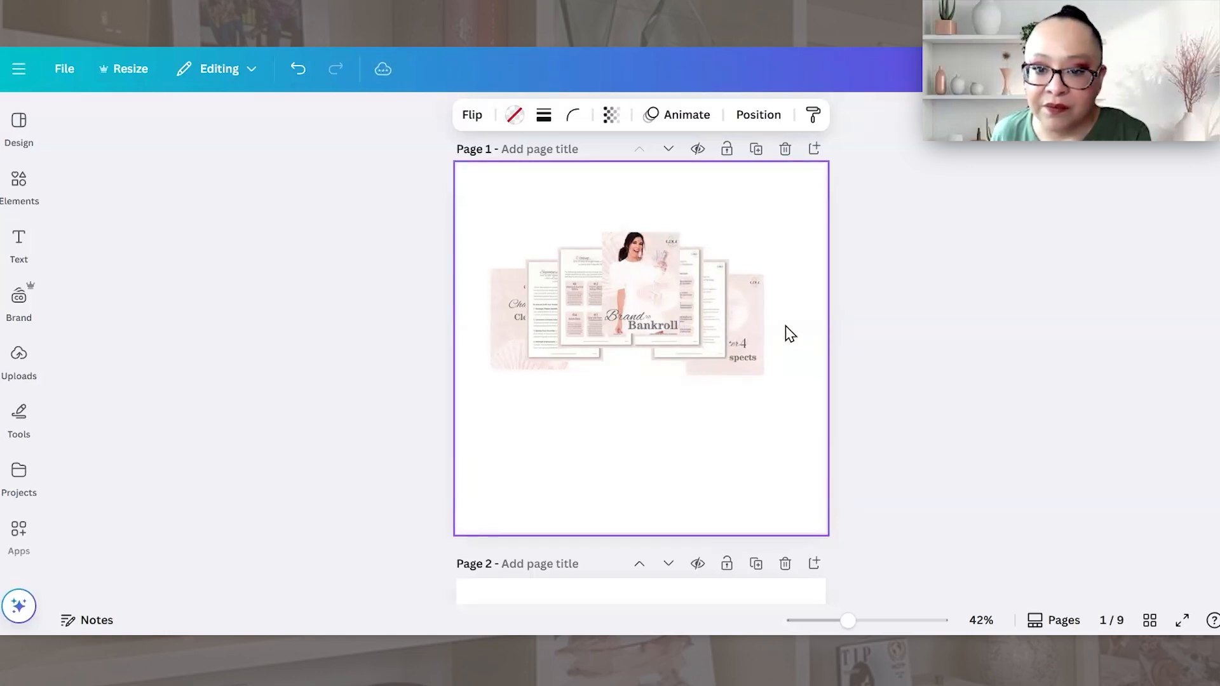
Step: Nudge the Chapter 4 Hot Prospects page alone further left behind its neighbouring text page
{"action": "left_click", "coordinate": [747, 344]}
{"action": "key", "text": "Left"}
{"action": "key", "text": "Left"}
{"action": "key", "text": "Left"}
{"action": "key", "text": "Left"}
{"action": "key", "text": "Left"}
{"action": "key", "text": "Left"}
{"action": "key", "text": "Left"}
{"action": "key", "text": "Left"}
{"action": "key", "text": "Left"}
{"action": "key", "text": "Left"}
{"action": "key", "text": "Left"}
{"action": "key", "text": "Left"}
{"action": "key", "text": "Left"}
{"action": "key", "text": "Left"}
{"action": "key", "text": "Left"}
{"action": "key", "text": "Left"}
{"action": "key", "text": "Left"}
{"action": "key", "text": "Left"}
{"action": "key", "text": "Left"}
{"action": "key", "text": "Left"}
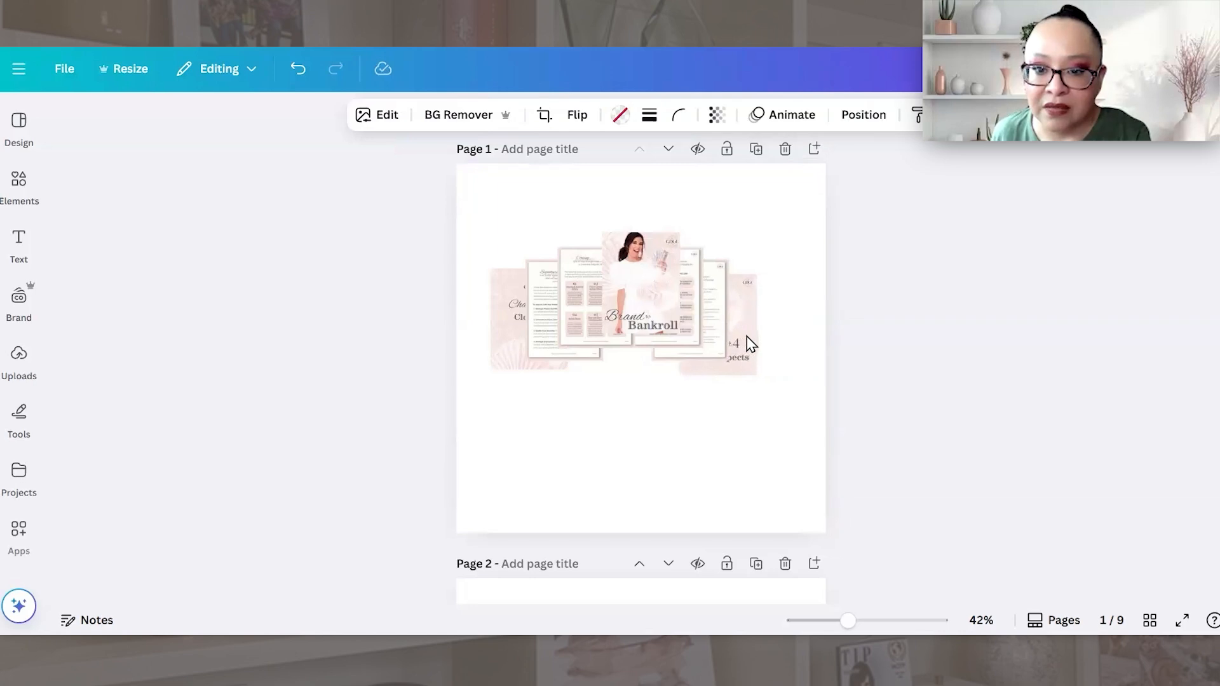
{"action": "left_click", "coordinate": [773, 390]}
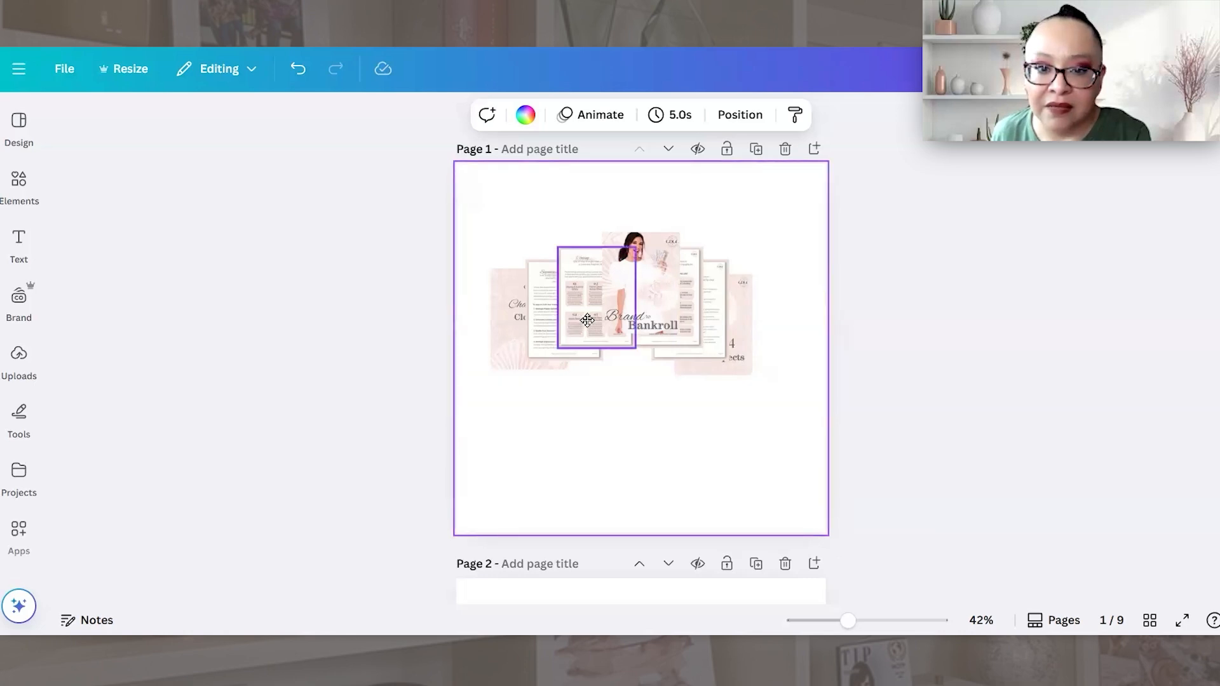
Step: Move the three pages left of the cover inward so they tuck closely behind it and mirror the right side
{"action": "left_click_drag", "start_coordinate": [580, 319], "coordinate": [586, 323]}
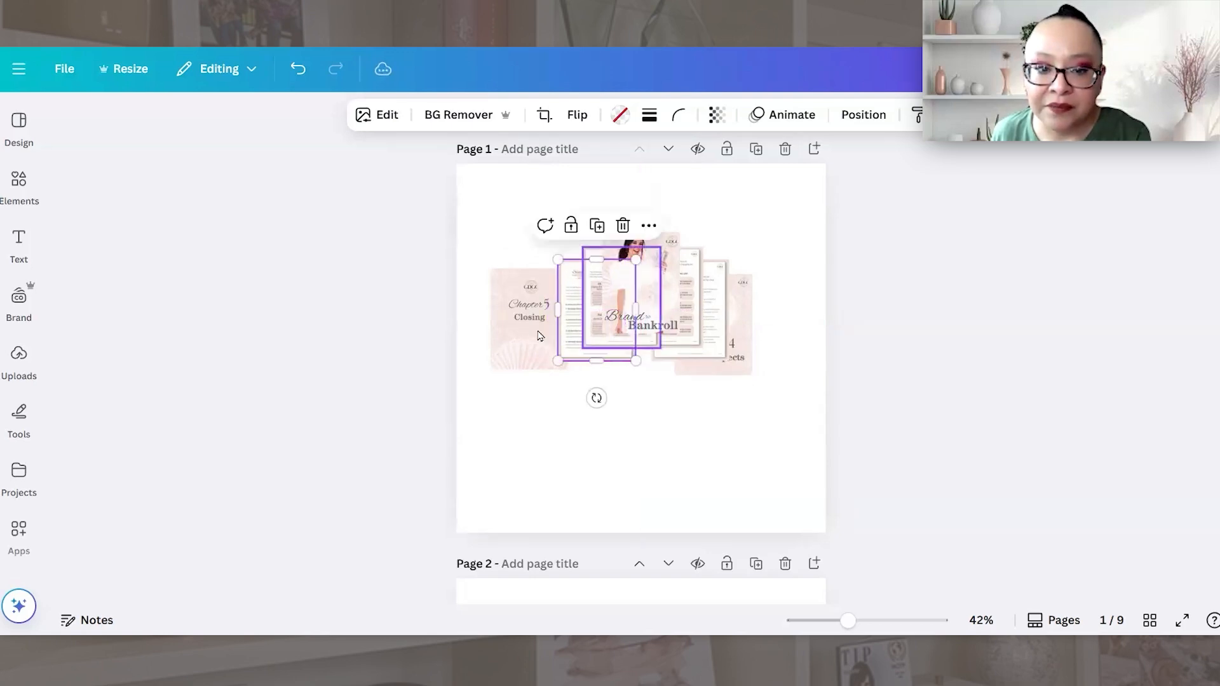
{"action": "left_click_drag", "start_coordinate": [517, 340], "coordinate": [565, 347]}
{"action": "left_click", "coordinate": [706, 432]}
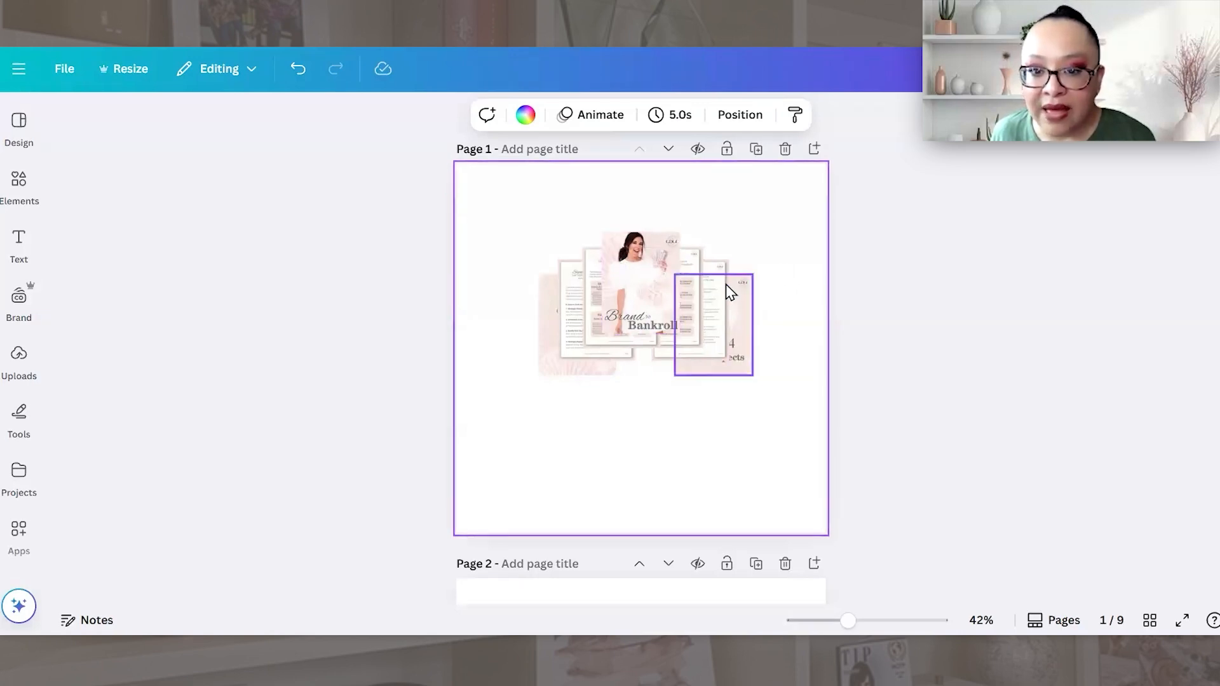
Step: Raise the second page right of the cover slightly and tuck the Chapter 4 page behind it, stepped just a little lower
{"action": "left_click_drag", "start_coordinate": [737, 337], "coordinate": [742, 425]}
{"action": "left_click_drag", "start_coordinate": [719, 280], "coordinate": [723, 269]}
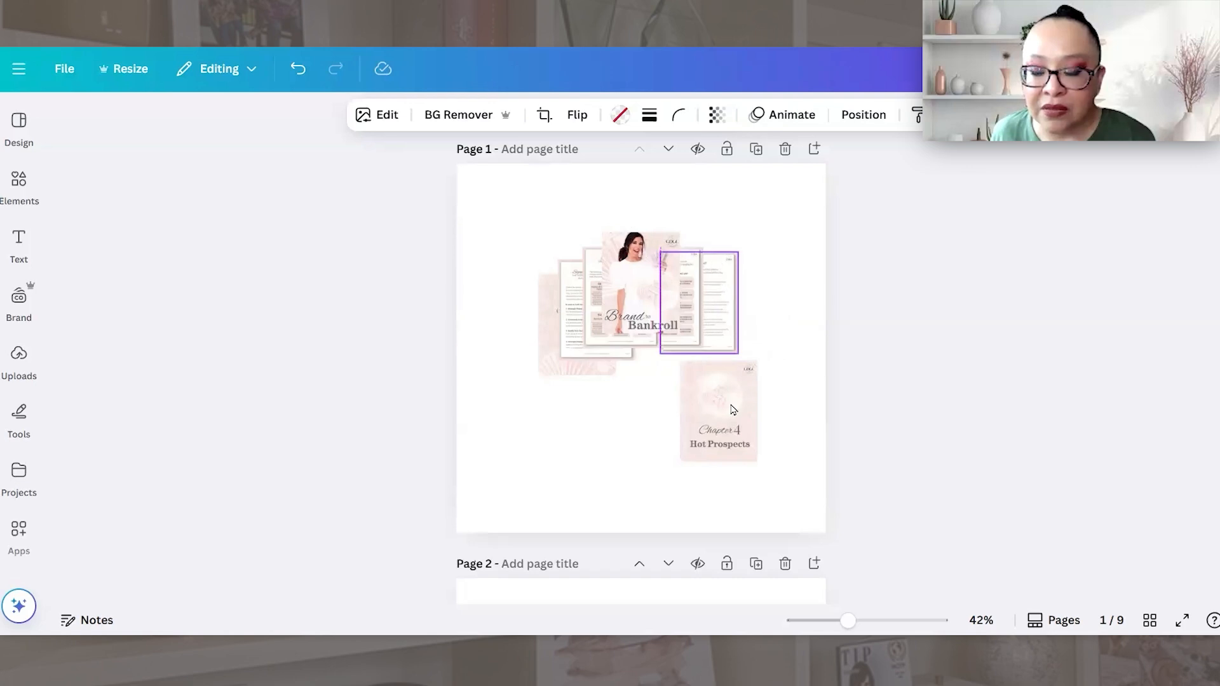
{"action": "left_click_drag", "start_coordinate": [730, 409], "coordinate": [710, 296]}
{"action": "mouse_move", "coordinate": [711, 294]}
{"action": "left_mouse_down"}
{"action": "mouse_move", "coordinate": [700, 292]}
{"action": "mouse_move", "coordinate": [733, 289]}
{"action": "left_mouse_up"}
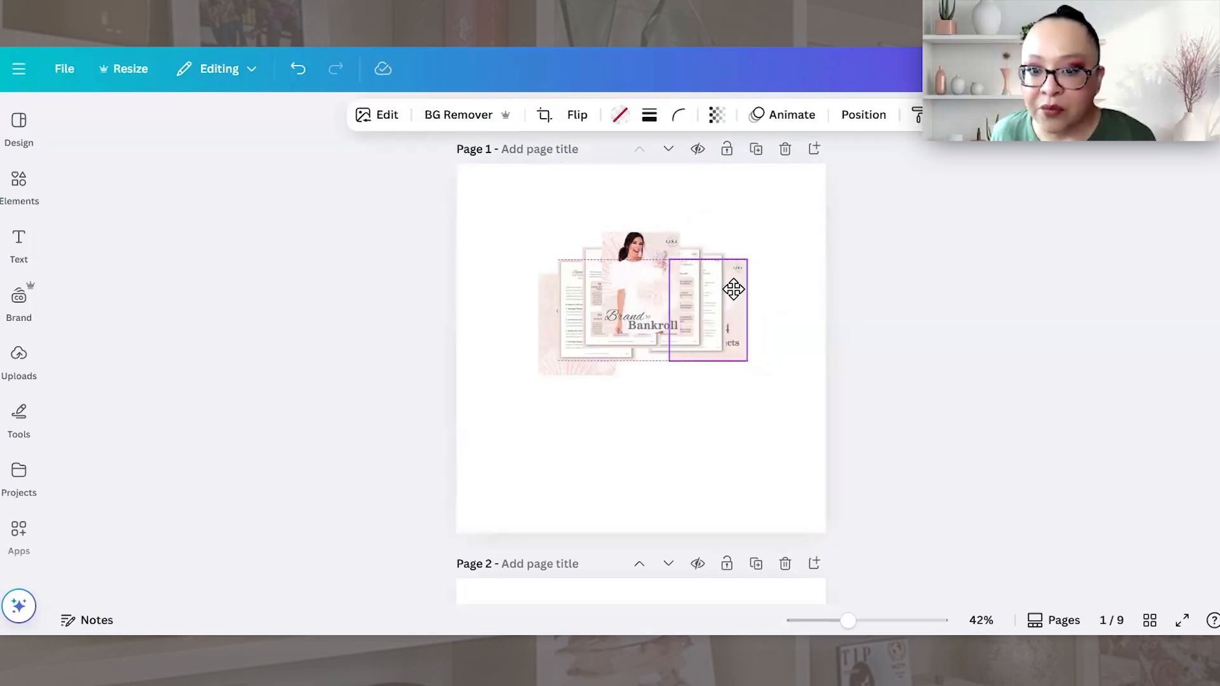
{"action": "left_click", "coordinate": [657, 395]}
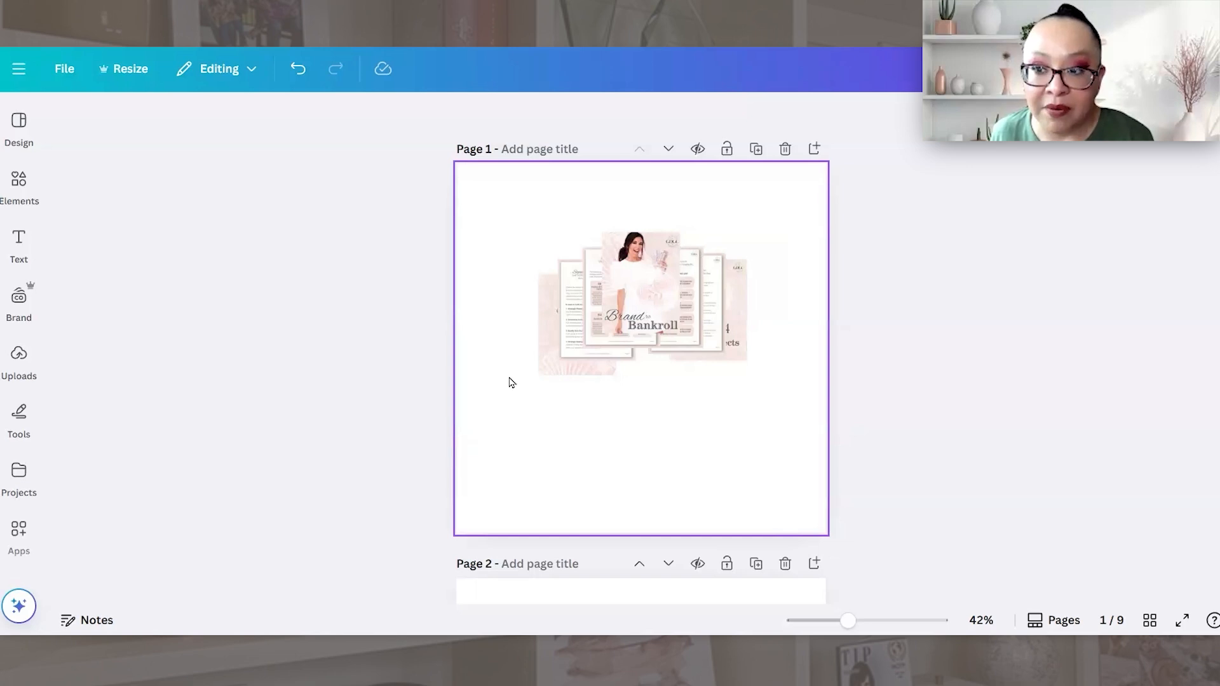
Step: Raise the two outermost left pages and shift them slightly inward to match the shallower steps on the right side
{"action": "left_click_drag", "start_coordinate": [509, 331], "coordinate": [552, 310]}
{"action": "left_click", "coordinate": [570, 302]}
{"action": "left_click", "coordinate": [755, 389]}
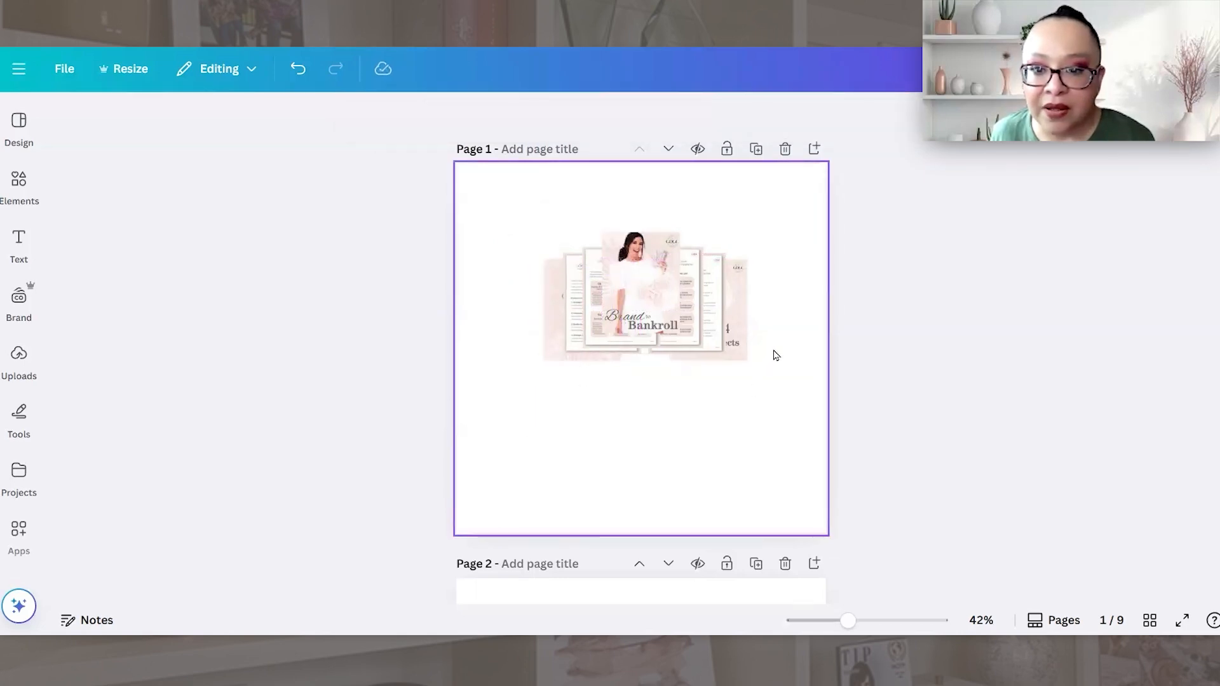
{"action": "left_click_drag", "start_coordinate": [770, 348], "coordinate": [760, 447]}
{"action": "key", "text": "Delete"}
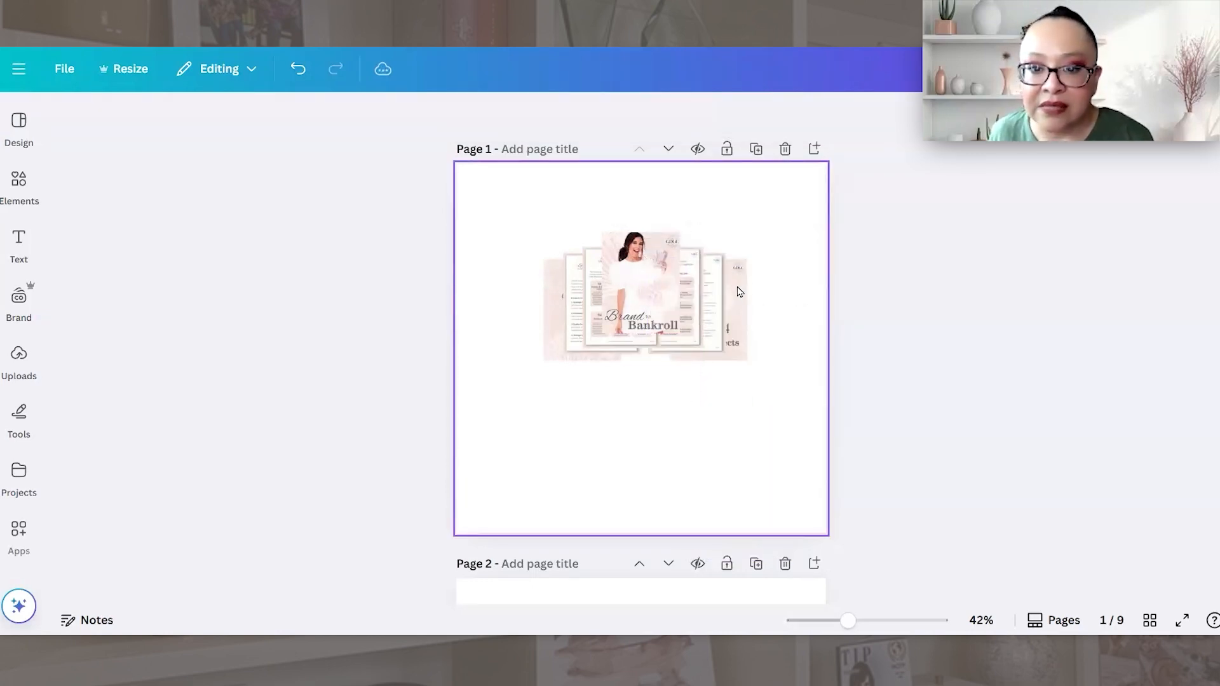
Step: Duplicate the two outermost right pages, place the copies further right and slightly lower, and send them to the back
{"action": "left_click_drag", "start_coordinate": [754, 297], "coordinate": [723, 310]}
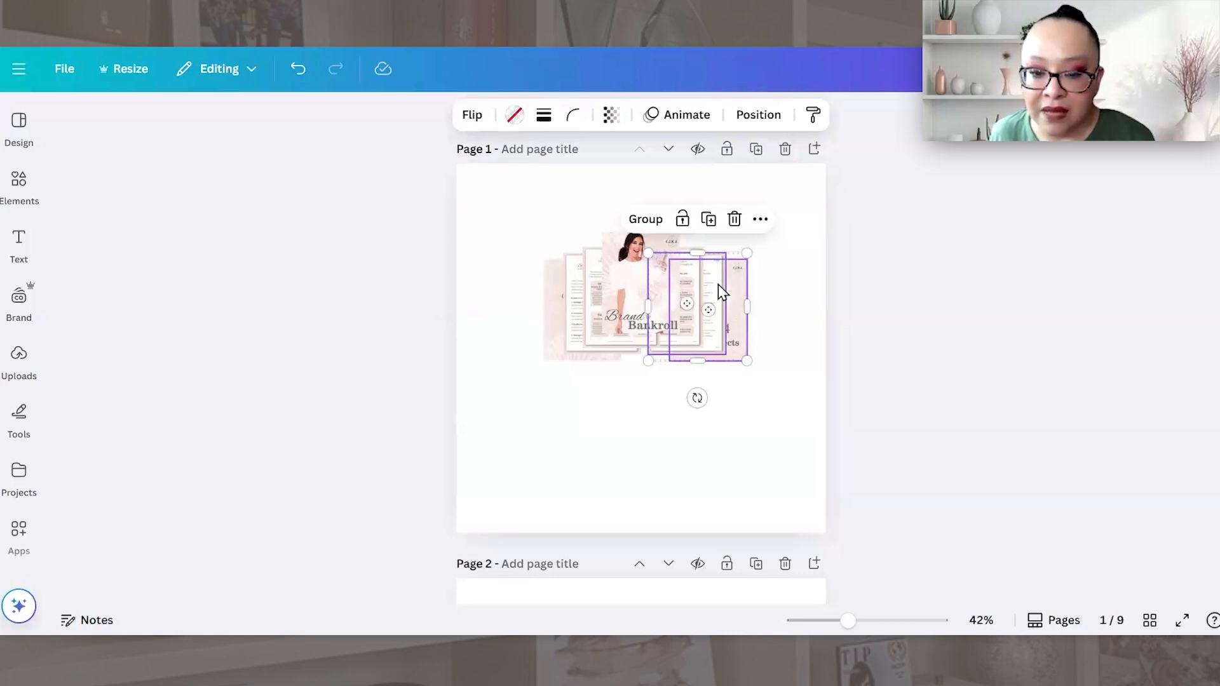
{"action": "left_click", "coordinate": [709, 219]}
{"action": "left_click_drag", "start_coordinate": [716, 343], "coordinate": [753, 351]}
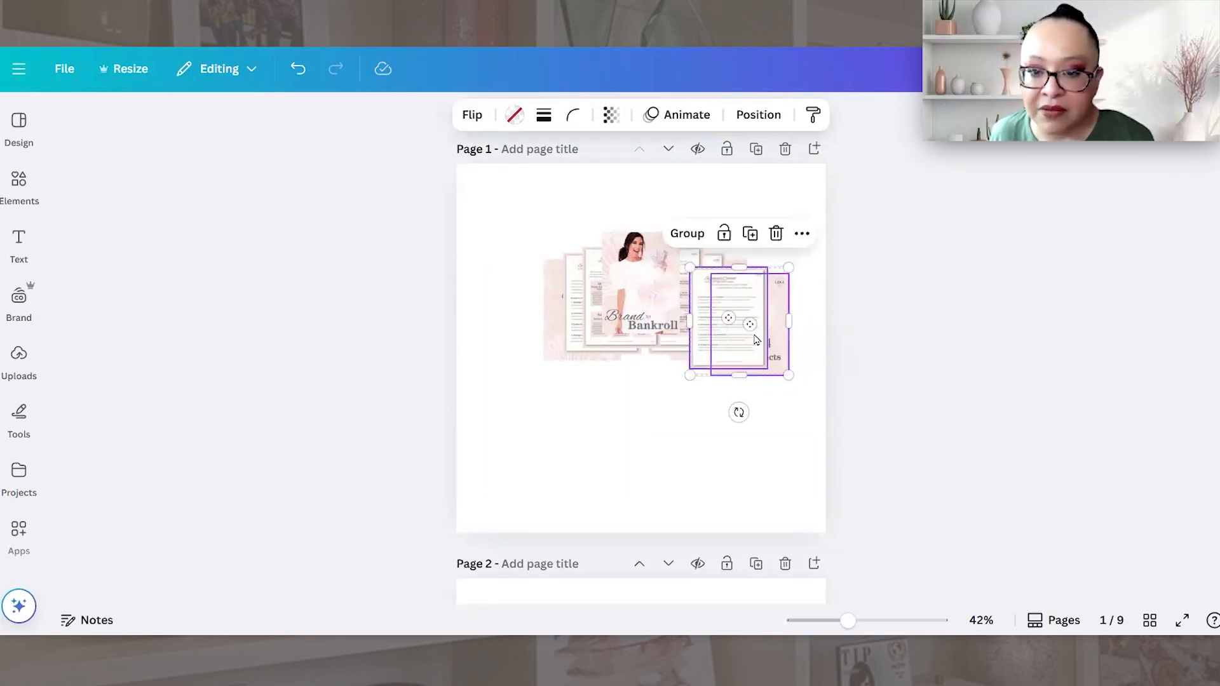
{"action": "right_click", "coordinate": [763, 342]}
{"action": "mouse_move", "coordinate": [802, 390]}
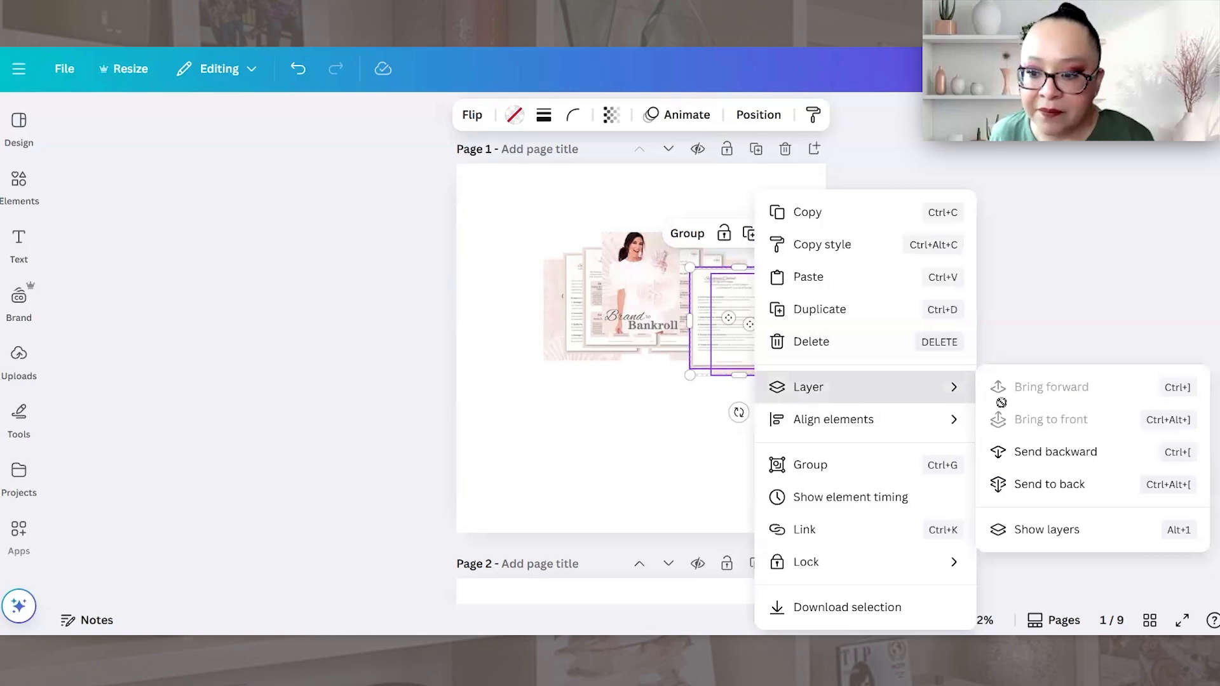
{"action": "left_click", "coordinate": [1037, 484]}
{"action": "left_click_drag", "start_coordinate": [781, 305], "coordinate": [775, 293]}
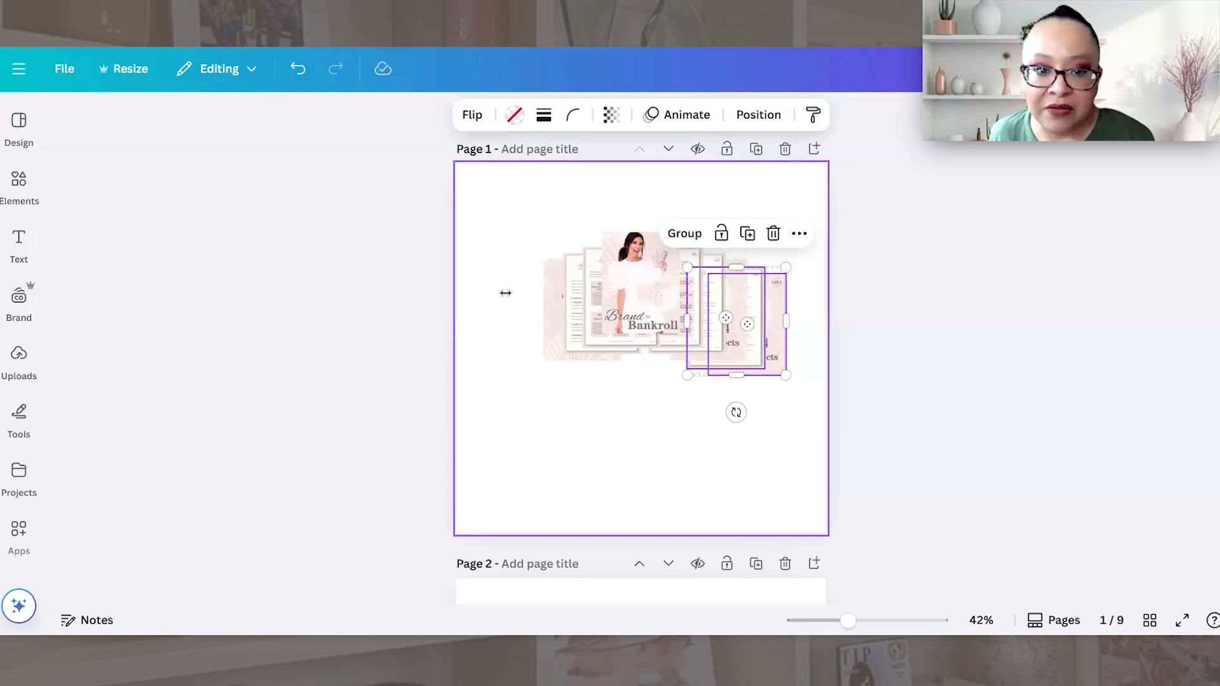
Step: Duplicate the two outermost left pages, place the copies further left and slightly lower, and send them to the back
{"action": "left_click_drag", "start_coordinate": [503, 291], "coordinate": [568, 285]}
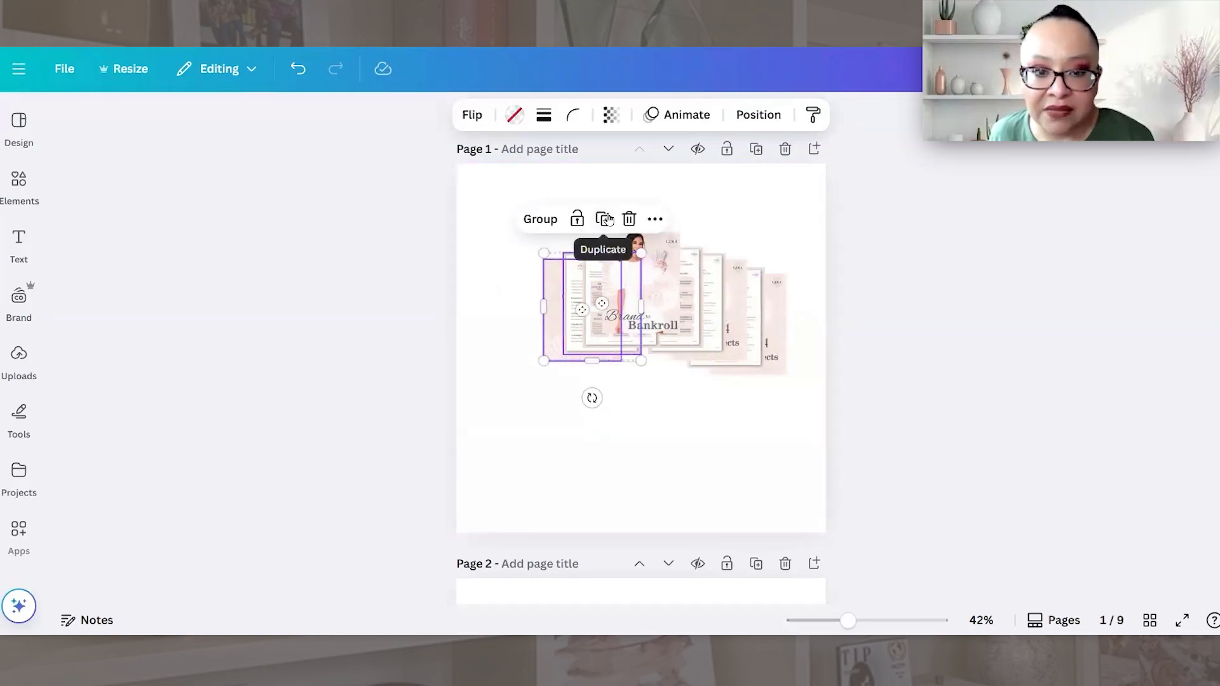
{"action": "left_click_drag", "start_coordinate": [621, 337], "coordinate": [553, 338]}
{"action": "right_click", "coordinate": [539, 345]}
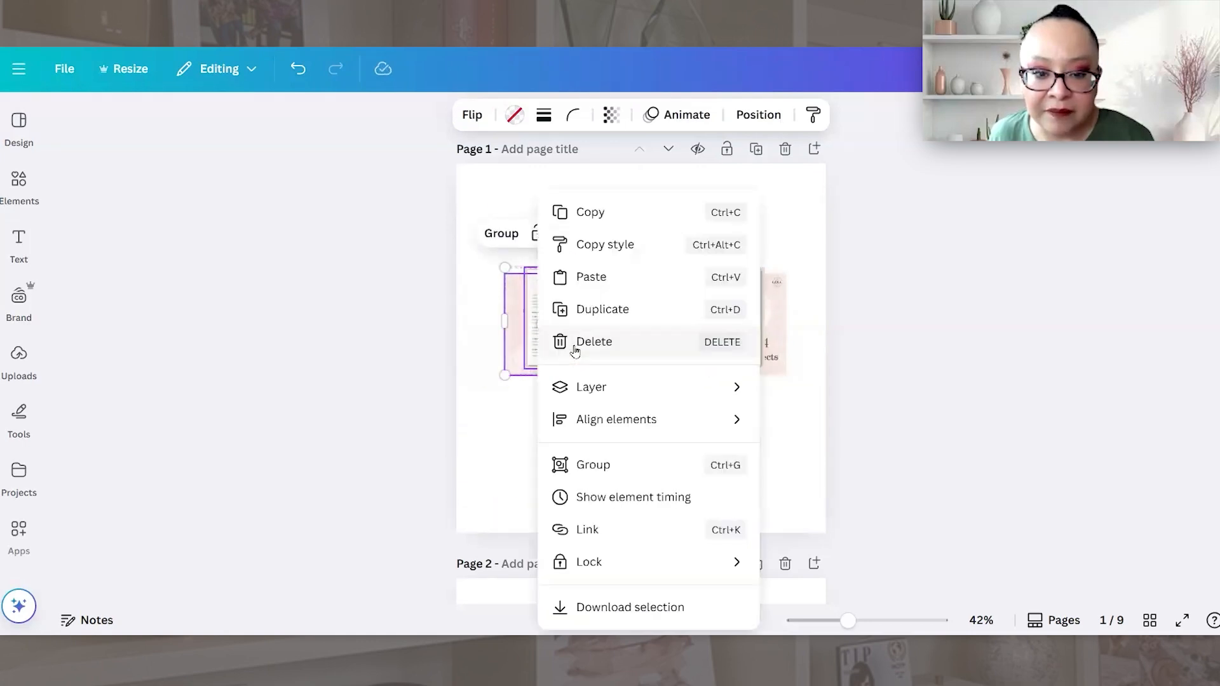
{"action": "mouse_move", "coordinate": [608, 389]}
{"action": "left_click", "coordinate": [848, 483]}
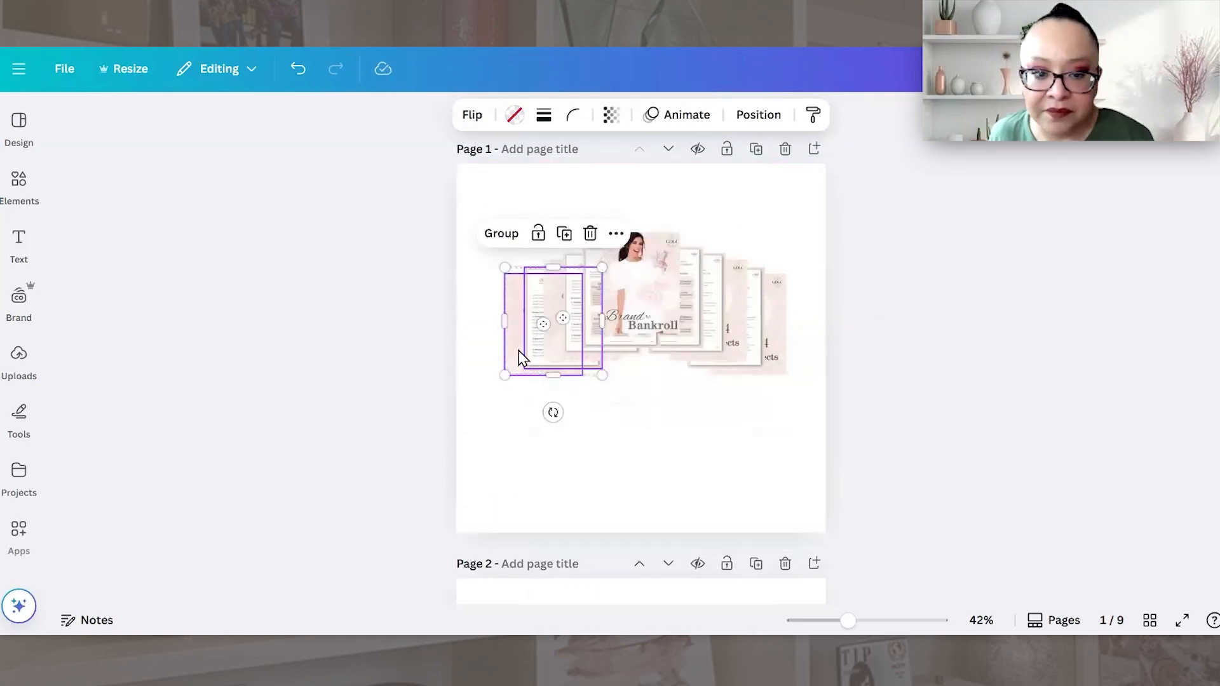
{"action": "left_click_drag", "start_coordinate": [521, 348], "coordinate": [518, 356]}
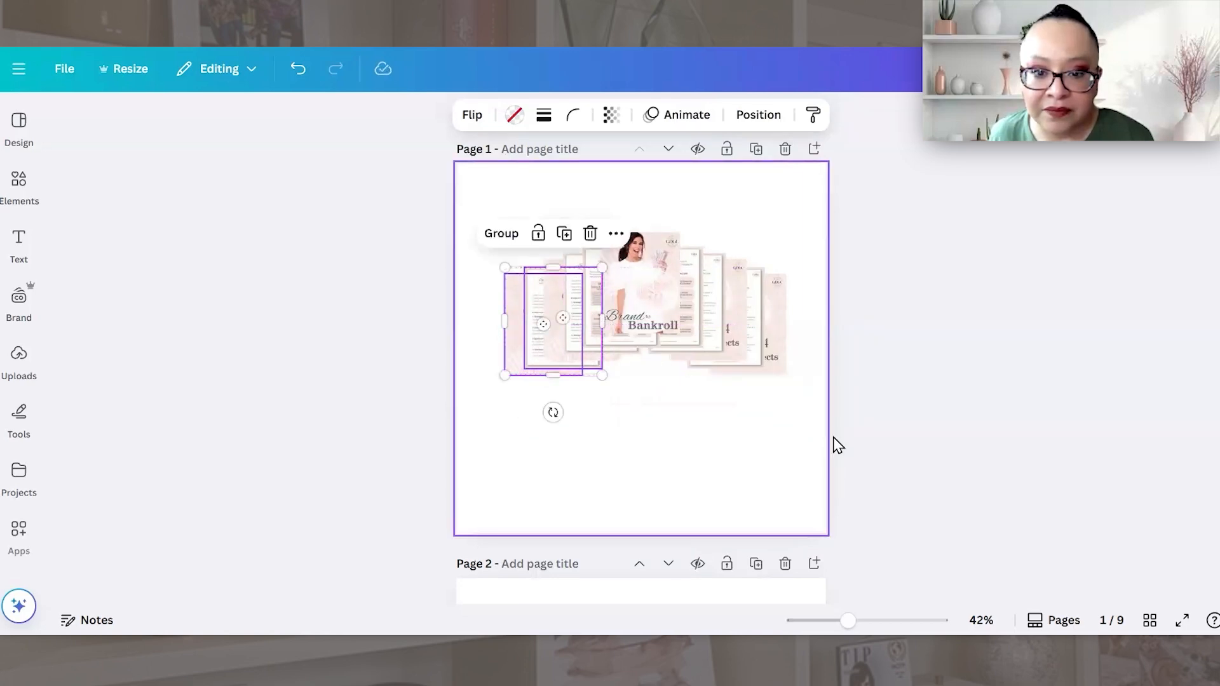
Step: Move the whole fan of pages up into the upper part of page 1, centred horizontally
{"action": "left_click", "coordinate": [811, 421]}
{"action": "left_click_drag", "start_coordinate": [806, 410], "coordinate": [475, 299]}
{"action": "left_click_drag", "start_coordinate": [646, 333], "coordinate": [649, 302]}
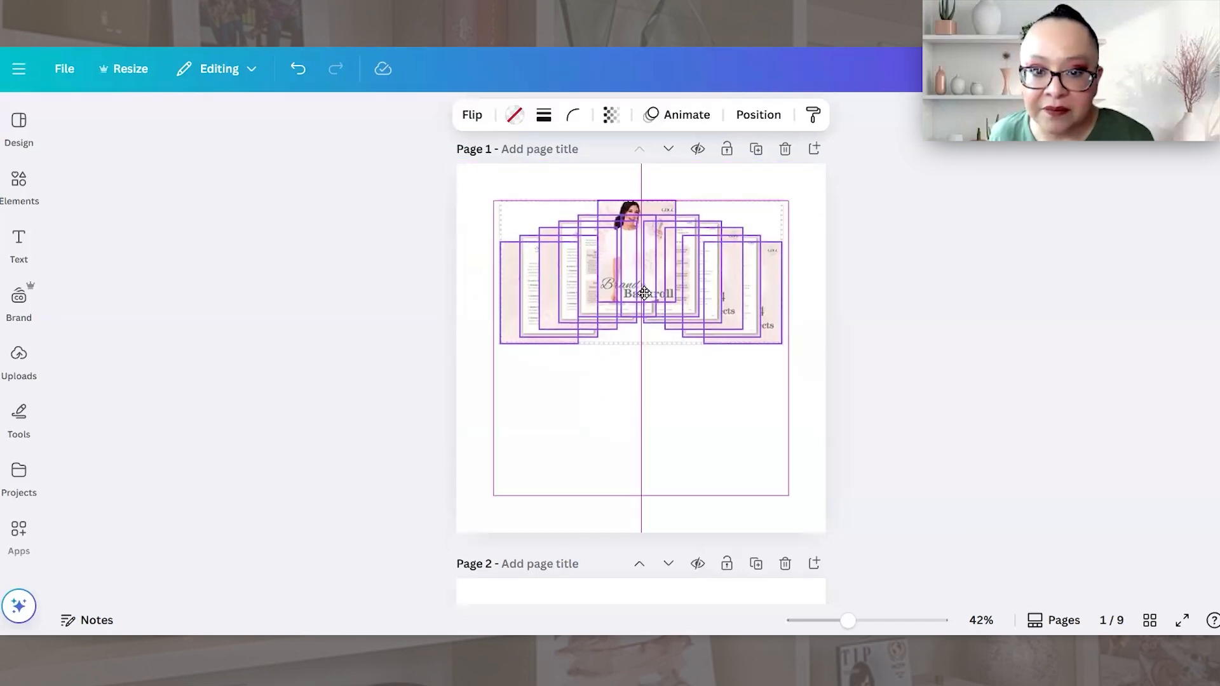
{"action": "left_click", "coordinate": [632, 430]}
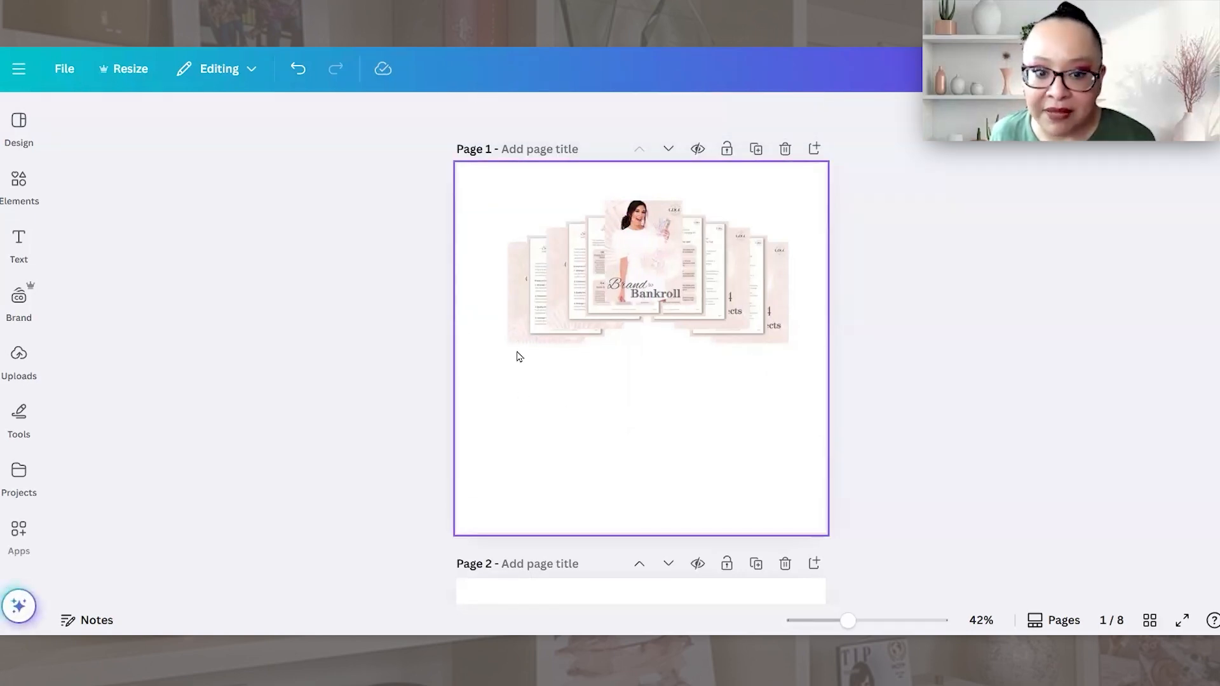
Step: Search the Canva apps for "mock ups" and open the Mockups app
{"action": "left_click", "coordinate": [12, 488]}
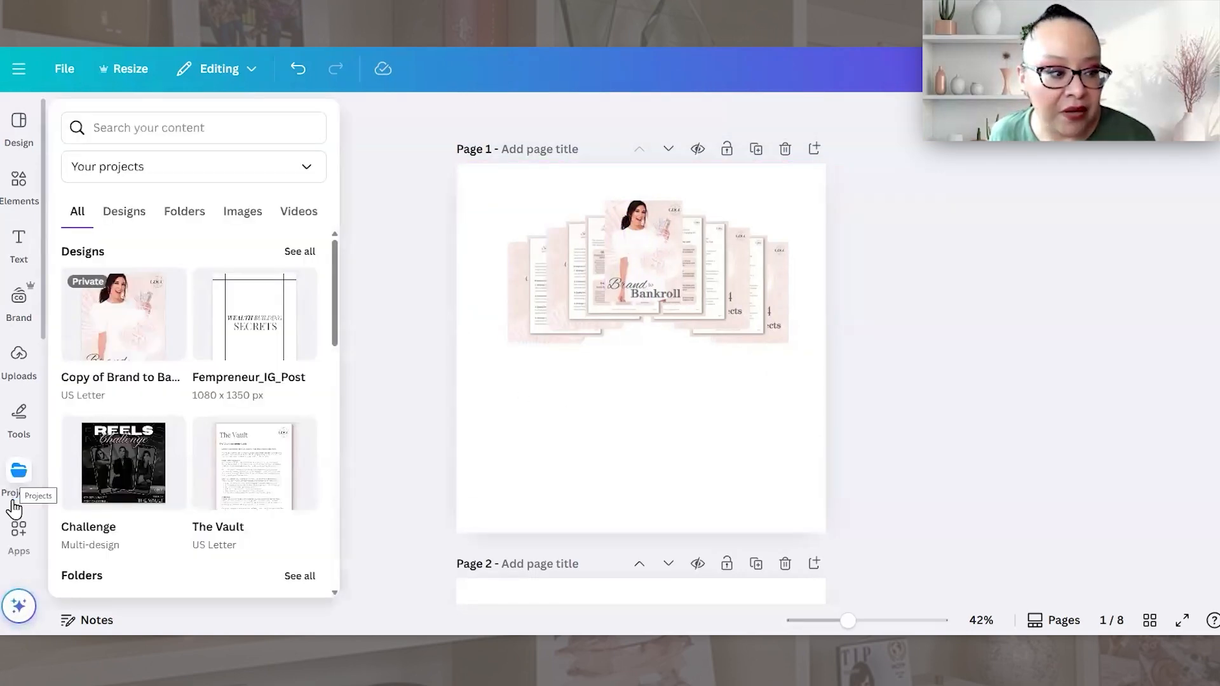
{"action": "scroll", "coordinate": [14, 506], "scroll_direction": "down", "scroll_amount": 2}
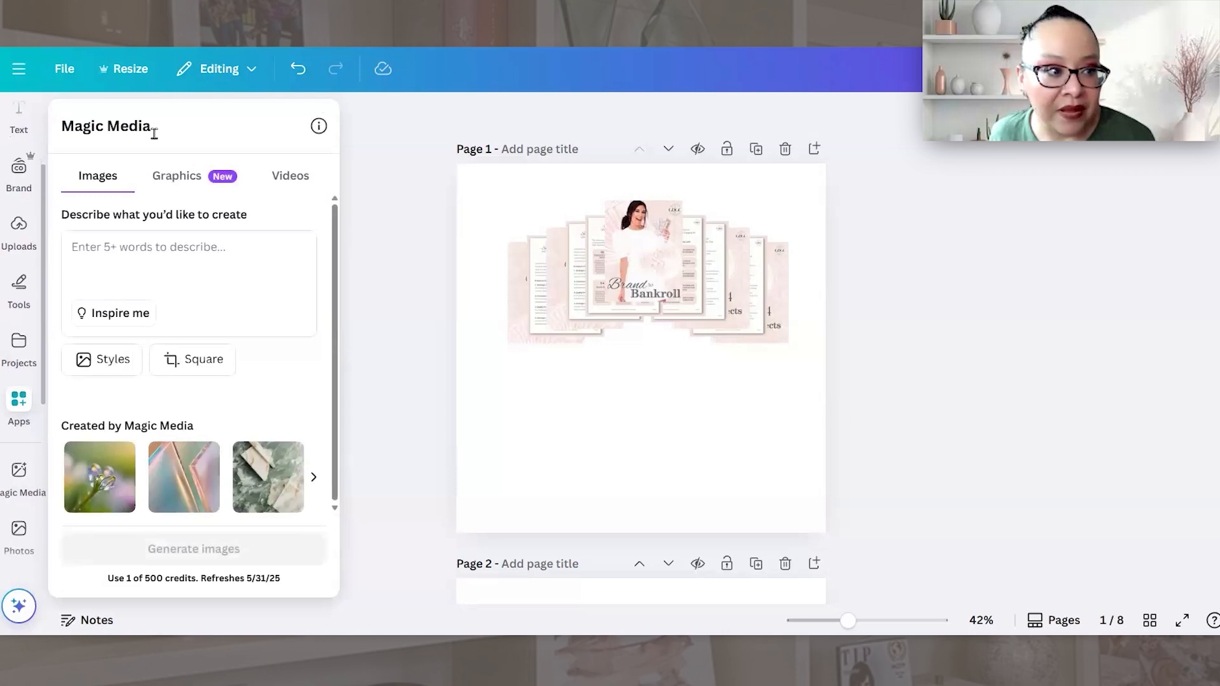
{"action": "left_click", "coordinate": [29, 406]}
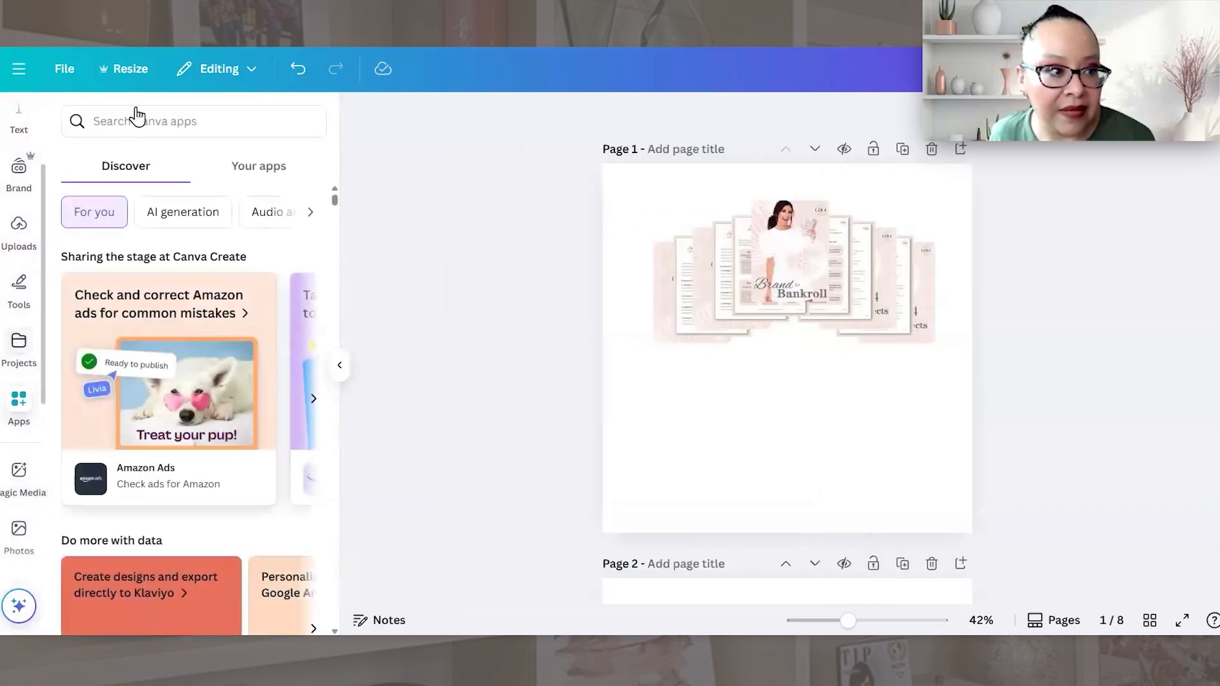
{"action": "left_click", "coordinate": [197, 120]}
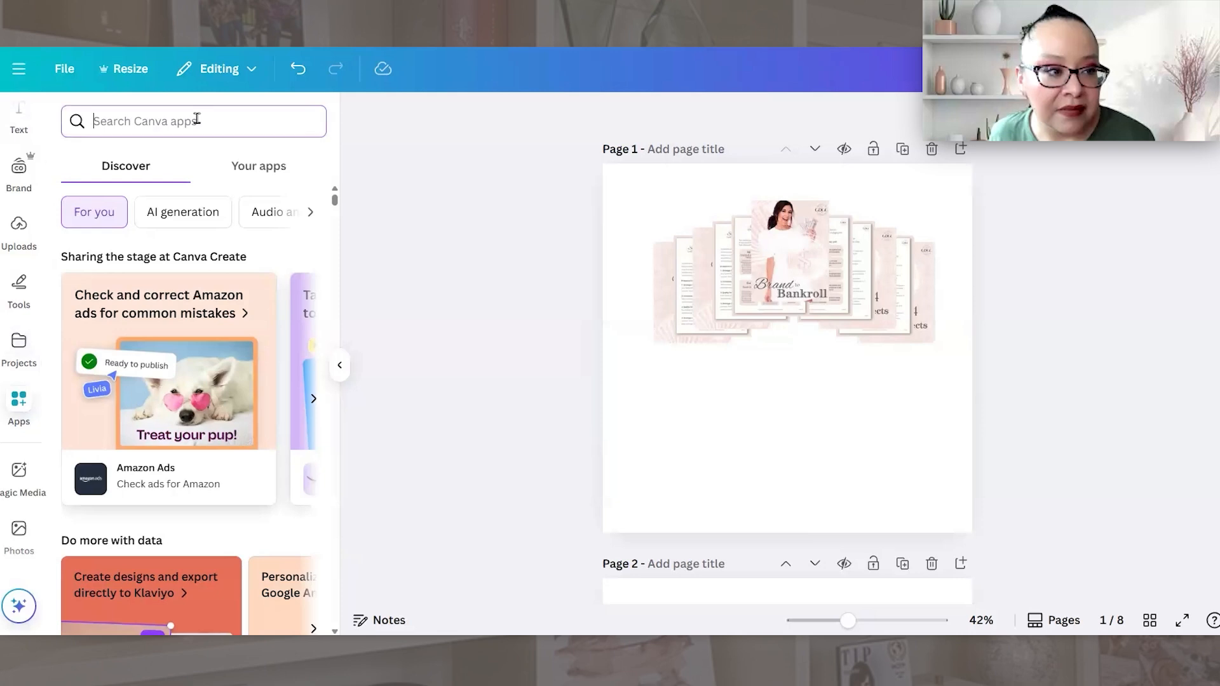
{"action": "type", "text": "mo"}
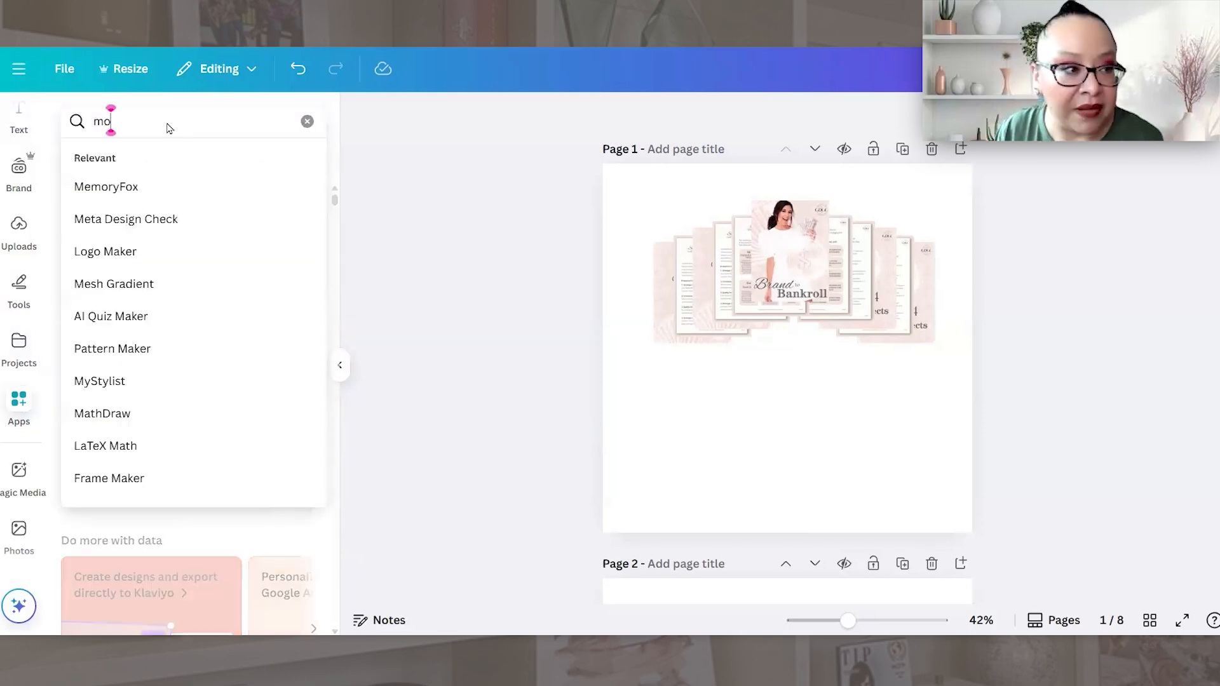
{"action": "type", "text": "ck ups"}
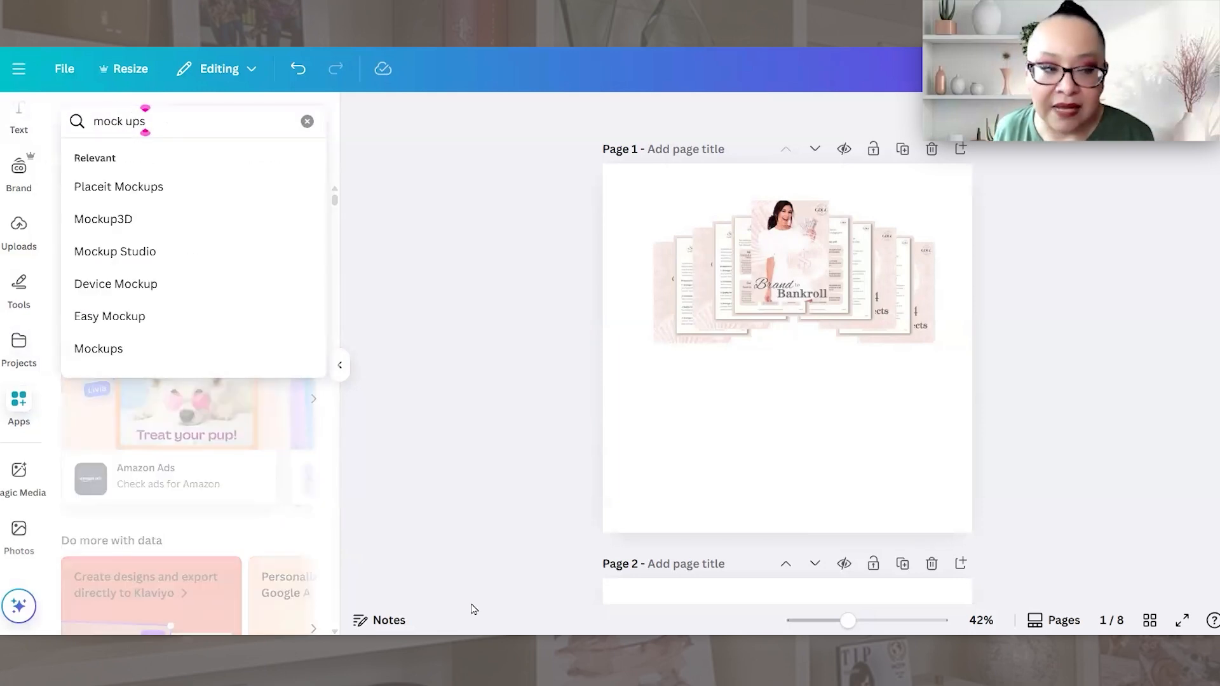
{"action": "key", "text": "Return"}
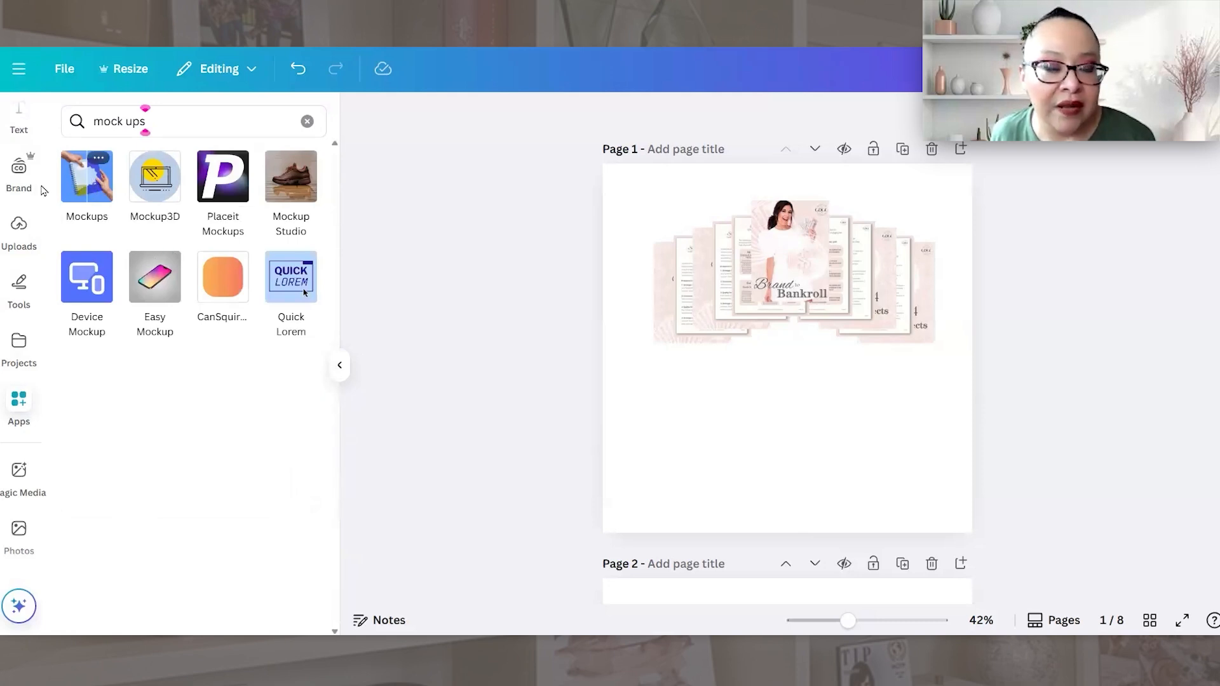
{"action": "left_click", "coordinate": [82, 180]}
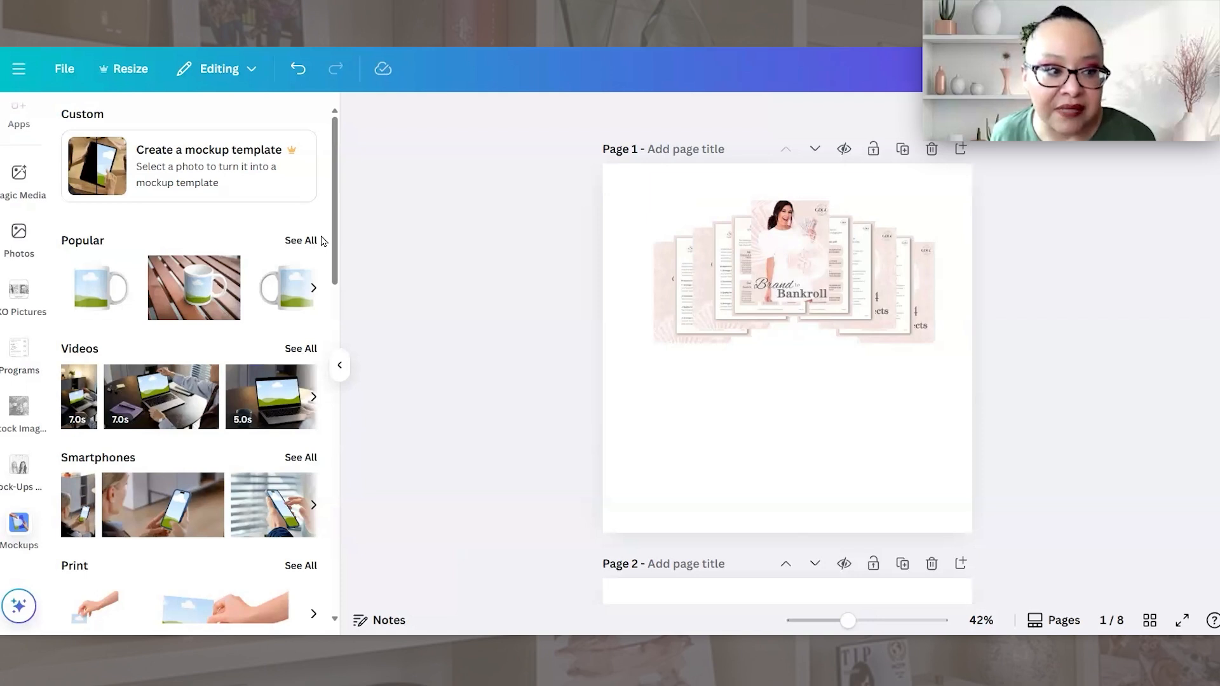
Step: Browse the mockup categories and show all of the Computers mockups
{"action": "scroll", "coordinate": [298, 346], "scroll_direction": "down", "scroll_amount": 4}
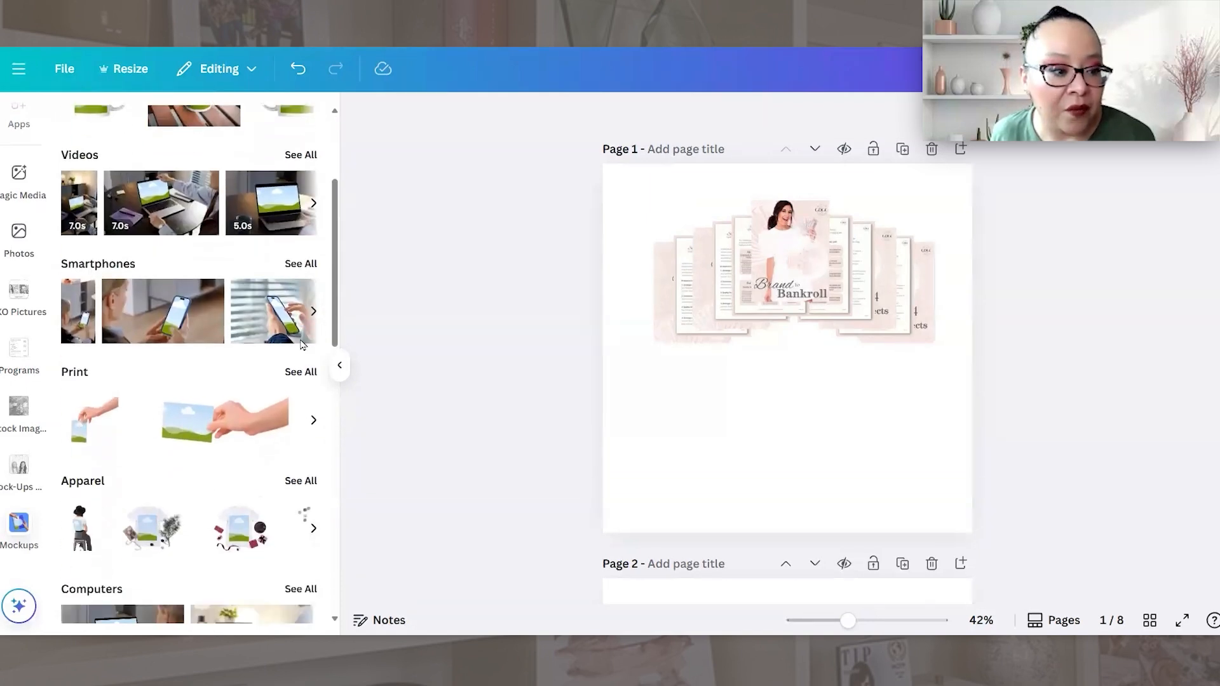
{"action": "scroll", "coordinate": [289, 365], "scroll_direction": "down", "scroll_amount": 3}
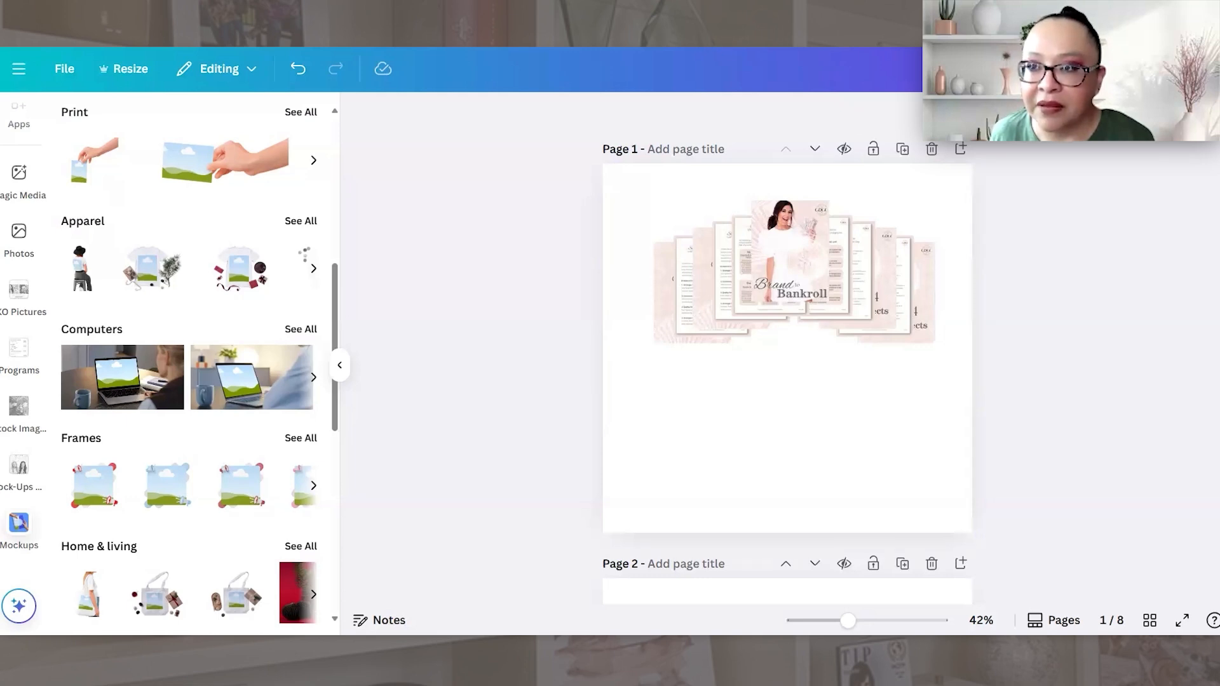
{"action": "left_click", "coordinate": [722, 47]}
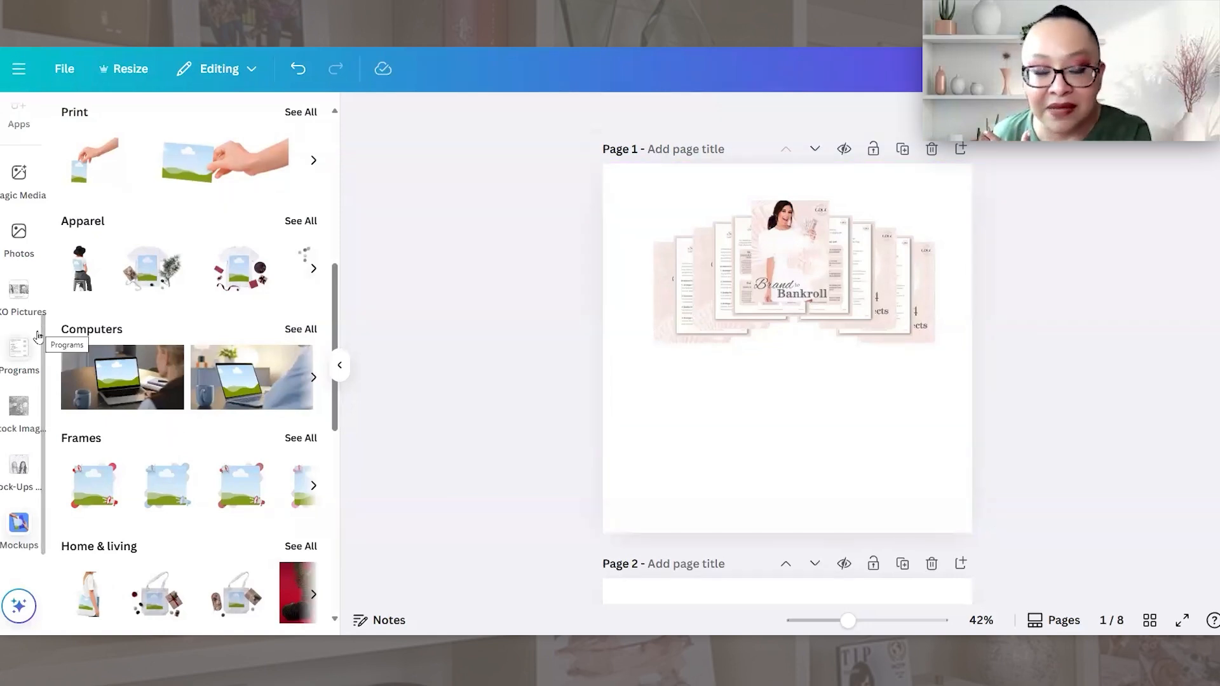
{"action": "scroll", "coordinate": [153, 477], "scroll_direction": "down", "scroll_amount": 8}
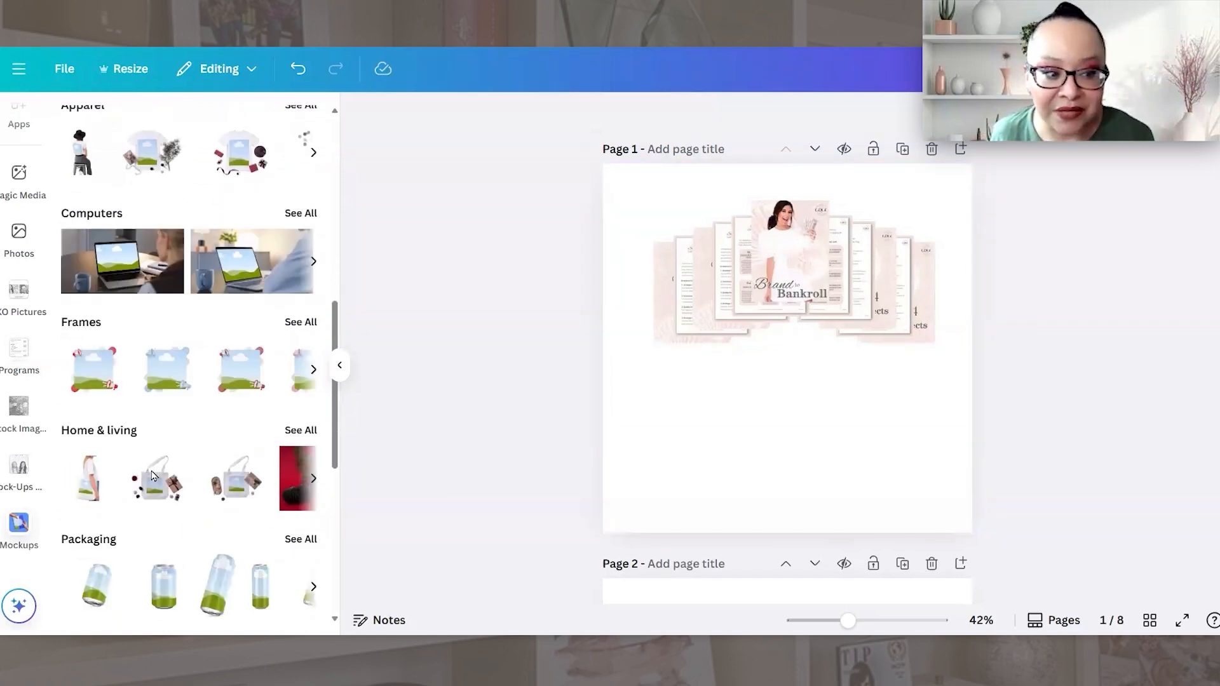
{"action": "scroll", "coordinate": [210, 451], "scroll_direction": "down", "scroll_amount": 1}
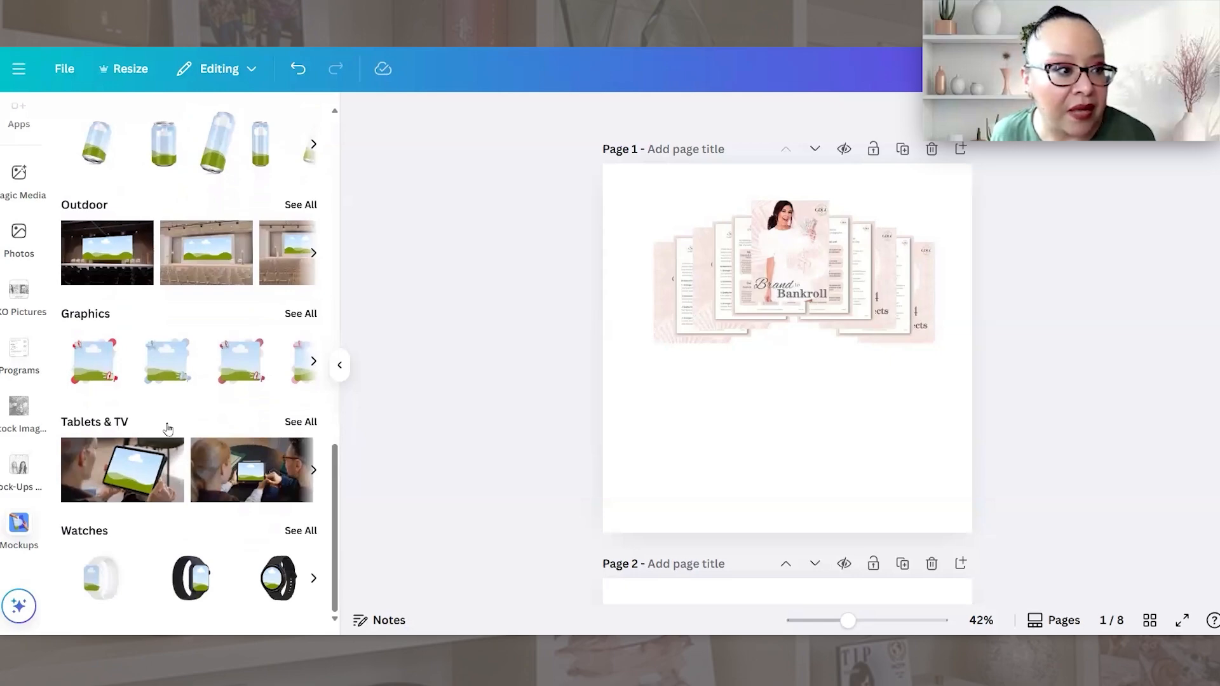
{"action": "scroll", "coordinate": [218, 345], "scroll_direction": "up", "scroll_amount": 8}
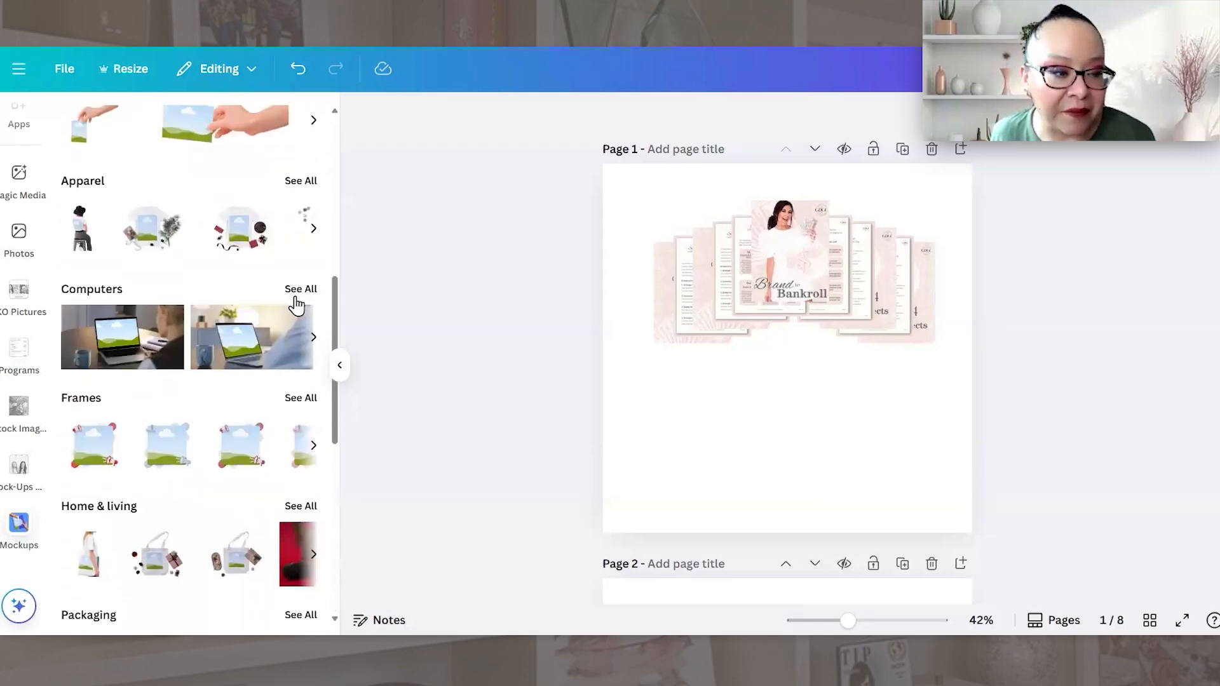
{"action": "left_click", "coordinate": [295, 296]}
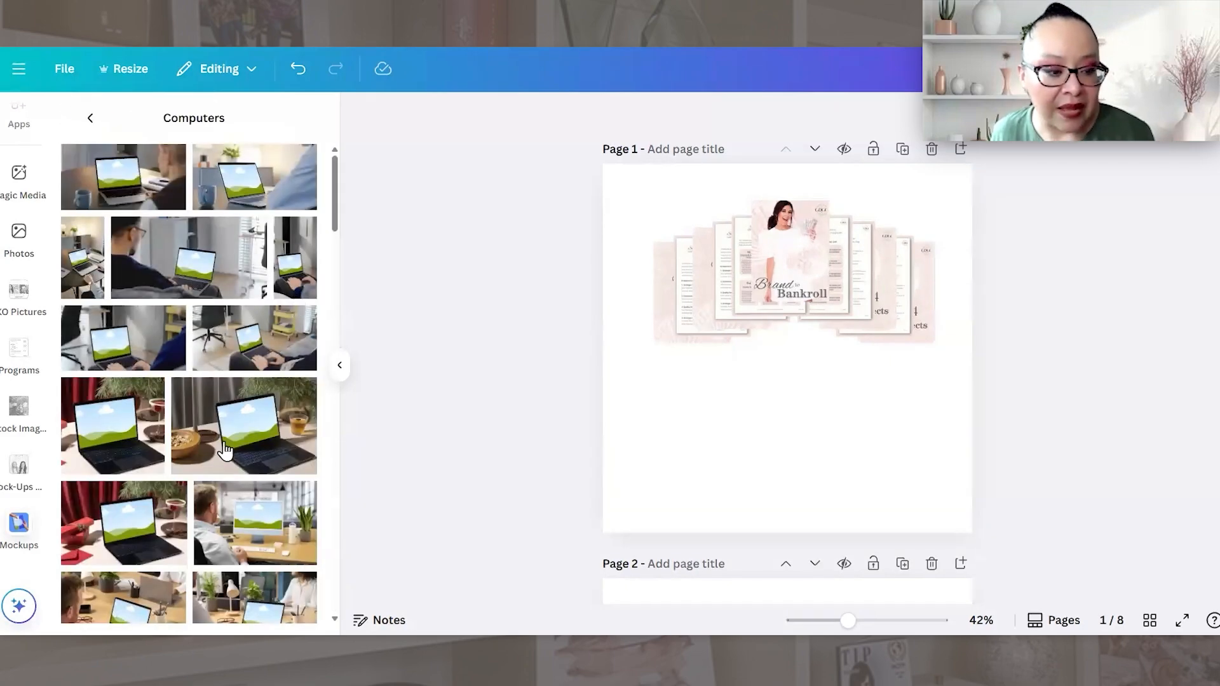
Step: Add the angled silver laptop mockup on a plain background and place it over the lower left end of the page fan
{"action": "scroll", "coordinate": [261, 457], "scroll_direction": "down", "scroll_amount": 5}
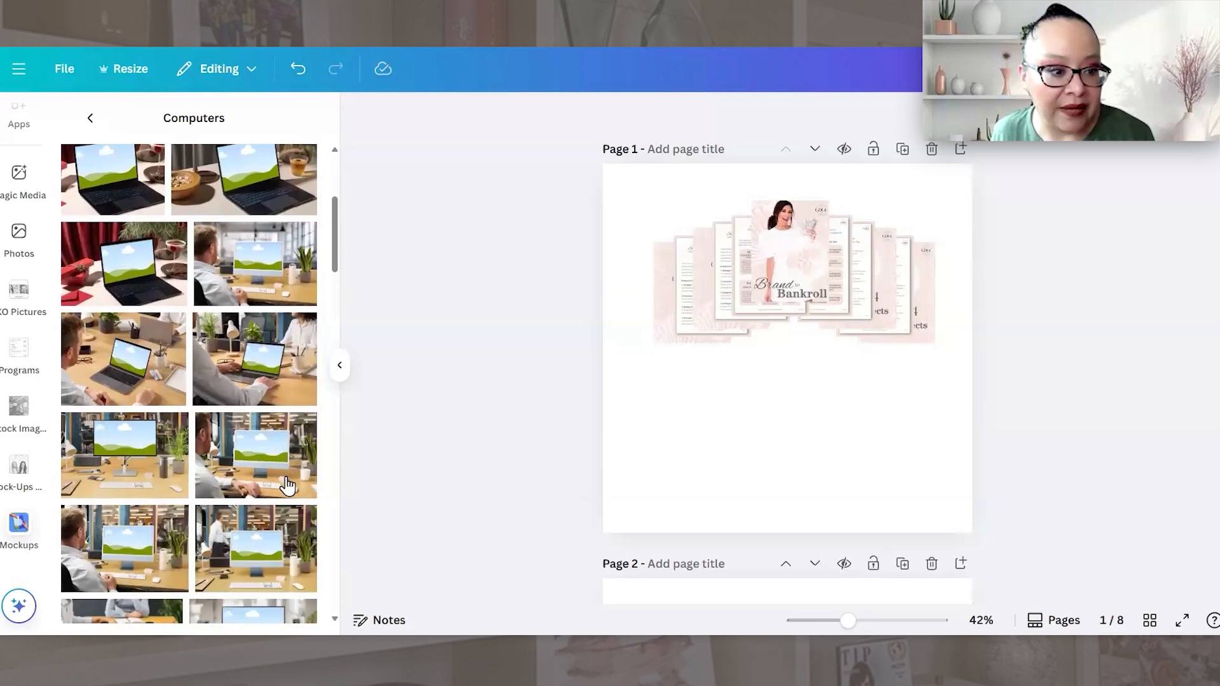
{"action": "scroll", "coordinate": [288, 485], "scroll_direction": "down", "scroll_amount": 5}
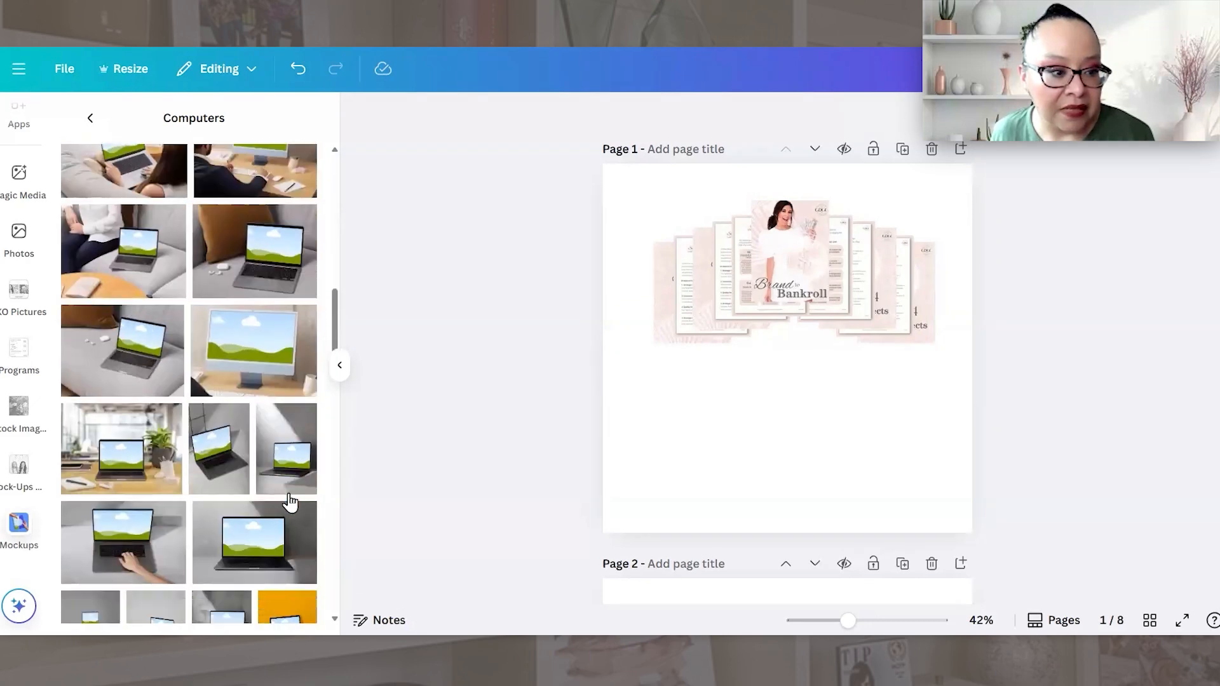
{"action": "scroll", "coordinate": [287, 501], "scroll_direction": "down", "scroll_amount": 10}
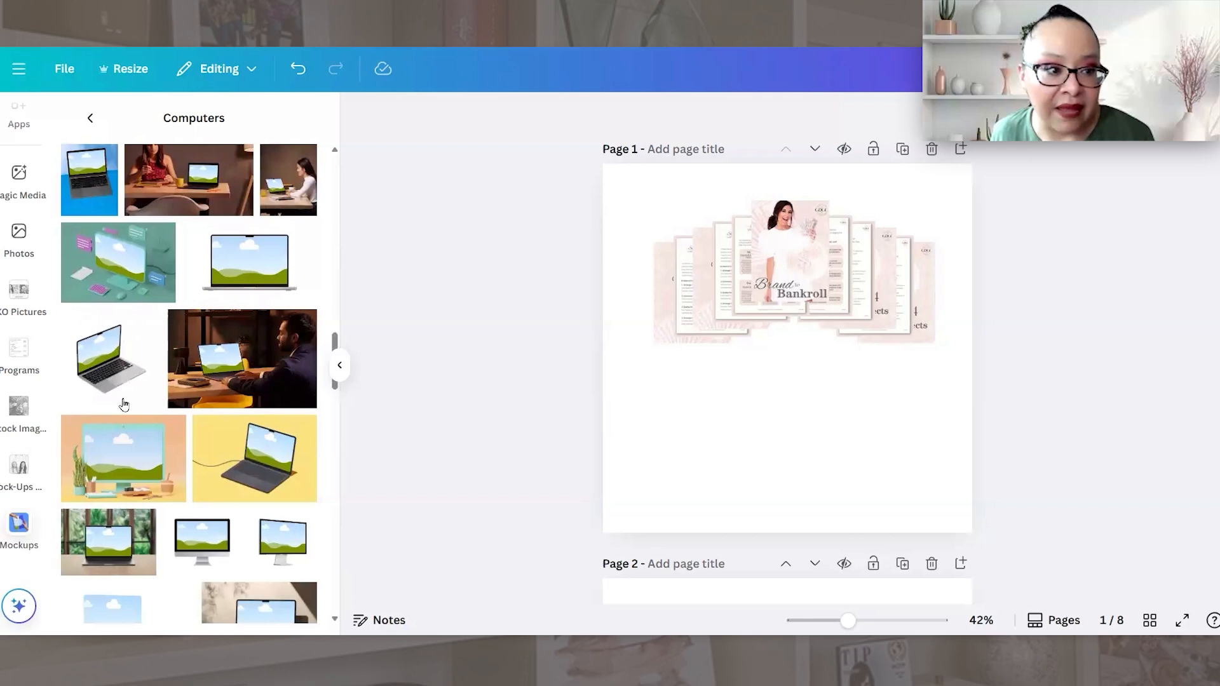
{"action": "left_click", "coordinate": [105, 359]}
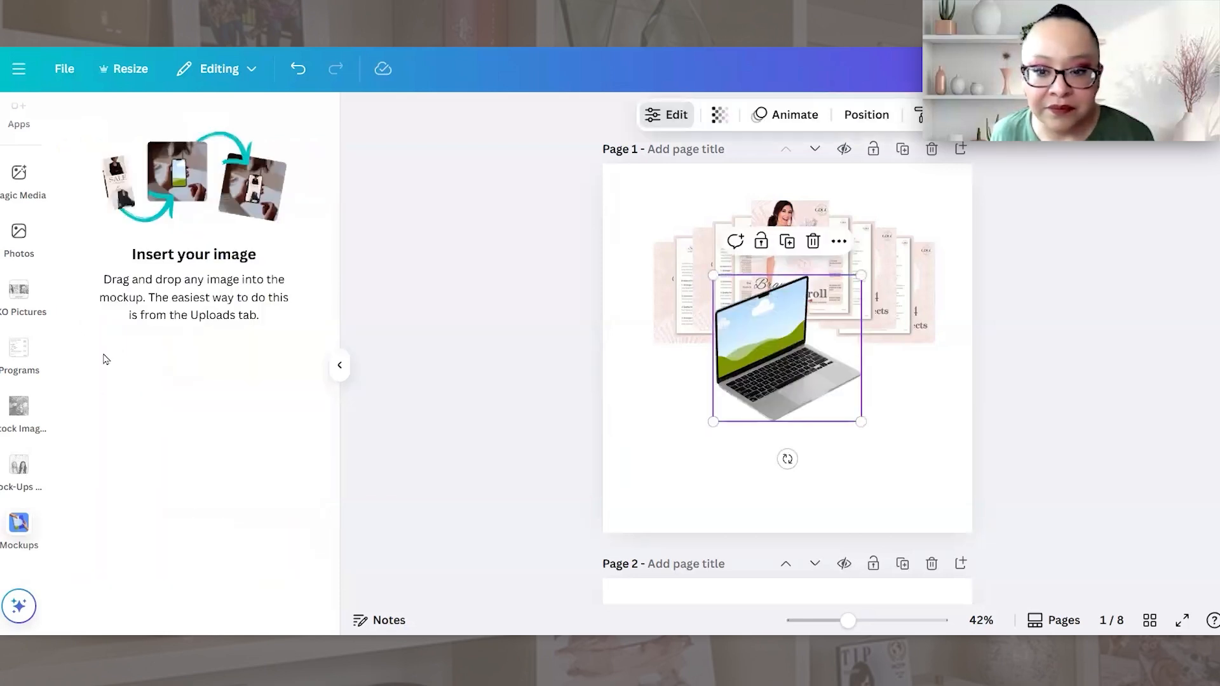
{"action": "left_click_drag", "start_coordinate": [770, 371], "coordinate": [682, 399]}
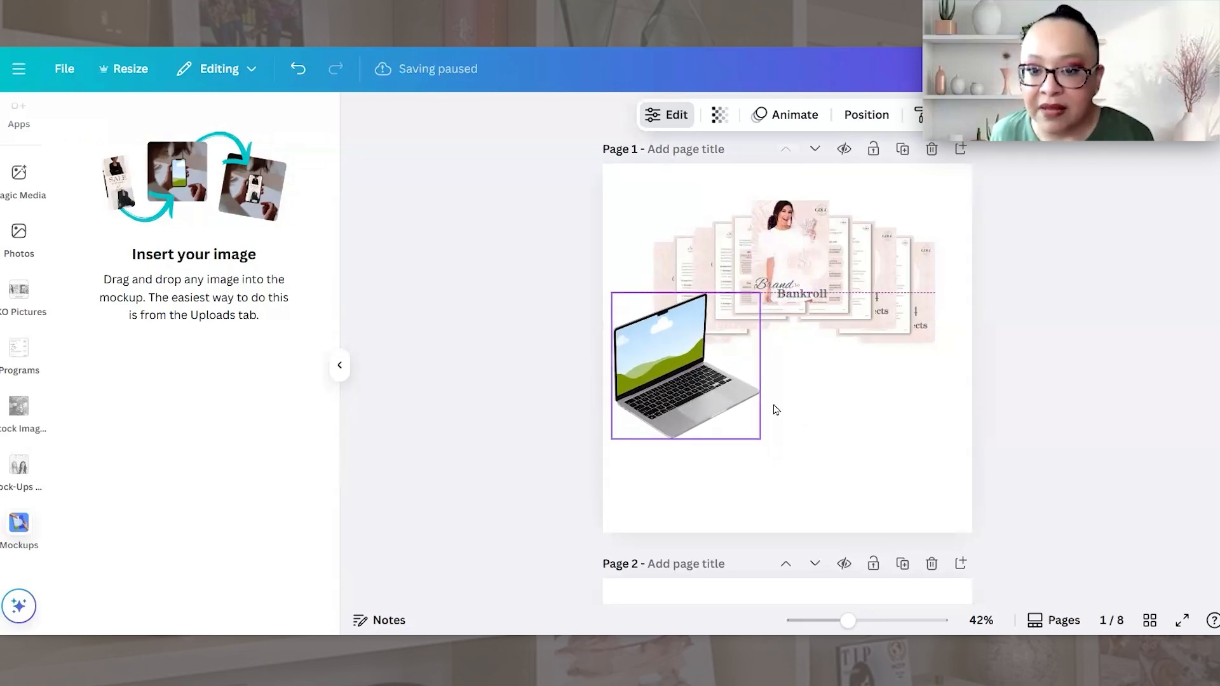
{"action": "left_click", "coordinate": [776, 409]}
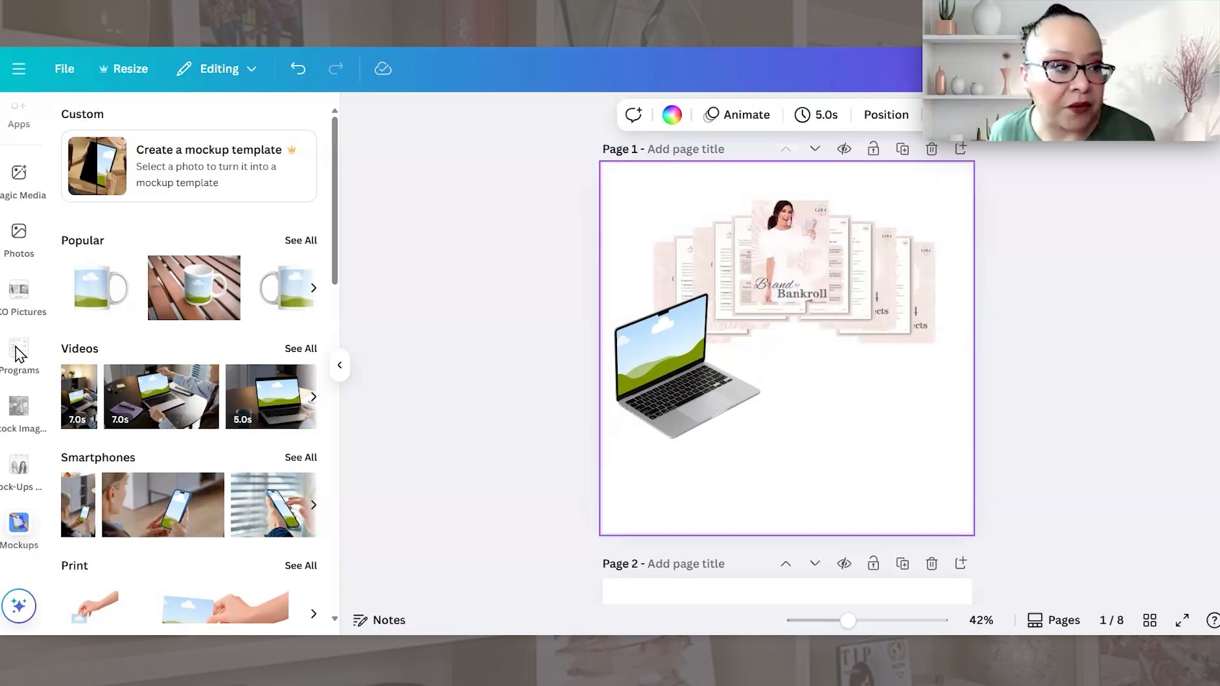
Step: Fill the laptop's screen with the uploaded Hot Prospects page listing the 5 tips to help grow your engaging list
{"action": "scroll", "coordinate": [8, 352], "scroll_direction": "up", "scroll_amount": 5}
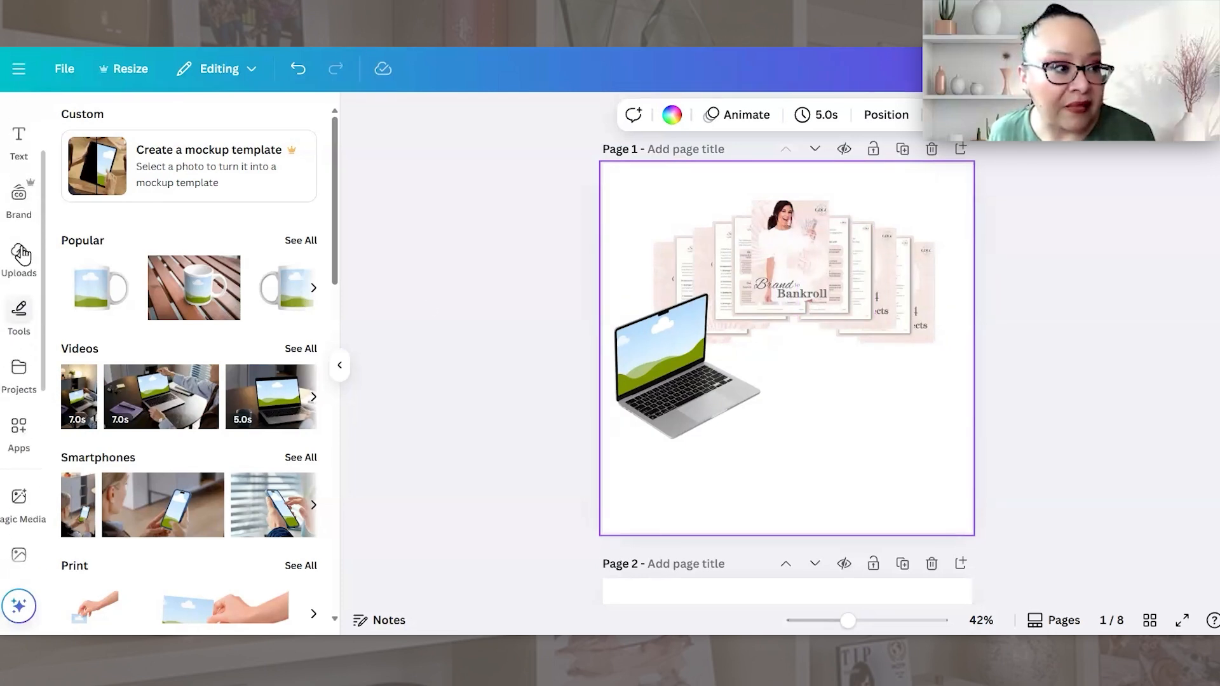
{"action": "left_click", "coordinate": [19, 251]}
{"action": "scroll", "coordinate": [183, 423], "scroll_direction": "down", "scroll_amount": 3}
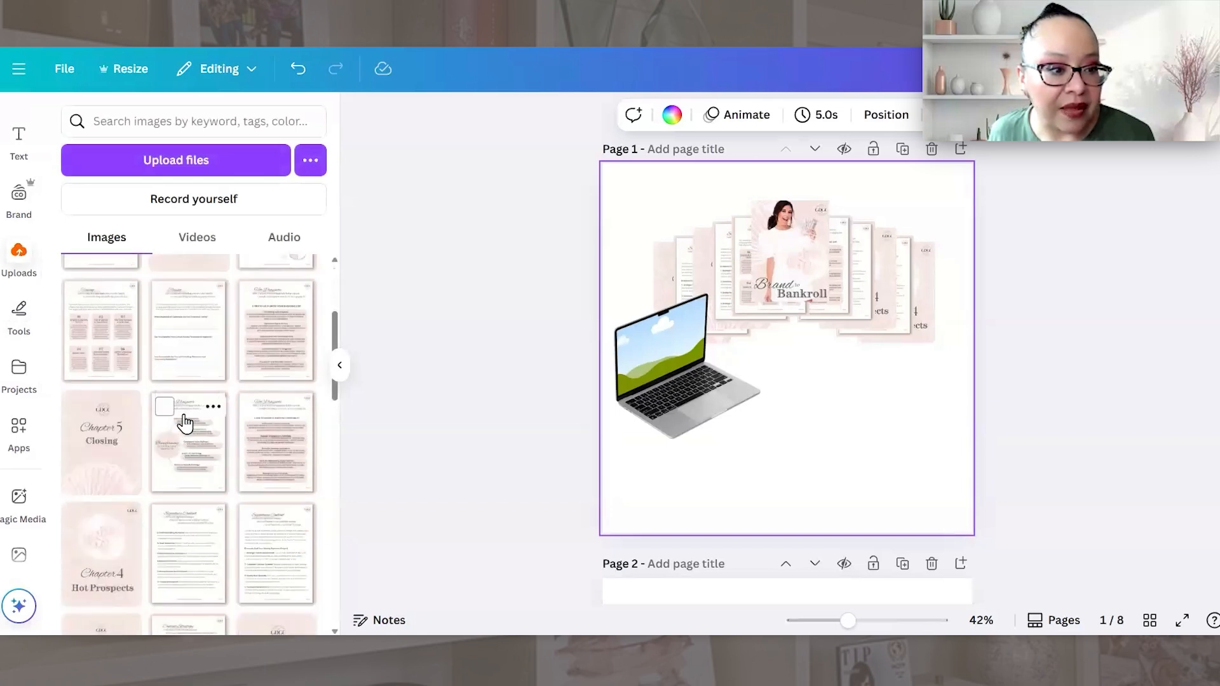
{"action": "scroll", "coordinate": [303, 490], "scroll_direction": "up", "scroll_amount": 2}
{"action": "left_click_drag", "start_coordinate": [496, 413], "coordinate": [680, 357]}
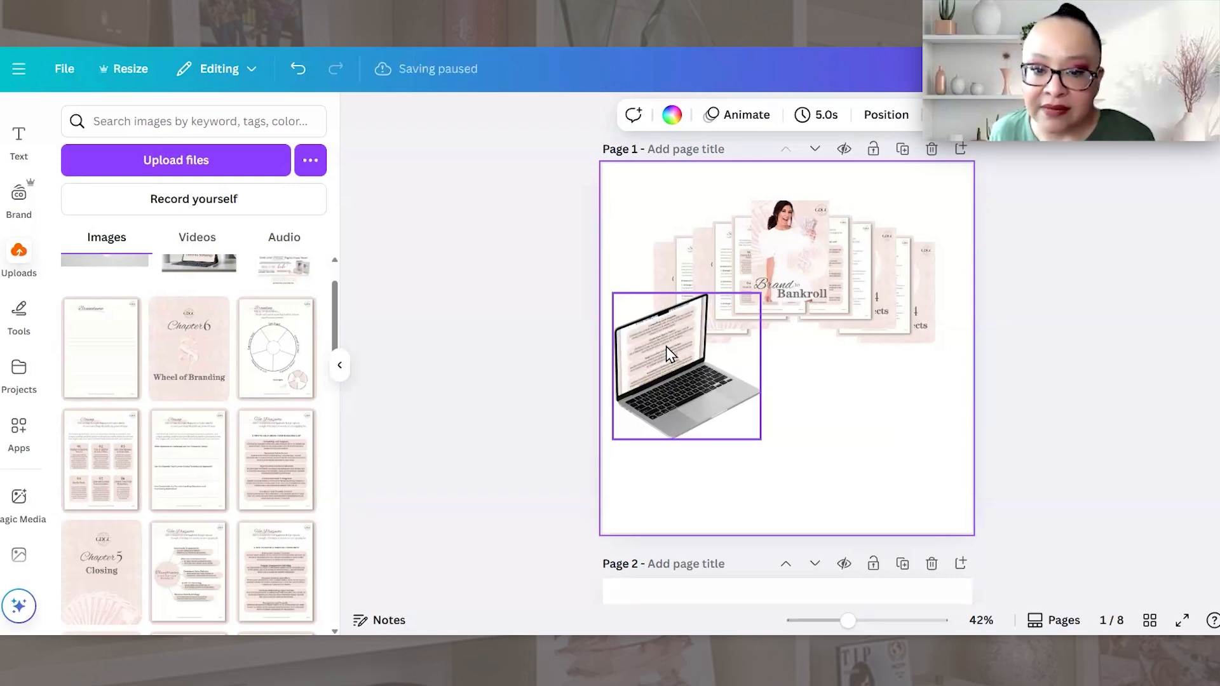
Step: Enlarge and reposition the page image on the laptop screen so the 5 tips heading and list show, and move the laptop slightly down
{"action": "double_click", "coordinate": [681, 345]}
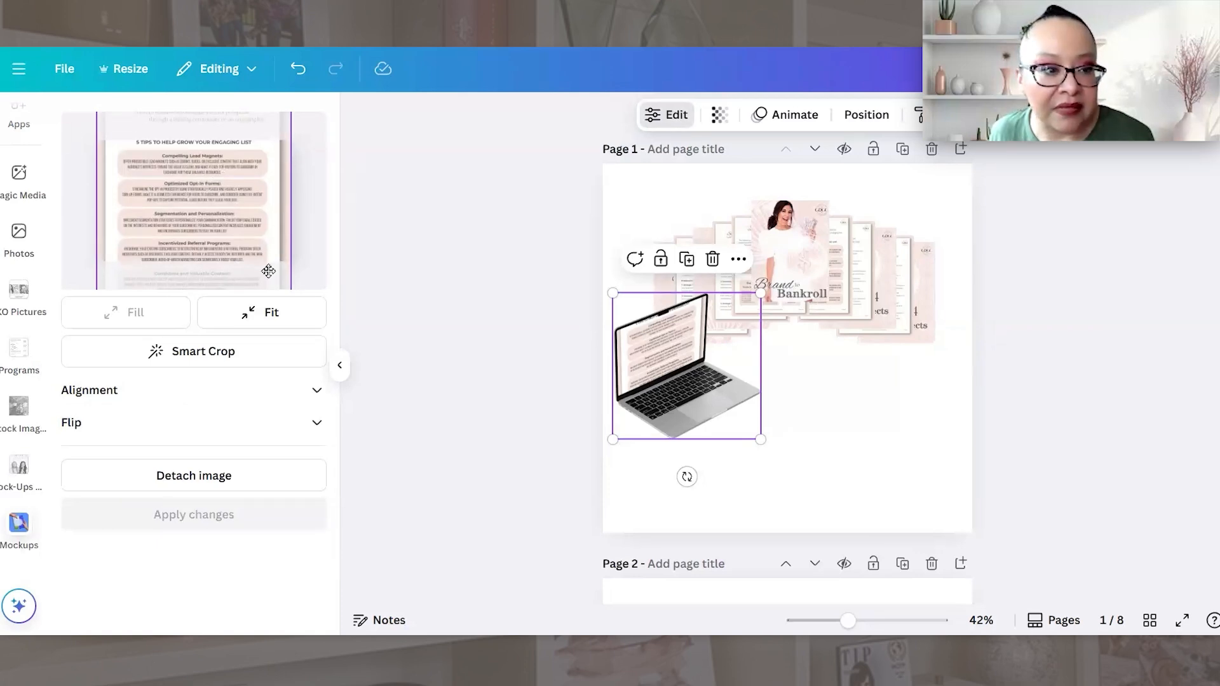
{"action": "left_click_drag", "start_coordinate": [267, 191], "coordinate": [257, 264]}
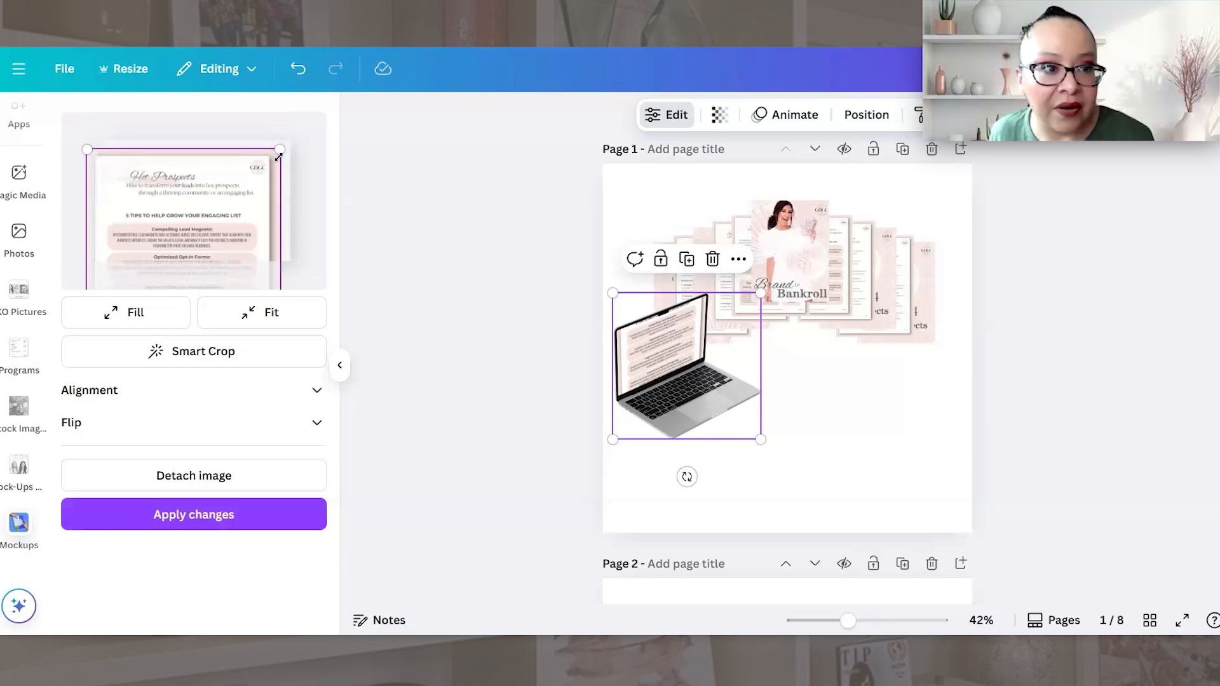
{"action": "left_click_drag", "start_coordinate": [278, 154], "coordinate": [316, 134]}
{"action": "left_click_drag", "start_coordinate": [286, 224], "coordinate": [275, 227]}
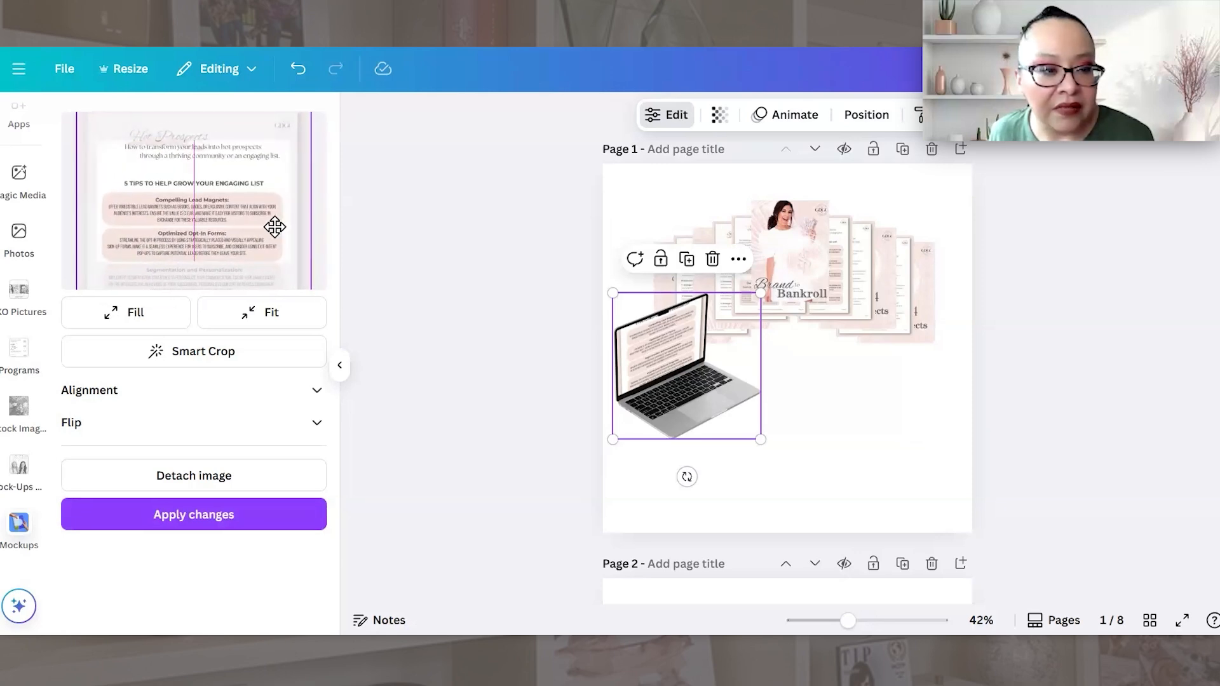
{"action": "left_click_drag", "start_coordinate": [280, 176], "coordinate": [265, 207]}
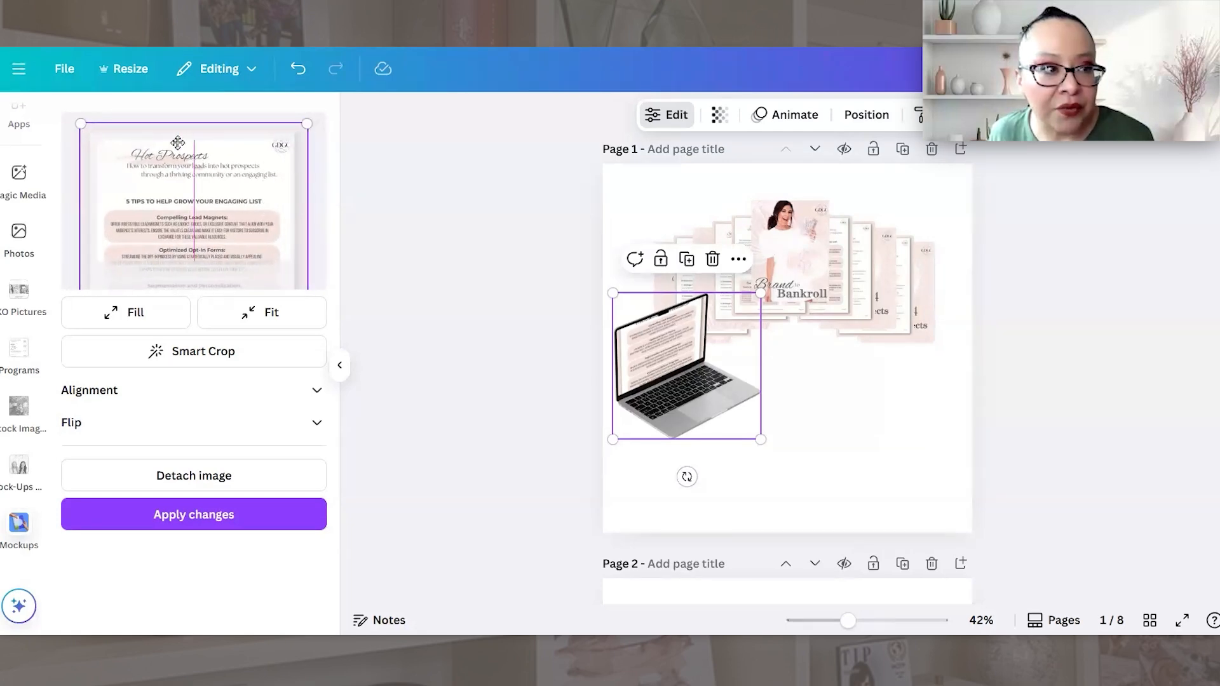
{"action": "left_click_drag", "start_coordinate": [81, 124], "coordinate": [92, 141]}
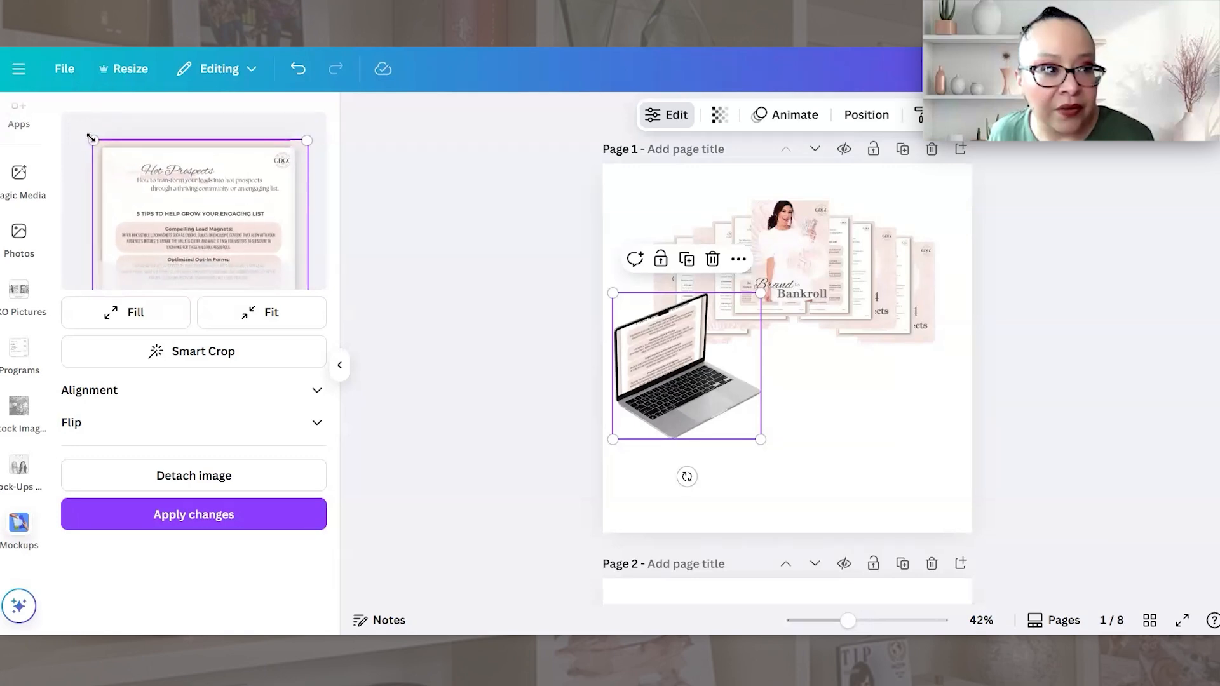
{"action": "left_click_drag", "start_coordinate": [273, 241], "coordinate": [248, 213]}
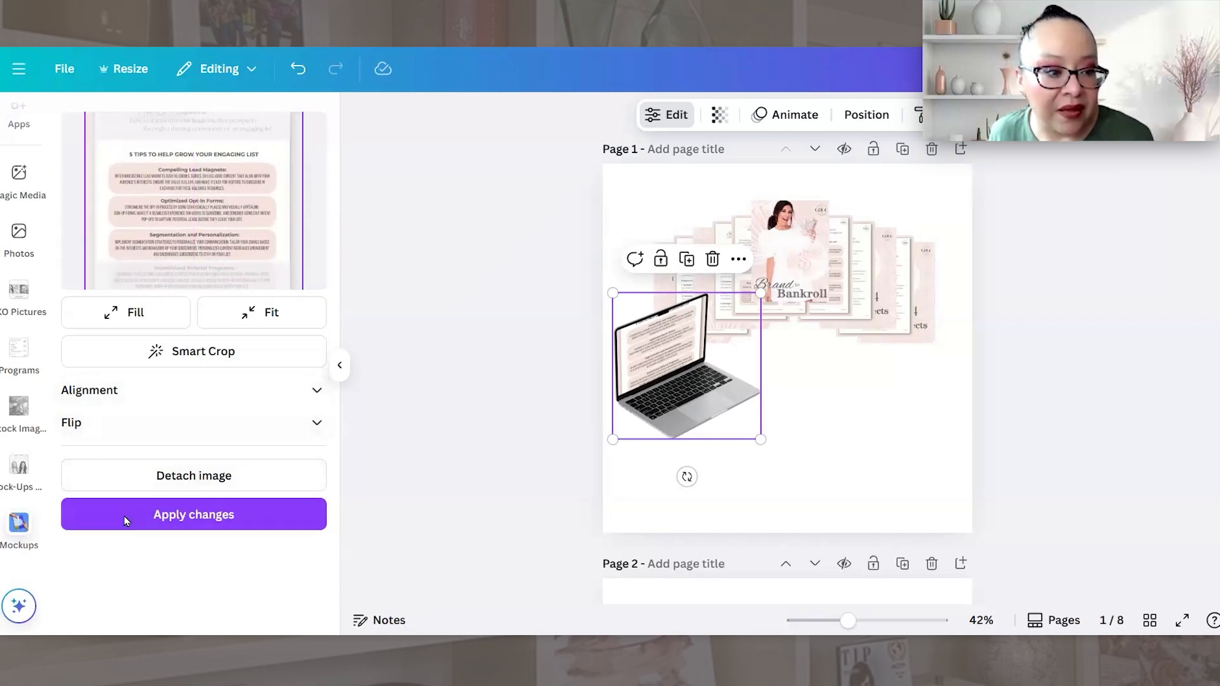
{"action": "left_click", "coordinate": [172, 511]}
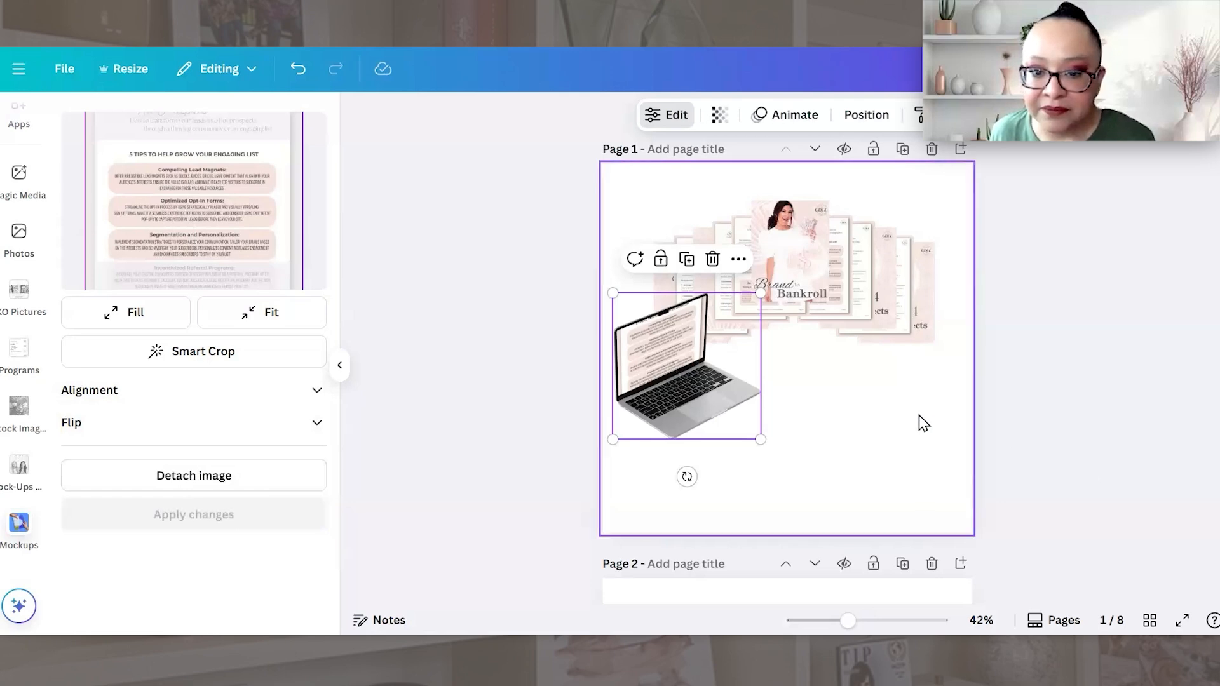
{"action": "left_click", "coordinate": [864, 418]}
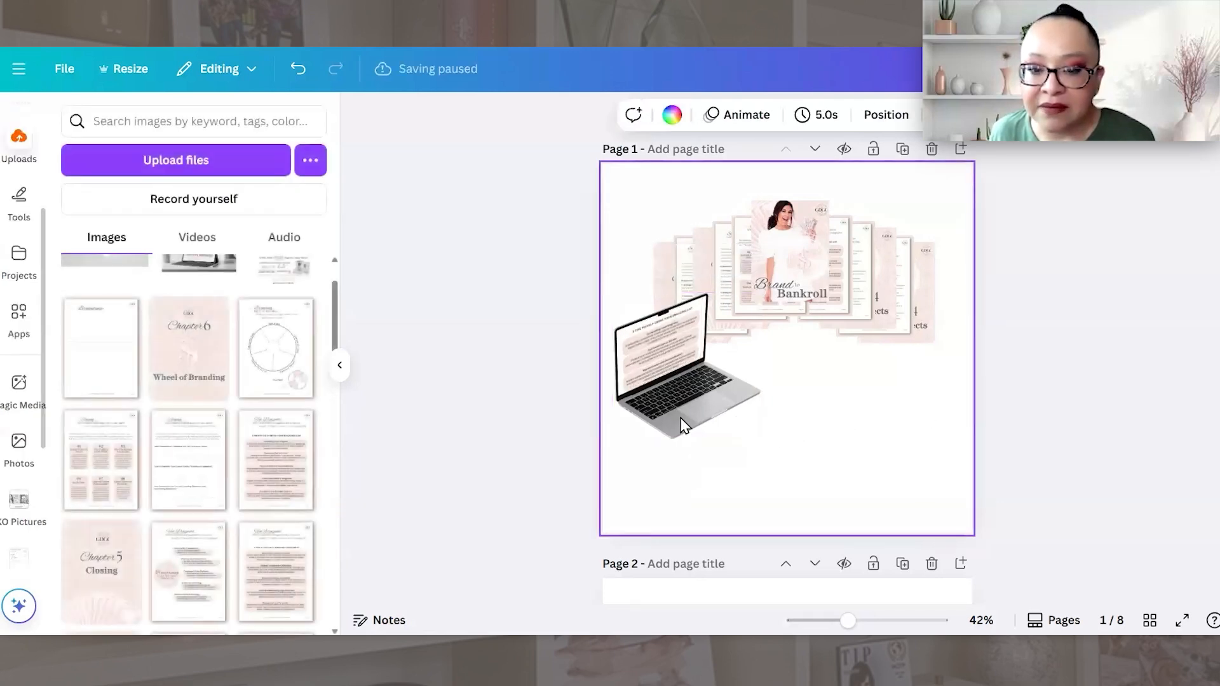
{"action": "left_click_drag", "start_coordinate": [674, 427], "coordinate": [674, 439]}
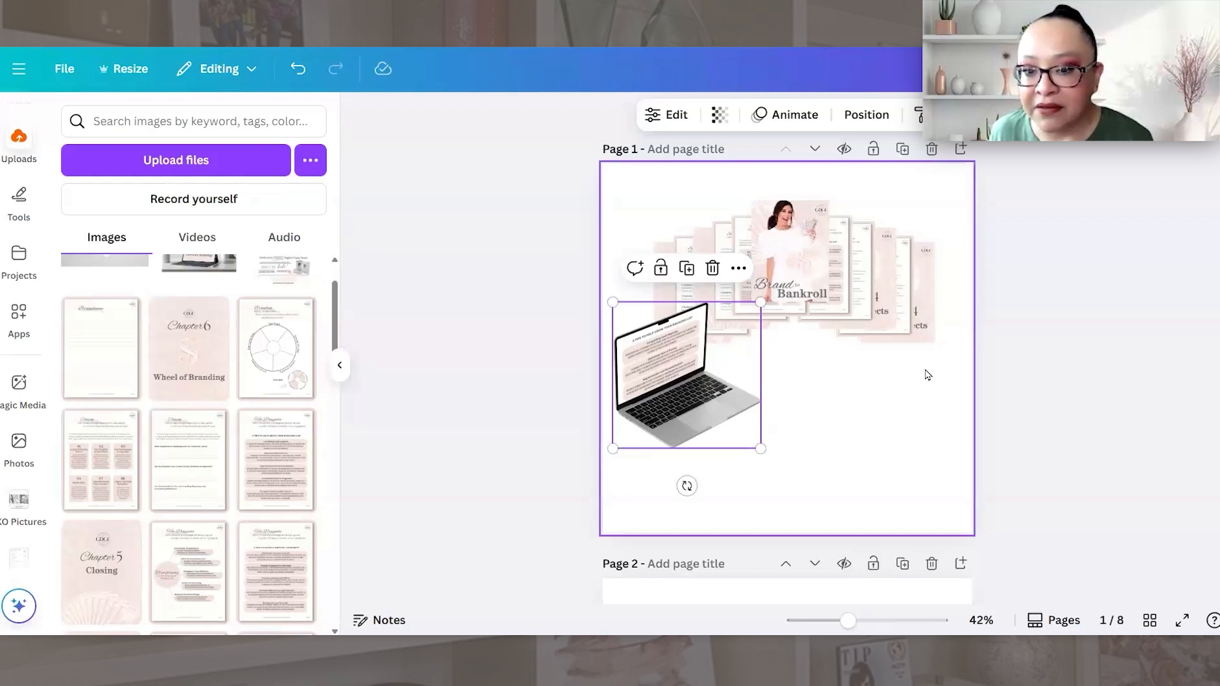
Step: Return to the mockup library and show all of the Computers mockups
{"action": "left_click", "coordinate": [819, 418]}
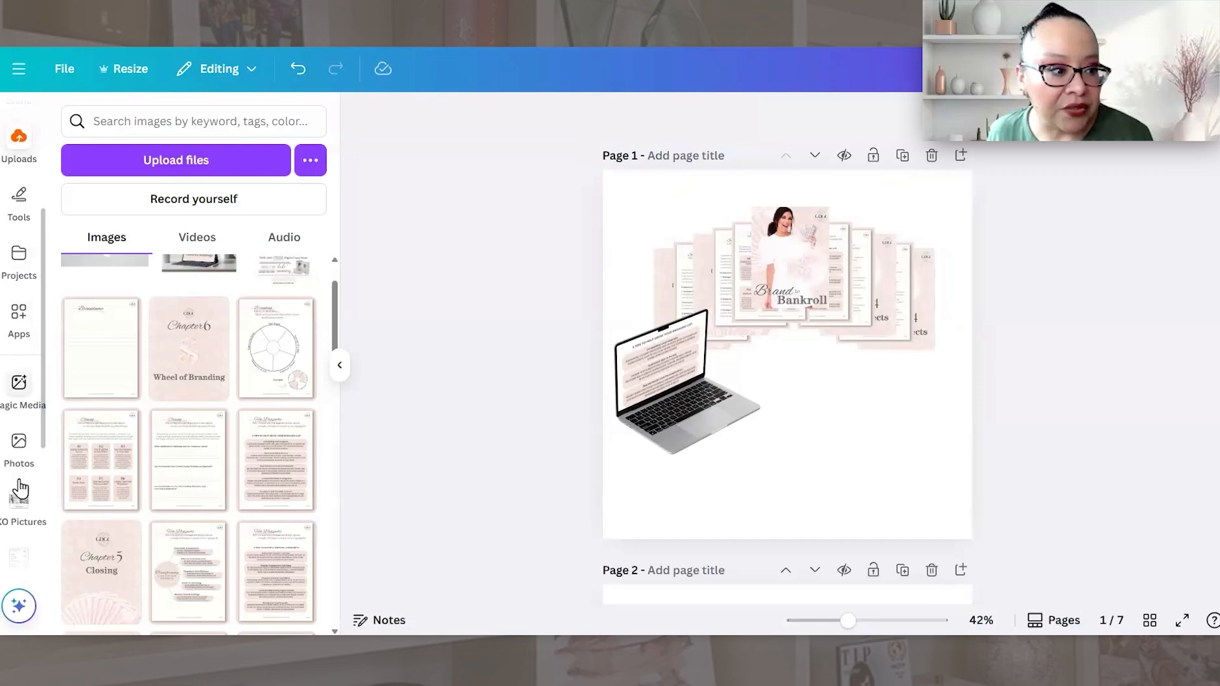
{"action": "scroll", "coordinate": [24, 499], "scroll_direction": "down", "scroll_amount": 4}
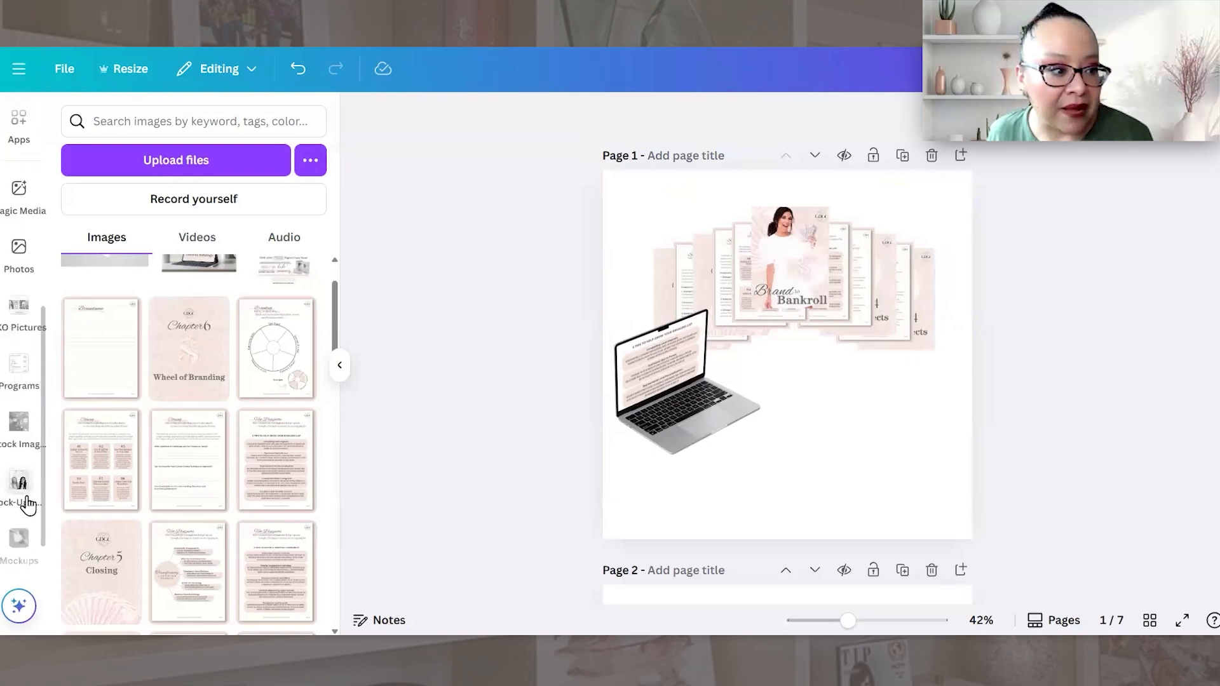
{"action": "left_click", "coordinate": [18, 484]}
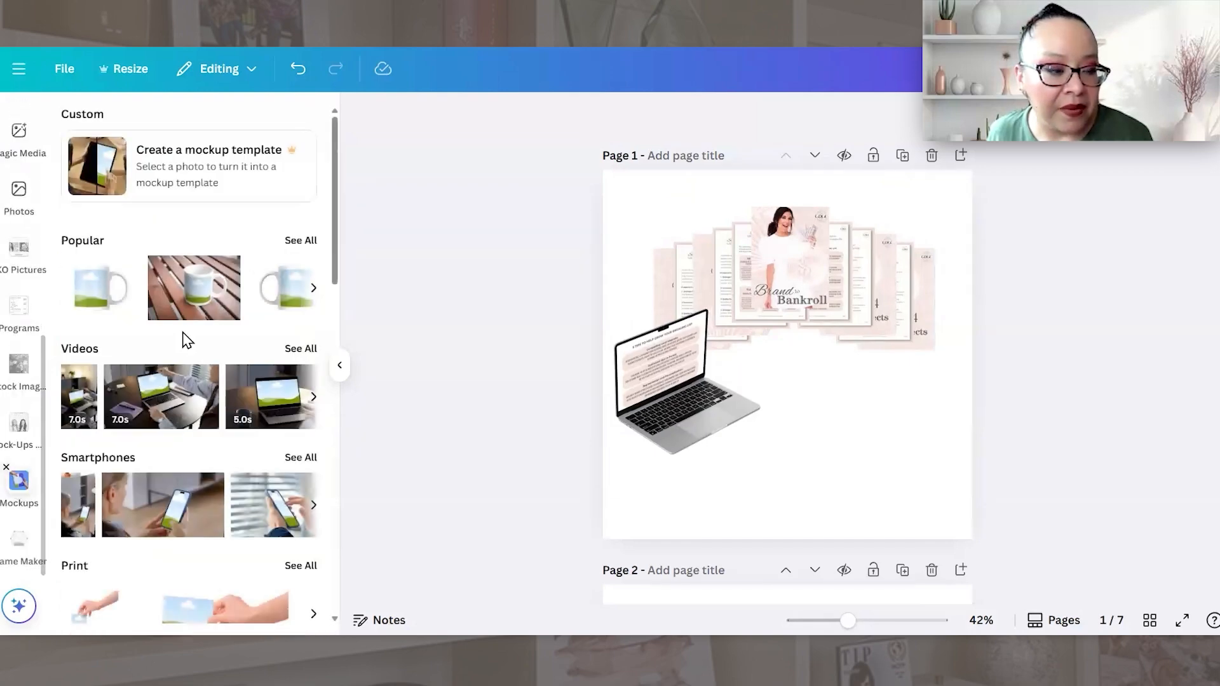
{"action": "scroll", "coordinate": [207, 409], "scroll_direction": "down", "scroll_amount": 5}
{"action": "scroll", "coordinate": [222, 414], "scroll_direction": "down", "scroll_amount": 2}
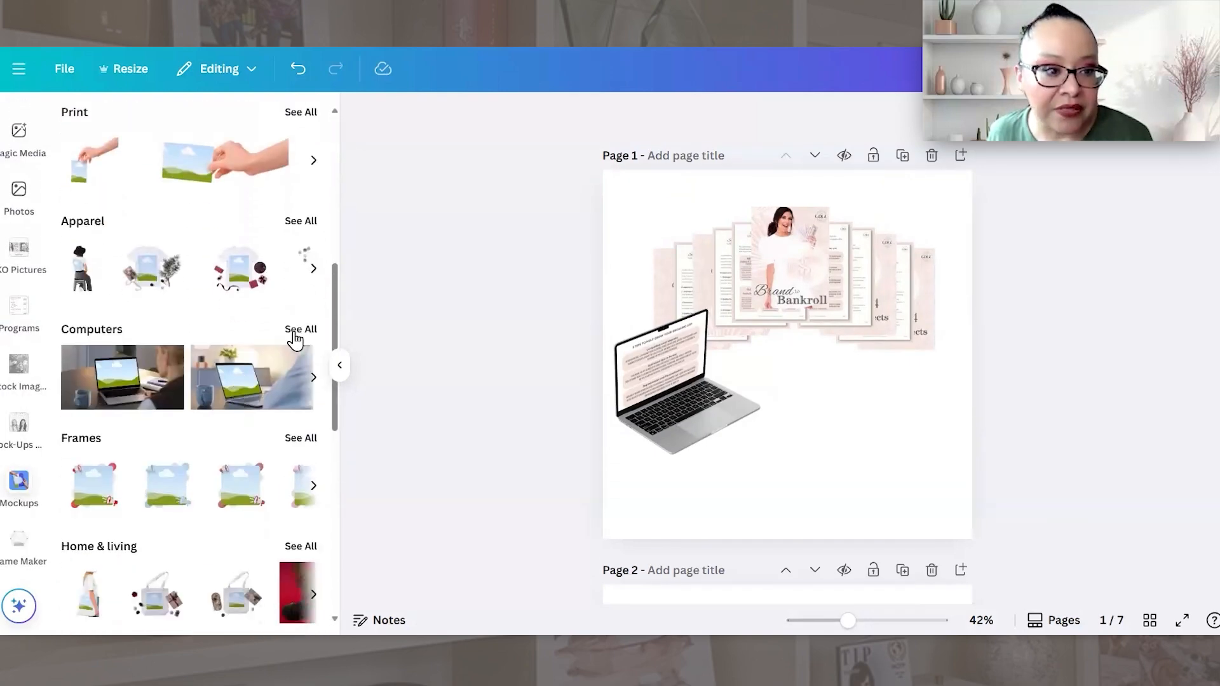
{"action": "left_click", "coordinate": [295, 332]}
{"action": "scroll", "coordinate": [252, 417], "scroll_direction": "down", "scroll_amount": 5}
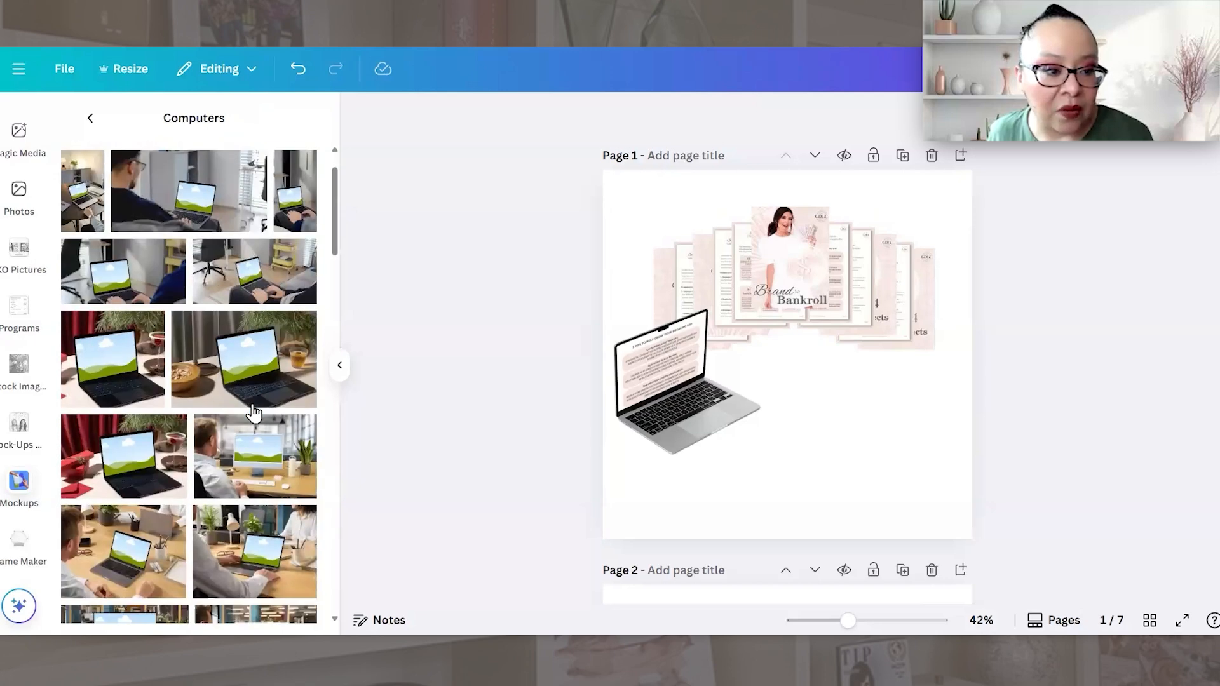
Step: Add the front-facing silver laptop mockup on a plain background and place it over the lower right end of the page fan
{"action": "scroll", "coordinate": [245, 433], "scroll_direction": "down", "scroll_amount": 10}
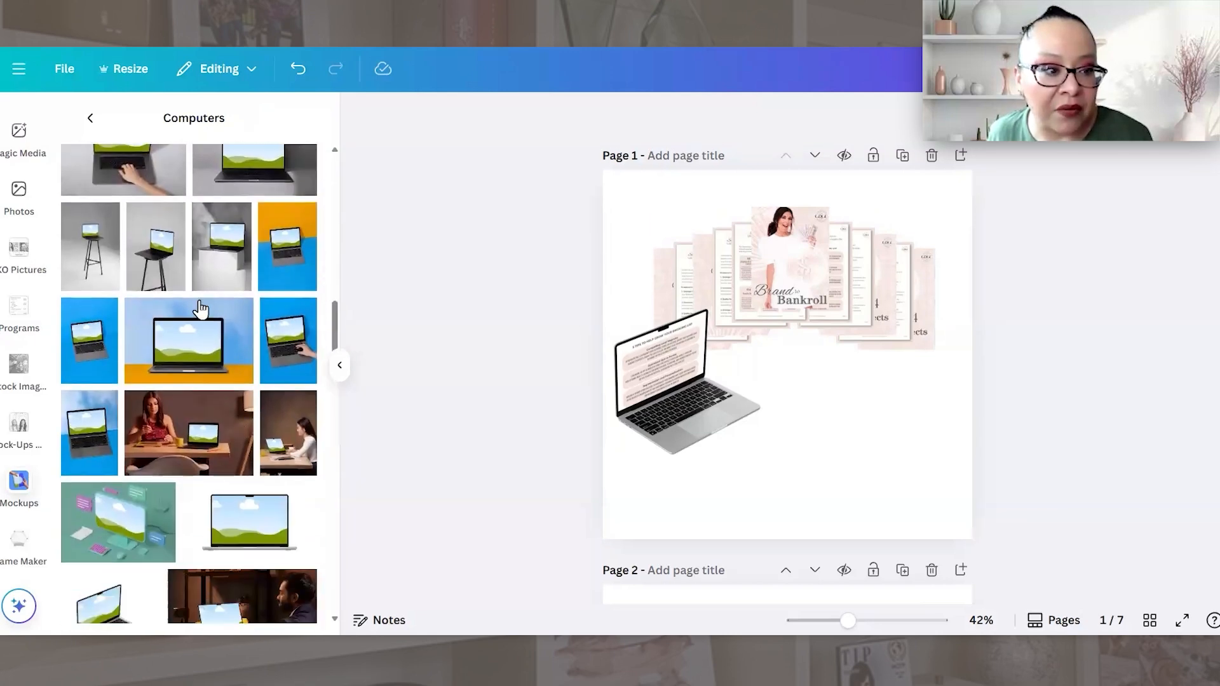
{"action": "scroll", "coordinate": [245, 419], "scroll_direction": "down", "scroll_amount": 3}
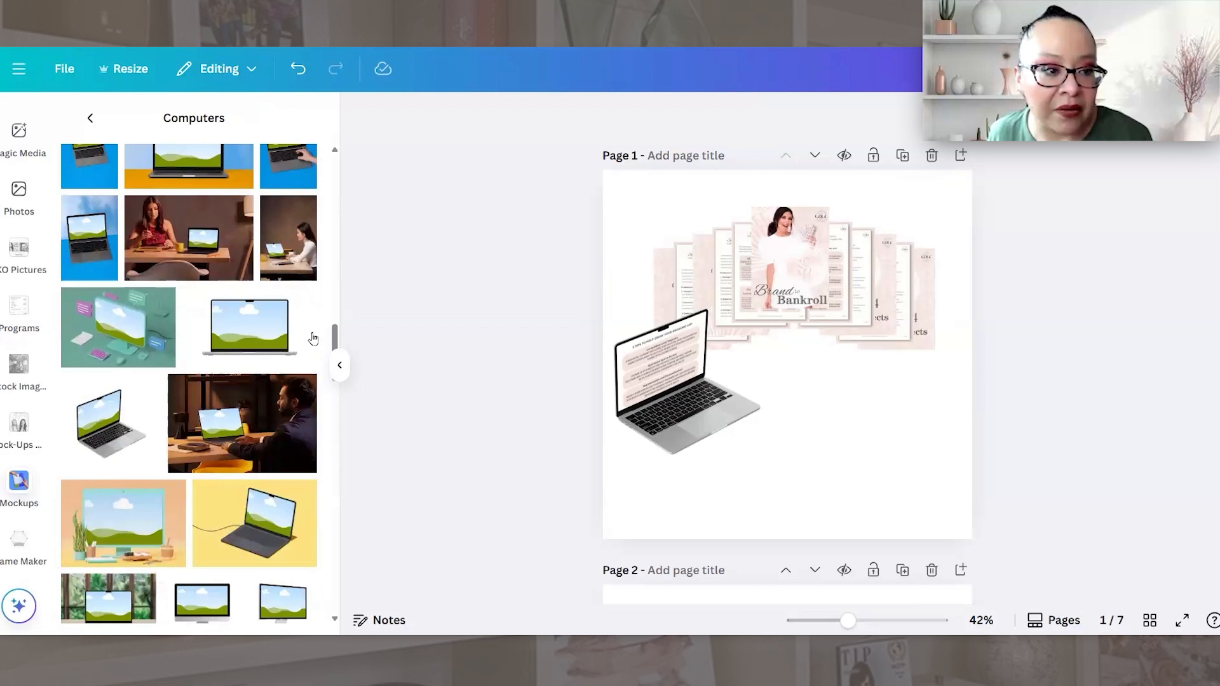
{"action": "left_click", "coordinate": [251, 328]}
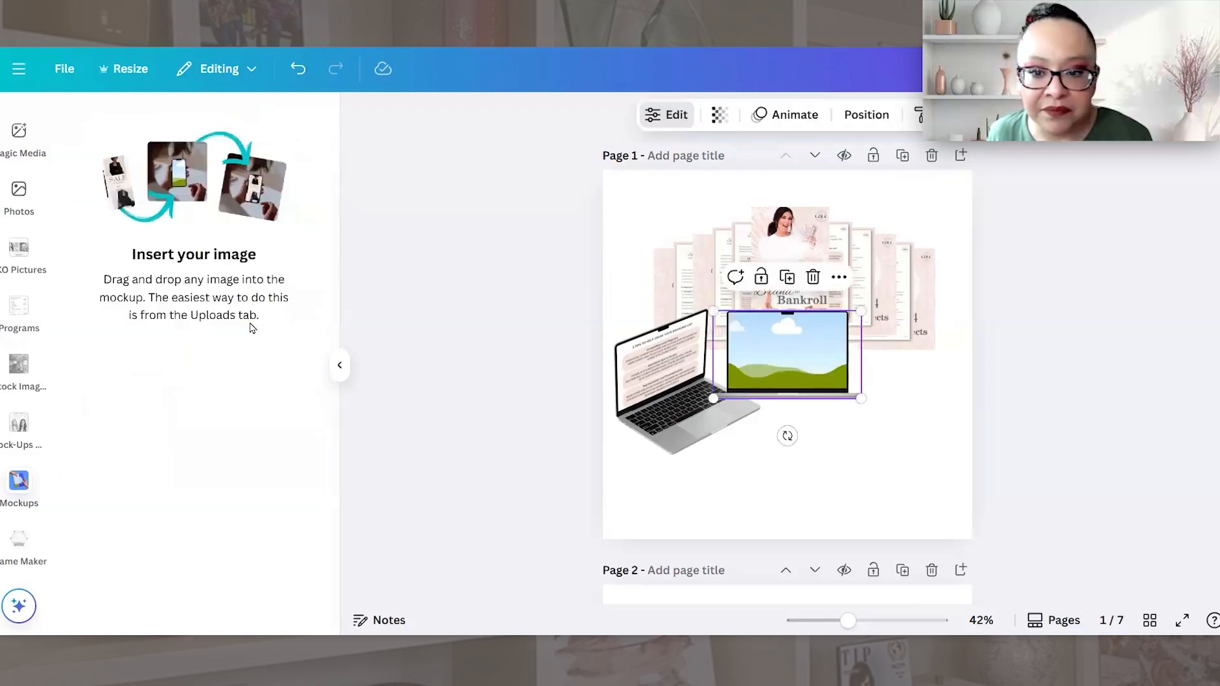
{"action": "left_click_drag", "start_coordinate": [792, 361], "coordinate": [895, 356]}
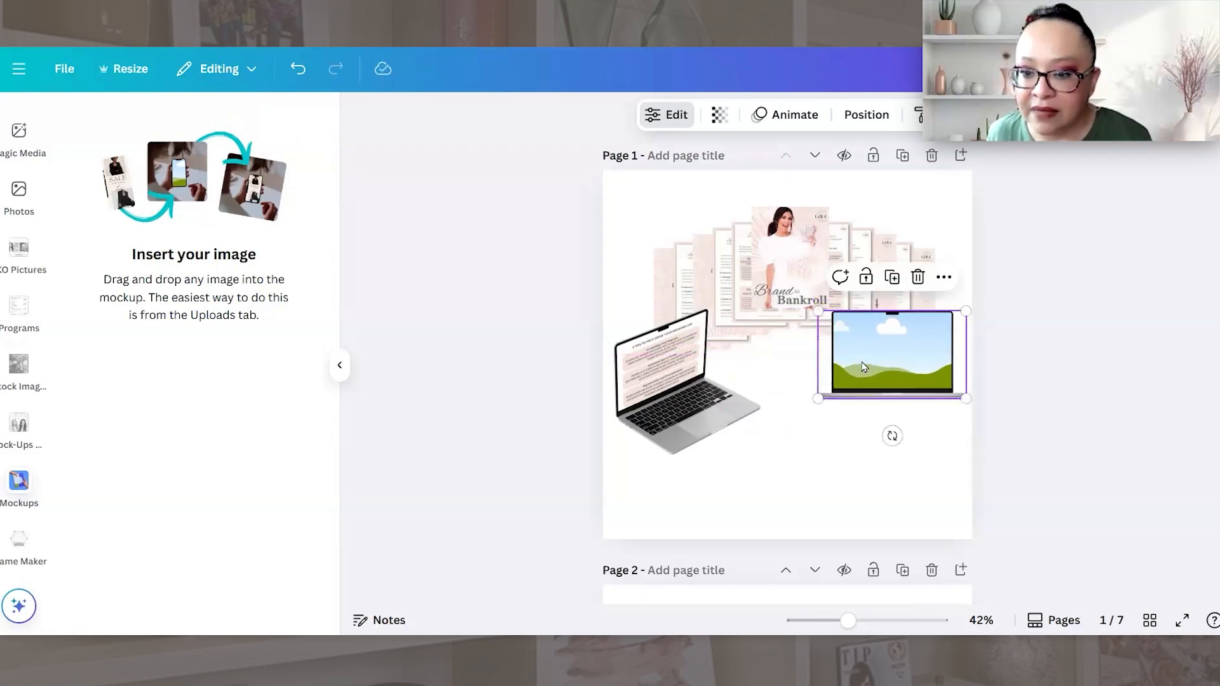
{"action": "left_click", "coordinate": [843, 470]}
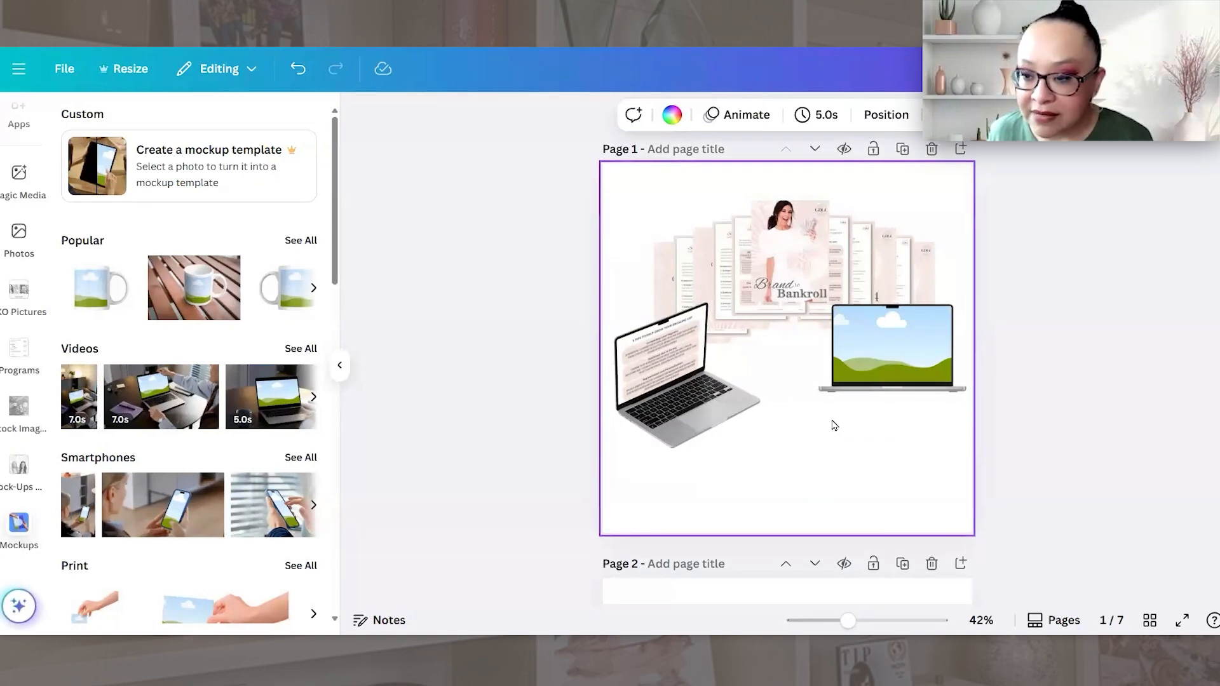
Step: Fill the front-facing laptop's screen with the uploaded Closing page showing the six numbered strategy boxes
{"action": "scroll", "coordinate": [8, 274], "scroll_direction": "up", "scroll_amount": 5}
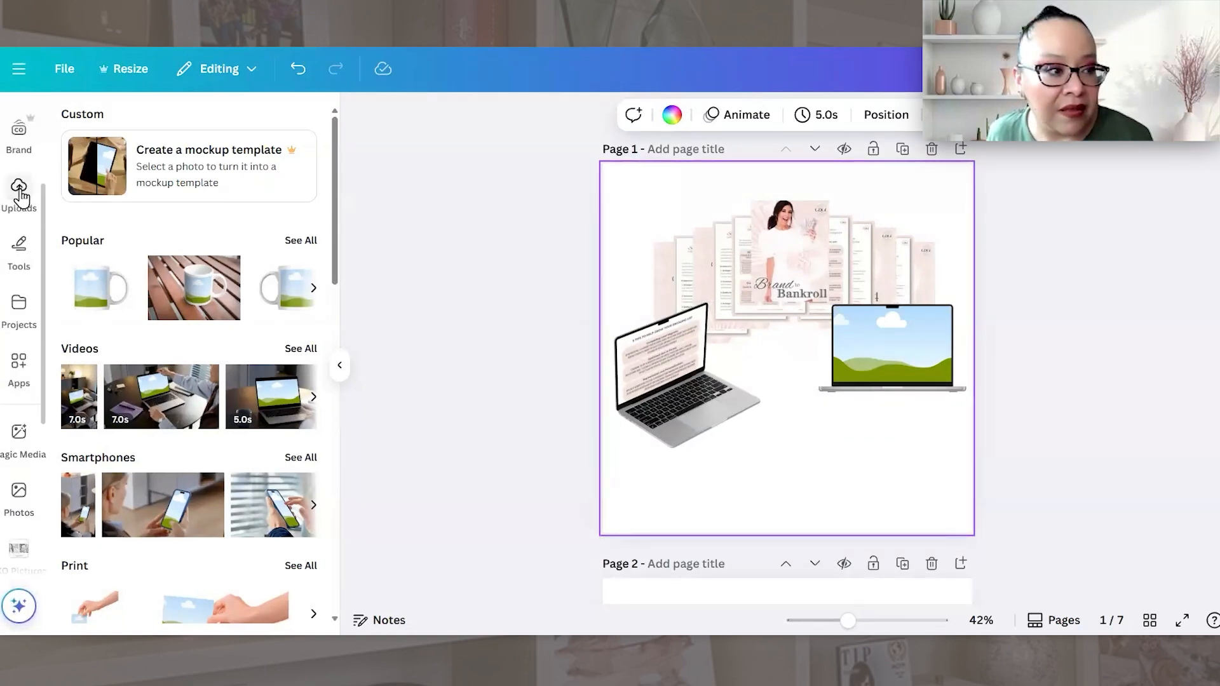
{"action": "left_click", "coordinate": [19, 189]}
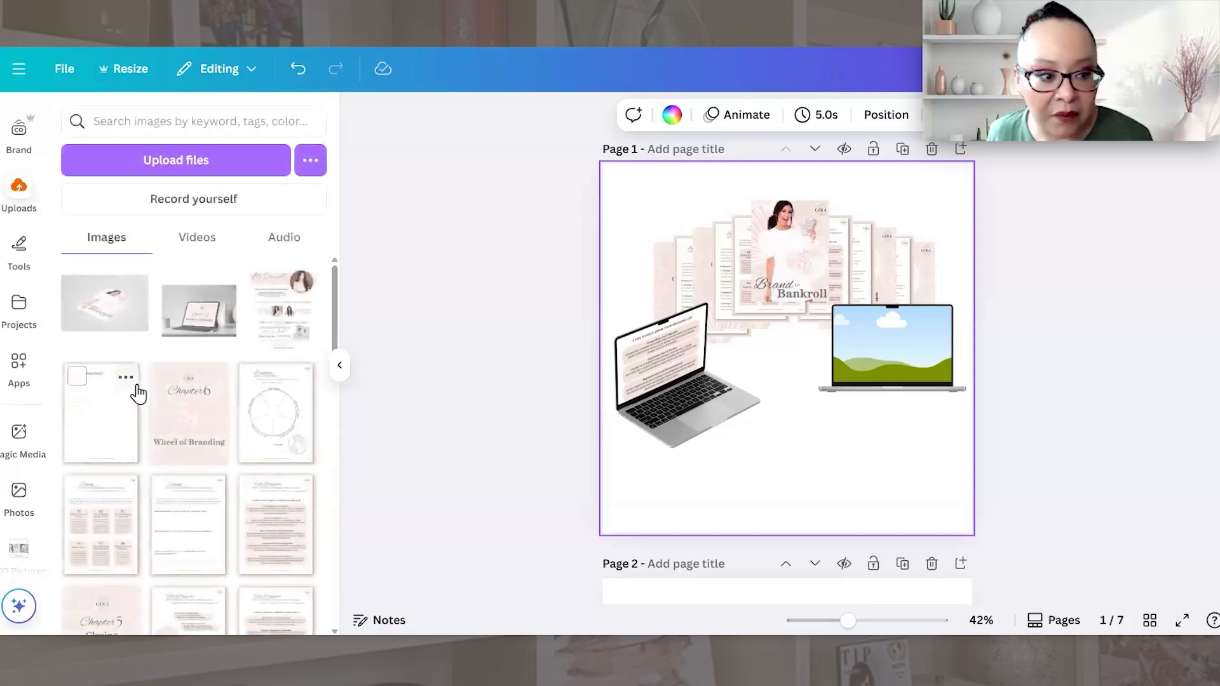
{"action": "scroll", "coordinate": [177, 410], "scroll_direction": "down", "scroll_amount": 3}
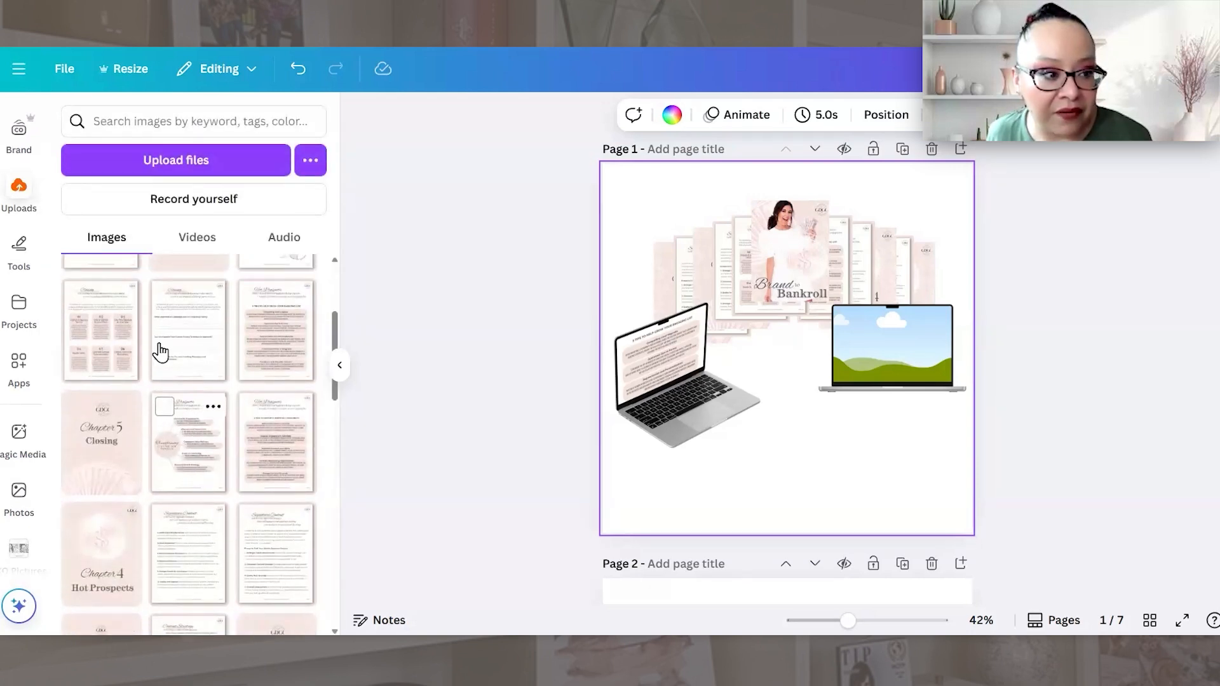
{"action": "left_click_drag", "start_coordinate": [108, 344], "coordinate": [859, 352]}
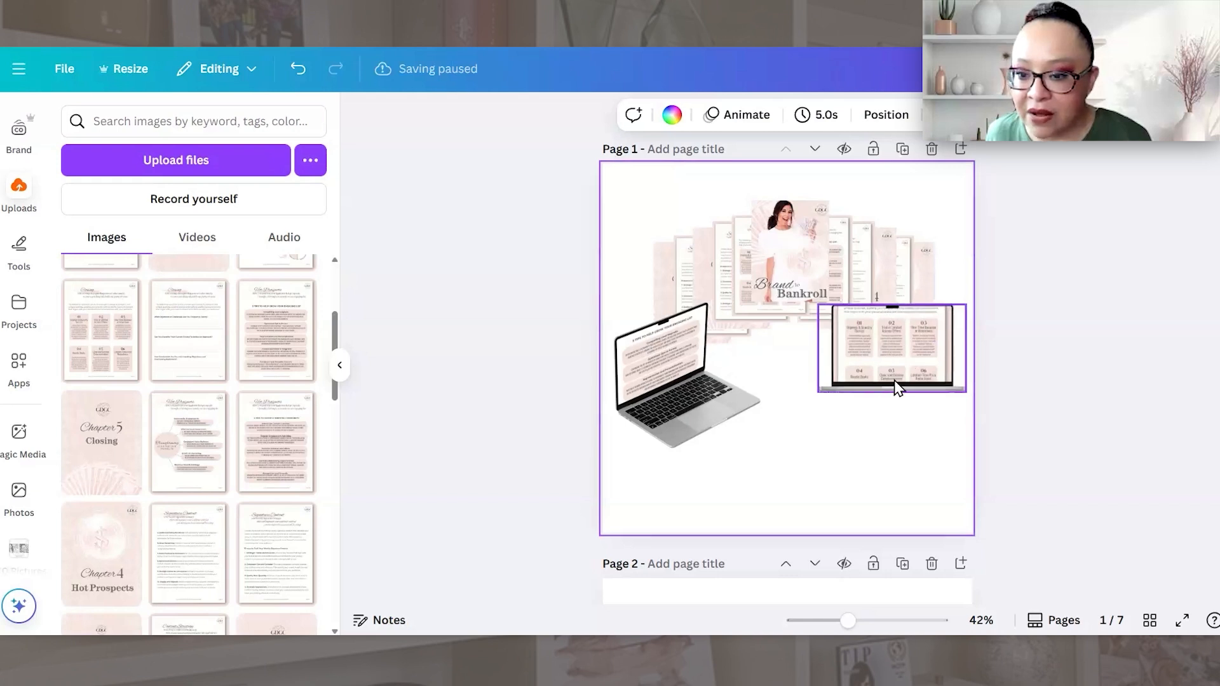
Step: Adjust the Closing page's size and position on the laptop screen to show the intro text and boxes 01 to 03, and apply the changes
{"action": "double_click", "coordinate": [912, 351]}
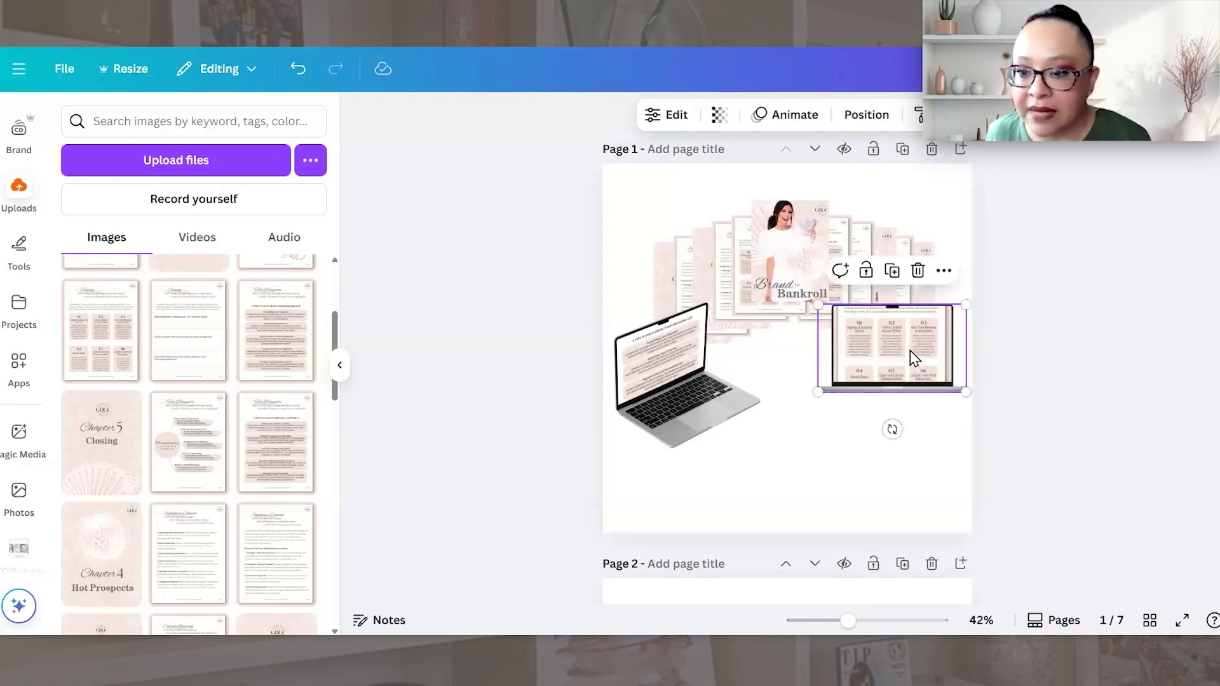
{"action": "left_click_drag", "start_coordinate": [248, 186], "coordinate": [258, 226]}
{"action": "left_click_drag", "start_coordinate": [291, 136], "coordinate": [312, 118]}
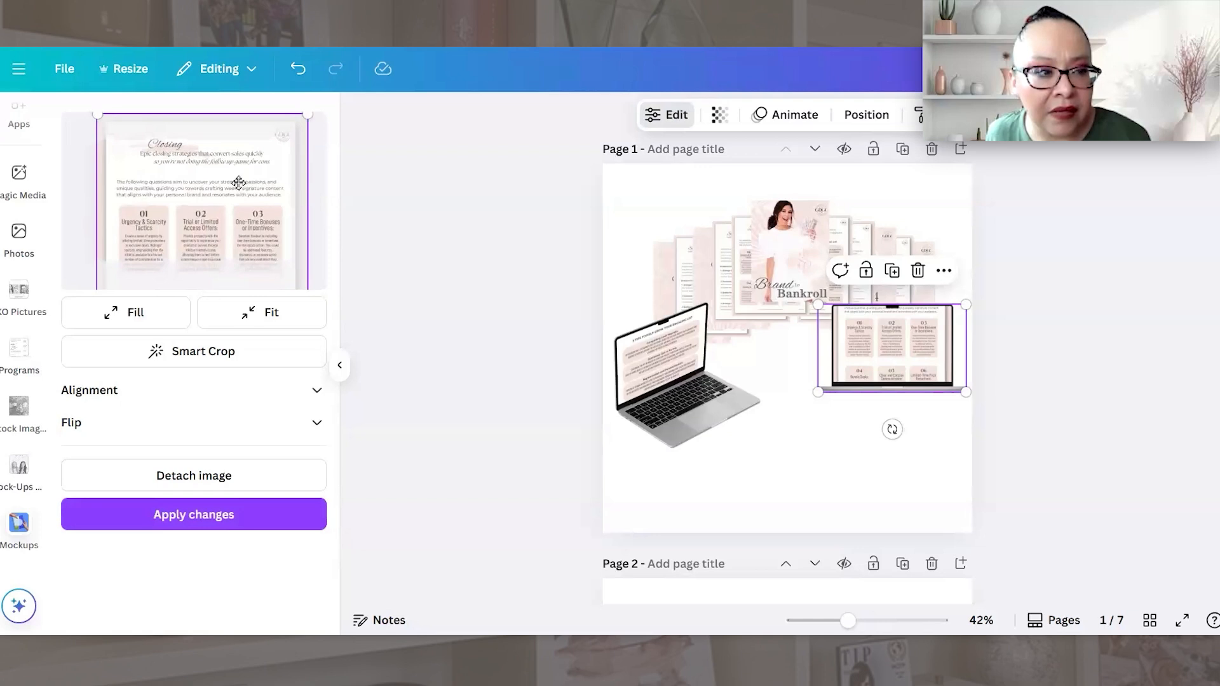
{"action": "left_click_drag", "start_coordinate": [238, 182], "coordinate": [270, 136]}
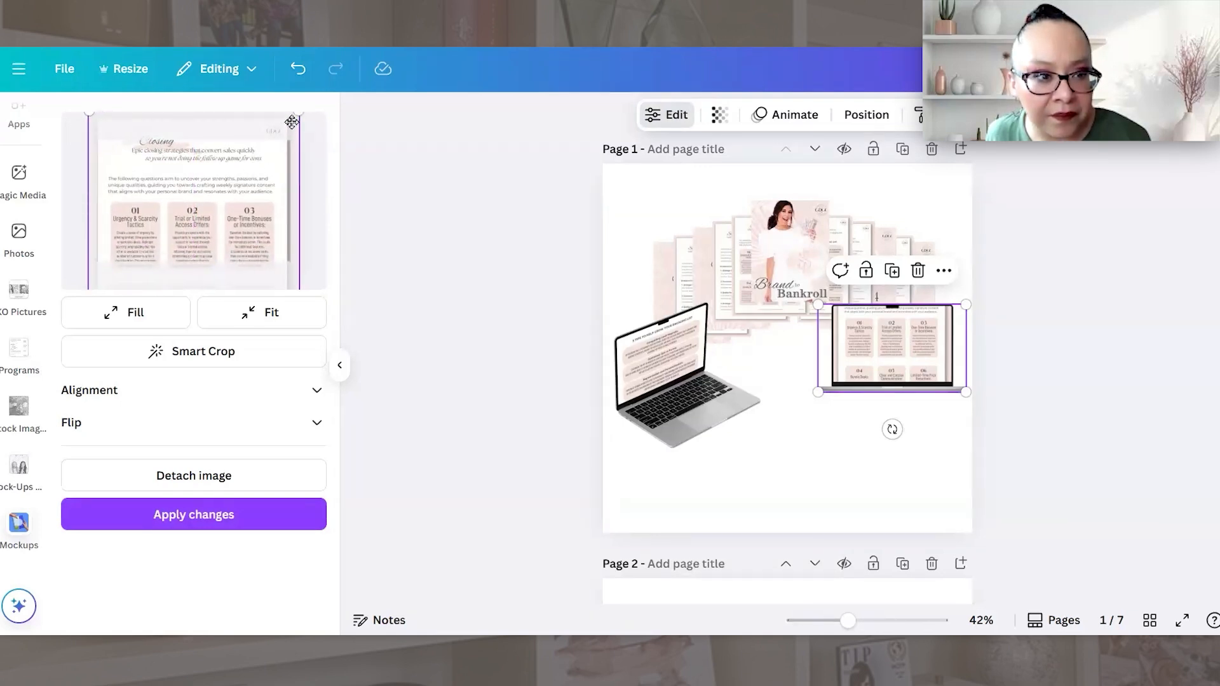
{"action": "left_click_drag", "start_coordinate": [295, 118], "coordinate": [301, 114]}
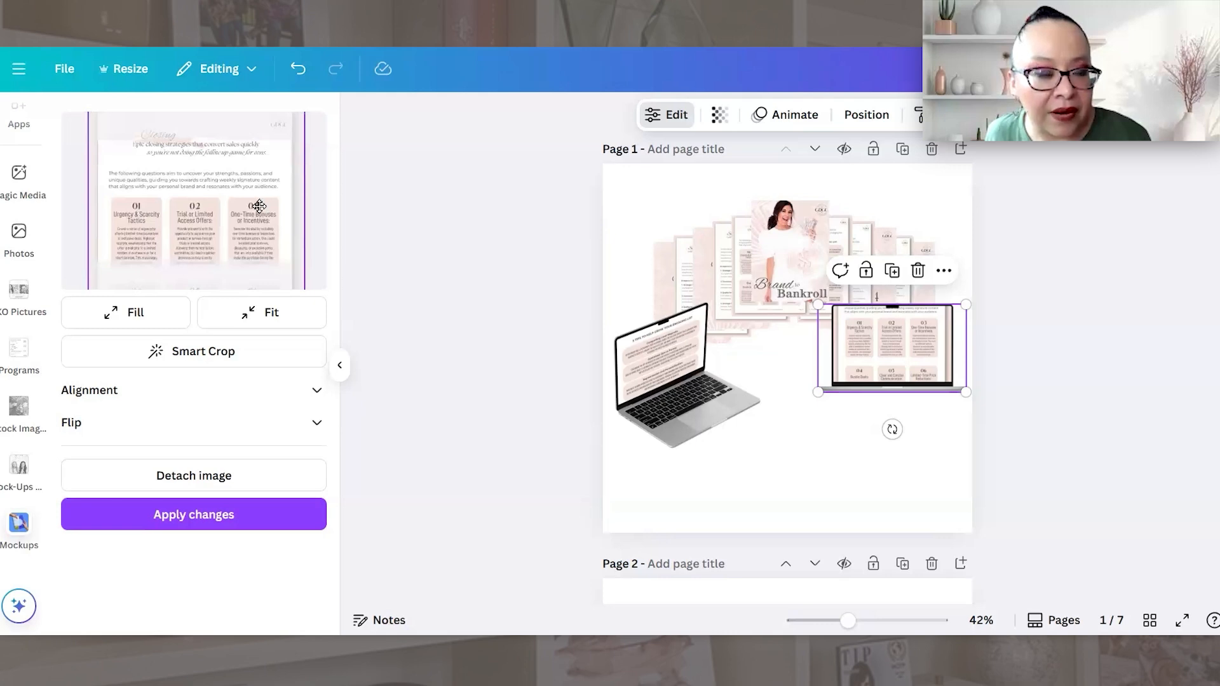
{"action": "mouse_move", "coordinate": [259, 219]}
{"action": "left_mouse_down"}
{"action": "mouse_move", "coordinate": [256, 190]}
{"action": "mouse_move", "coordinate": [254, 210]}
{"action": "mouse_move", "coordinate": [288, 208]}
{"action": "mouse_move", "coordinate": [269, 240]}
{"action": "mouse_move", "coordinate": [262, 205]}
{"action": "mouse_move", "coordinate": [263, 218]}
{"action": "left_mouse_up"}
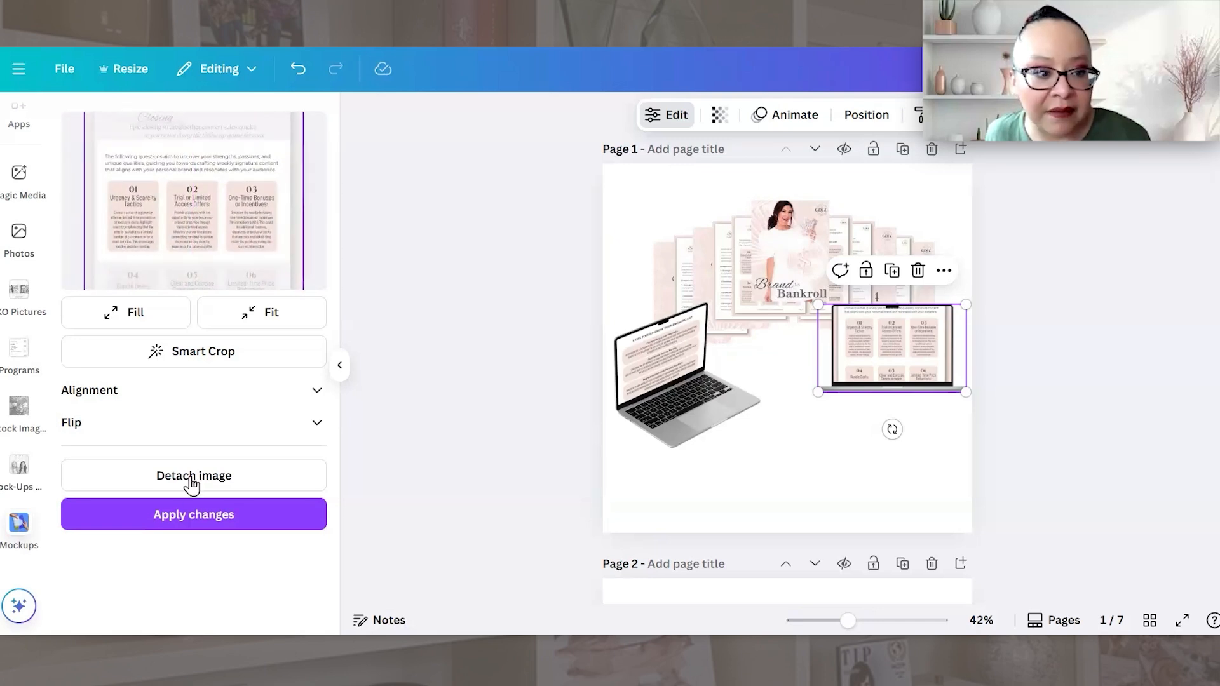
{"action": "left_click", "coordinate": [182, 522]}
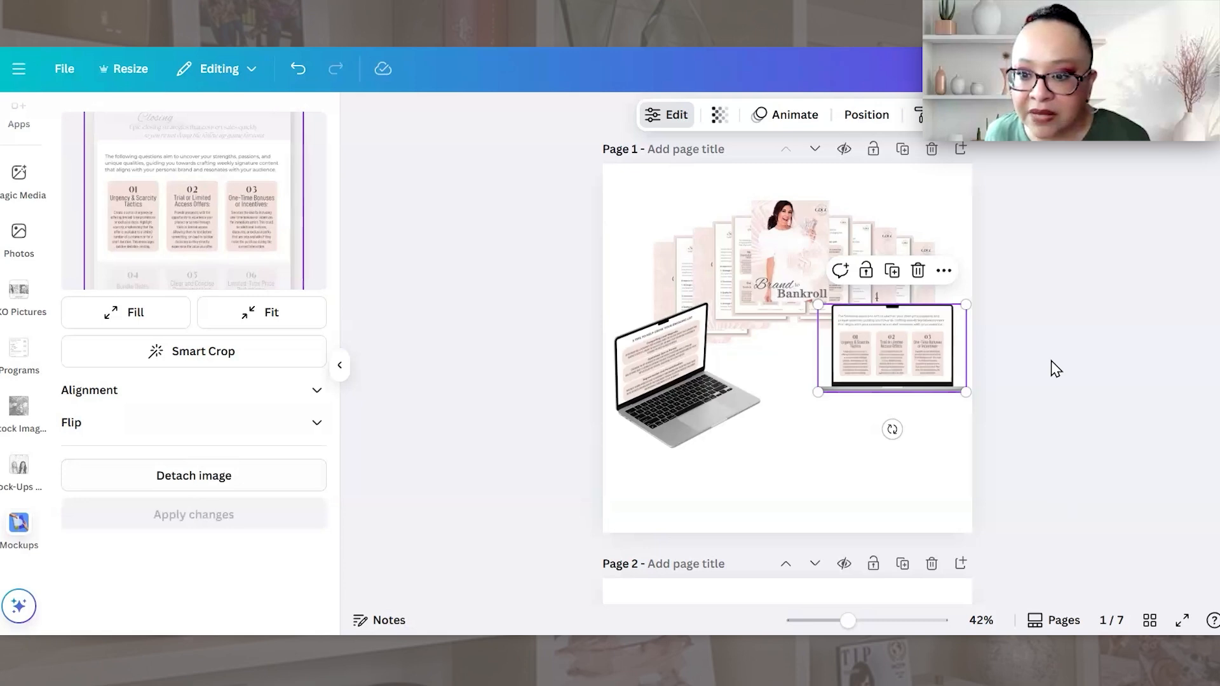
{"action": "left_click", "coordinate": [927, 446]}
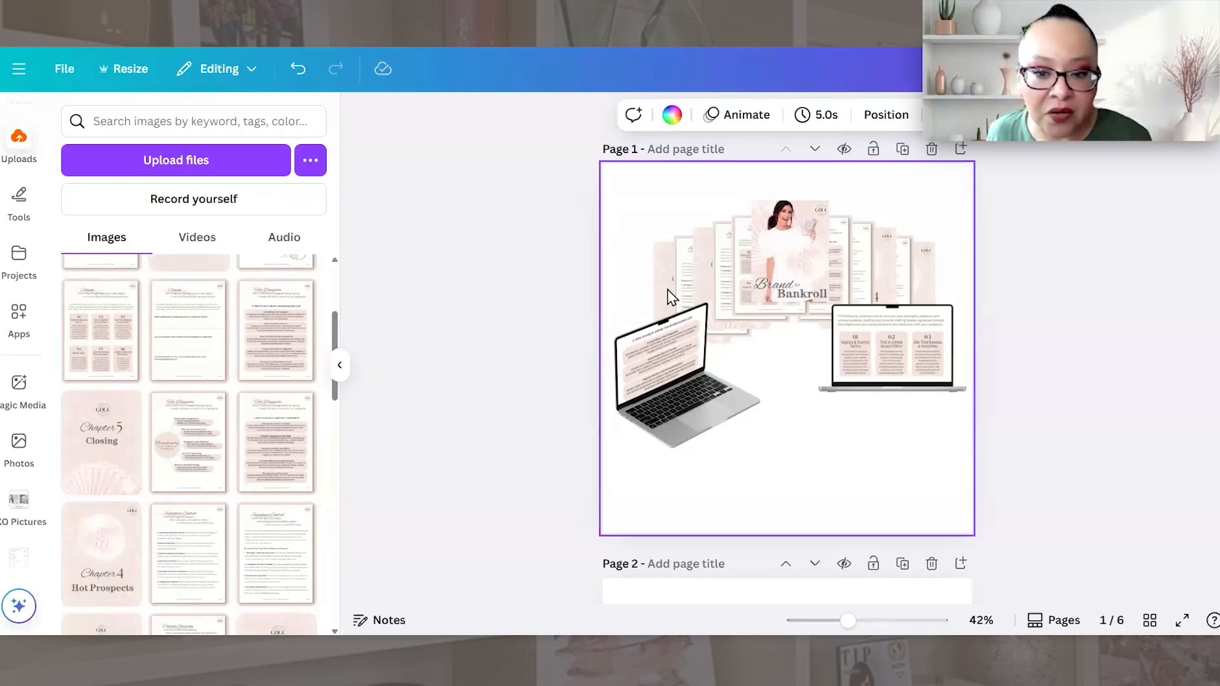
Step: Browse the mockup categories and show all of the Tablets & TV mockups
{"action": "scroll", "coordinate": [19, 458], "scroll_direction": "down", "scroll_amount": 3}
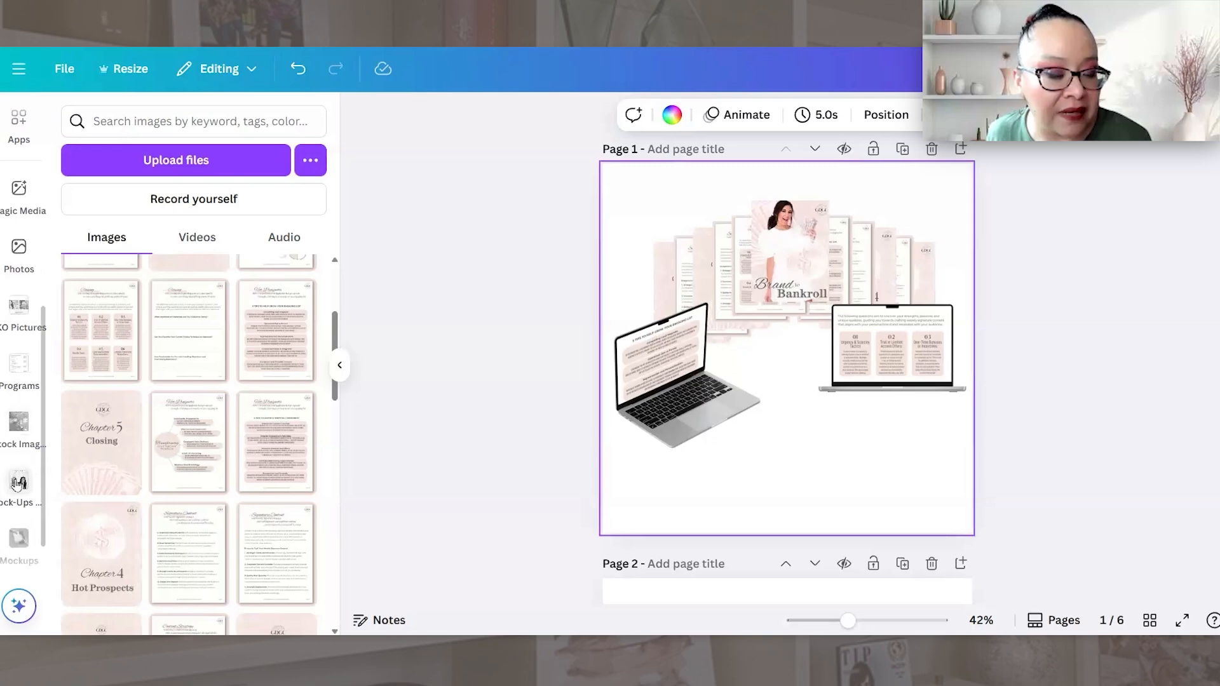
{"action": "left_click", "coordinate": [18, 484]}
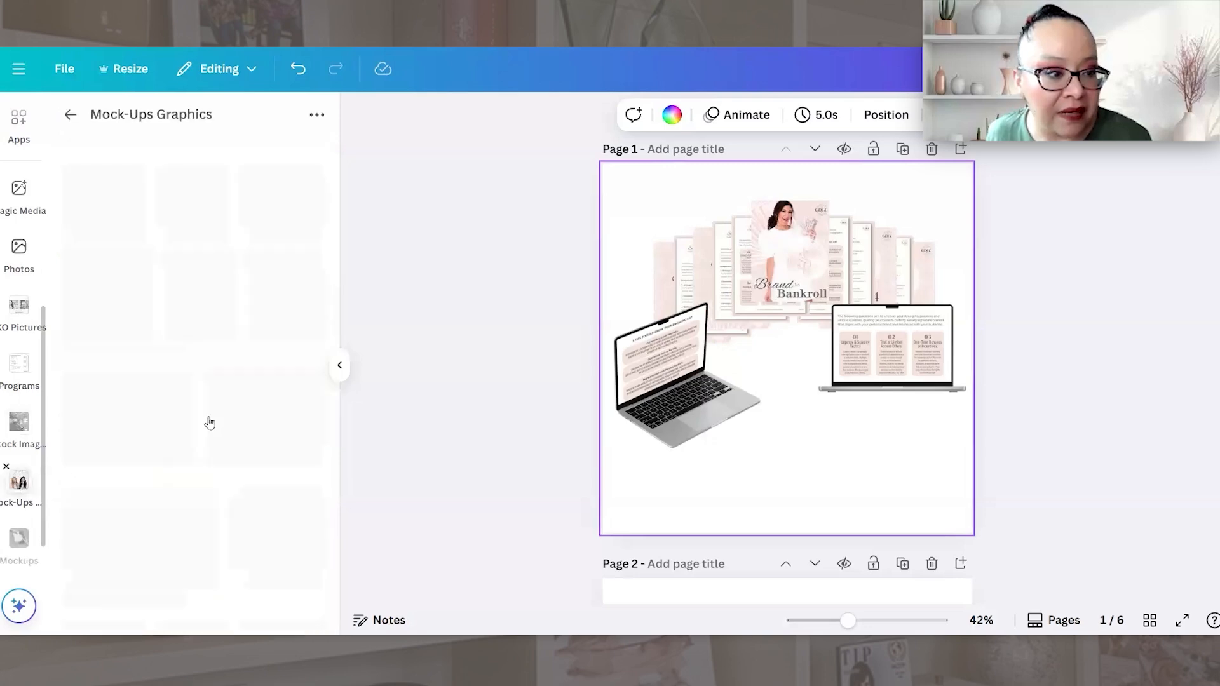
{"action": "left_click", "coordinate": [22, 540]}
{"action": "scroll", "coordinate": [249, 356], "scroll_direction": "down", "scroll_amount": 3}
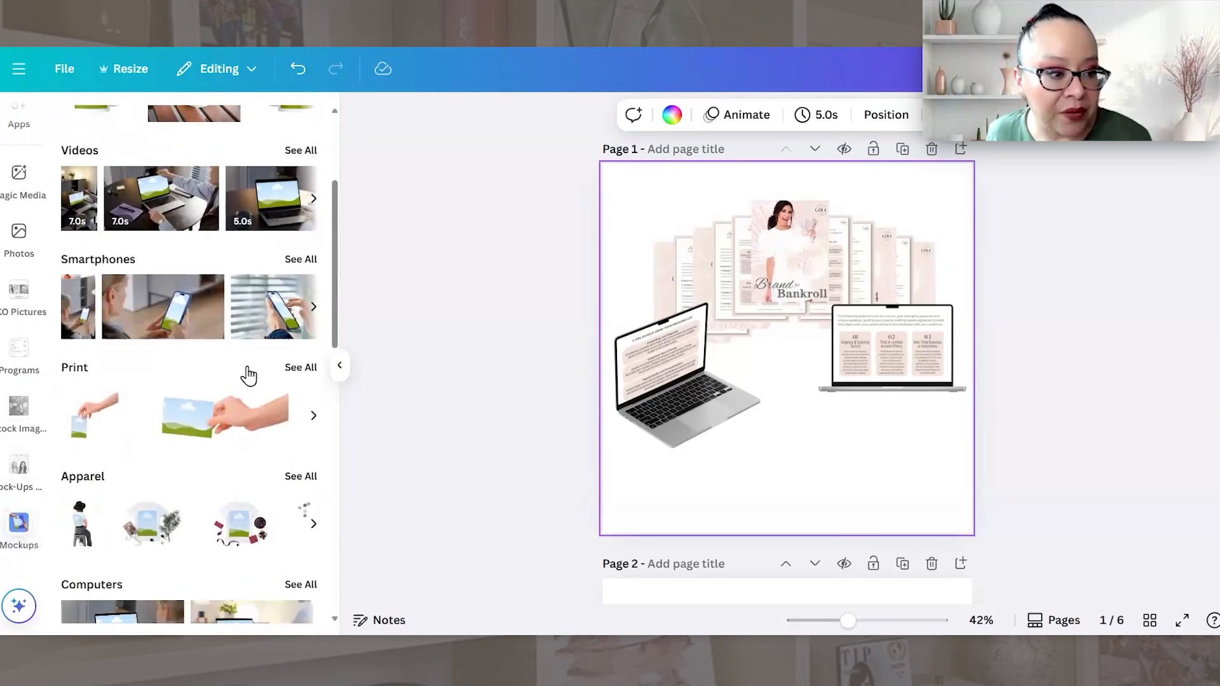
{"action": "scroll", "coordinate": [248, 376], "scroll_direction": "down", "scroll_amount": 3}
{"action": "scroll", "coordinate": [279, 406], "scroll_direction": "down", "scroll_amount": 10}
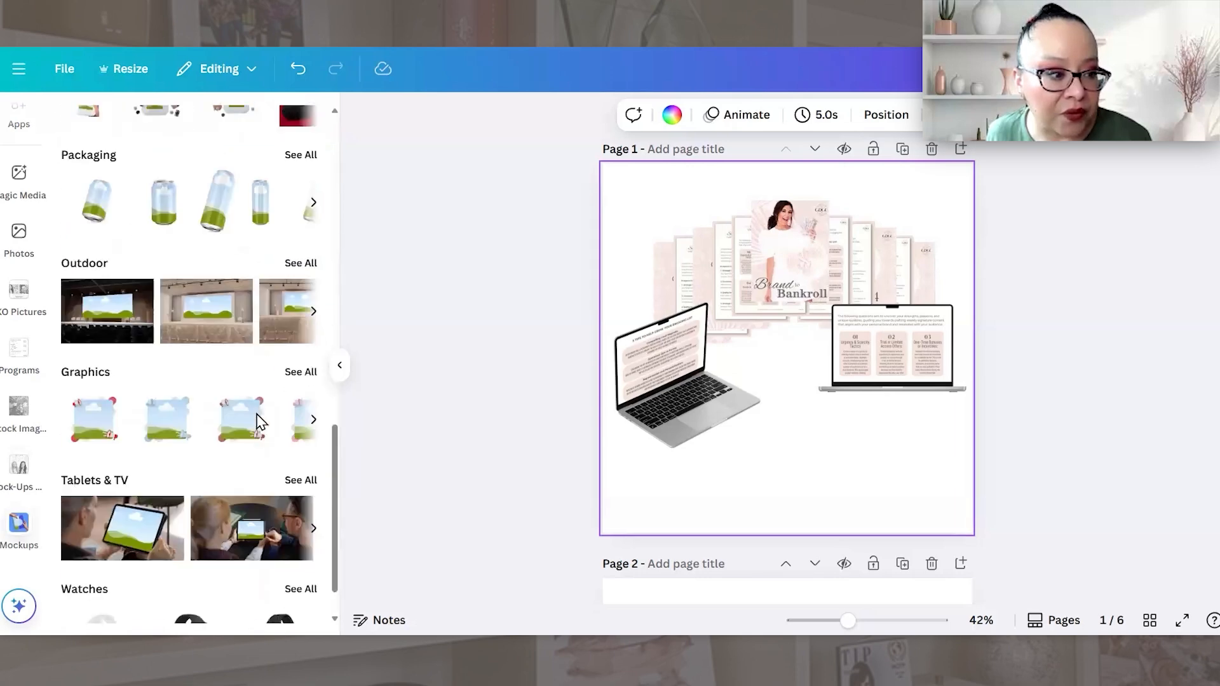
{"action": "left_click", "coordinate": [301, 420]}
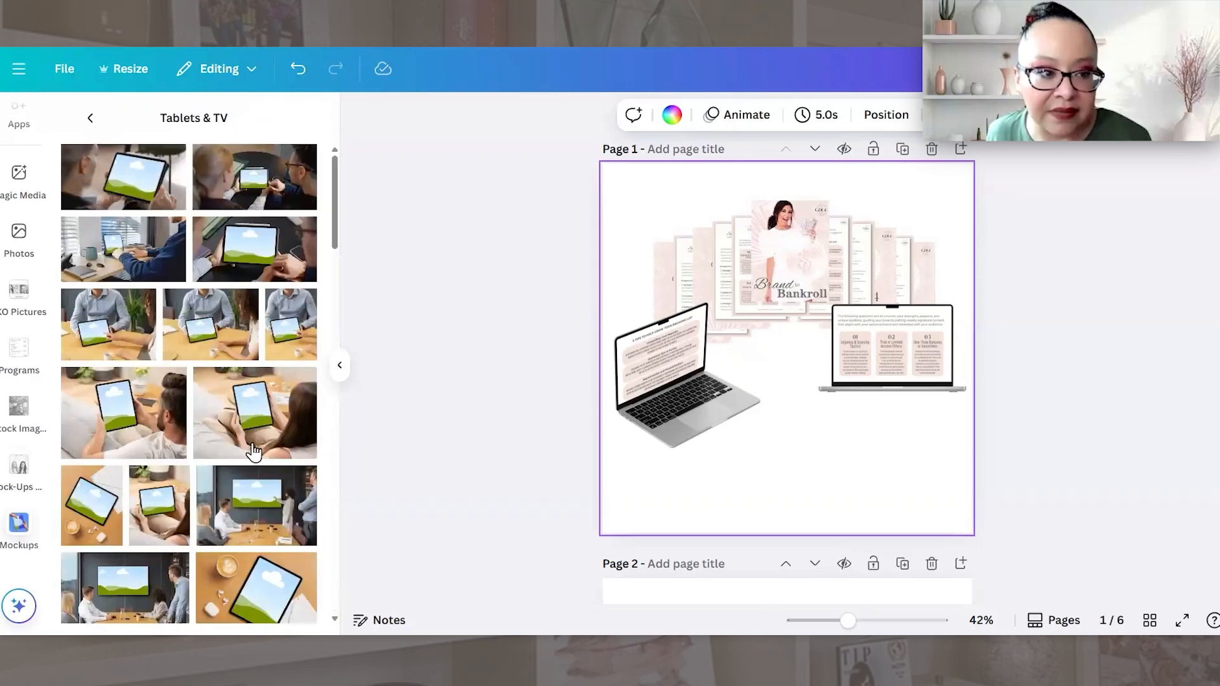
Step: Look through the Tablets & TV mockups for a tablet that suits the product composition
{"action": "scroll", "coordinate": [198, 439], "scroll_direction": "down", "scroll_amount": 3}
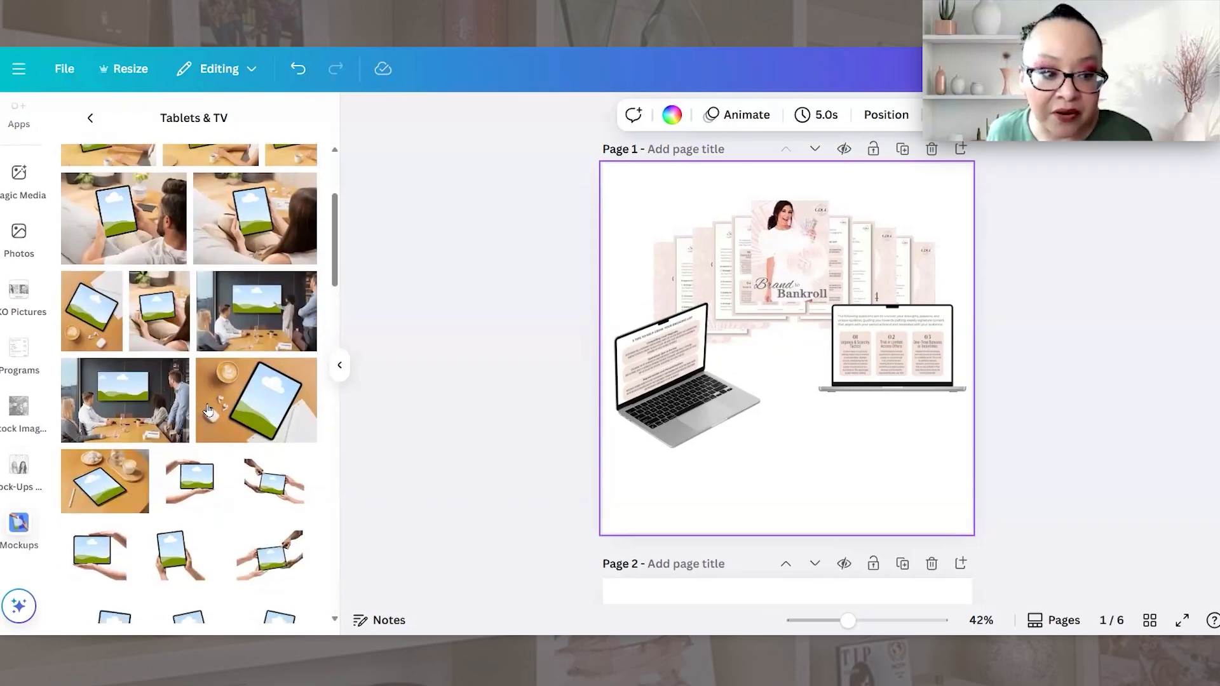
{"action": "scroll", "coordinate": [208, 409], "scroll_direction": "down", "scroll_amount": 7}
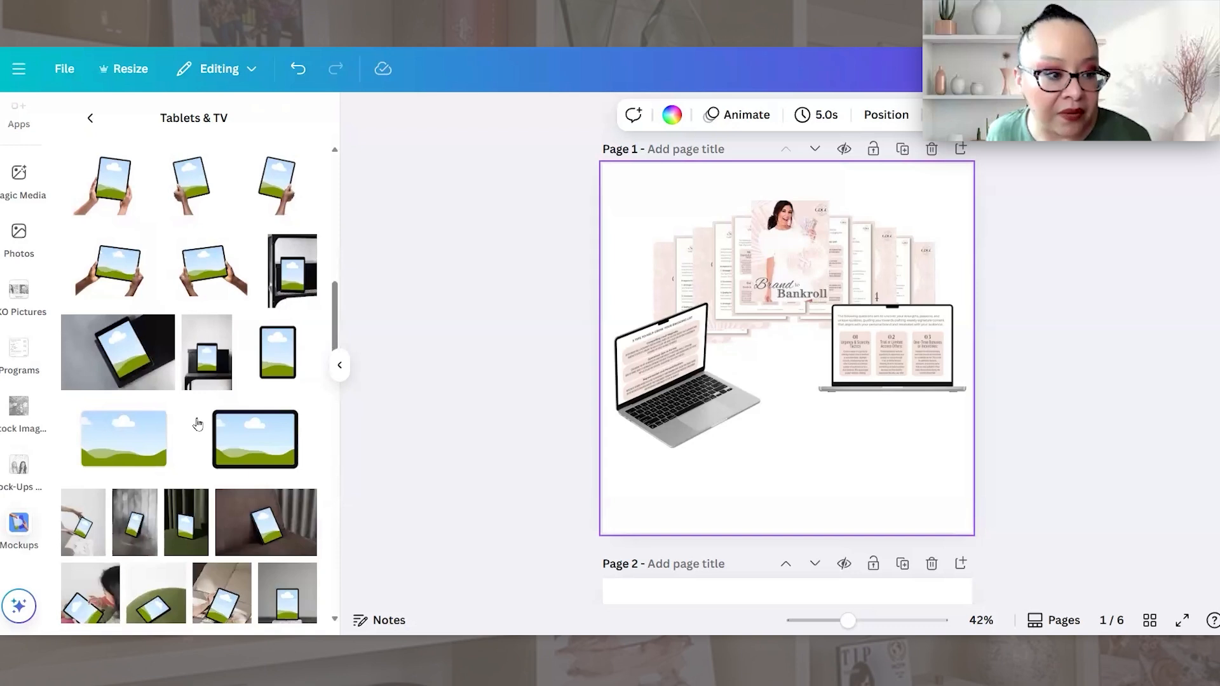
{"action": "scroll", "coordinate": [198, 426], "scroll_direction": "down", "scroll_amount": 2}
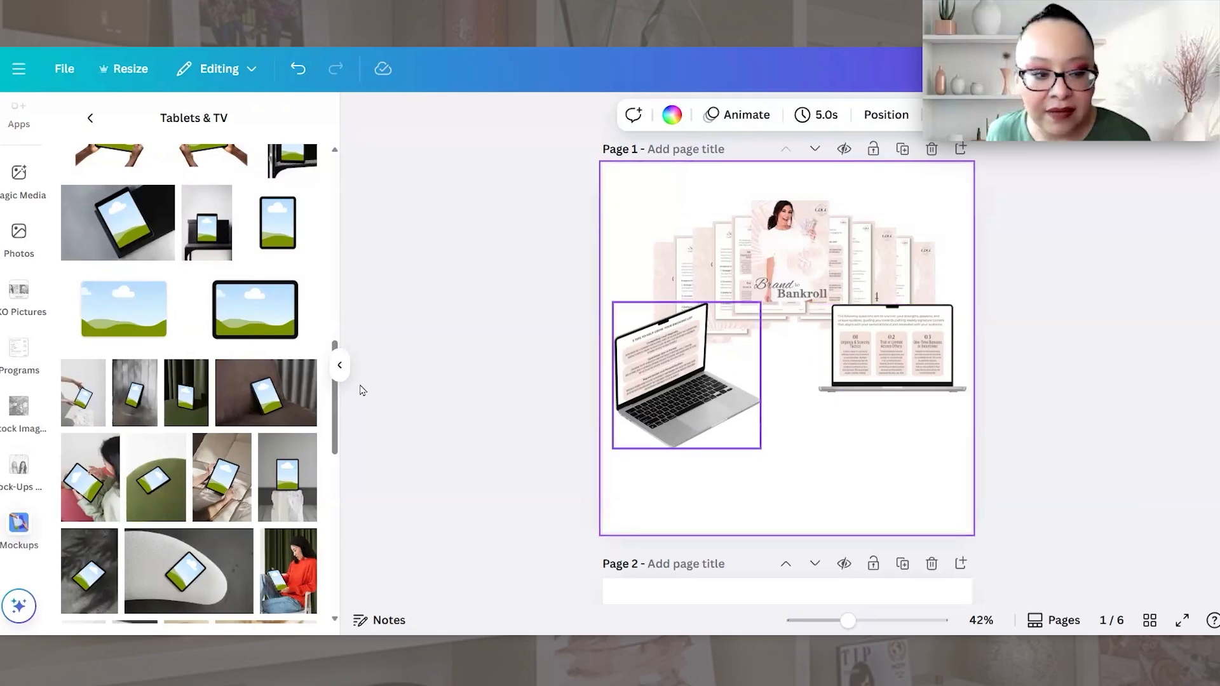
{"action": "scroll", "coordinate": [133, 400], "scroll_direction": "down", "scroll_amount": 10}
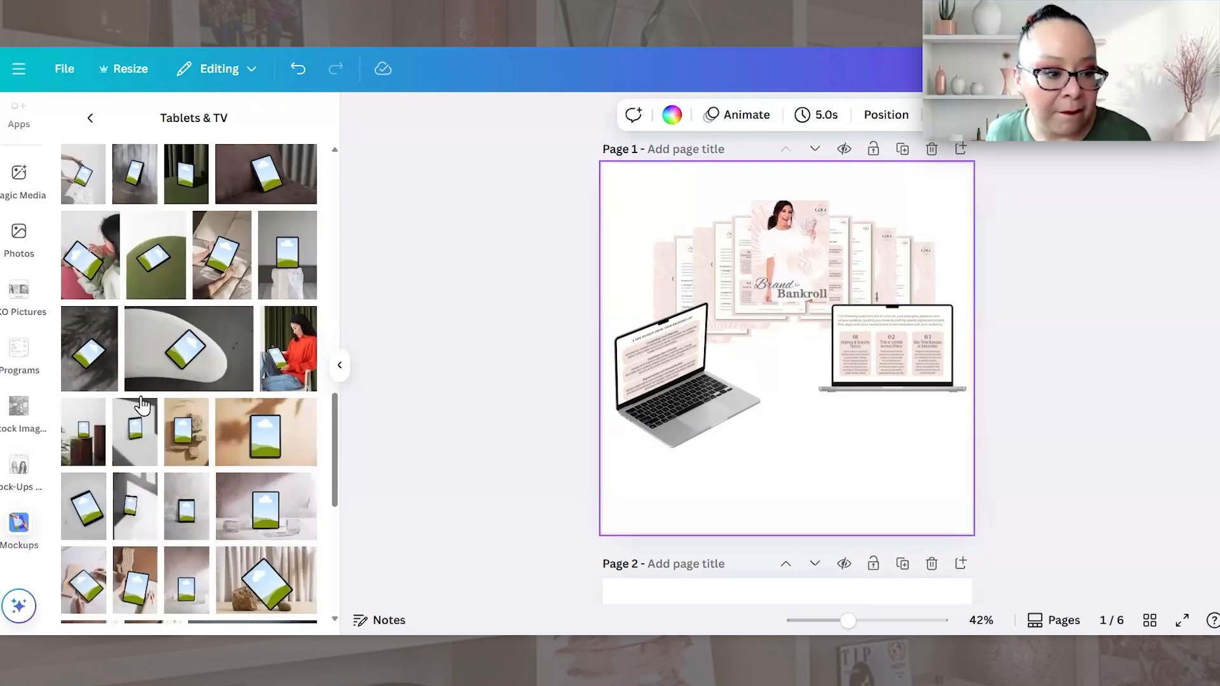
{"action": "scroll", "coordinate": [142, 418], "scroll_direction": "down", "scroll_amount": 4}
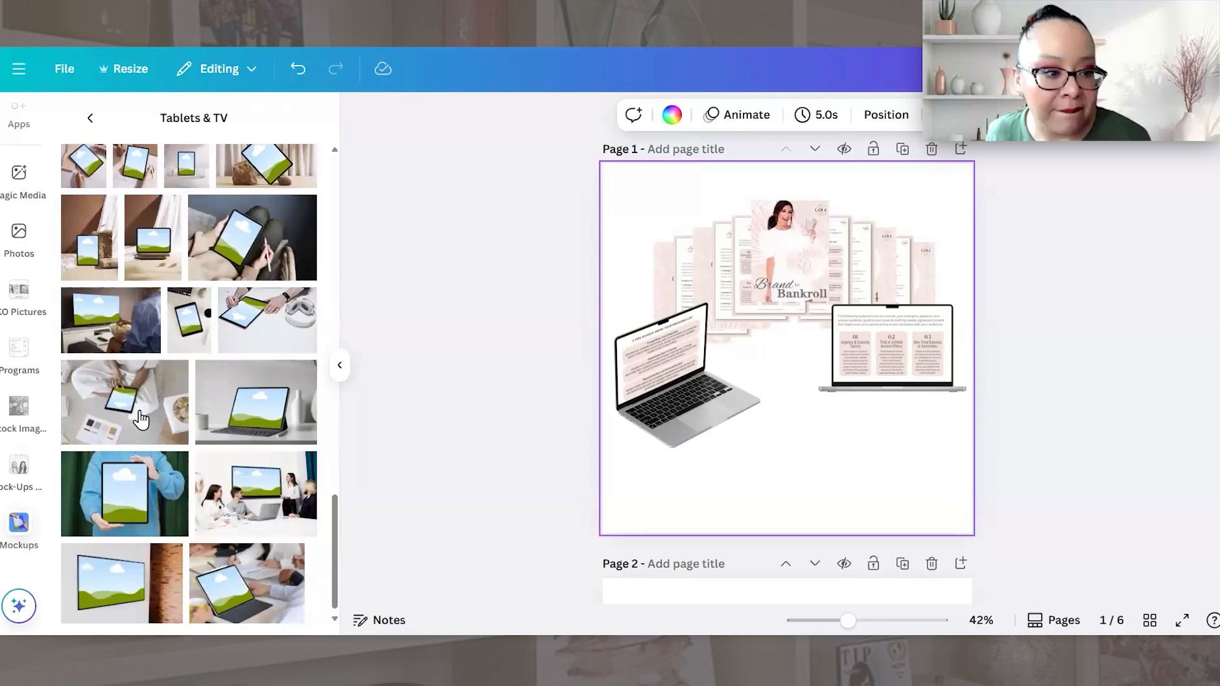
{"action": "scroll", "coordinate": [141, 419], "scroll_direction": "down", "scroll_amount": 1}
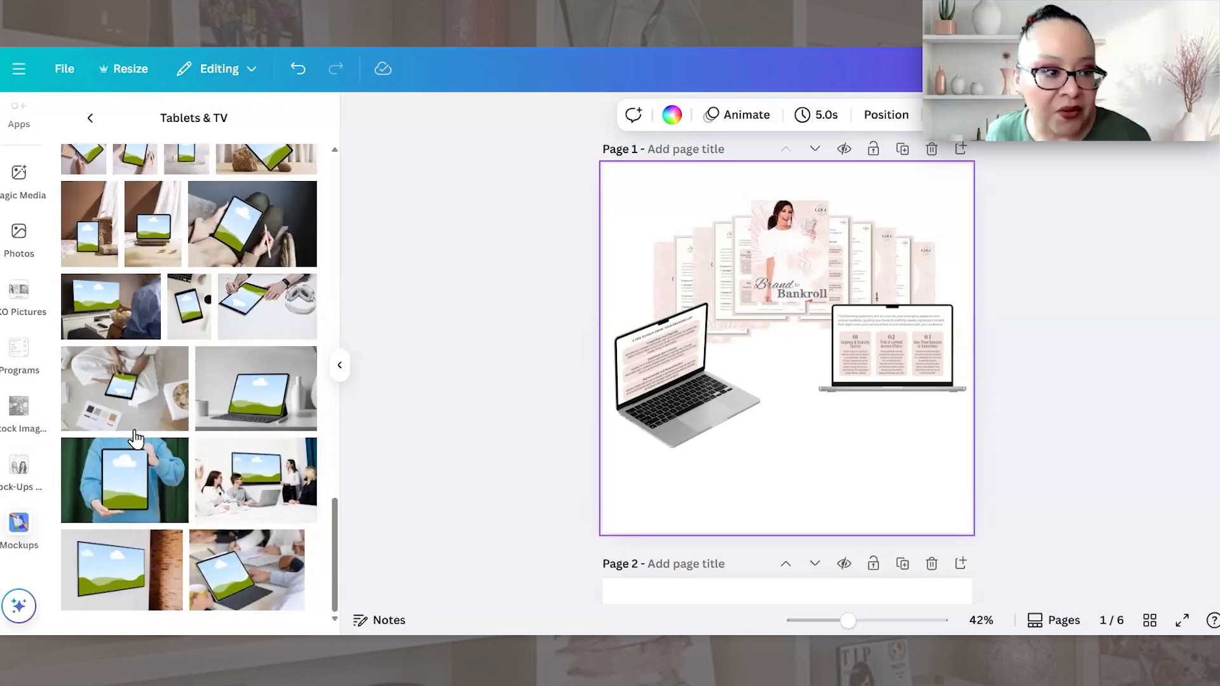
{"action": "scroll", "coordinate": [136, 438], "scroll_direction": "up", "scroll_amount": 10}
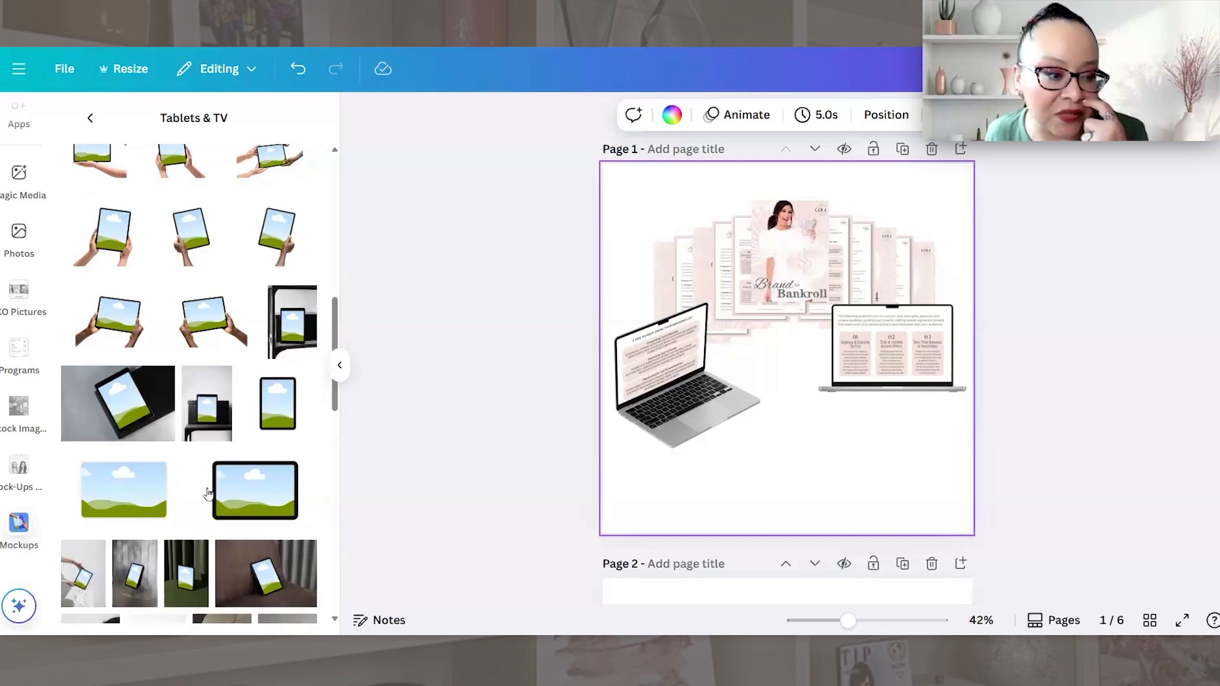
{"action": "scroll", "coordinate": [260, 493], "scroll_direction": "up", "scroll_amount": 5}
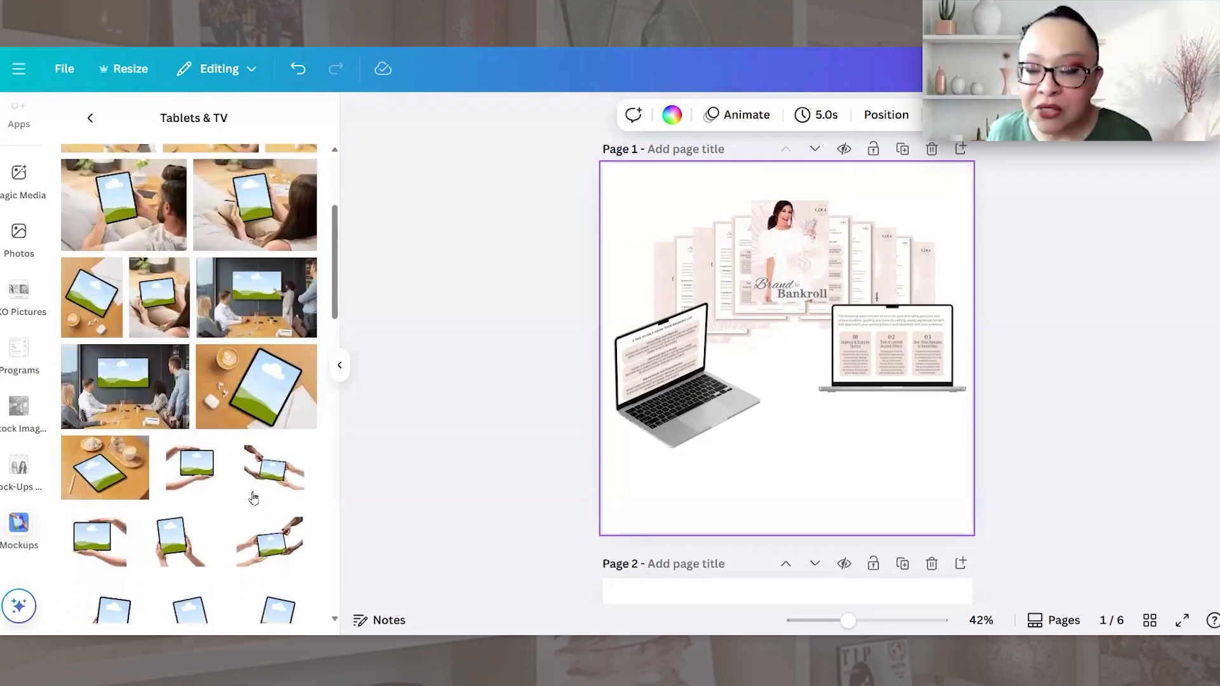
{"action": "scroll", "coordinate": [247, 457], "scroll_direction": "down", "scroll_amount": 10}
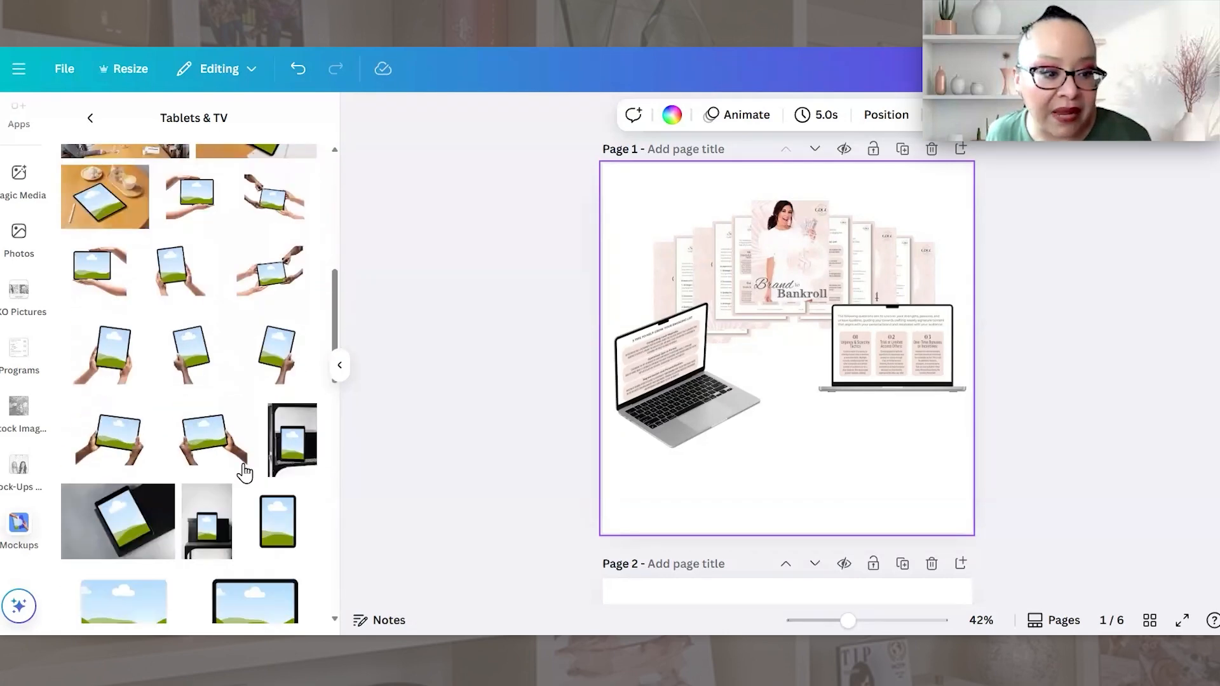
{"action": "scroll", "coordinate": [242, 486], "scroll_direction": "down", "scroll_amount": 2}
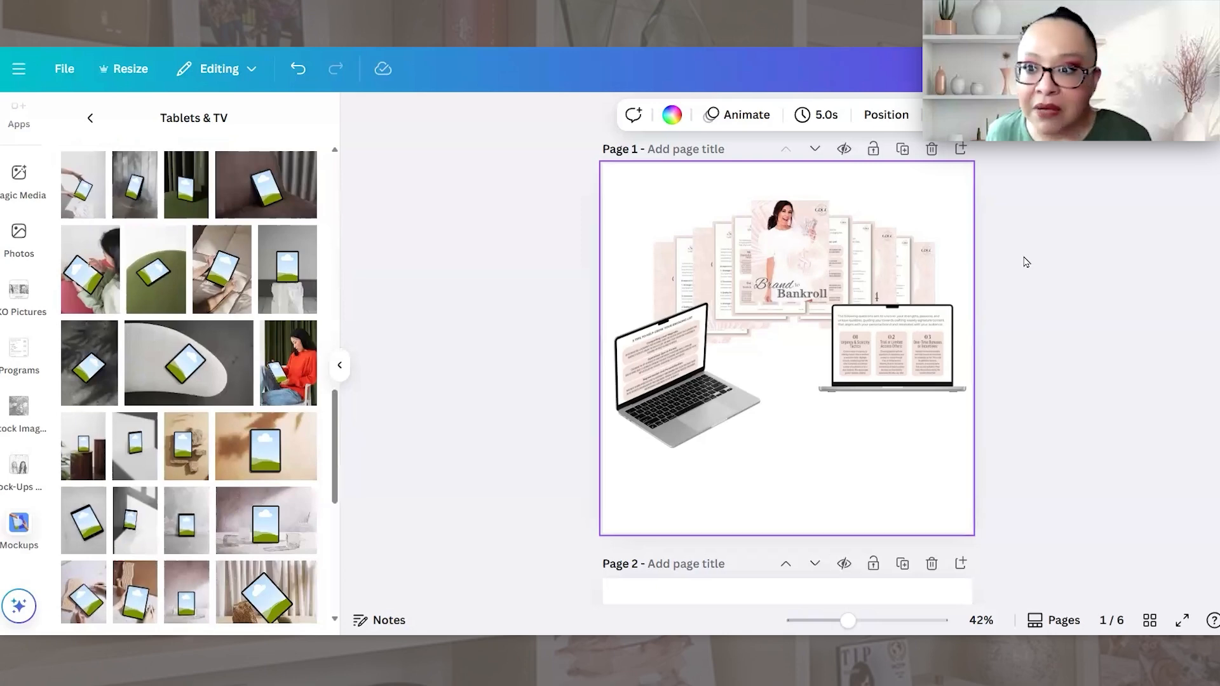
Step: Add a blank page after page 1, insert the mockup of a tablet with keyboard beside white vases, and enlarge it to page width
{"action": "left_click", "coordinate": [958, 152]}
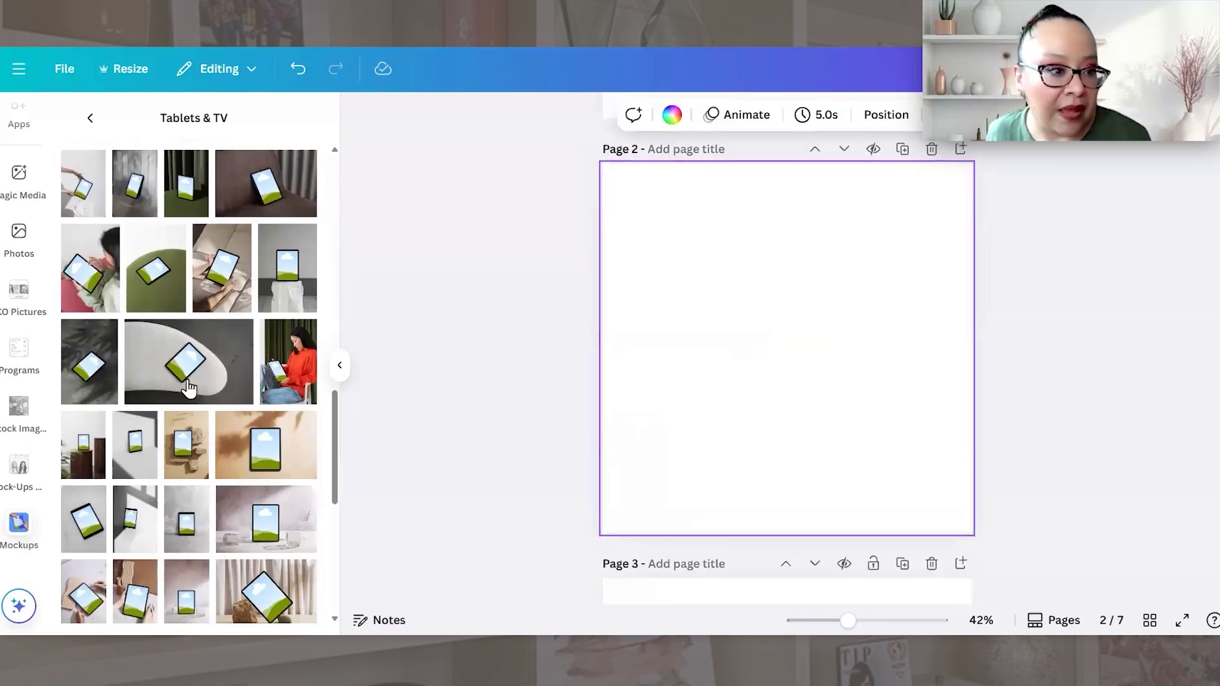
{"action": "scroll", "coordinate": [188, 386], "scroll_direction": "down", "scroll_amount": 7}
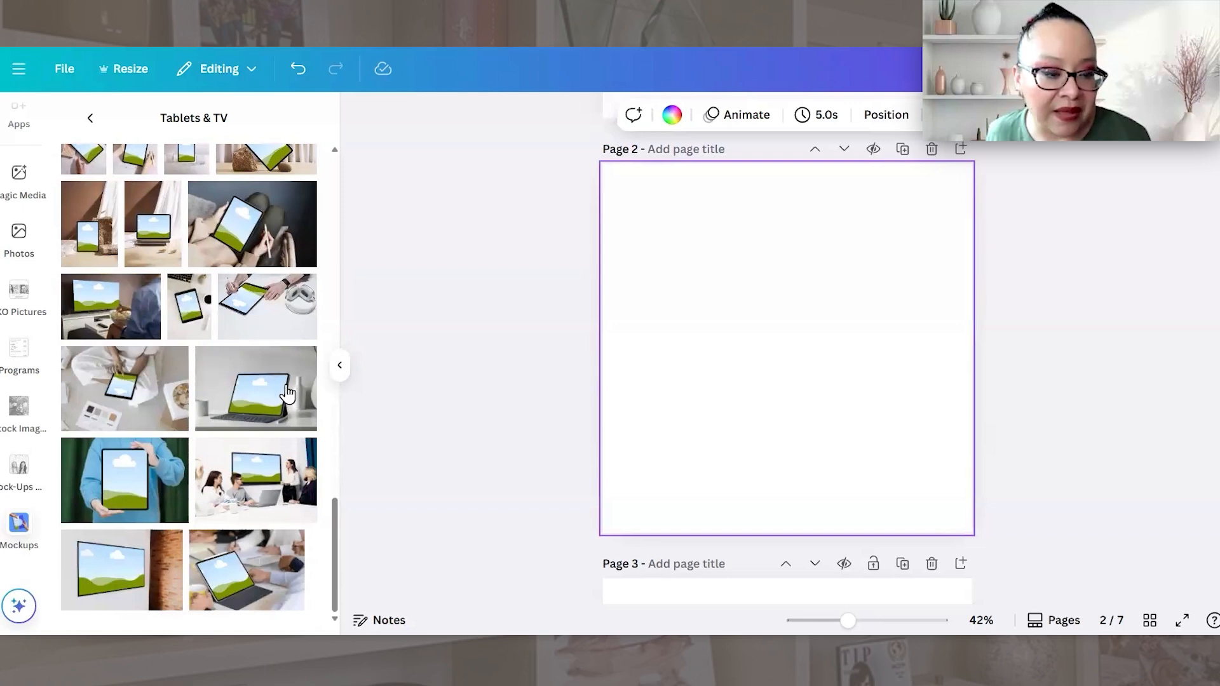
{"action": "left_click", "coordinate": [261, 394]}
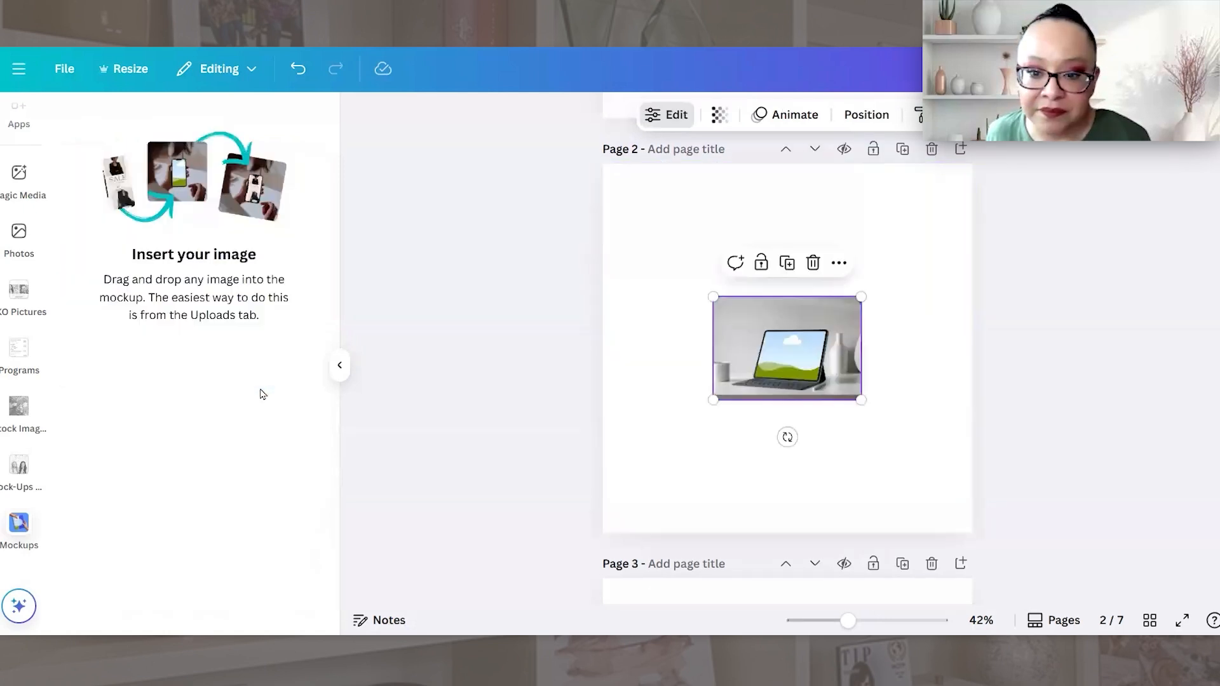
{"action": "left_click_drag", "start_coordinate": [862, 298], "coordinate": [973, 220]}
{"action": "left_click_drag", "start_coordinate": [722, 403], "coordinate": [597, 481]}
Step: Fill the tablet's screen with the uploaded Chapter 2 Content Strategy page
{"action": "scroll", "coordinate": [5, 218], "scroll_direction": "up", "scroll_amount": 5}
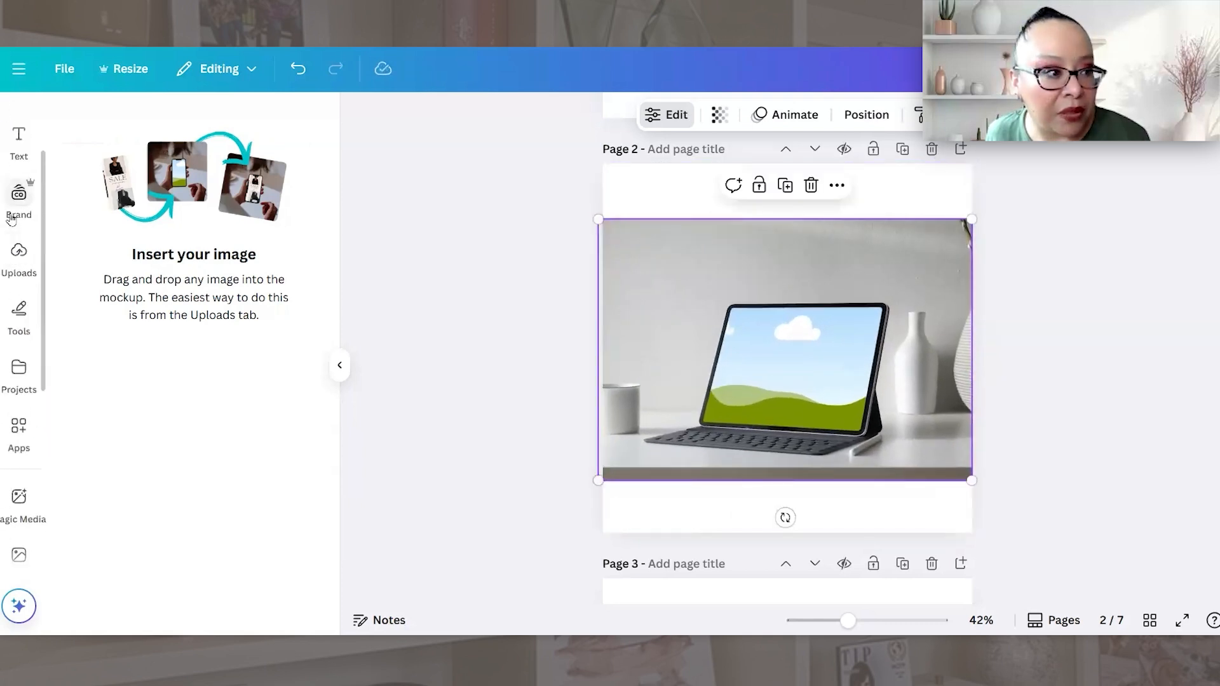
{"action": "left_click", "coordinate": [10, 251]}
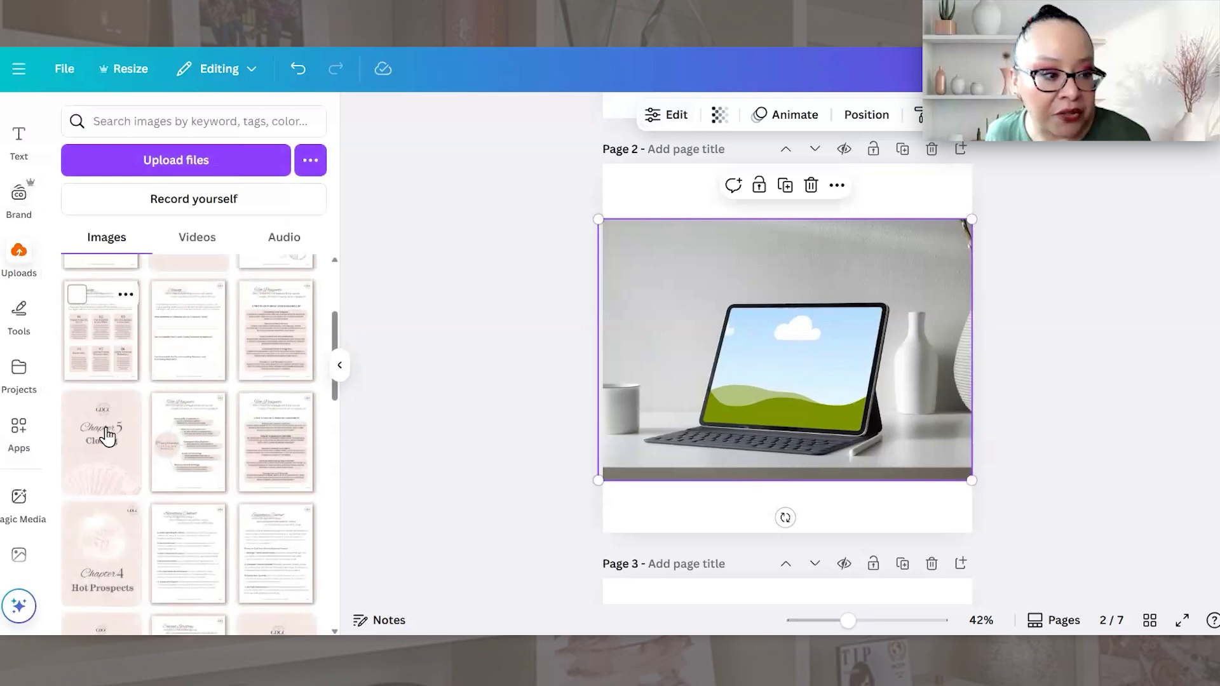
{"action": "scroll", "coordinate": [180, 436], "scroll_direction": "up", "scroll_amount": 3}
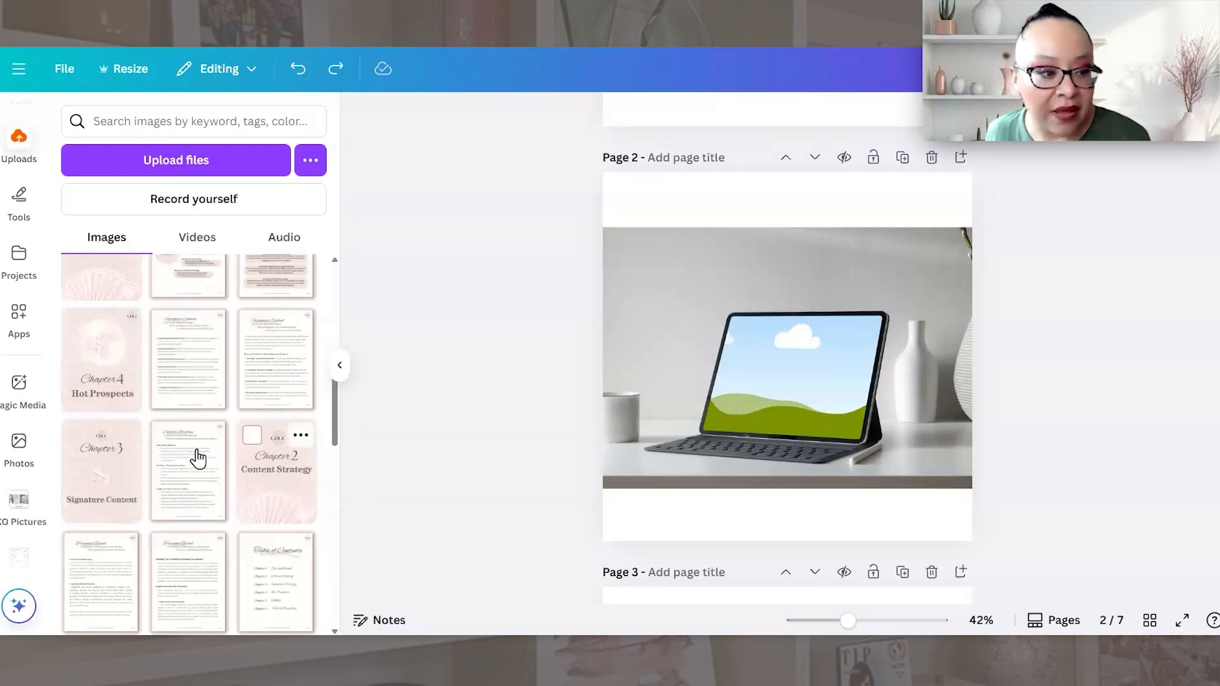
{"action": "left_click_drag", "start_coordinate": [288, 505], "coordinate": [786, 394]}
{"action": "left_click", "coordinate": [496, 333]}
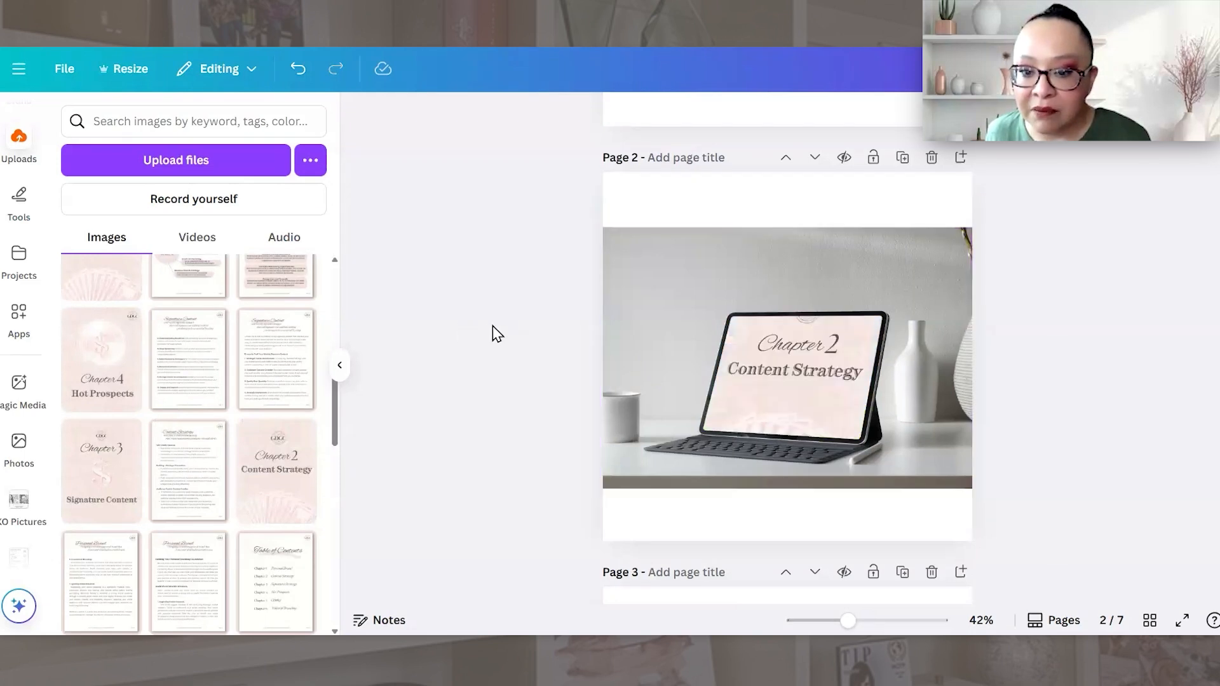
Step: Shift the Chapter 2 page down within the tablet screen so the logo shows above the title, and apply the changes
{"action": "left_click", "coordinate": [792, 356]}
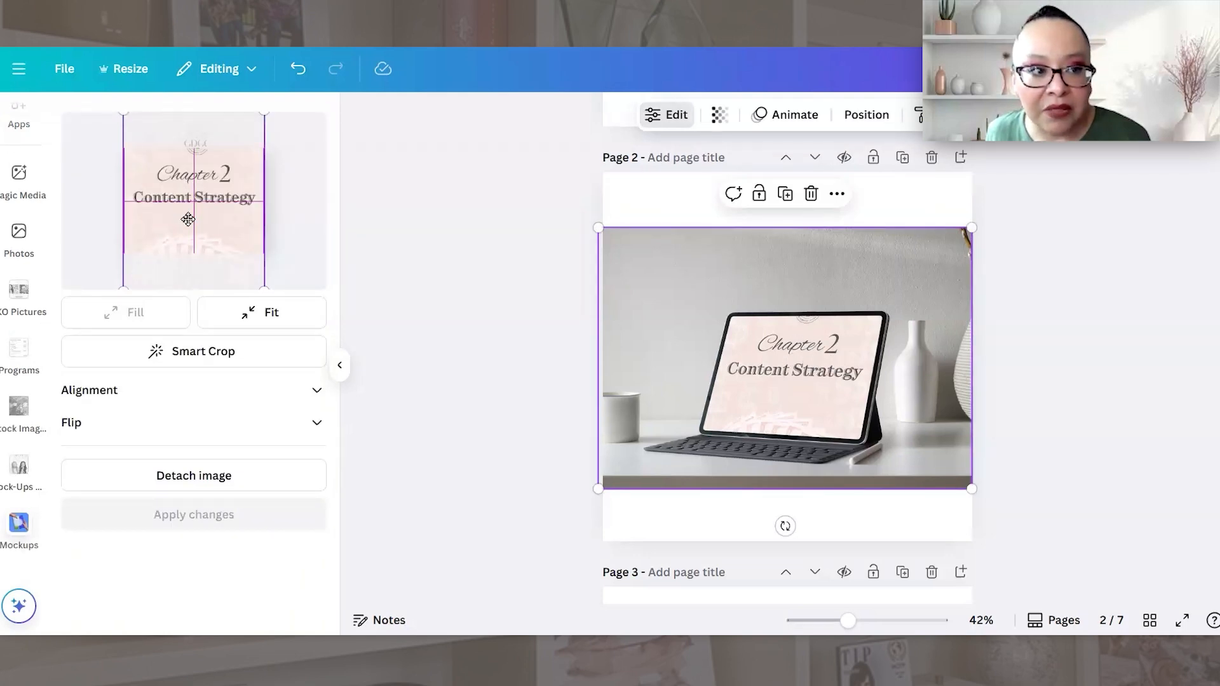
{"action": "left_click_drag", "start_coordinate": [194, 207], "coordinate": [195, 237]}
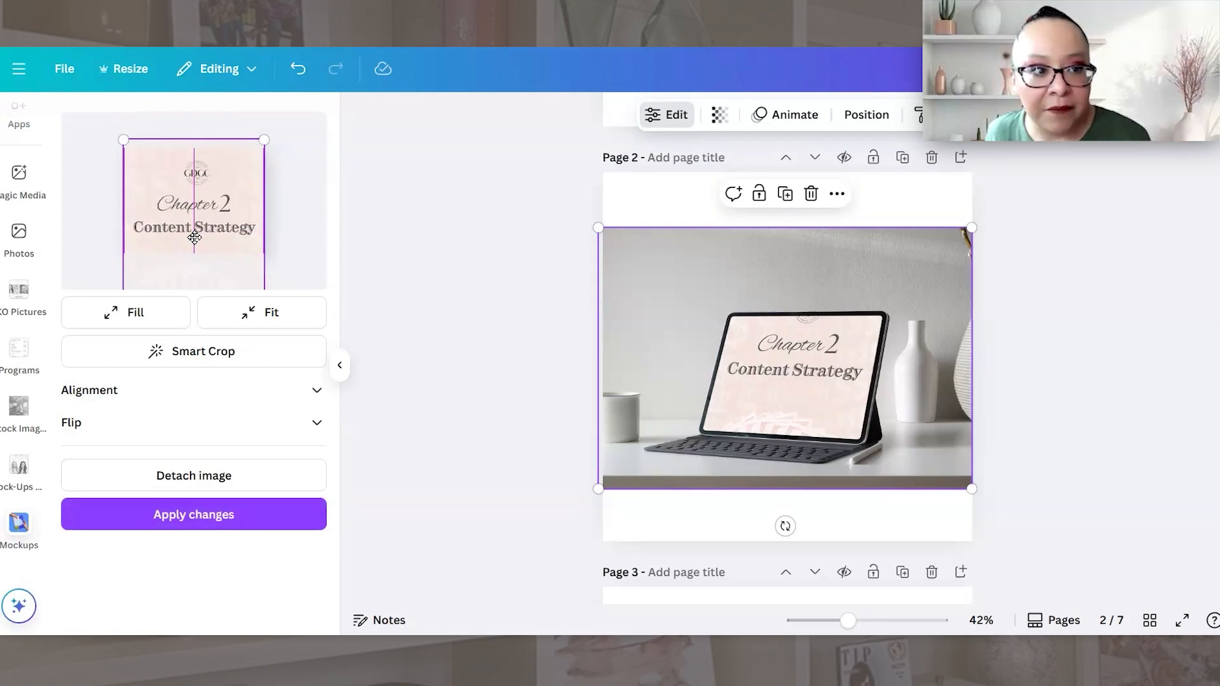
{"action": "left_click", "coordinate": [166, 517]}
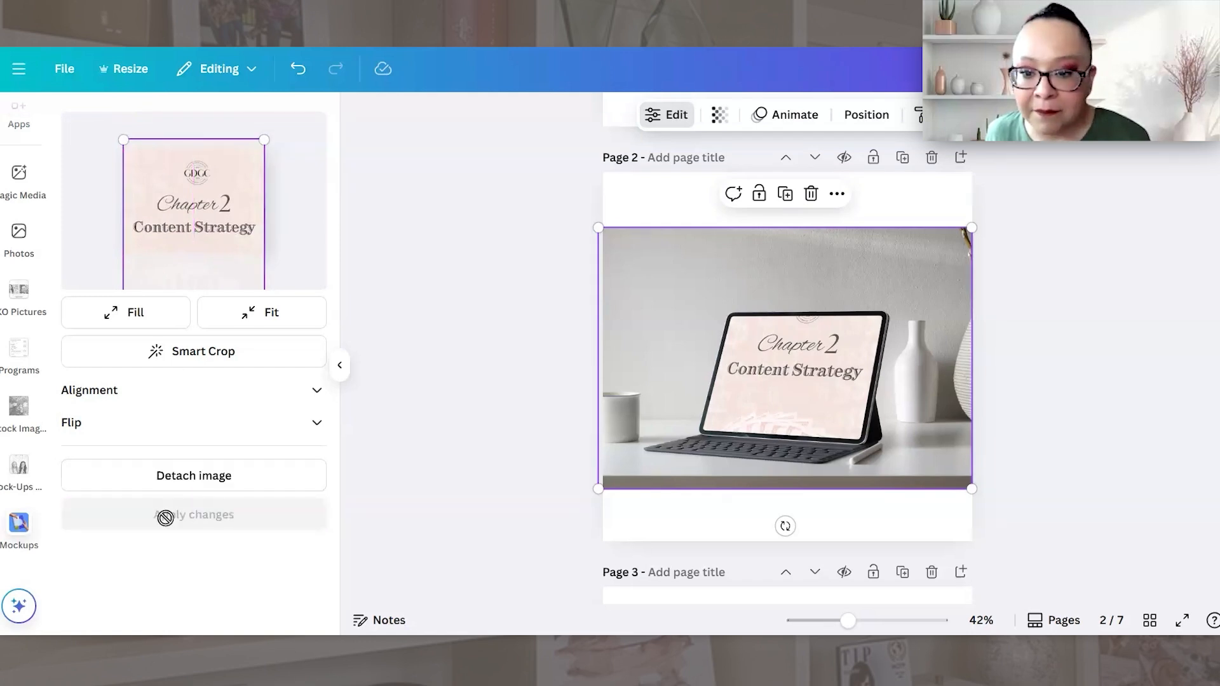
{"action": "left_click", "coordinate": [518, 402]}
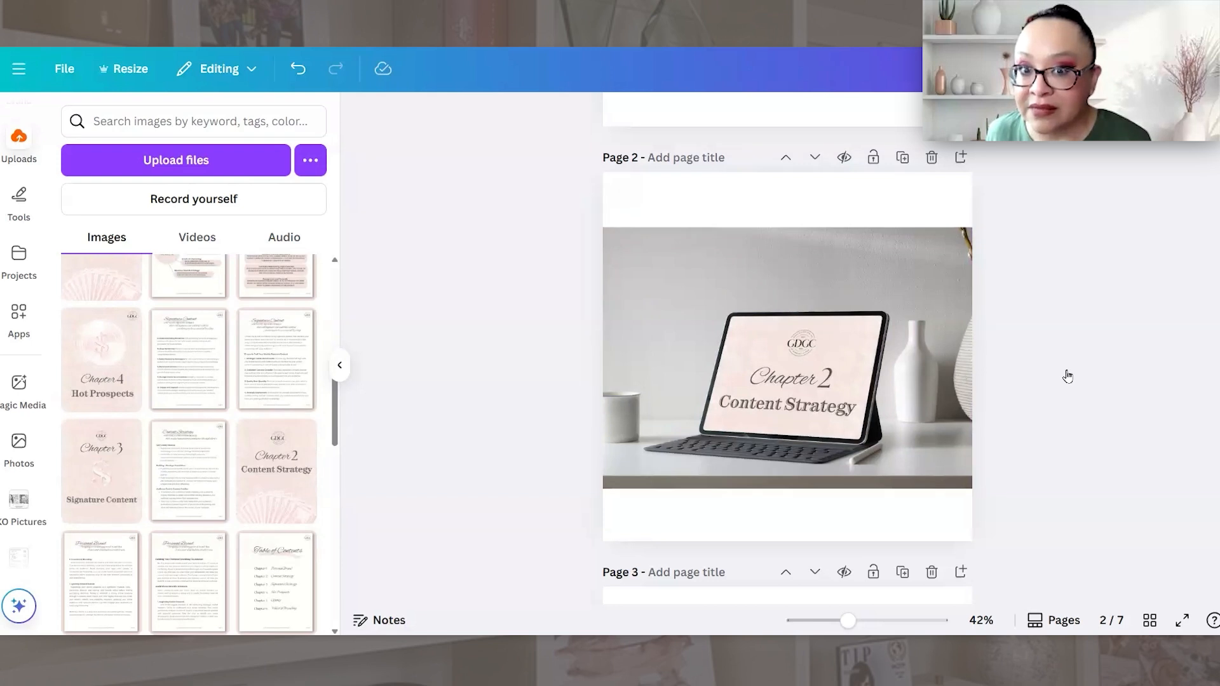
Step: Download only the current page (Page 2) as a JPG at size 2.25
{"action": "left_click", "coordinate": [952, 414]}
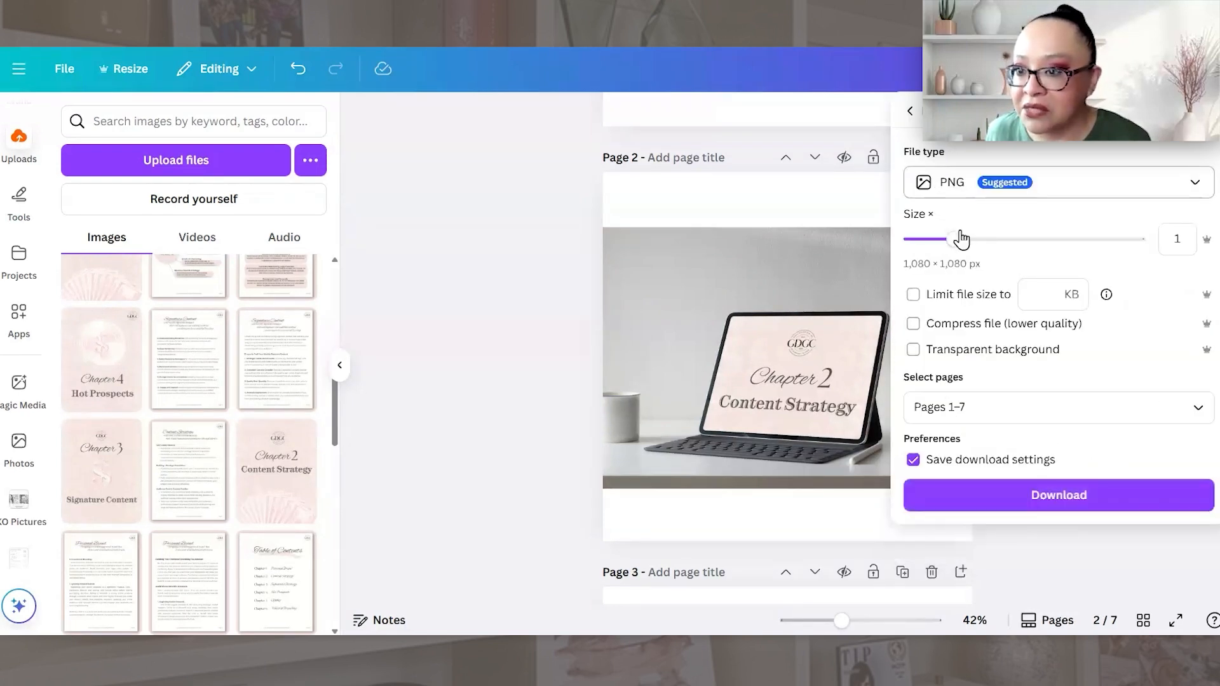
{"action": "left_click", "coordinate": [957, 185]}
{"action": "left_click", "coordinate": [1056, 242]}
{"action": "left_click", "coordinate": [1063, 240]}
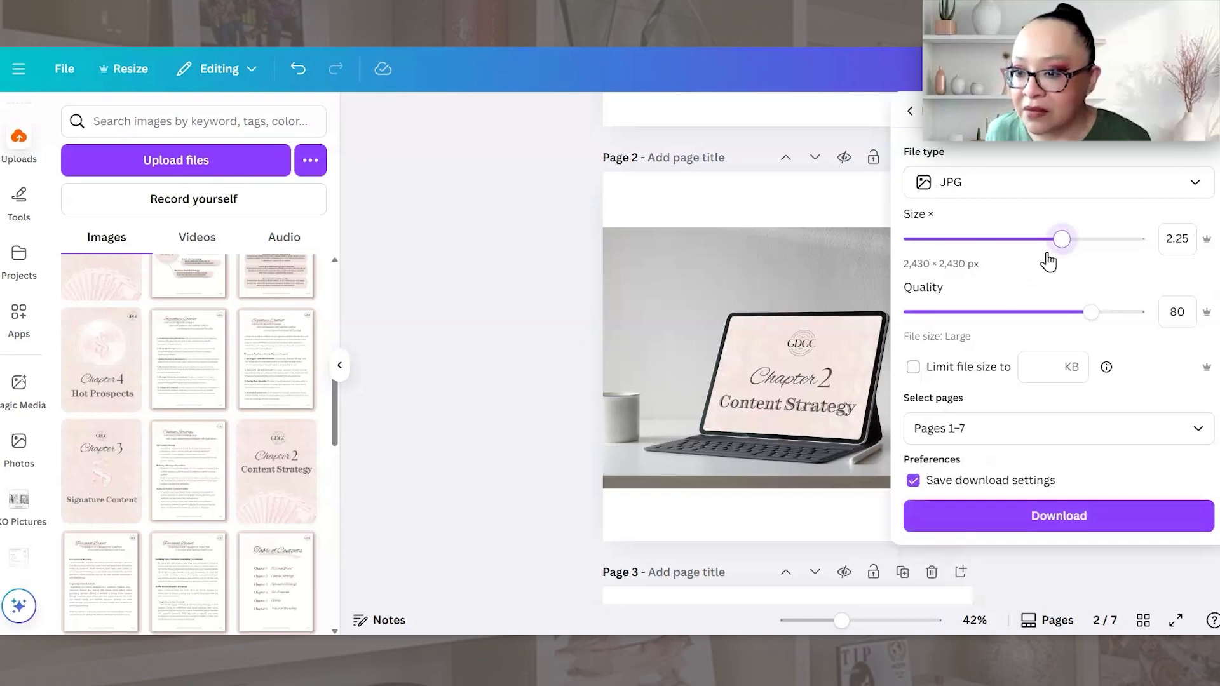
{"action": "left_click", "coordinate": [977, 434]}
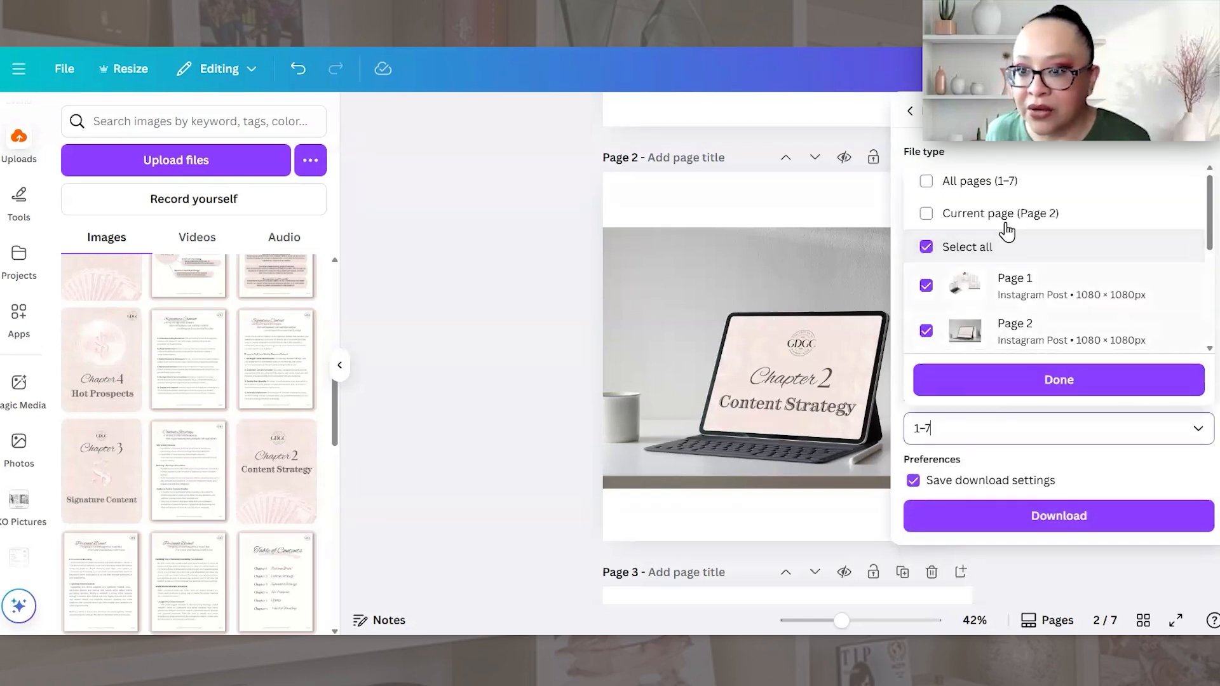
{"action": "left_click", "coordinate": [1006, 219]}
{"action": "left_click", "coordinate": [1053, 384]}
{"action": "left_click", "coordinate": [1063, 525]}
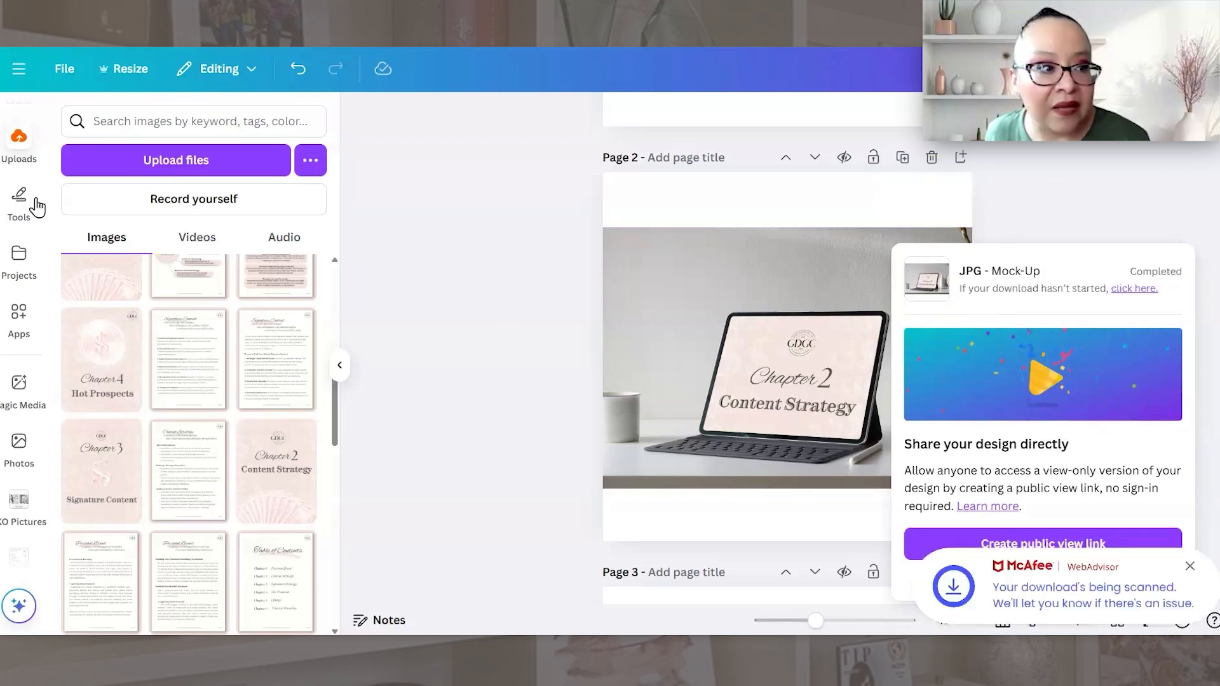
Step: Upload the downloaded tablet mockup JPG and place it on page 2
{"action": "scroll", "coordinate": [16, 254], "scroll_direction": "up", "scroll_amount": 2}
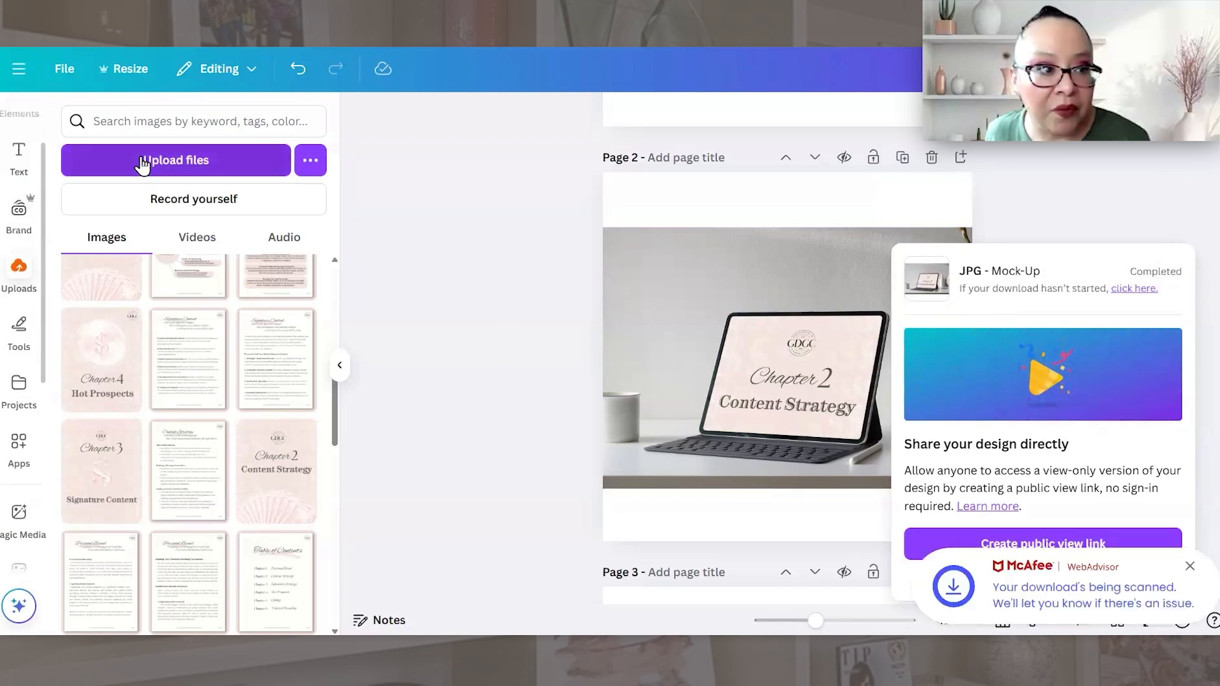
{"action": "scroll", "coordinate": [129, 295], "scroll_direction": "up", "scroll_amount": 3}
{"action": "left_click", "coordinate": [169, 164]}
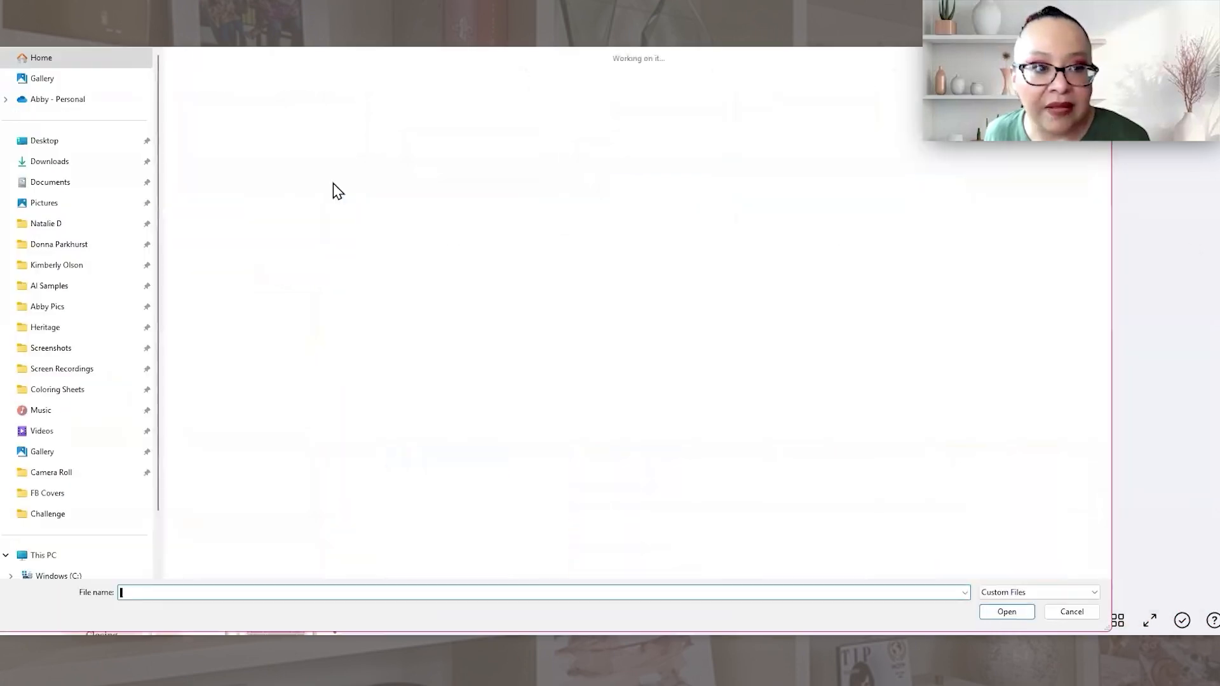
{"action": "double_click", "coordinate": [265, 158]}
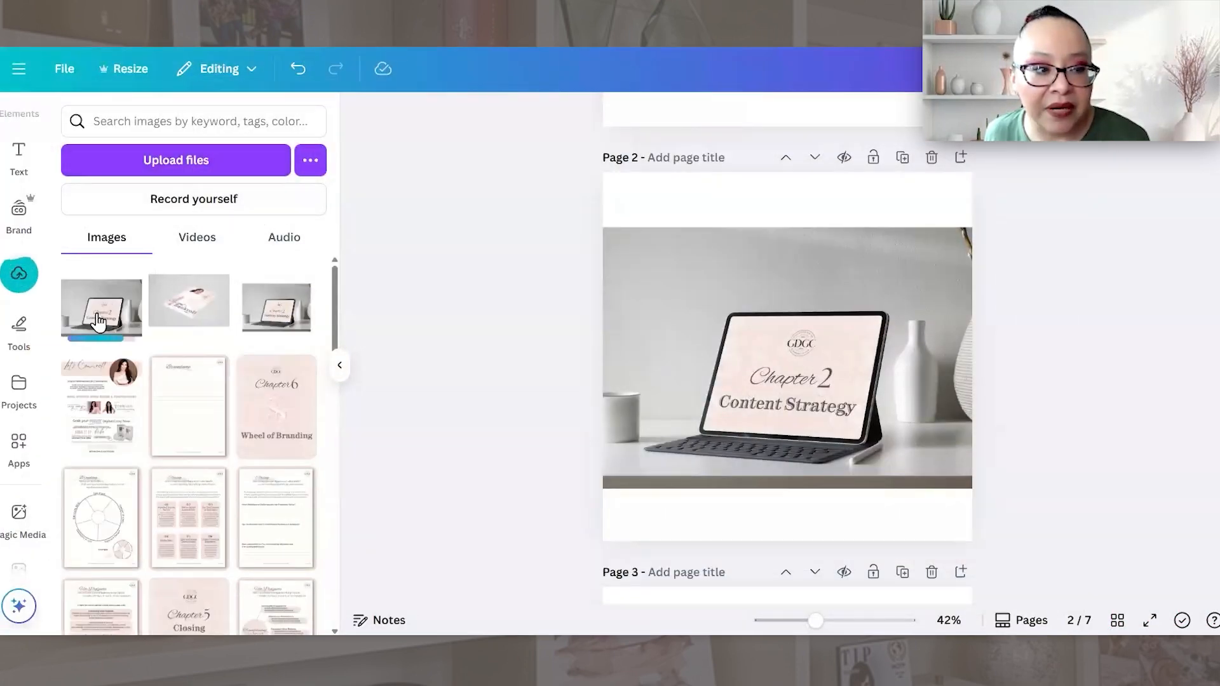
{"action": "left_click", "coordinate": [108, 316]}
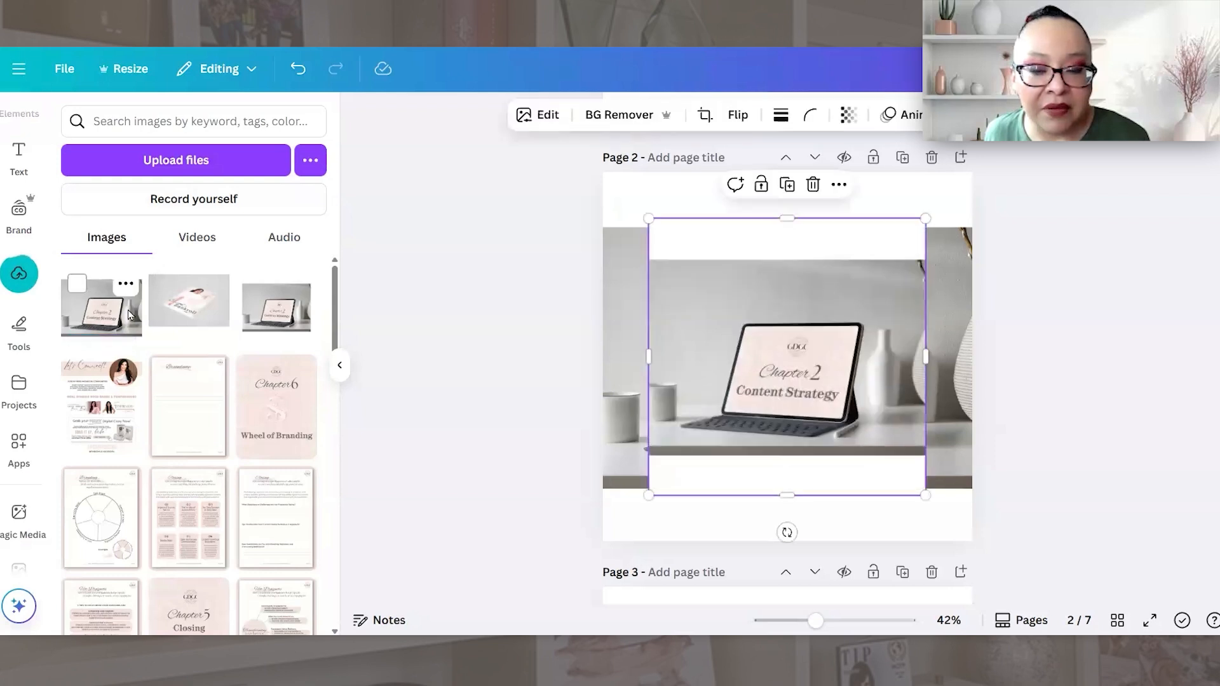
Step: Delete the original tablet mockup behind the uploaded image and remove the uploaded image's background
{"action": "left_click", "coordinate": [953, 291]}
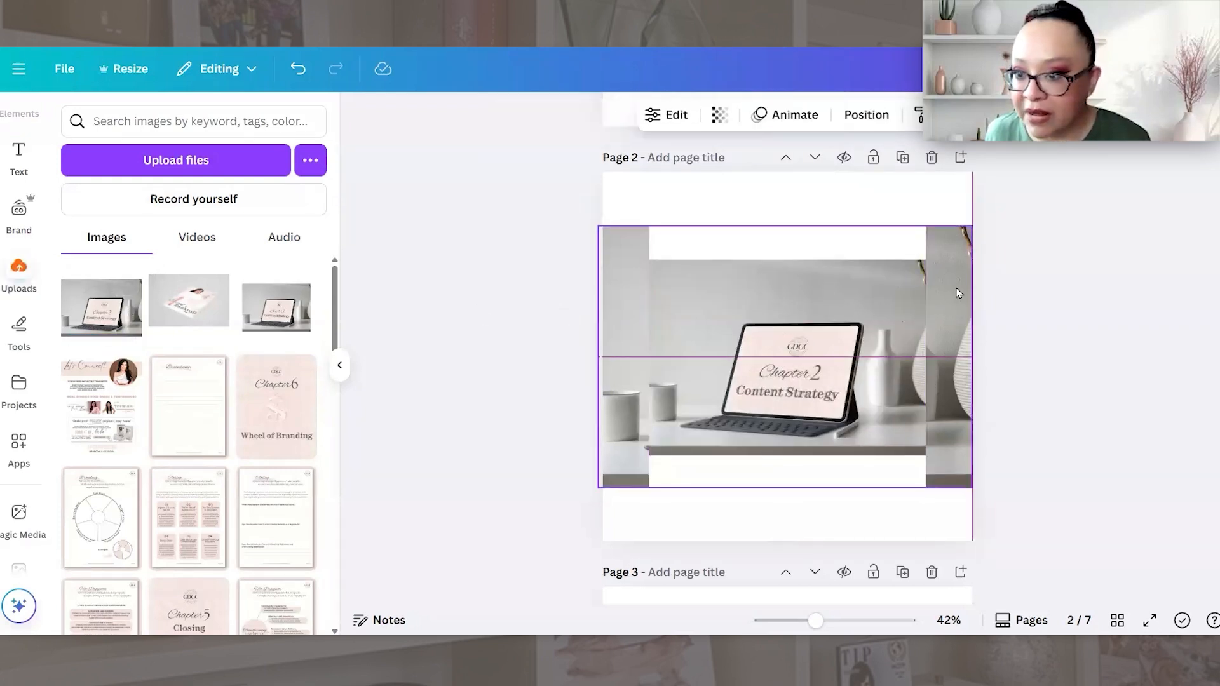
{"action": "left_click", "coordinate": [881, 331]}
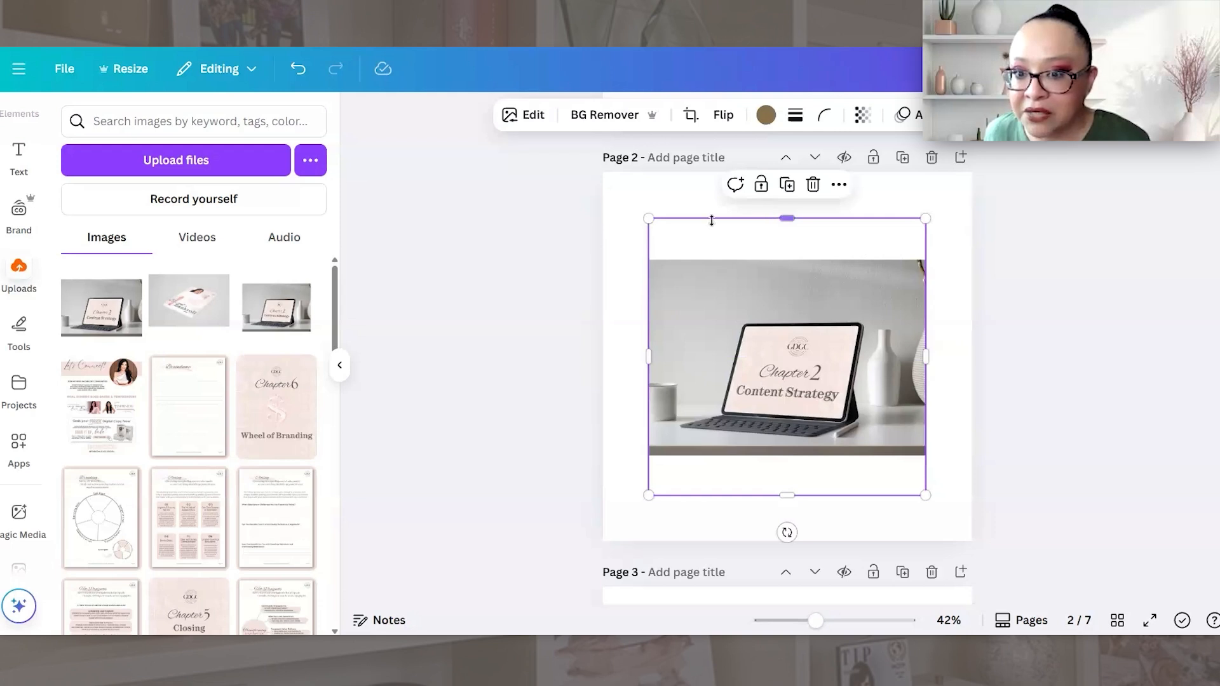
{"action": "left_click", "coordinate": [623, 116]}
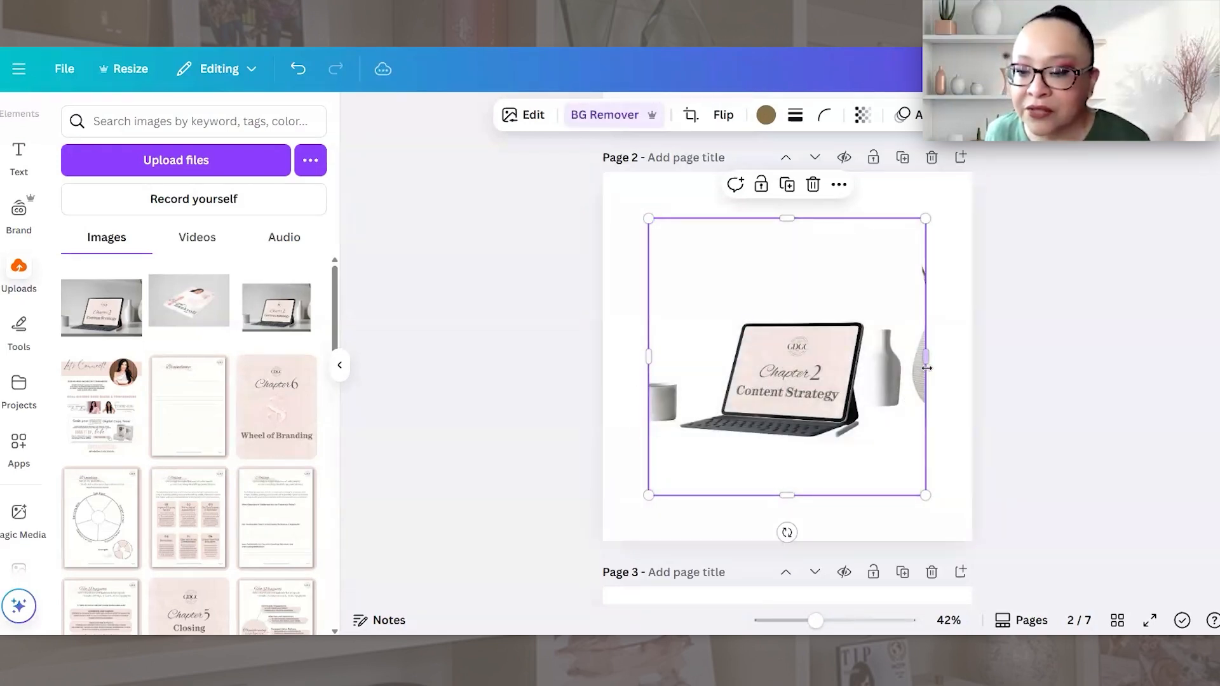
Step: Crop both sides of the tablet image to a width of about 561, cutting off the vases and the cup
{"action": "left_click_drag", "start_coordinate": [921, 376], "coordinate": [868, 419]}
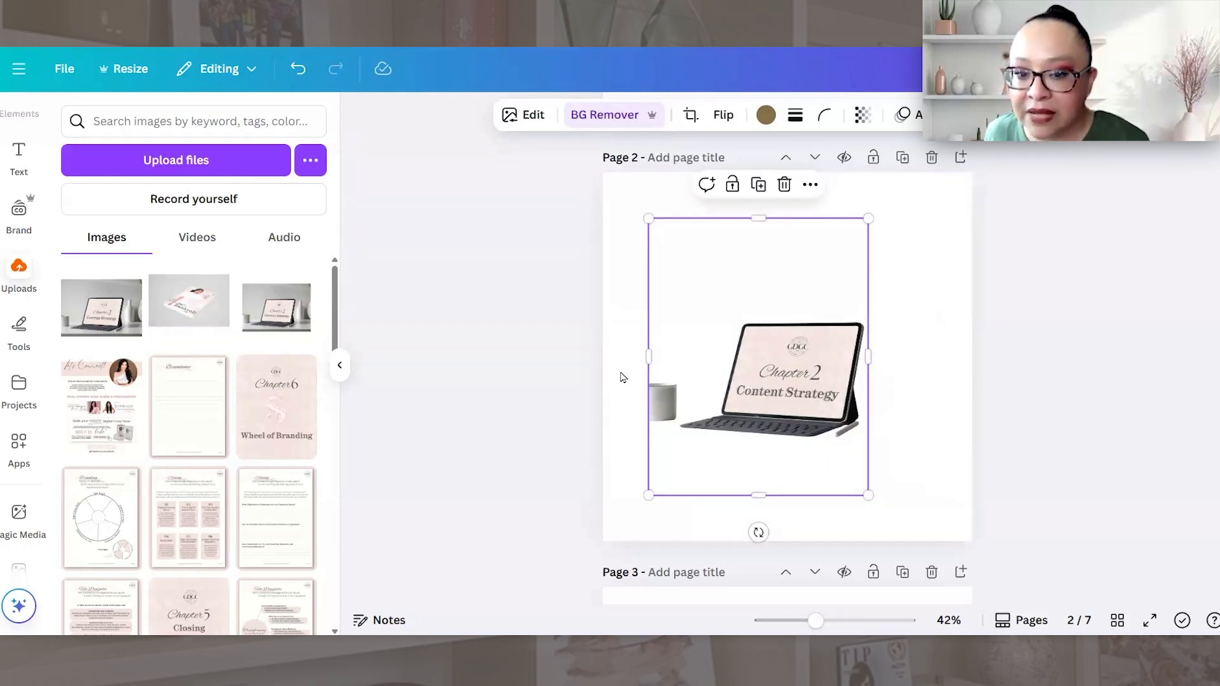
{"action": "left_click_drag", "start_coordinate": [648, 357], "coordinate": [672, 362]}
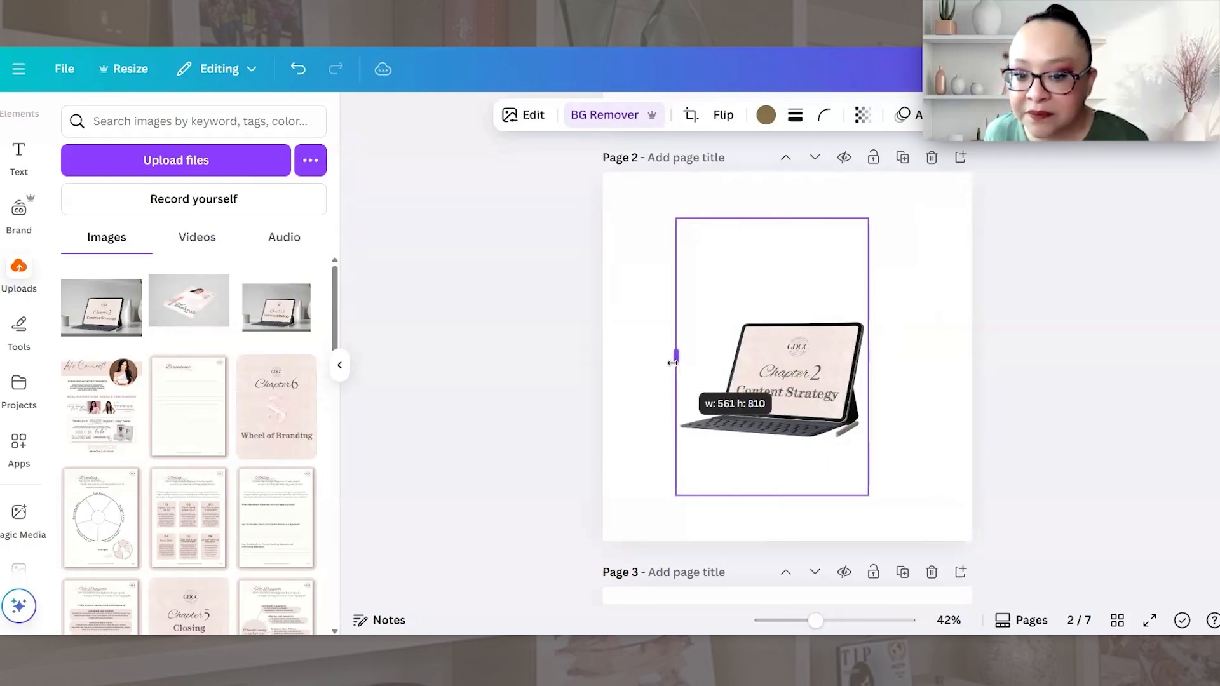
{"action": "left_click_drag", "start_coordinate": [651, 431], "coordinate": [648, 445]}
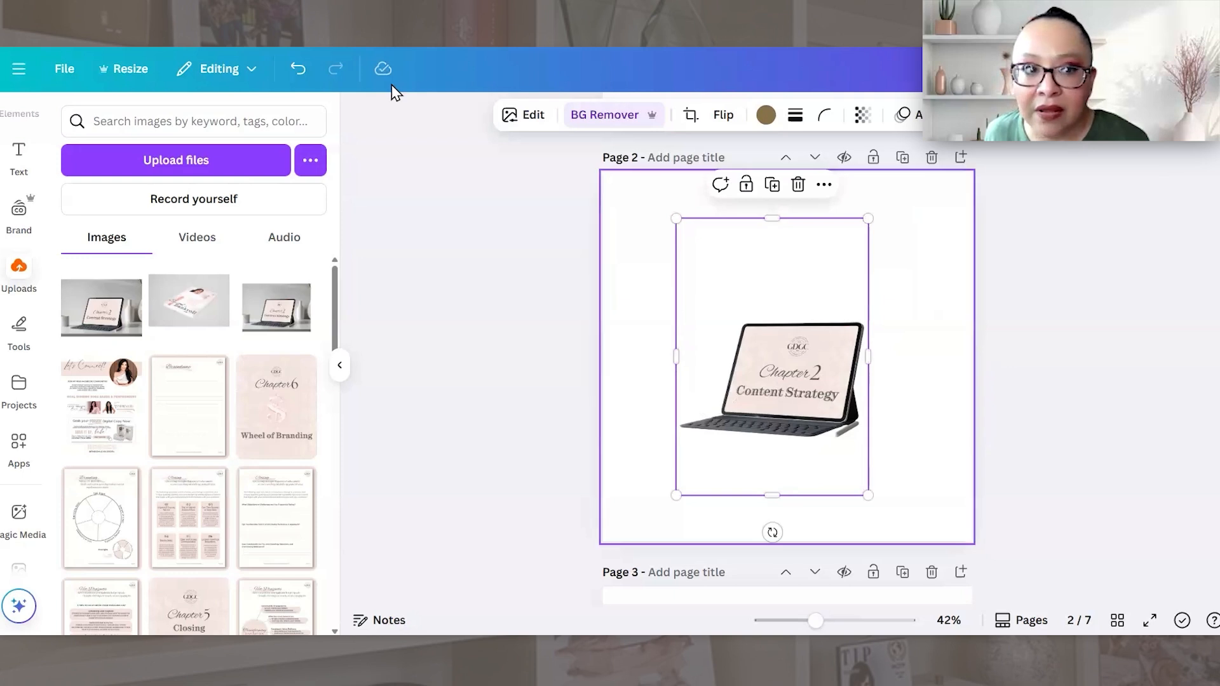
Step: Undo both side crops and erase the cup and vases from the tablet image using the background eraser at brush size 81
{"action": "left_click", "coordinate": [288, 67]}
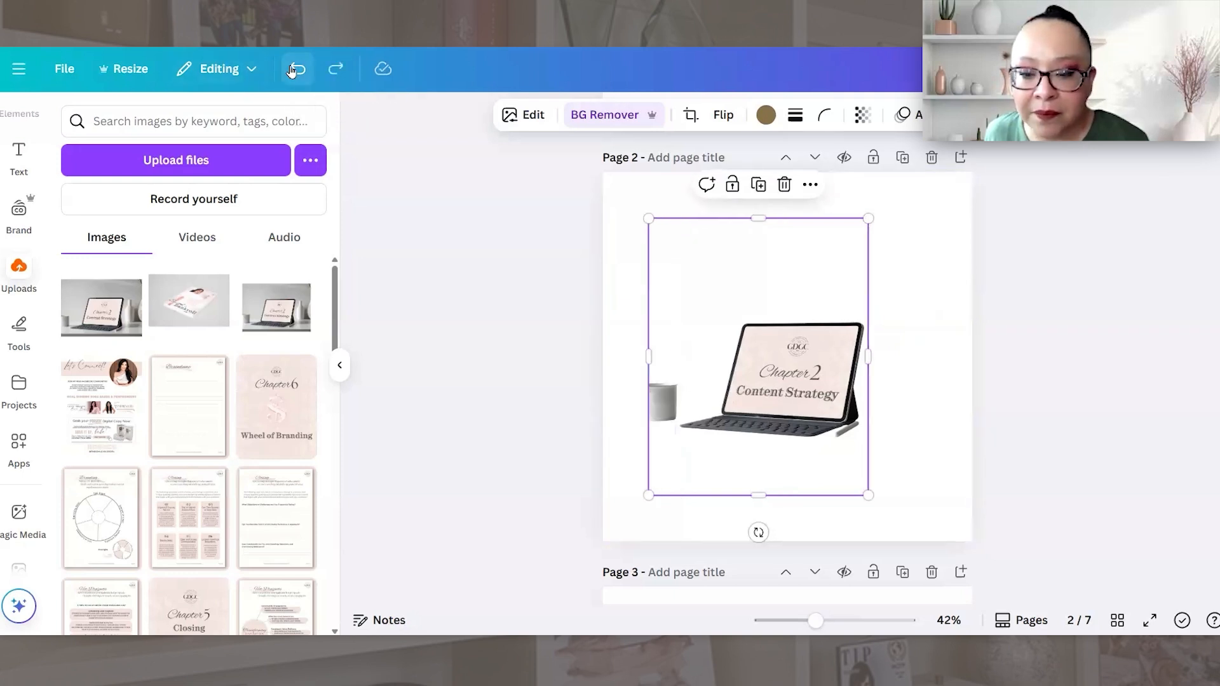
{"action": "left_click", "coordinate": [291, 66]}
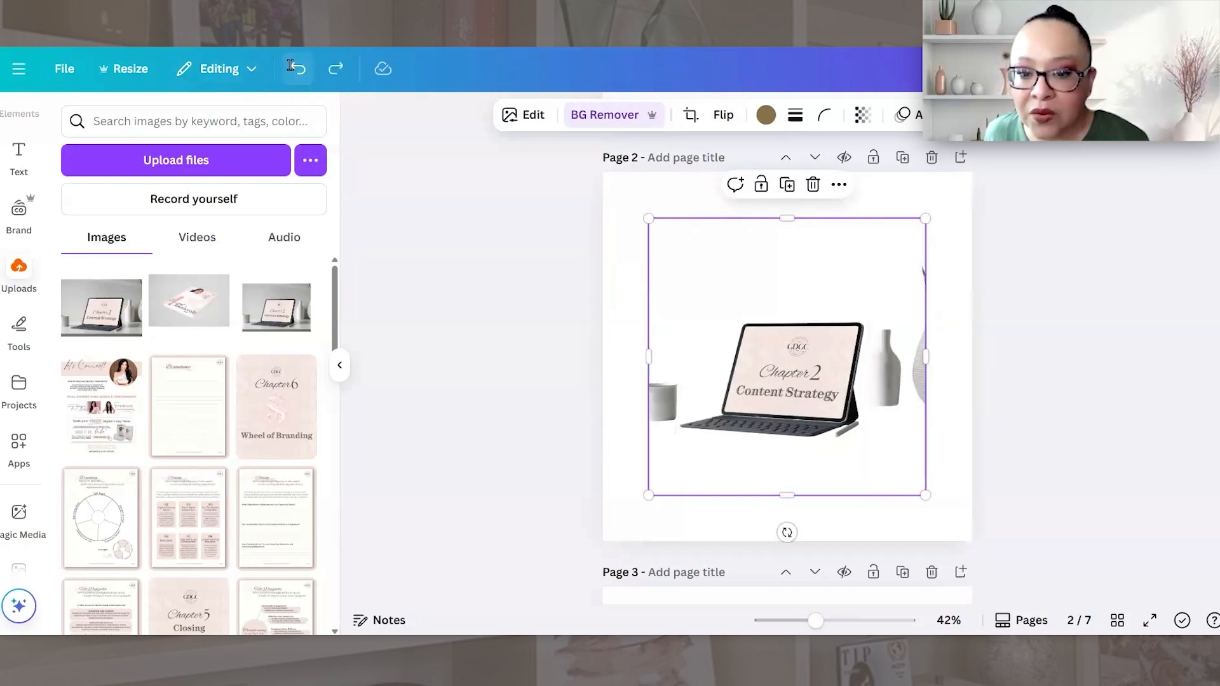
{"action": "left_click", "coordinate": [603, 114]}
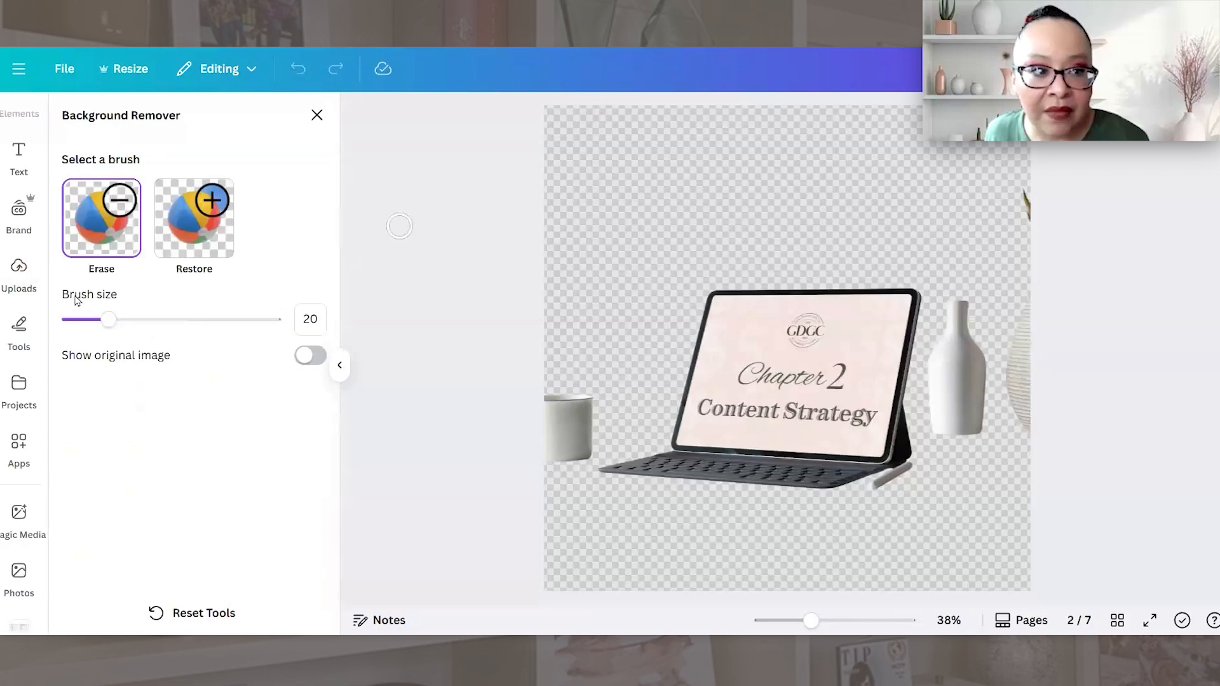
{"action": "left_click_drag", "start_coordinate": [220, 319], "coordinate": [234, 319]}
{"action": "left_click_drag", "start_coordinate": [599, 473], "coordinate": [553, 422]}
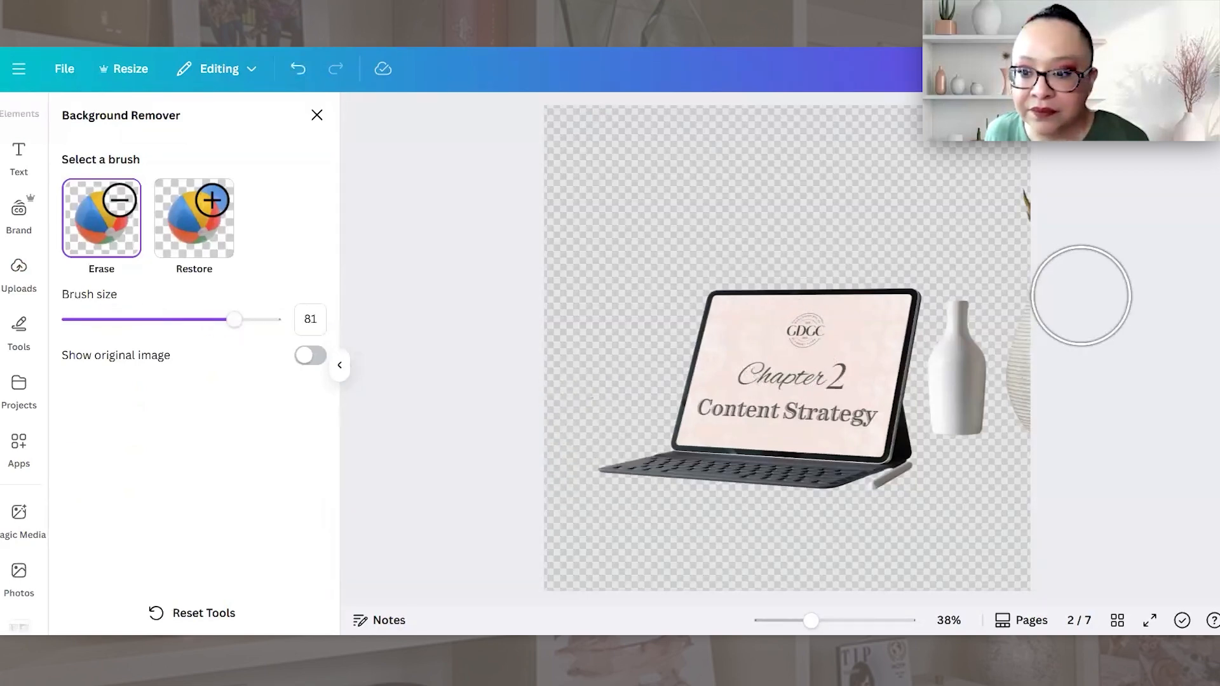
{"action": "mouse_move", "coordinate": [991, 318]}
{"action": "left_mouse_down"}
{"action": "mouse_move", "coordinate": [959, 390]}
{"action": "mouse_move", "coordinate": [972, 414]}
{"action": "left_mouse_up"}
{"action": "left_click", "coordinate": [972, 414]}
{"action": "left_click", "coordinate": [609, 367]}
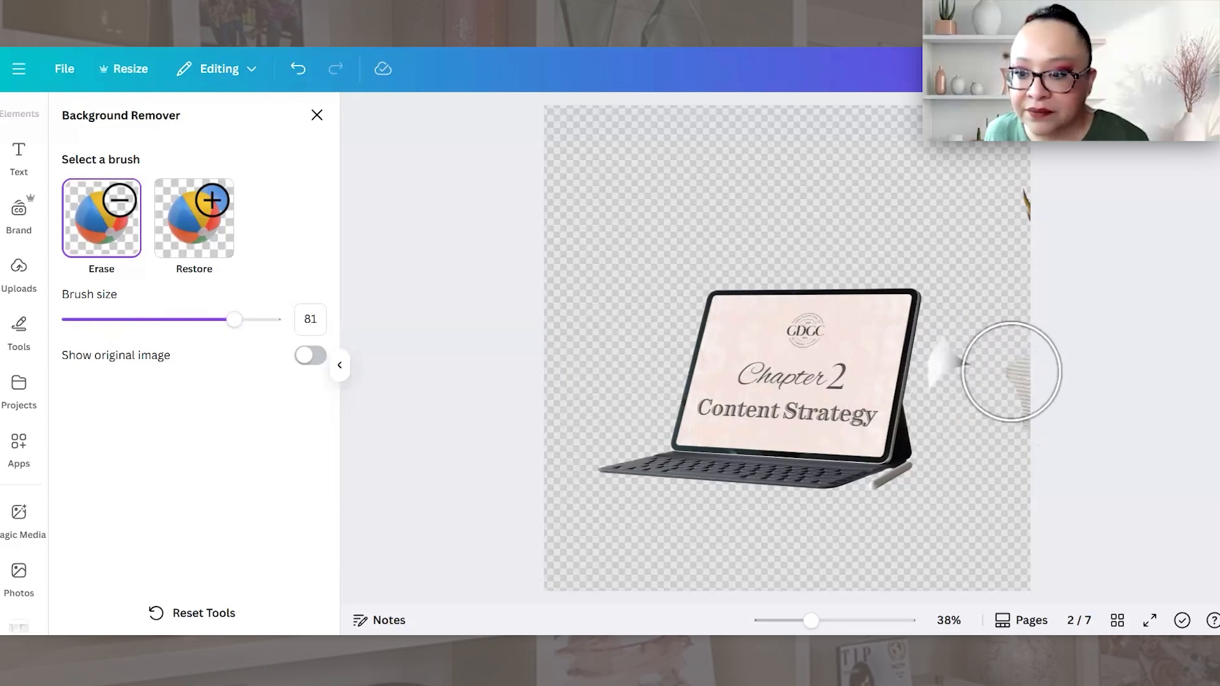
{"action": "mouse_move", "coordinate": [959, 379]}
{"action": "left_mouse_down"}
{"action": "mouse_move", "coordinate": [1027, 374]}
{"action": "mouse_move", "coordinate": [1035, 427]}
{"action": "left_mouse_up"}
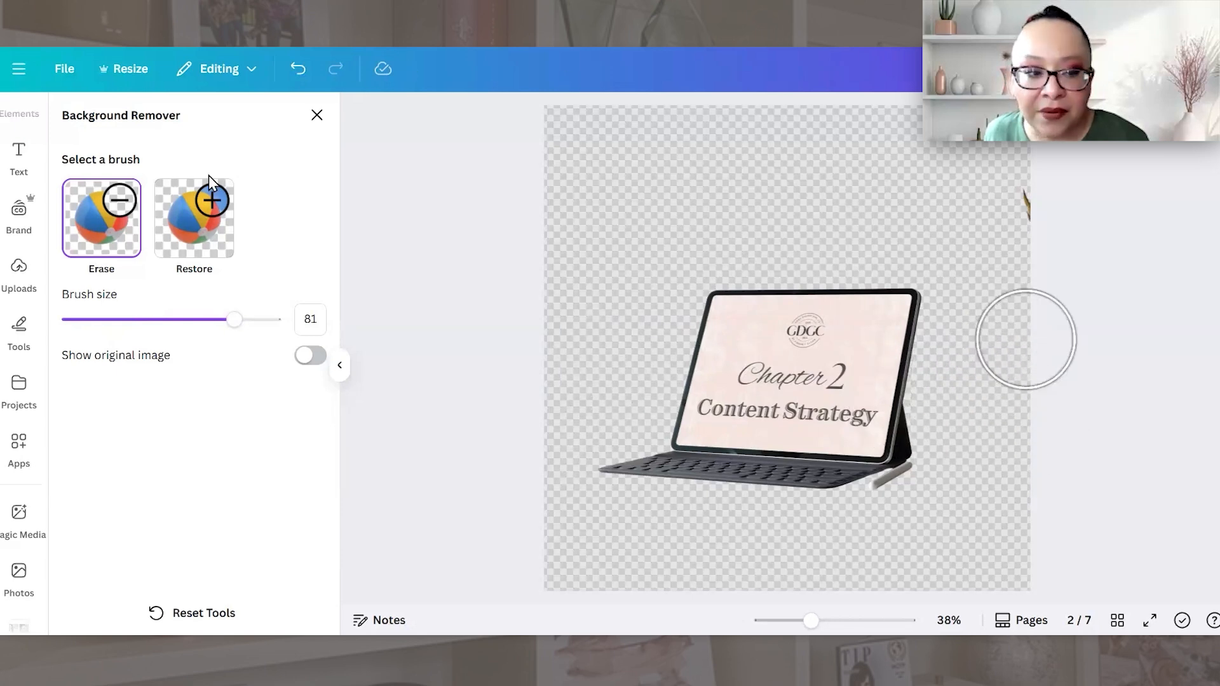
{"action": "left_click", "coordinate": [317, 115]}
{"action": "left_click", "coordinate": [484, 333]}
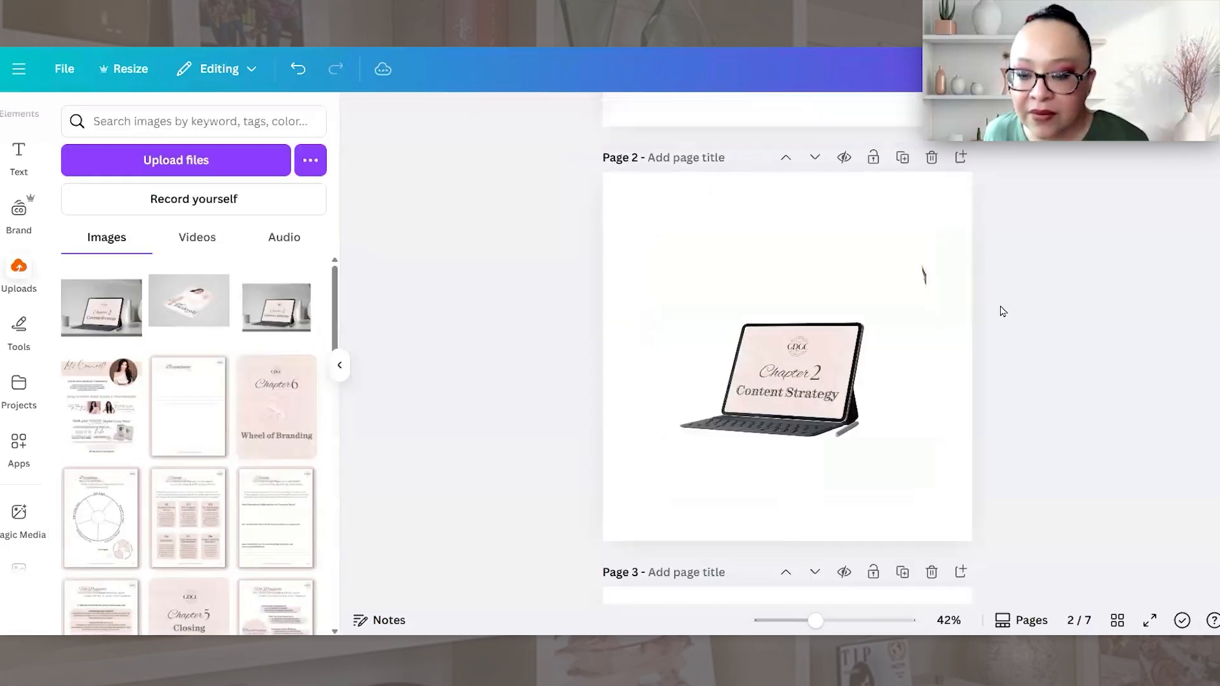
Step: Crop the tablet image on all four sides to fit closely around the tablet and its keyboard, cutting off the leftover fragment
{"action": "left_click", "coordinate": [894, 231]}
{"action": "left_click_drag", "start_coordinate": [900, 218], "coordinate": [883, 382]}
{"action": "left_click_drag", "start_coordinate": [788, 495], "coordinate": [801, 444]}
{"action": "left_click_drag", "start_coordinate": [900, 344], "coordinate": [873, 344]}
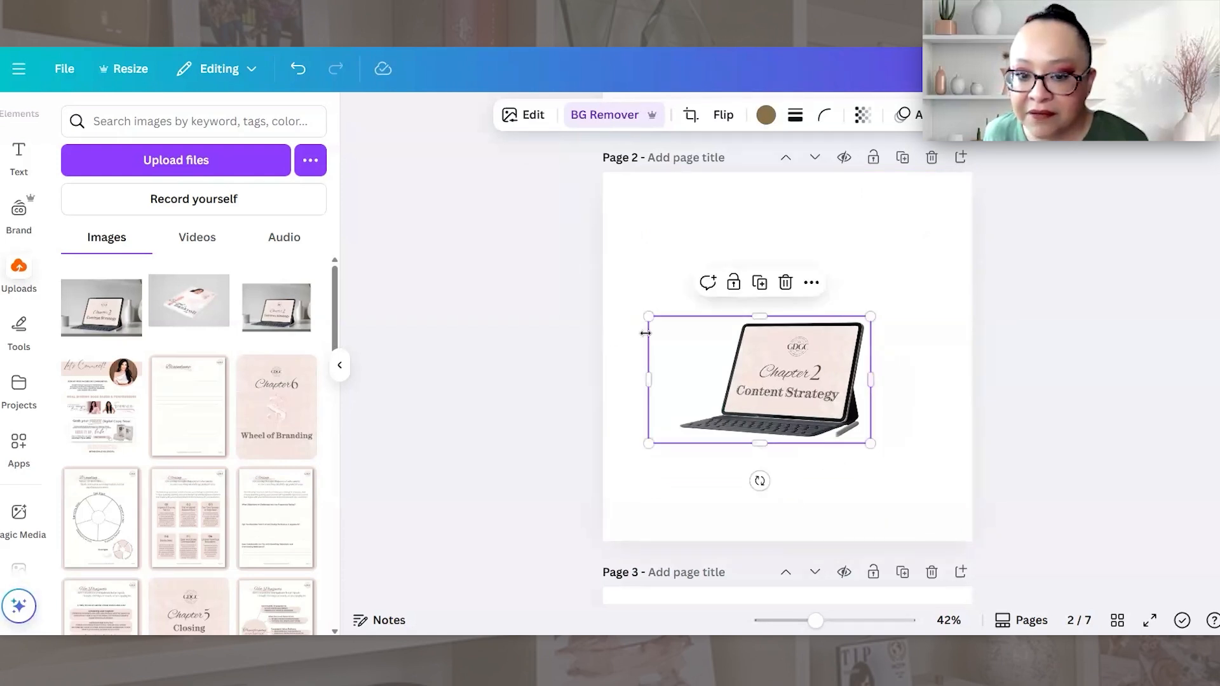
{"action": "left_click_drag", "start_coordinate": [673, 330], "coordinate": [676, 331]}
{"action": "left_click", "coordinate": [901, 383]}
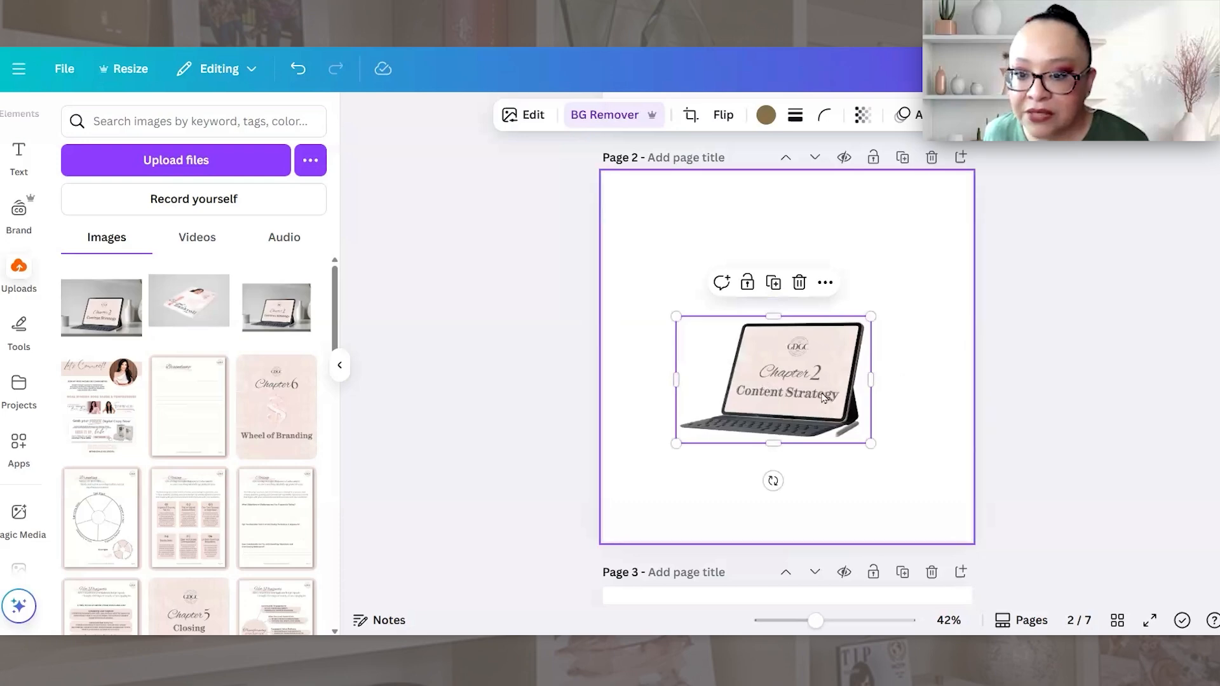
Step: Move the cropped tablet image from page 2 onto page 1, below the page fan
{"action": "left_click_drag", "start_coordinate": [825, 337], "coordinate": [804, 320]}
{"action": "right_click", "coordinate": [792, 324]}
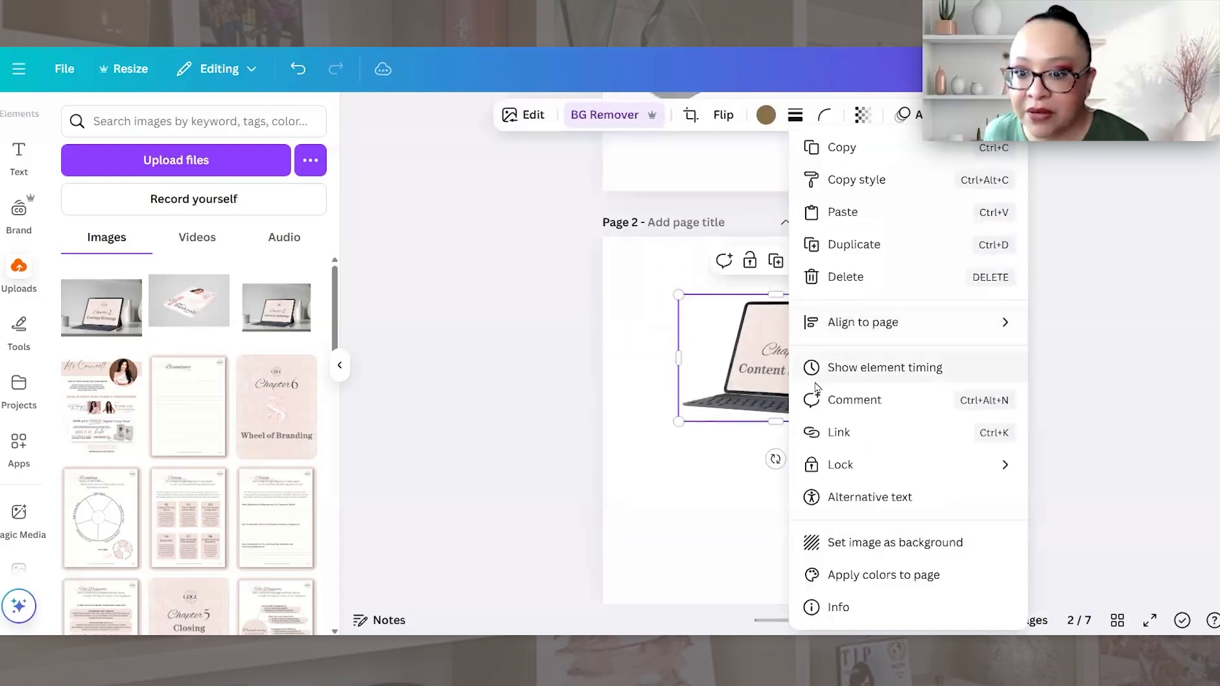
{"action": "left_click", "coordinate": [754, 417]}
{"action": "left_click_drag", "start_coordinate": [755, 417], "coordinate": [784, 136]}
{"action": "scroll", "coordinate": [767, 386], "scroll_direction": "up", "scroll_amount": 5}
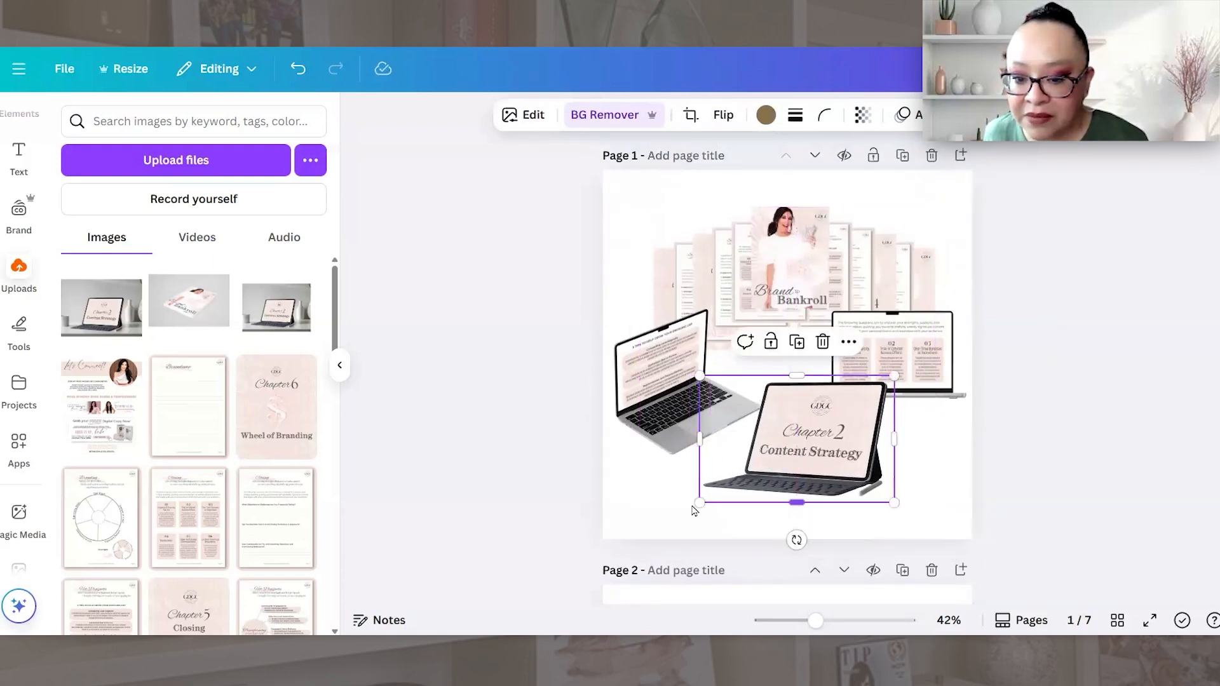
Step: Shrink the Chapter 2 tablet to about 331 by 216 and place it between the two laptops, overlapping the right one
{"action": "left_click_drag", "start_coordinate": [699, 503], "coordinate": [794, 467]}
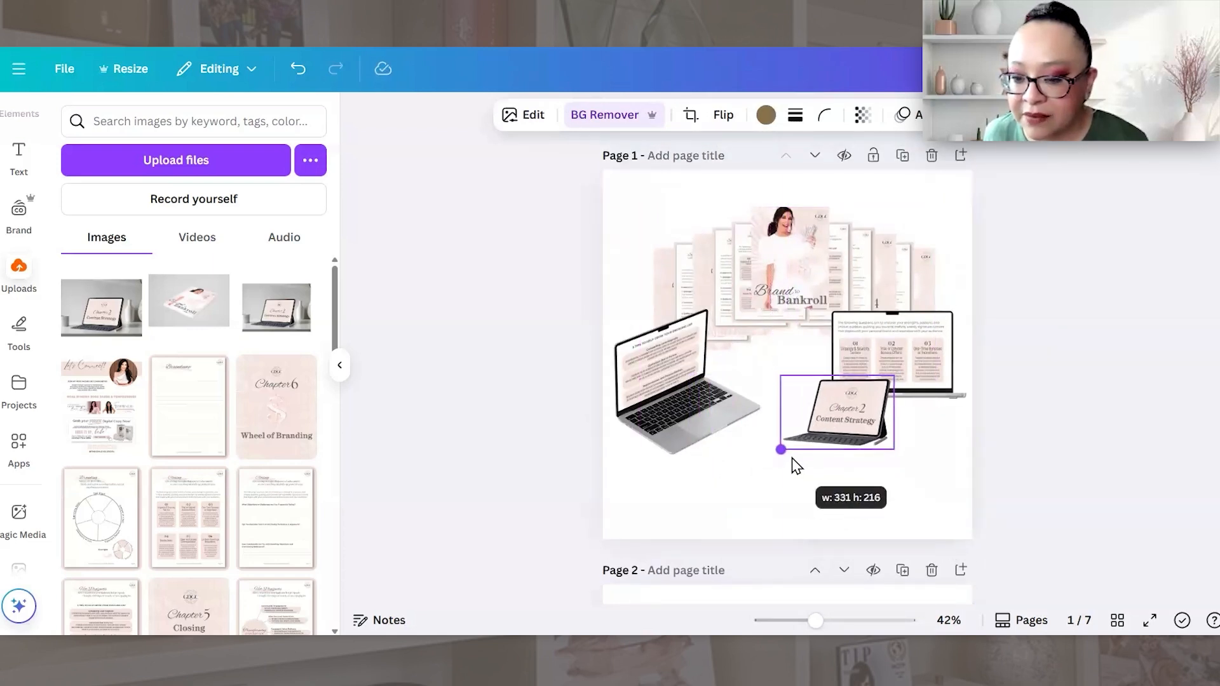
{"action": "left_click_drag", "start_coordinate": [820, 410], "coordinate": [770, 379]}
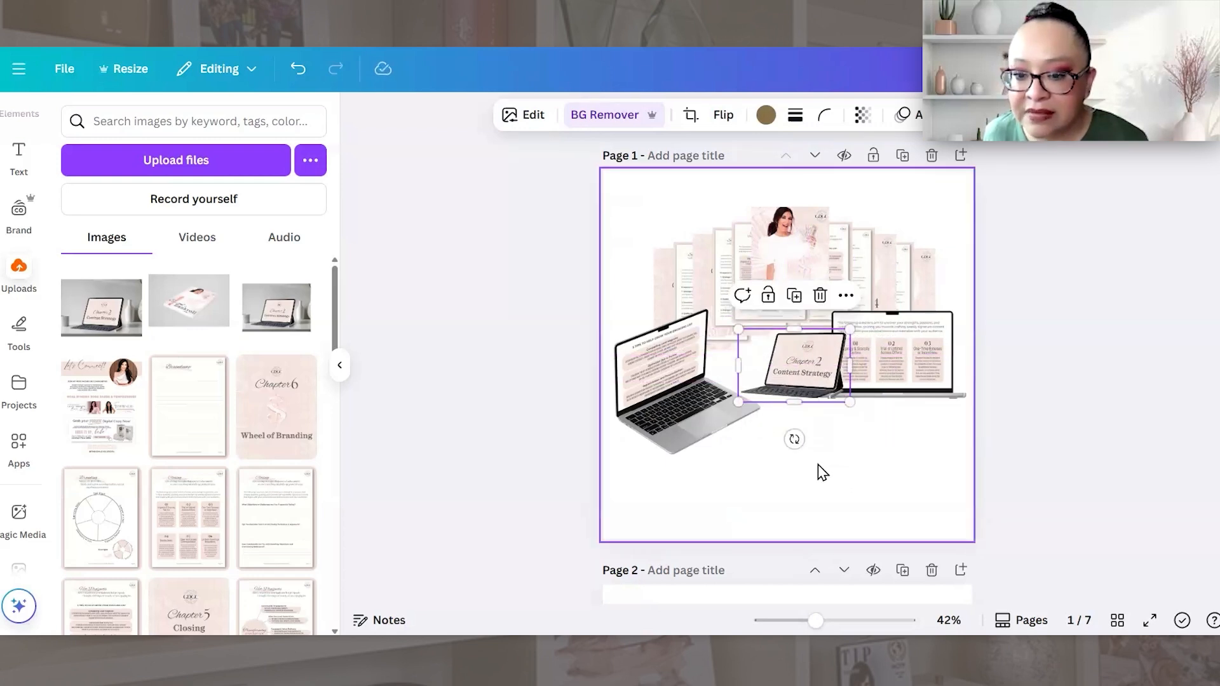
{"action": "left_click", "coordinate": [917, 500]}
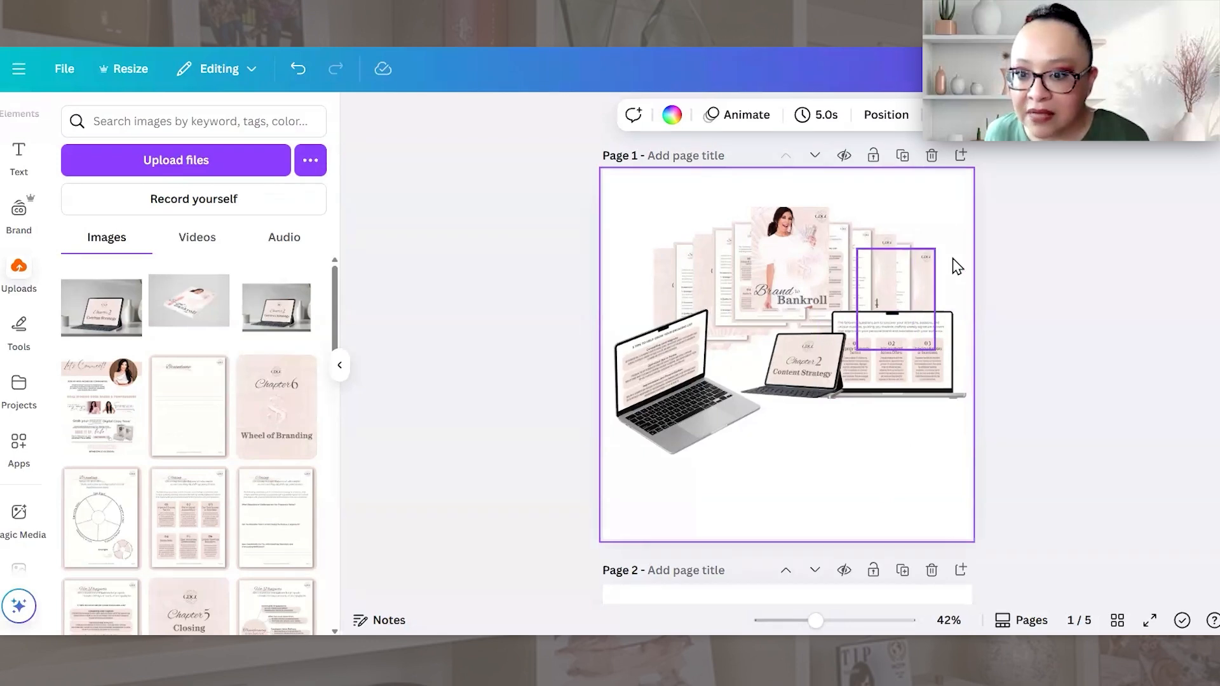
{"action": "left_click_drag", "start_coordinate": [956, 262], "coordinate": [627, 277]}
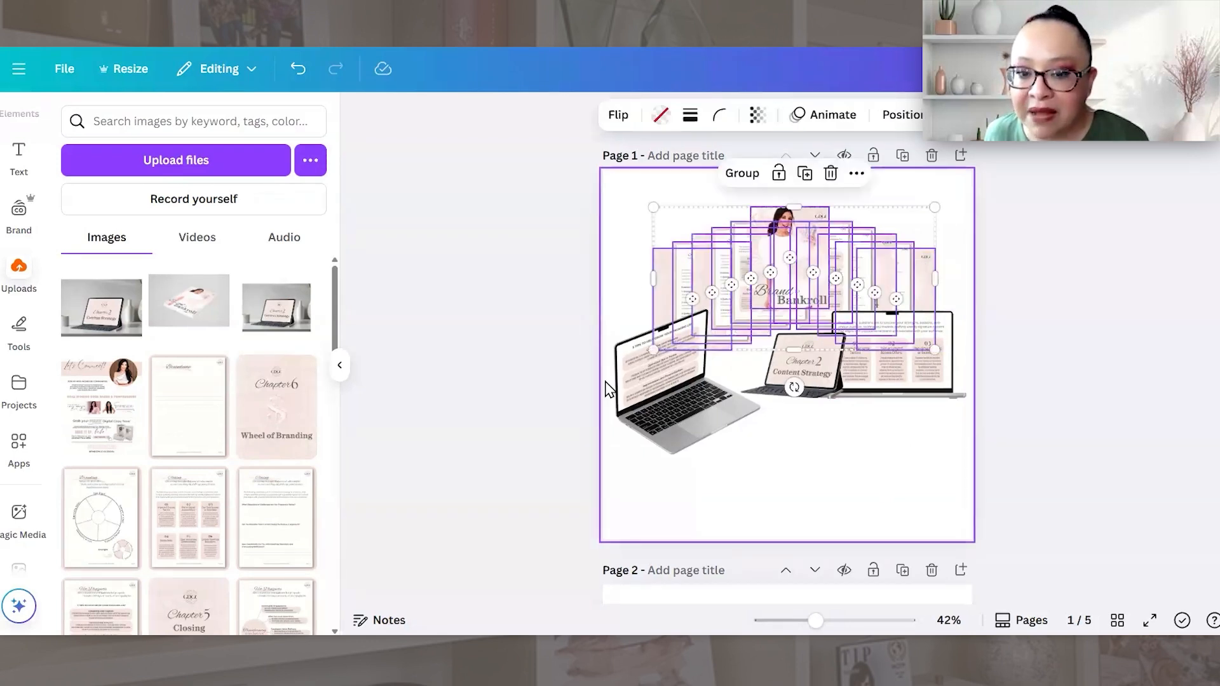
{"action": "left_click", "coordinate": [627, 371]}
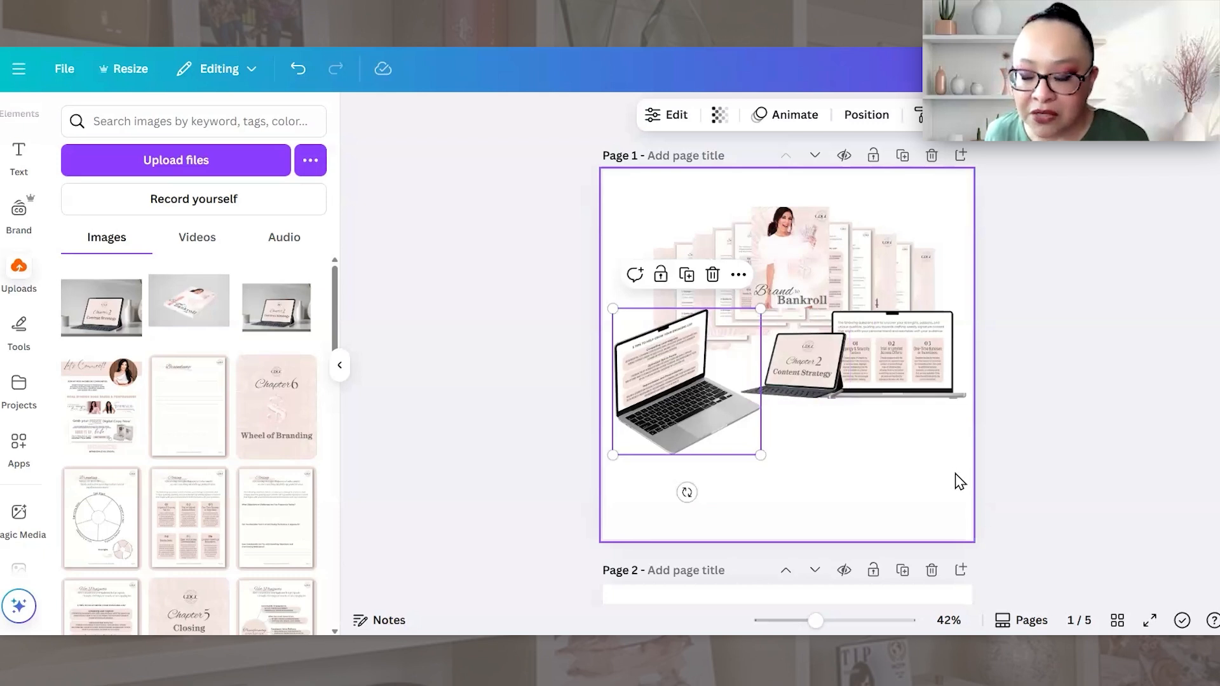
{"action": "left_click", "coordinate": [850, 419]}
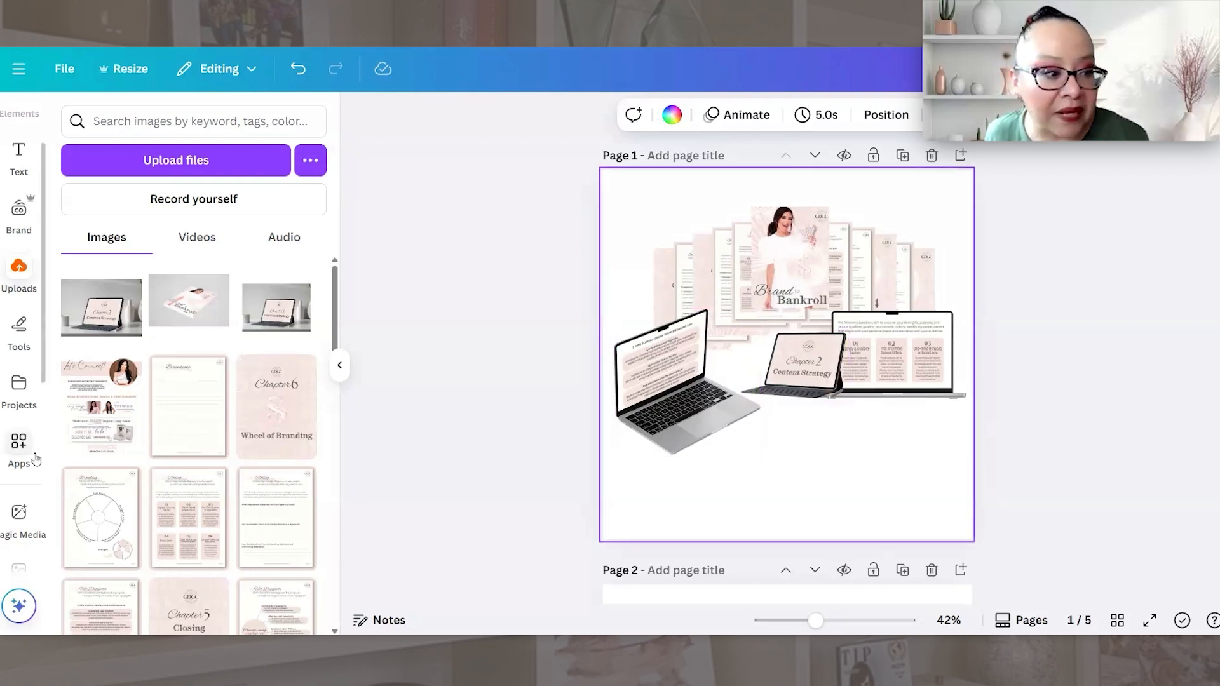
Step: Add the plain upright black-framed tablet mockup from the Tablets & TV mockups to page 1
{"action": "scroll", "coordinate": [22, 444], "scroll_direction": "down", "scroll_amount": 5}
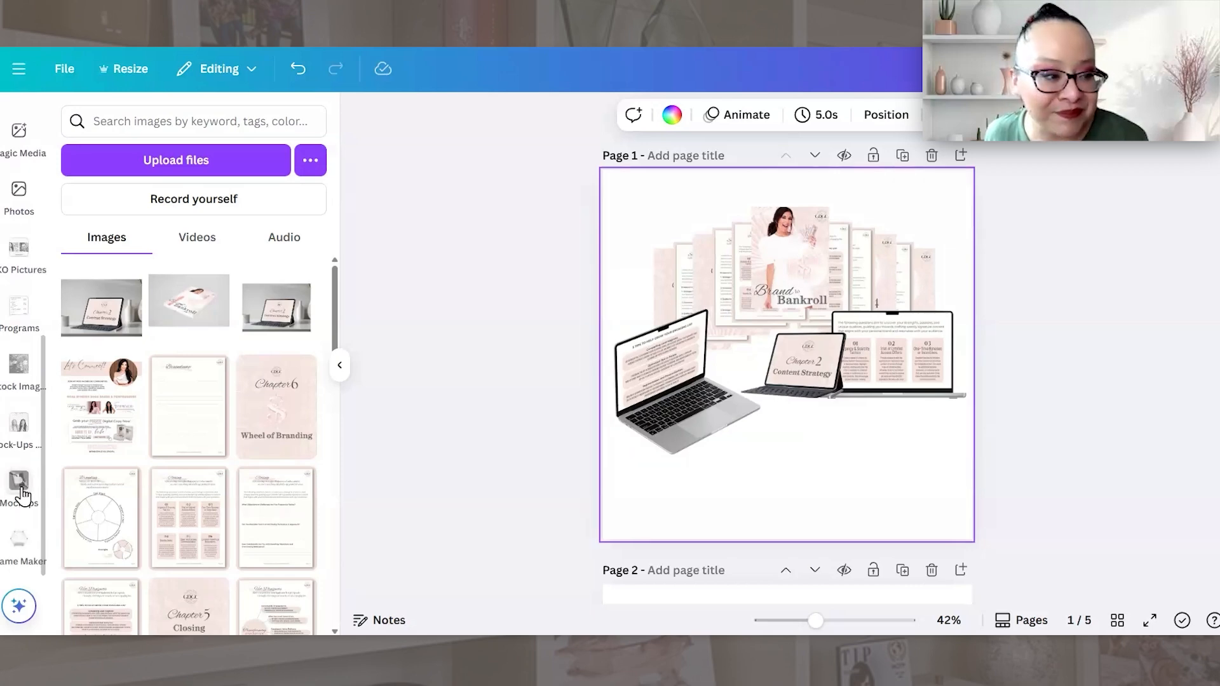
{"action": "left_click", "coordinate": [19, 490]}
{"action": "scroll", "coordinate": [182, 453], "scroll_direction": "down", "scroll_amount": 4}
{"action": "scroll", "coordinate": [191, 448], "scroll_direction": "down", "scroll_amount": 3}
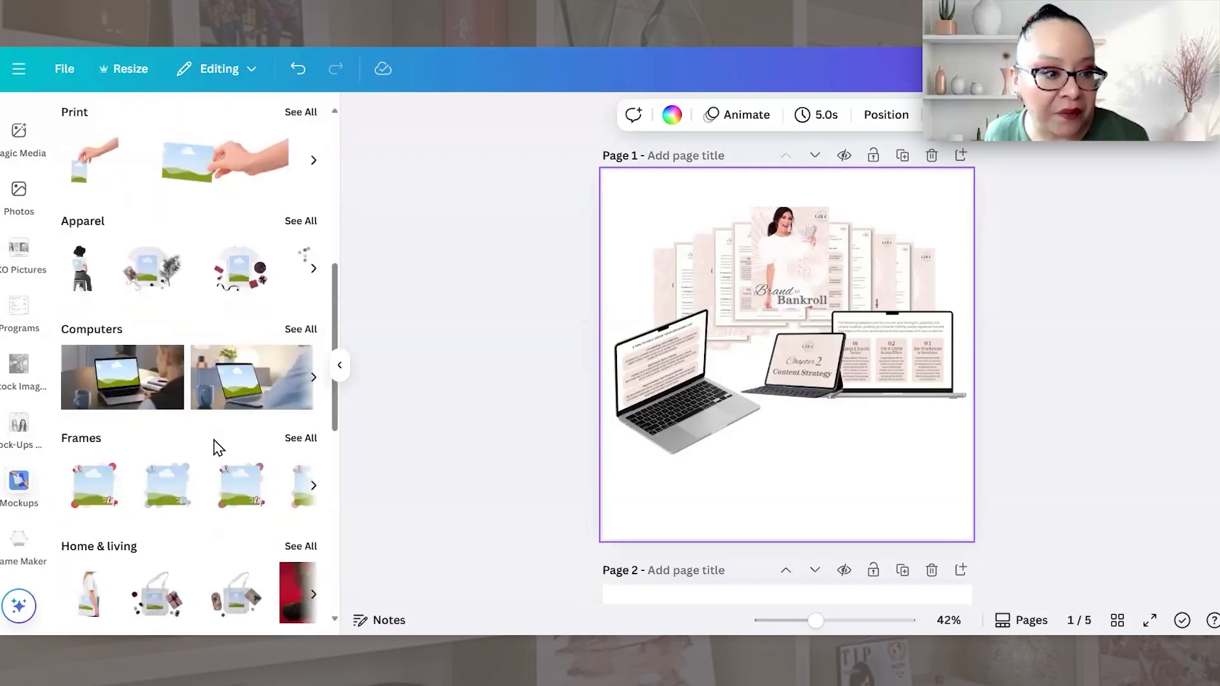
{"action": "scroll", "coordinate": [248, 380], "scroll_direction": "down", "scroll_amount": 8}
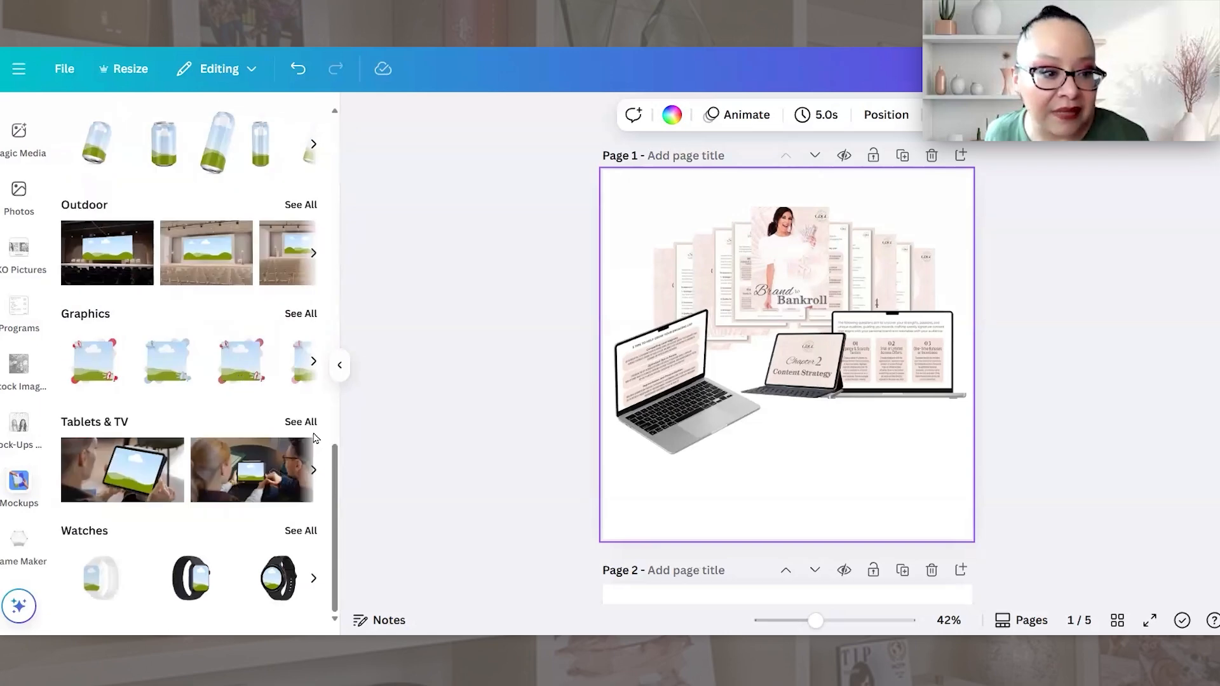
{"action": "left_click", "coordinate": [297, 416]}
{"action": "scroll", "coordinate": [289, 438], "scroll_direction": "down", "scroll_amount": 5}
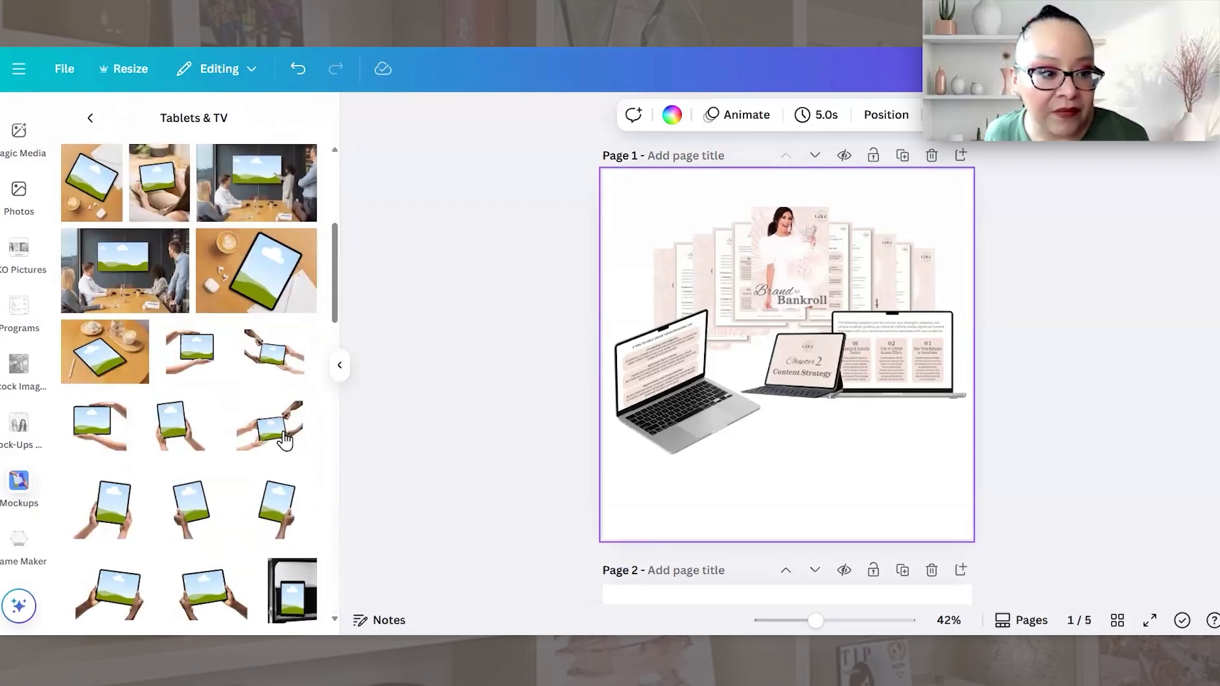
{"action": "scroll", "coordinate": [284, 444], "scroll_direction": "down", "scroll_amount": 3}
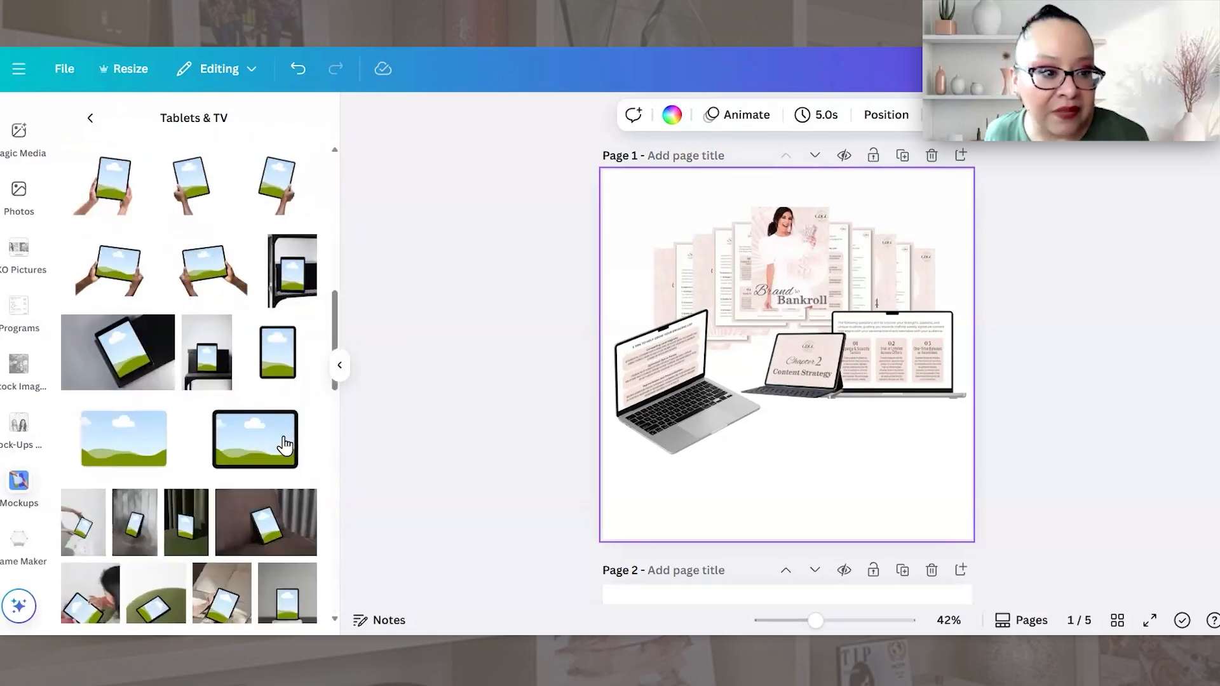
{"action": "left_click", "coordinate": [278, 353]}
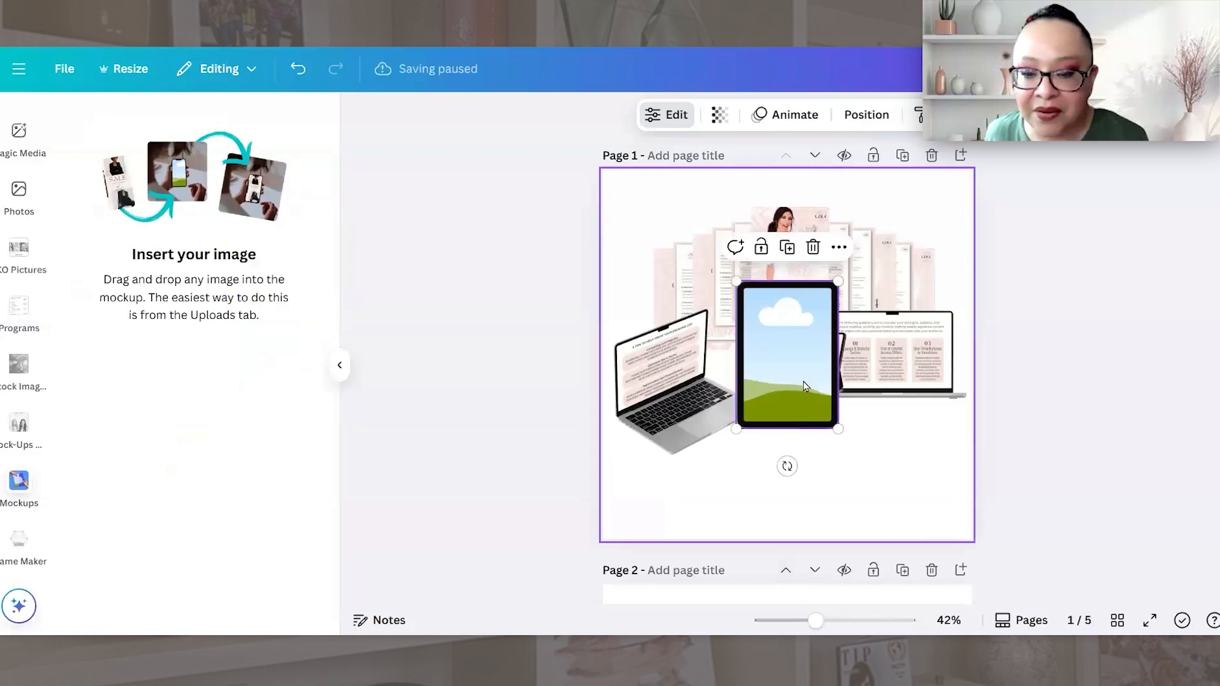
Step: Shrink the upright tablet in the empty area below the laptops and fill its screen with the uploaded lined worksheet page
{"action": "left_click_drag", "start_coordinate": [799, 385], "coordinate": [783, 483]}
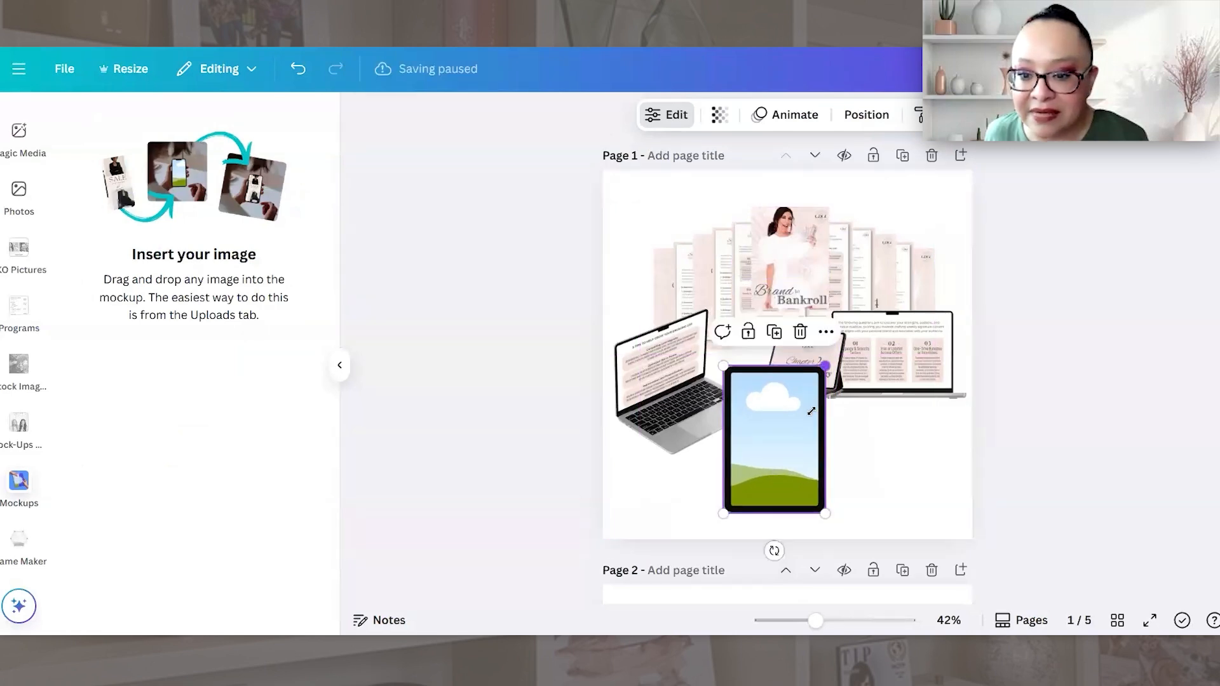
{"action": "left_click_drag", "start_coordinate": [825, 361], "coordinate": [797, 448]}
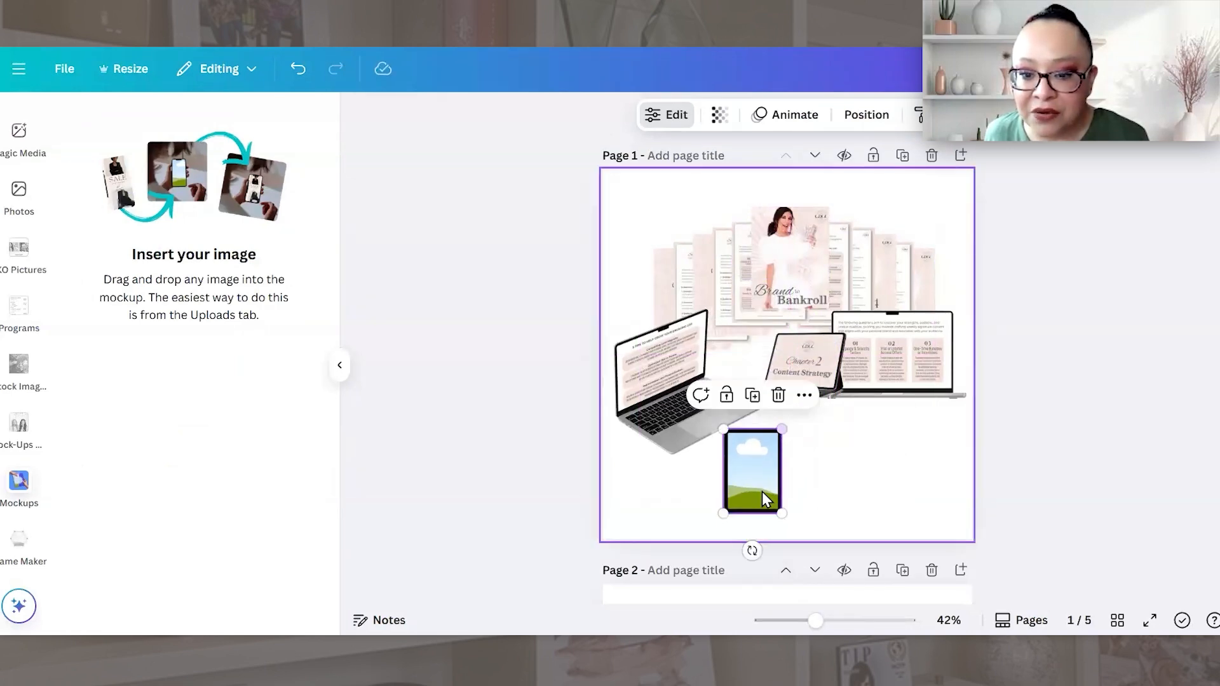
{"action": "scroll", "coordinate": [5, 330], "scroll_direction": "up", "scroll_amount": 5}
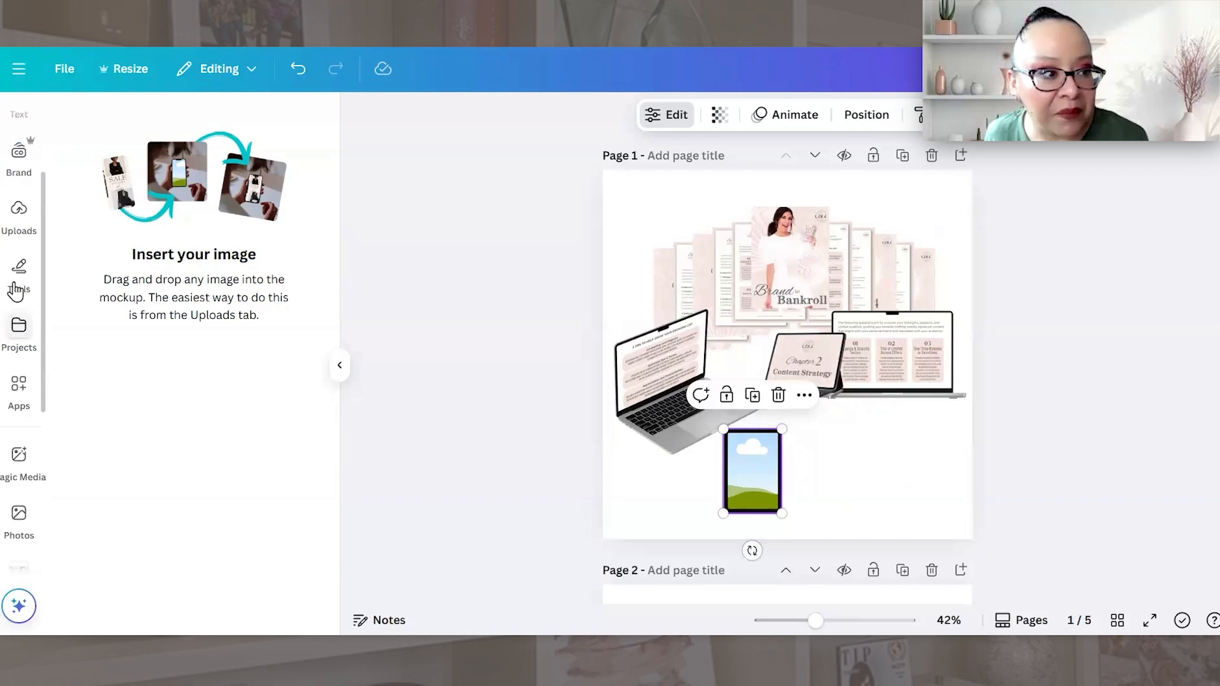
{"action": "left_click", "coordinate": [19, 216]}
{"action": "scroll", "coordinate": [189, 410], "scroll_direction": "down", "scroll_amount": 2}
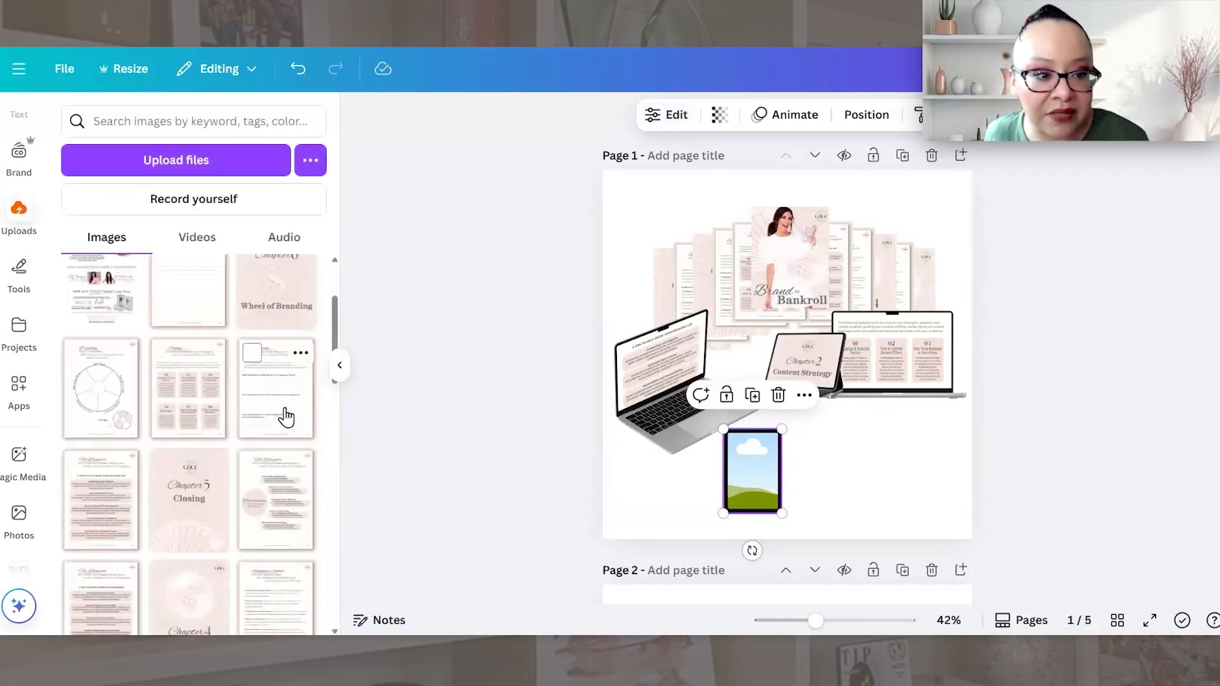
{"action": "left_click_drag", "start_coordinate": [446, 419], "coordinate": [760, 495]}
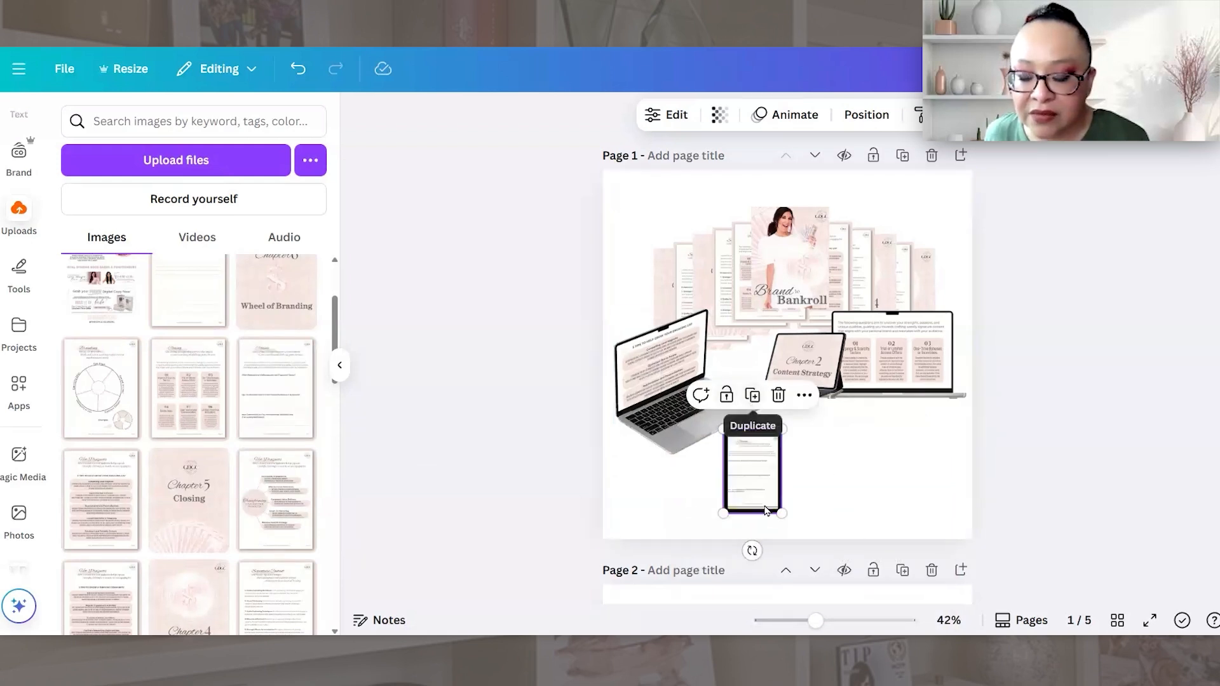
Step: Duplicate the upright tablet, offset the copy slightly down and right, and fill it with the text page beside the Chapter 4 cover
{"action": "left_click", "coordinate": [754, 401]}
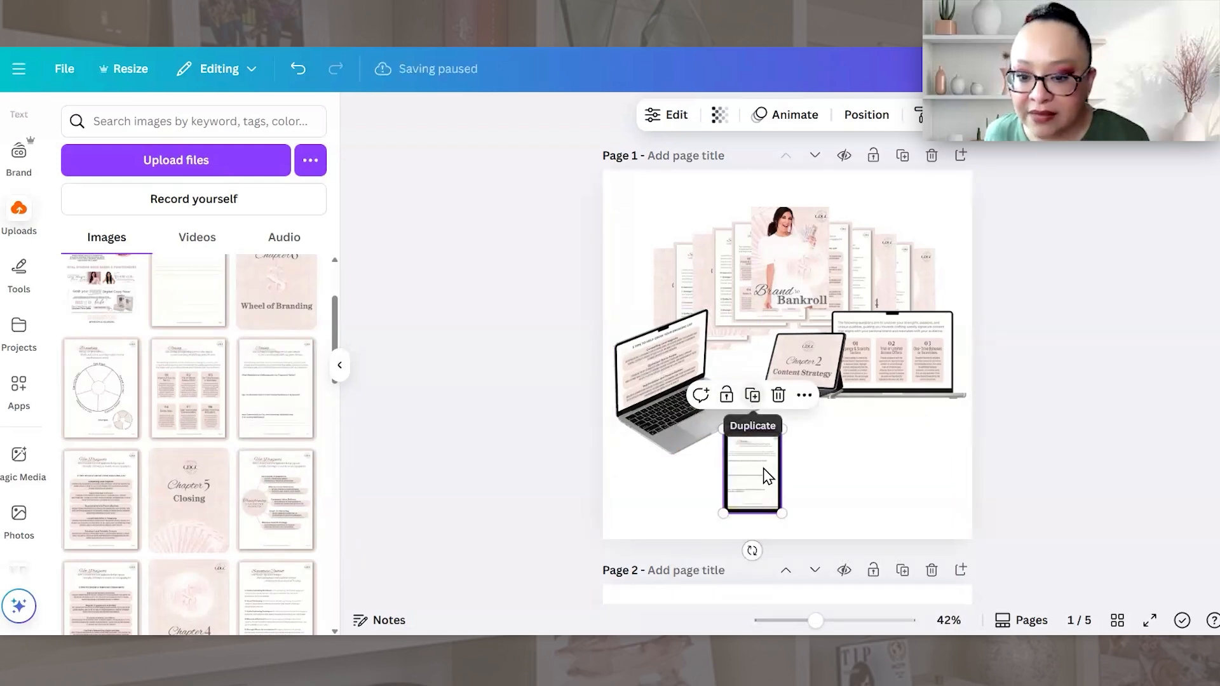
{"action": "left_click_drag", "start_coordinate": [774, 493], "coordinate": [783, 502]}
{"action": "scroll", "coordinate": [213, 485], "scroll_direction": "down", "scroll_amount": 3}
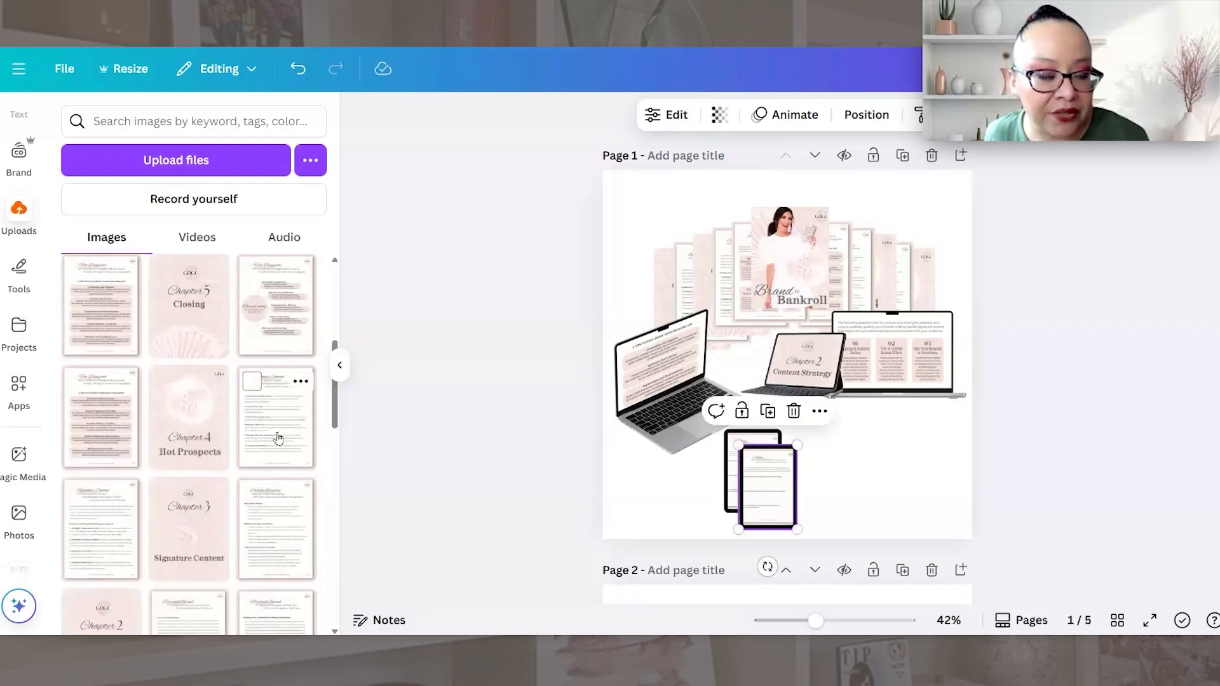
{"action": "left_click", "coordinate": [843, 506]}
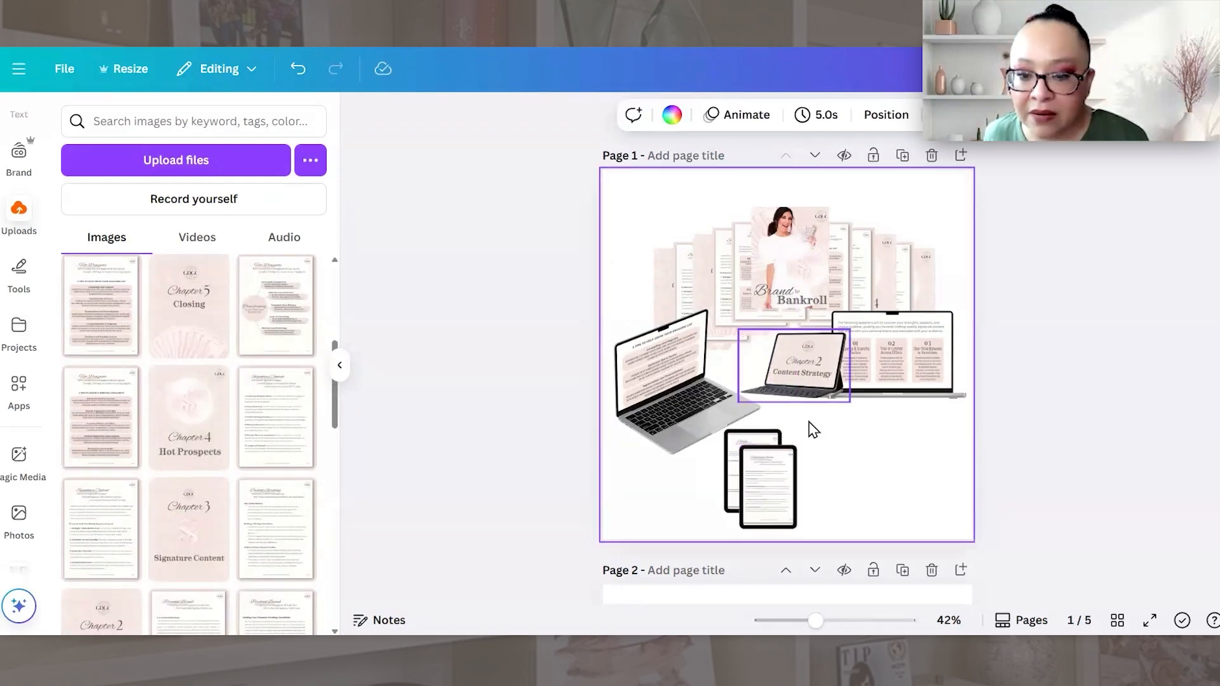
Step: Shrink both upright tablets together and place them between the left laptop and the Chapter 2 tablet
{"action": "left_click", "coordinate": [765, 506]}
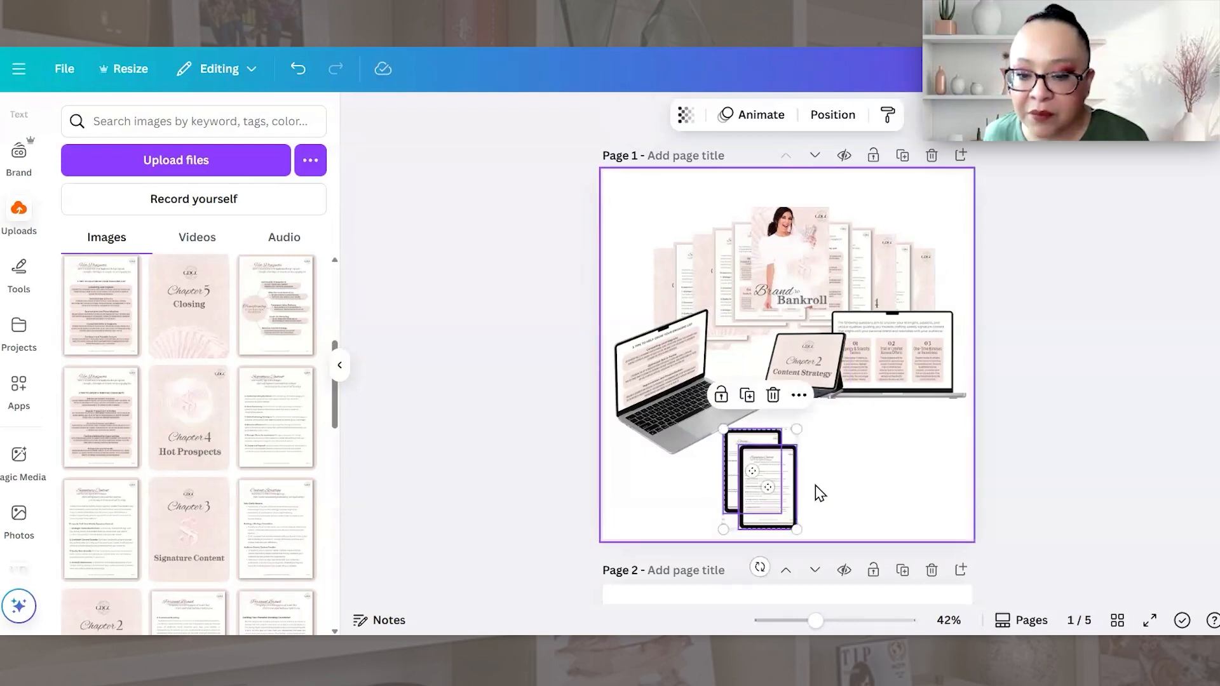
{"action": "left_click", "coordinate": [814, 493]}
{"action": "left_click", "coordinate": [779, 512]}
{"action": "left_click_drag", "start_coordinate": [779, 512], "coordinate": [761, 381]}
{"action": "left_click", "coordinate": [806, 501]}
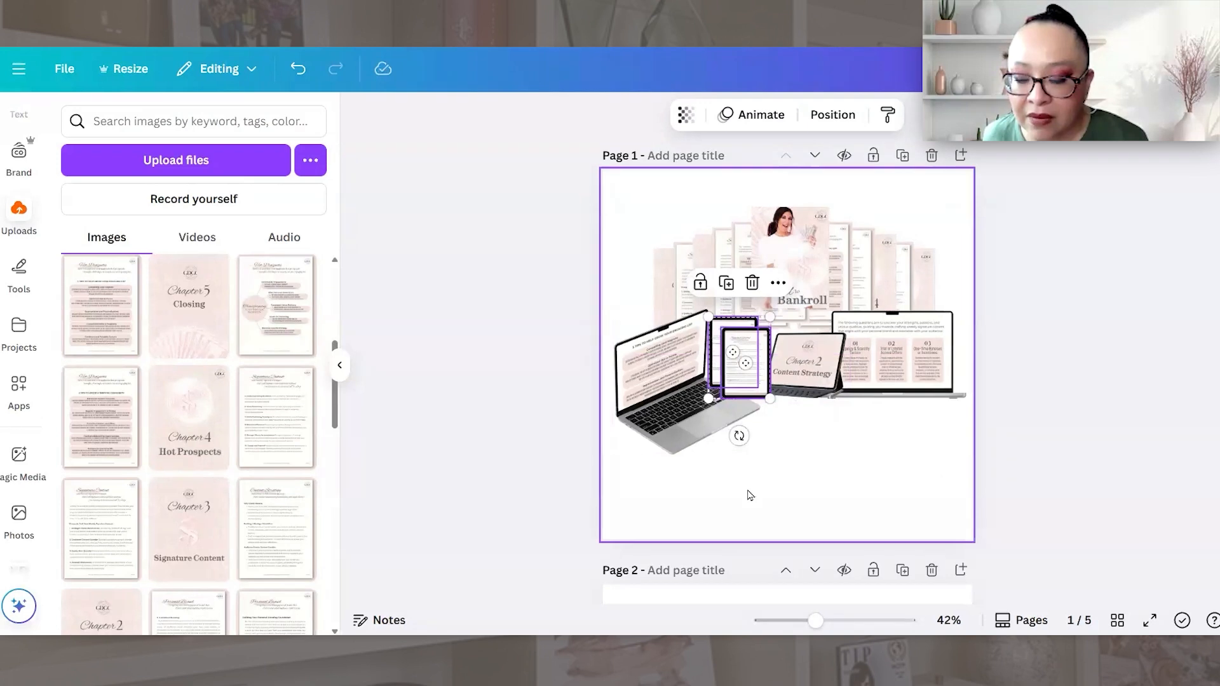
{"action": "left_click", "coordinate": [750, 494]}
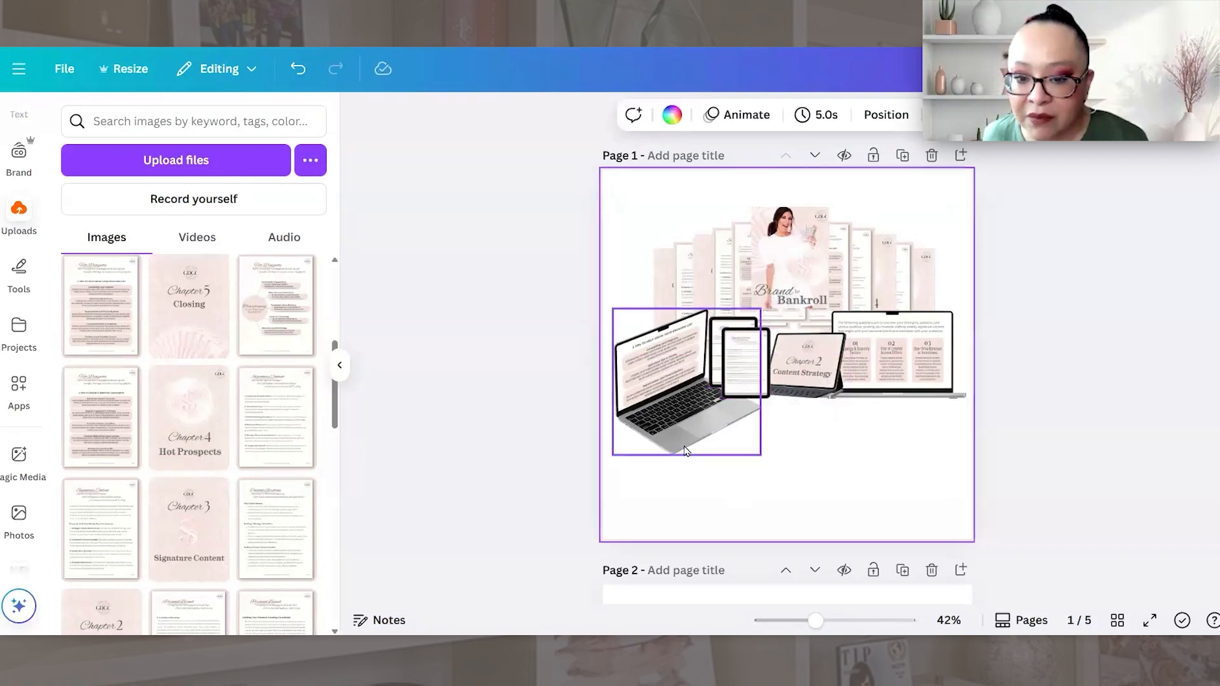
Step: Shift the left laptop slightly left to show more of the two upright tablets
{"action": "left_click_drag", "start_coordinate": [687, 447], "coordinate": [677, 447]}
{"action": "left_click", "coordinate": [791, 438]}
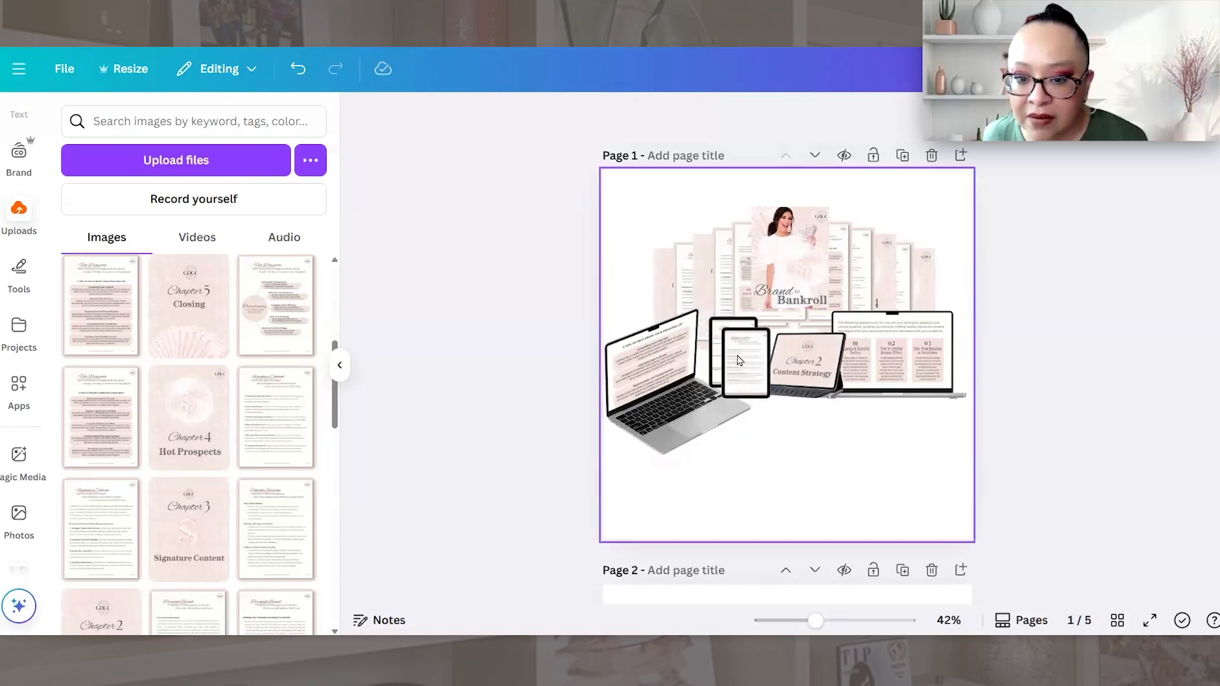
Step: Nudge both upright tablets together slightly left, closer to the left laptop and away from the Chapter 2 tablet
{"action": "left_click", "coordinate": [762, 363]}
{"action": "left_click", "coordinate": [762, 363], "text": "shift"}
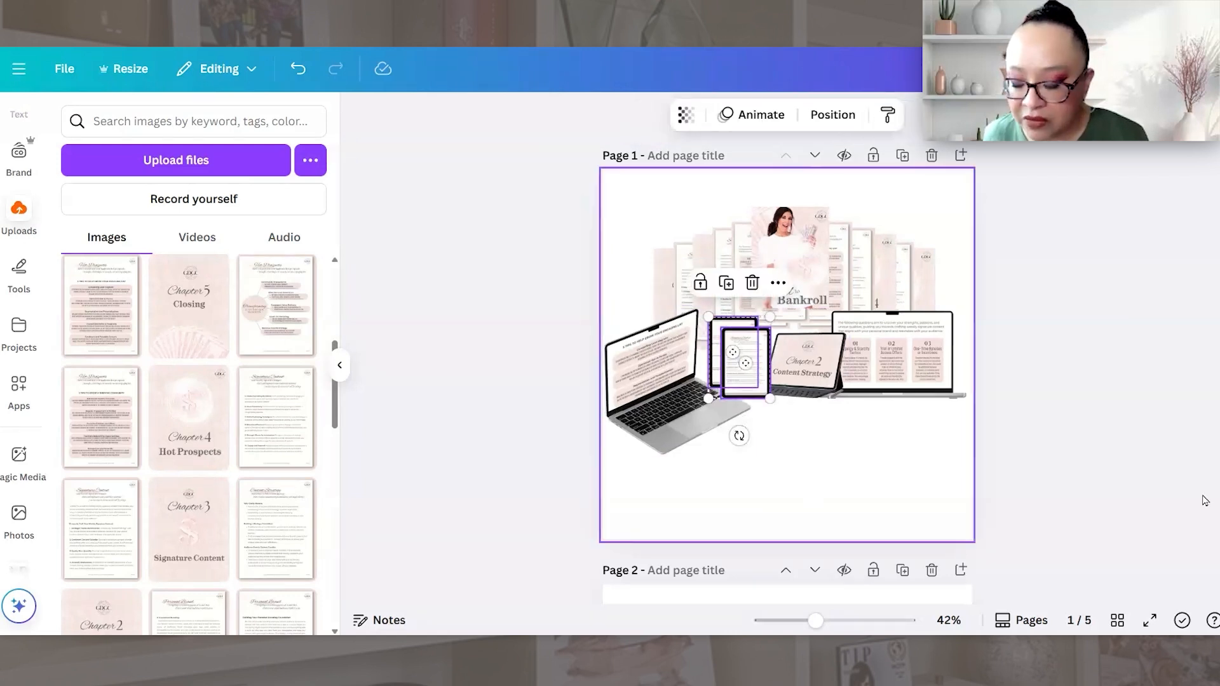
{"action": "key", "text": "Left"}
{"action": "key", "text": "Left"}
{"action": "key", "text": "Left"}
{"action": "key", "text": "Left"}
{"action": "key", "text": "Left"}
{"action": "key", "text": "Left"}
{"action": "key", "text": "Left"}
{"action": "key", "text": "Left"}
{"action": "key", "text": "Left"}
{"action": "key", "text": "Left"}
{"action": "key", "text": "Left"}
{"action": "key", "text": "Left"}
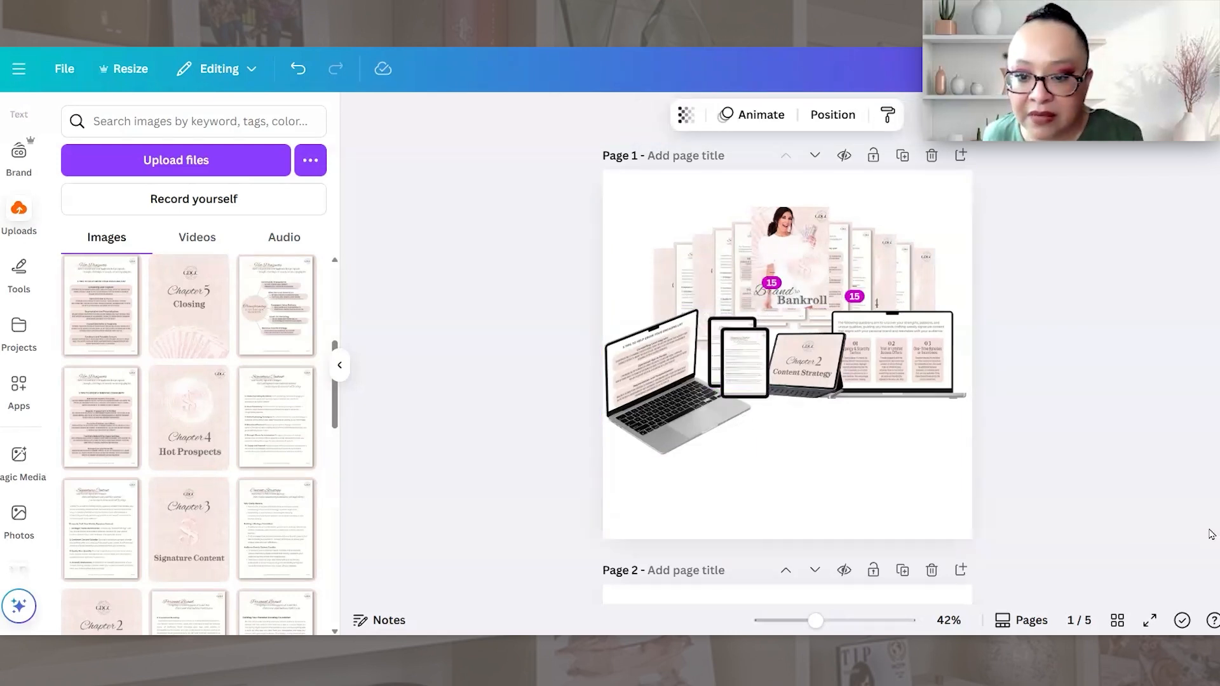
{"action": "key", "text": "Left"}
{"action": "key", "text": "Left"}
{"action": "key", "text": "Left"}
{"action": "key", "text": "Left"}
{"action": "key", "text": "Left"}
{"action": "key", "text": "Left"}
{"action": "key", "text": "Left"}
{"action": "key", "text": "Left"}
{"action": "key", "text": "Left"}
{"action": "key", "text": "Left"}
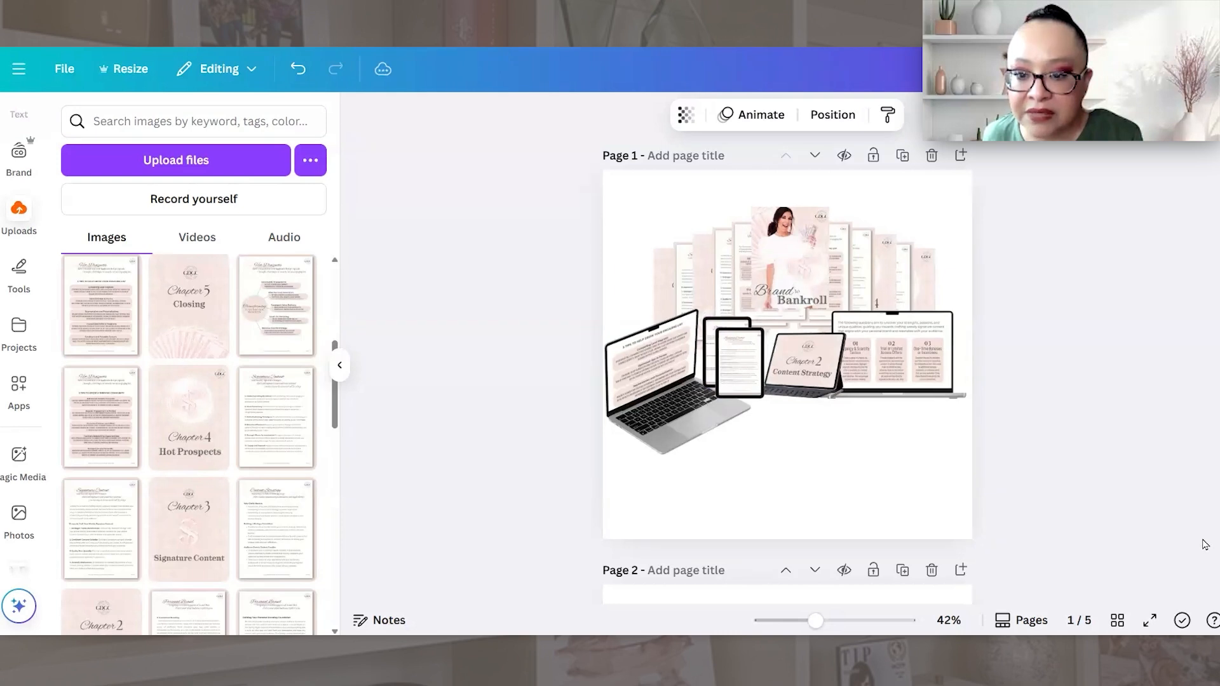
{"action": "left_click", "coordinate": [871, 480]}
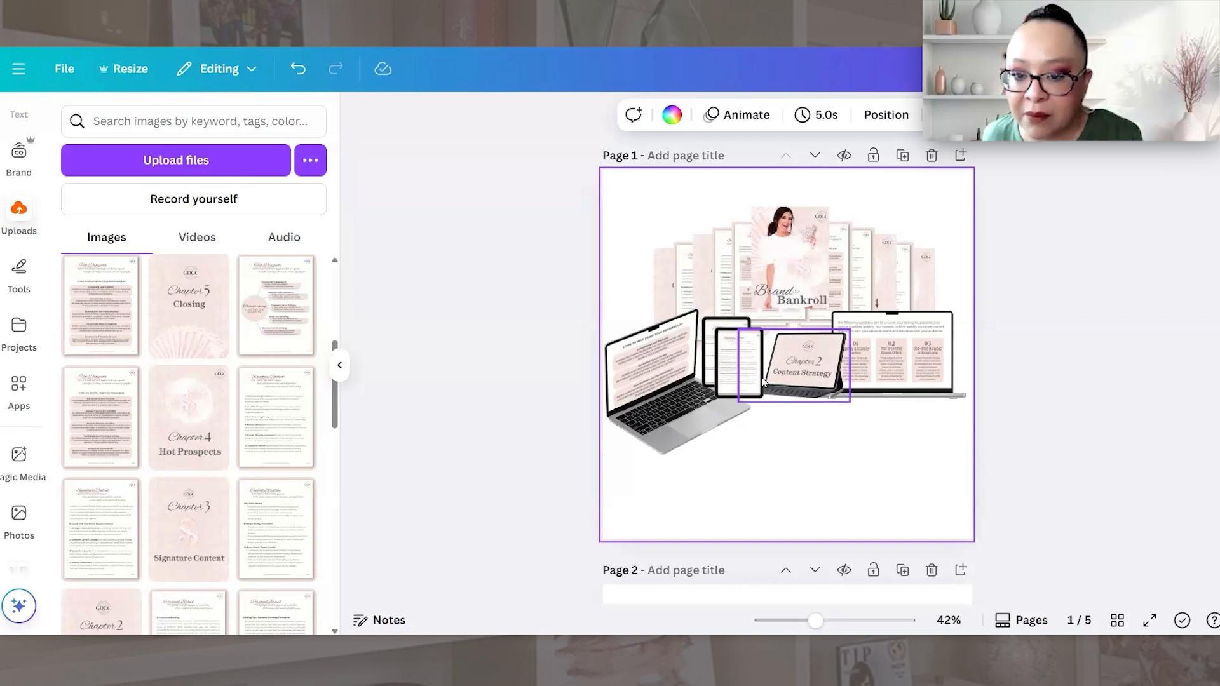
{"action": "right_click", "coordinate": [804, 373]}
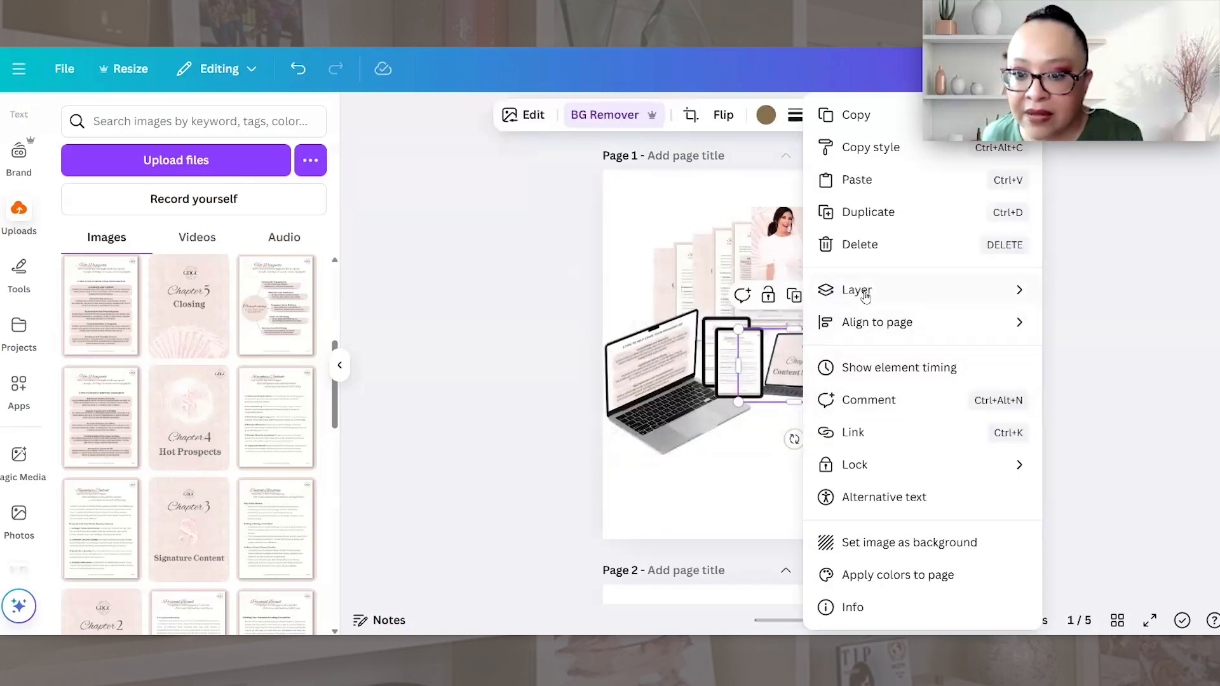
{"action": "mouse_move", "coordinate": [861, 290]}
{"action": "left_click", "coordinate": [661, 321]}
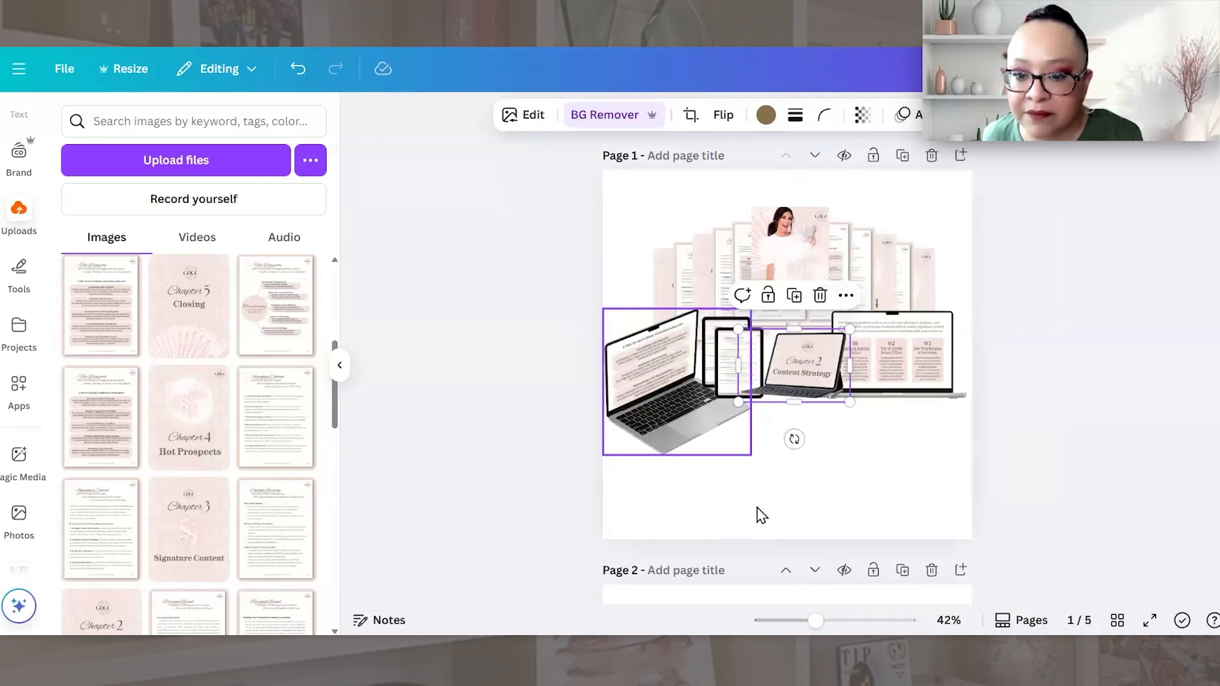
{"action": "left_click", "coordinate": [757, 507]}
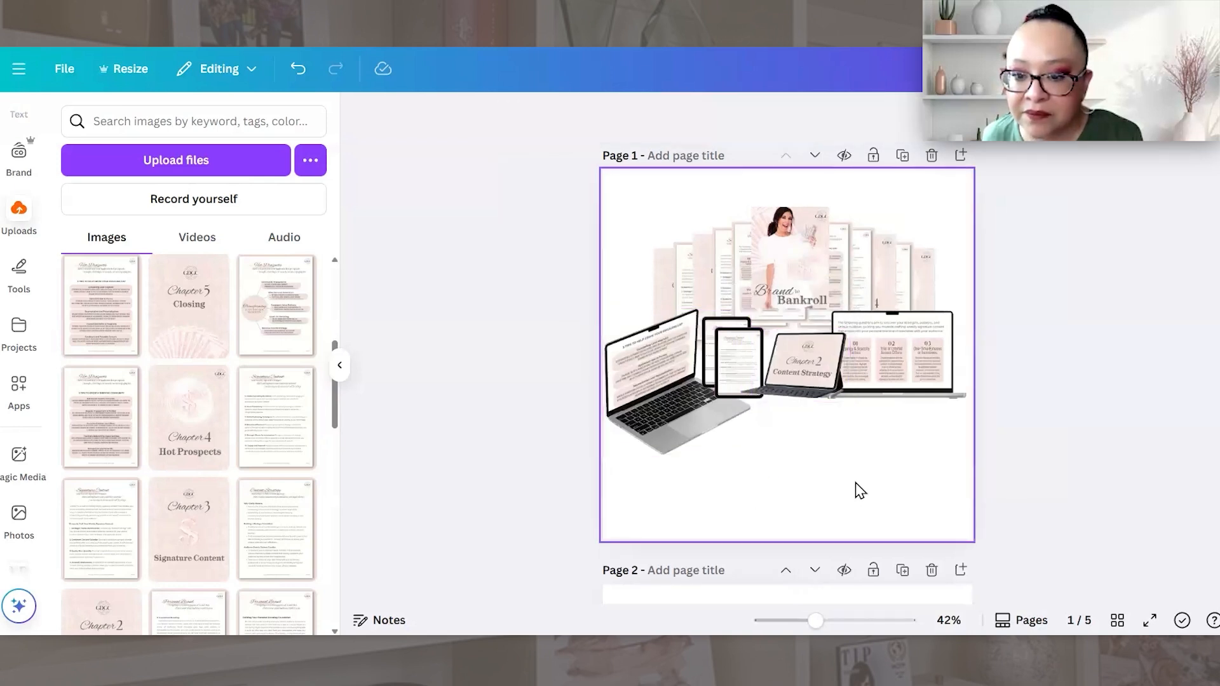
Step: Nudge the Chapter 2 tablet slightly down so it sits a little lower than the upright tablets and right laptop
{"action": "left_click", "coordinate": [806, 400]}
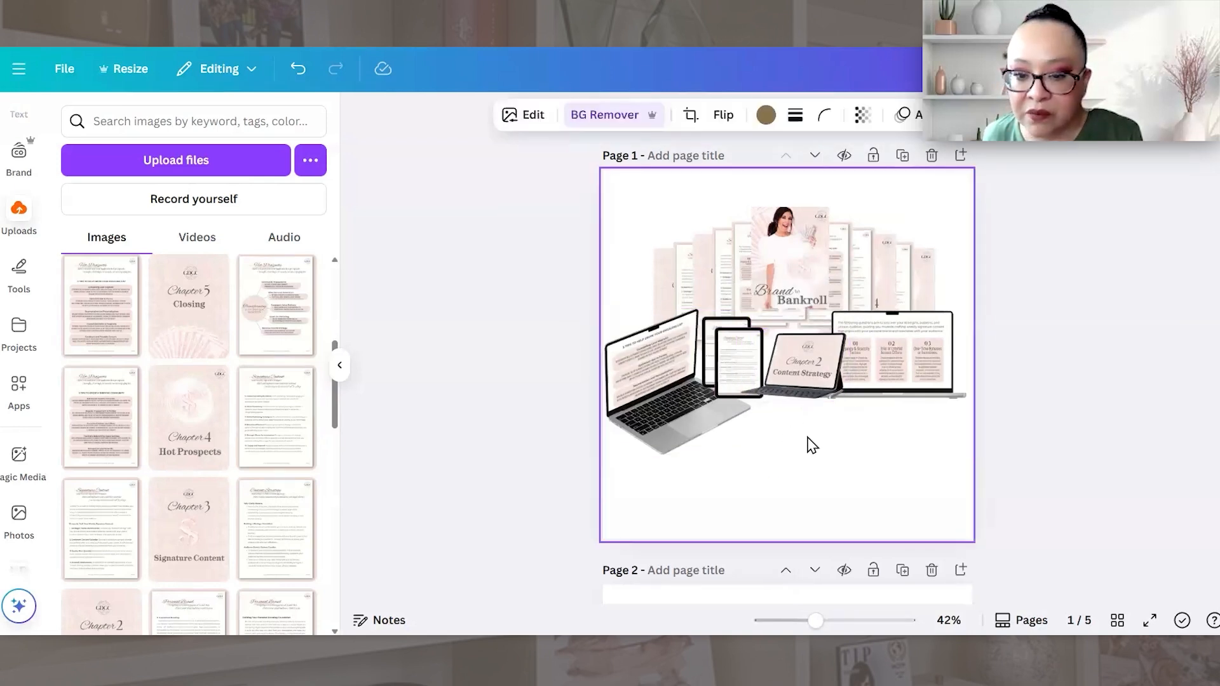
{"action": "key", "text": "Down"}
{"action": "key", "text": "Down"}
{"action": "key", "text": "Down"}
{"action": "key", "text": "Down"}
{"action": "key", "text": "Down"}
{"action": "key", "text": "Down"}
{"action": "key", "text": "Down"}
{"action": "key", "text": "Down"}
{"action": "key", "text": "Down"}
{"action": "key", "text": "Down"}
{"action": "key", "text": "Down"}
{"action": "key", "text": "Down"}
{"action": "key", "text": "Down"}
{"action": "key", "text": "Down"}
{"action": "key", "text": "Down"}
{"action": "key", "text": "Down"}
{"action": "key", "text": "Down"}
{"action": "key", "text": "Down"}
{"action": "key", "text": "Down"}
{"action": "key", "text": "Down"}
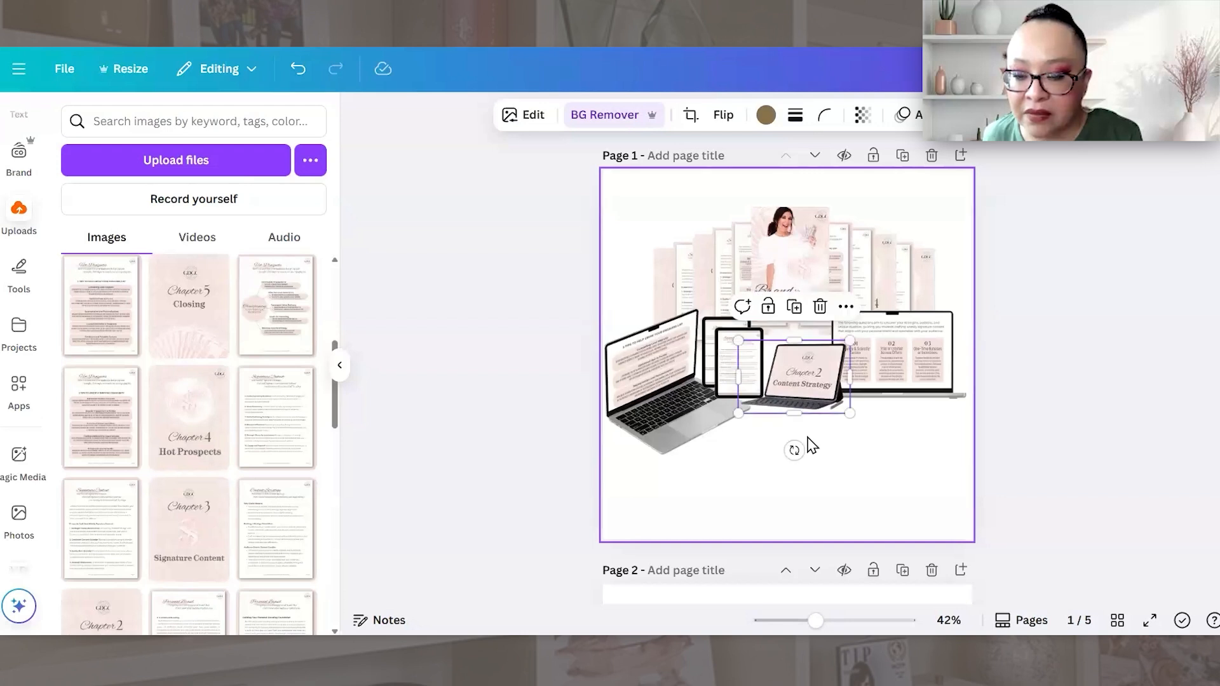
{"action": "left_click", "coordinate": [812, 455]}
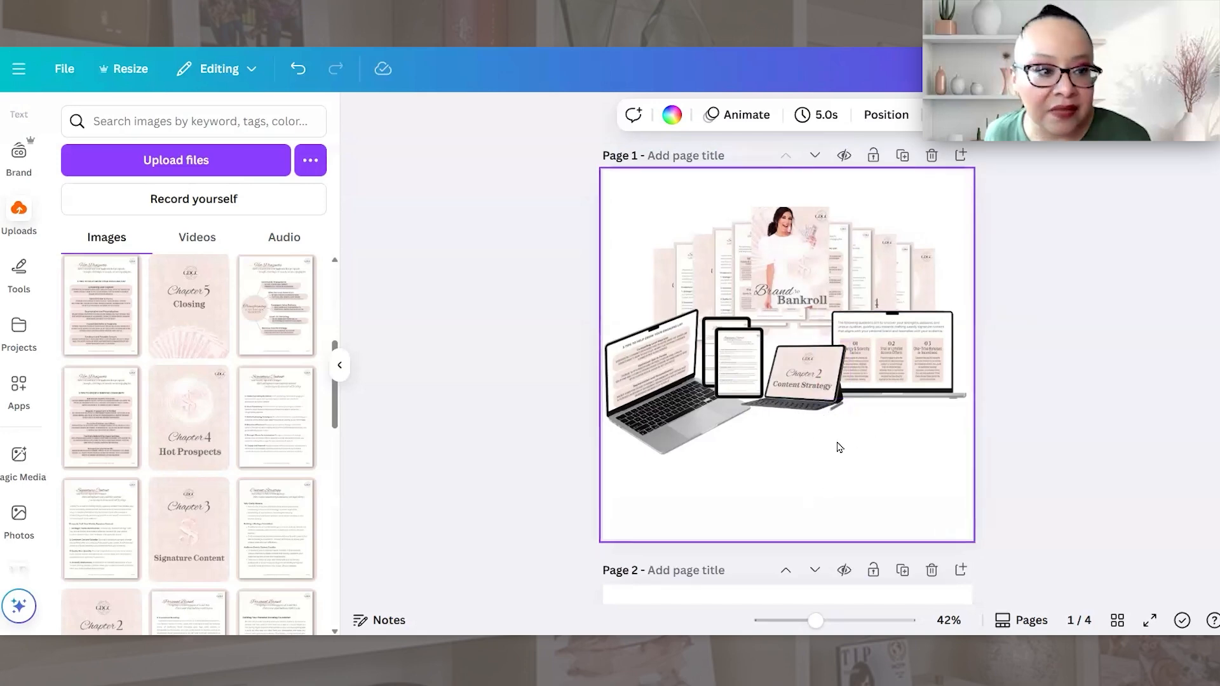
Step: Find the book lying flat on a grey background among the Print mockups and place it on page 1
{"action": "scroll", "coordinate": [19, 470], "scroll_direction": "down", "scroll_amount": 5}
{"action": "left_click", "coordinate": [19, 482]}
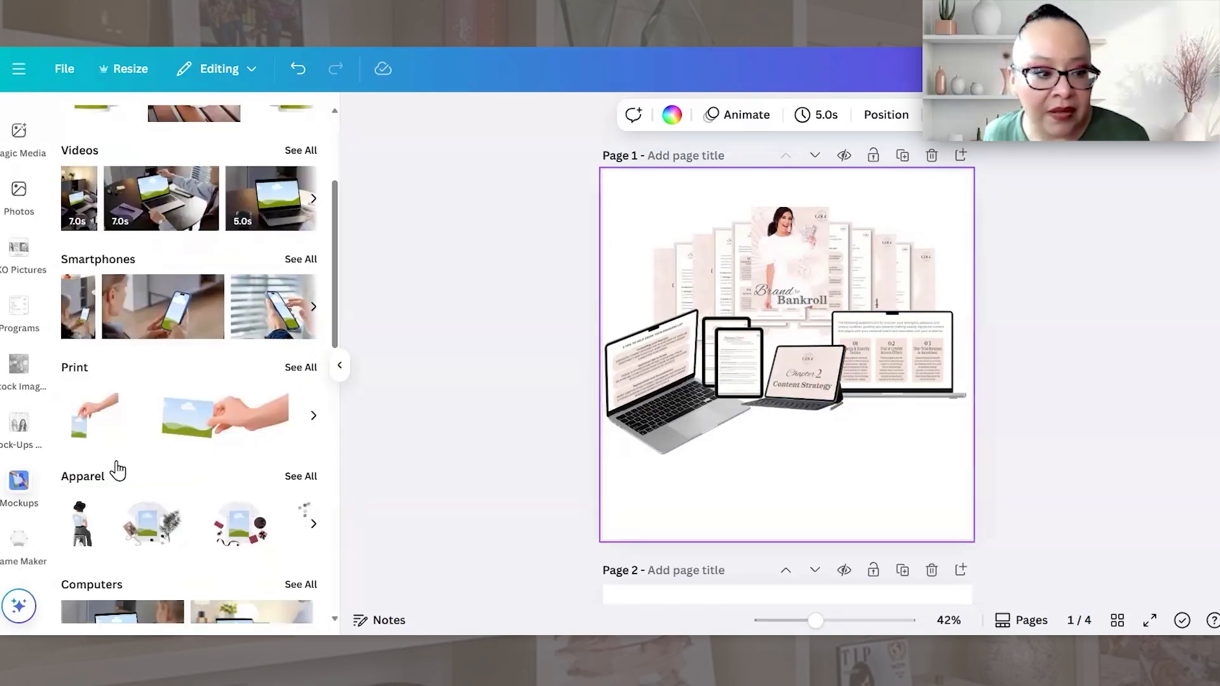
{"action": "scroll", "coordinate": [118, 476], "scroll_direction": "down", "scroll_amount": 6}
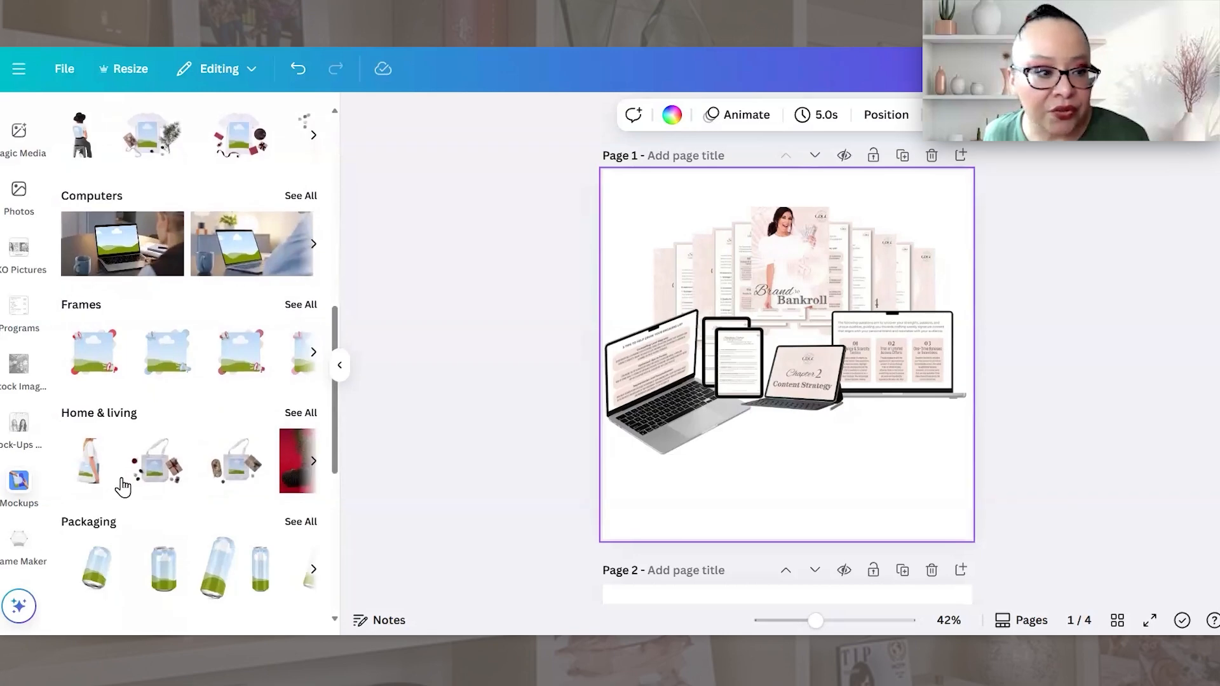
{"action": "scroll", "coordinate": [120, 489], "scroll_direction": "down", "scroll_amount": 3}
{"action": "scroll", "coordinate": [119, 496], "scroll_direction": "up", "scroll_amount": 7}
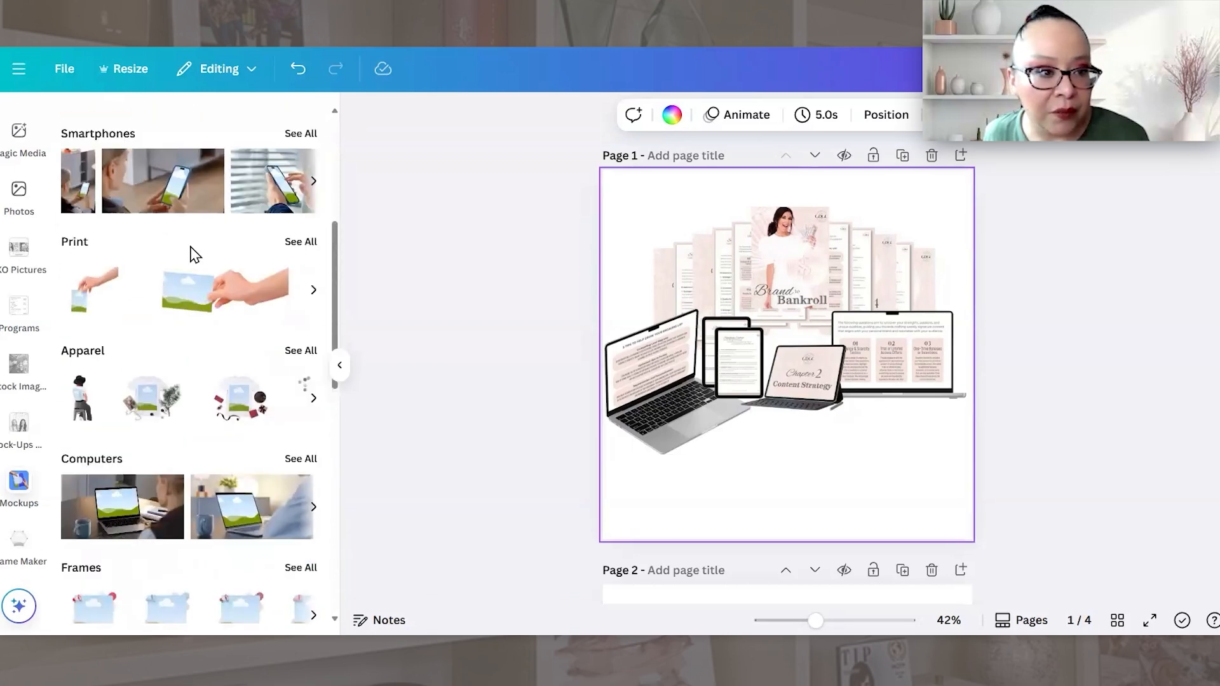
{"action": "left_click", "coordinate": [302, 242]}
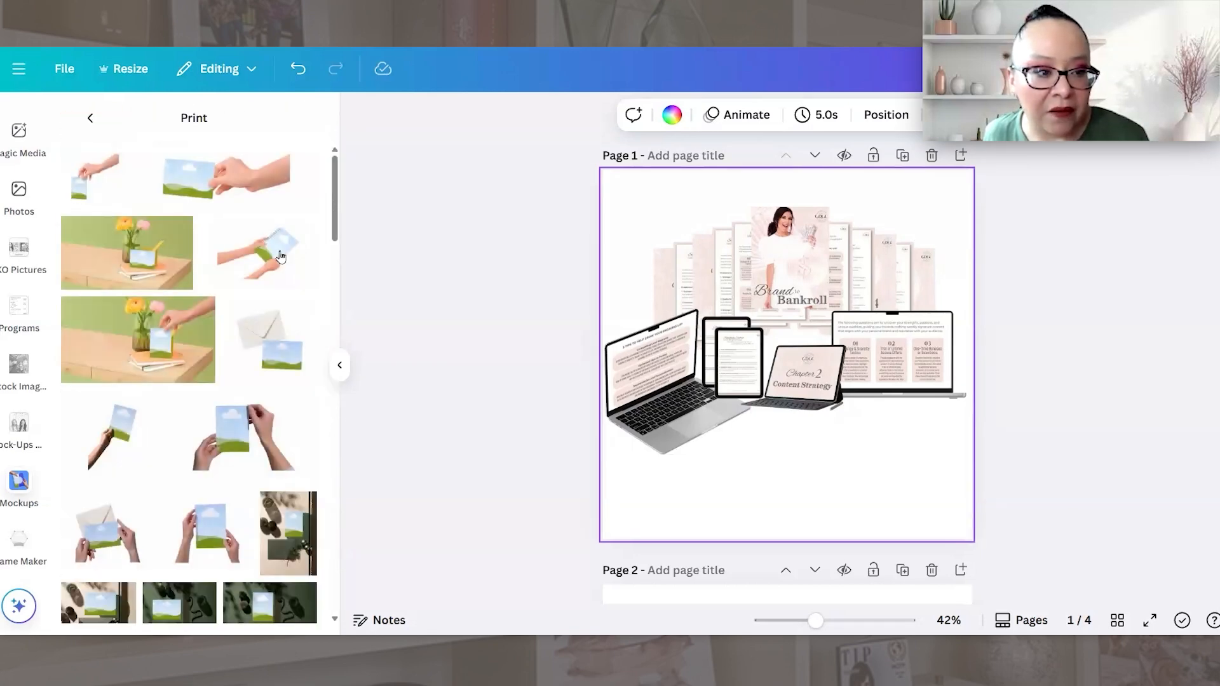
{"action": "scroll", "coordinate": [280, 256], "scroll_direction": "down", "scroll_amount": 10}
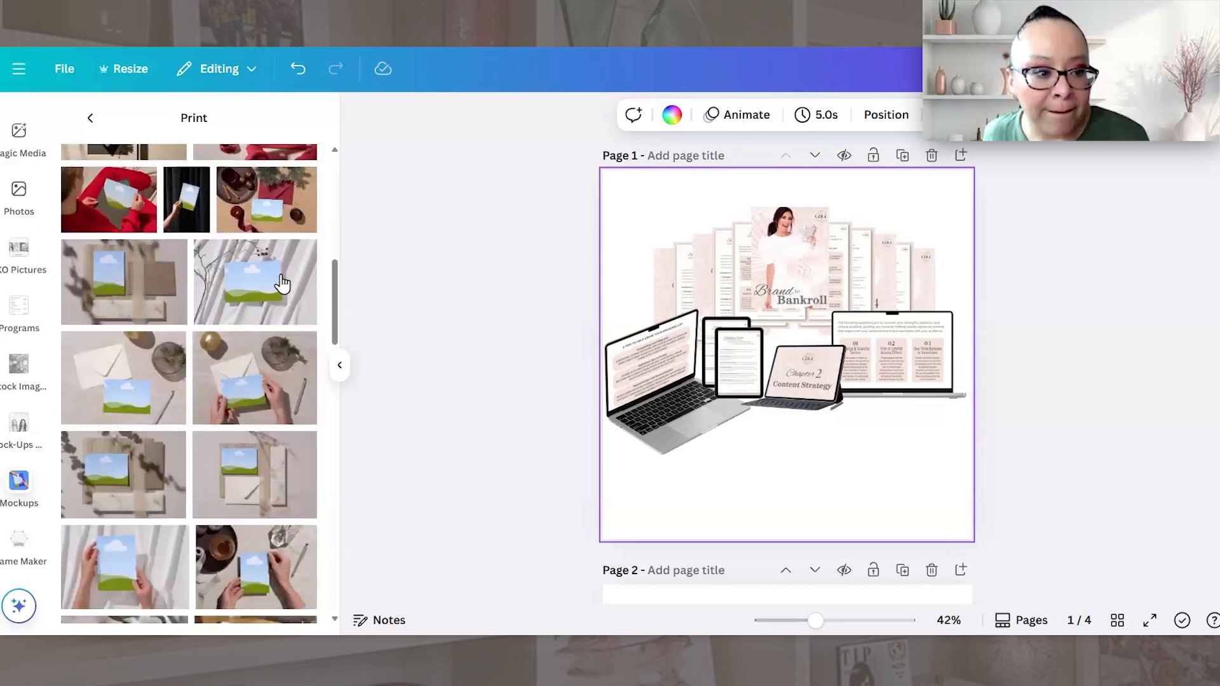
{"action": "scroll", "coordinate": [280, 283], "scroll_direction": "down", "scroll_amount": 5}
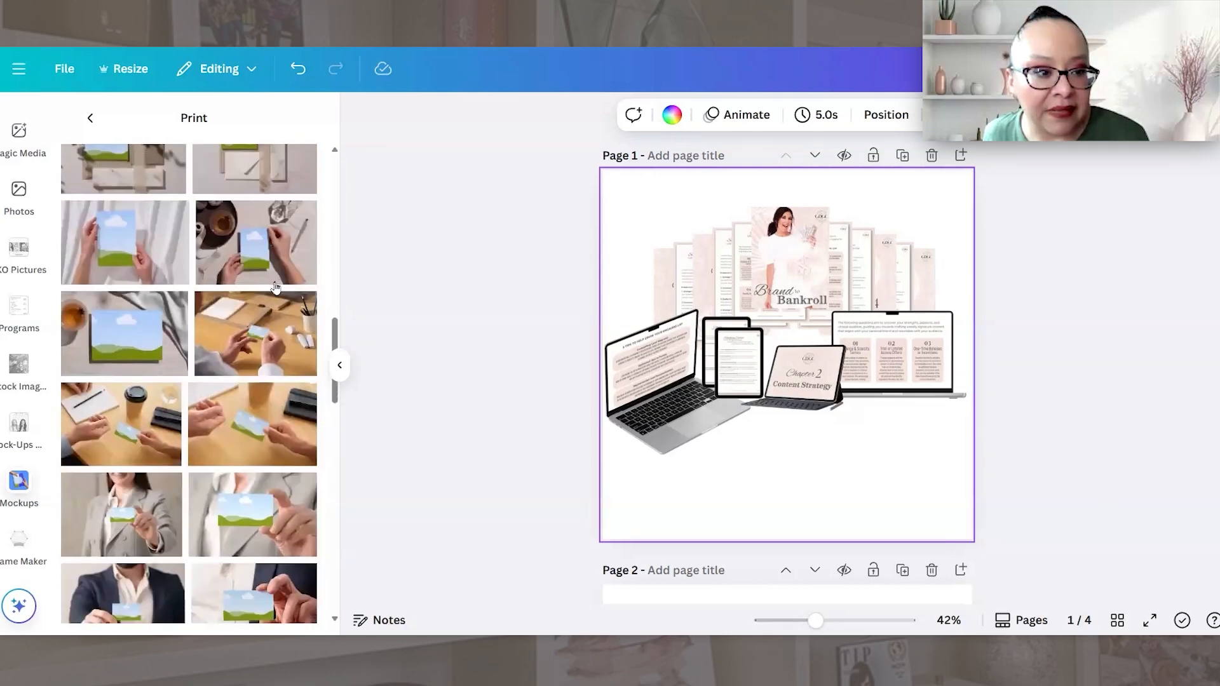
{"action": "scroll", "coordinate": [275, 287], "scroll_direction": "down", "scroll_amount": 8}
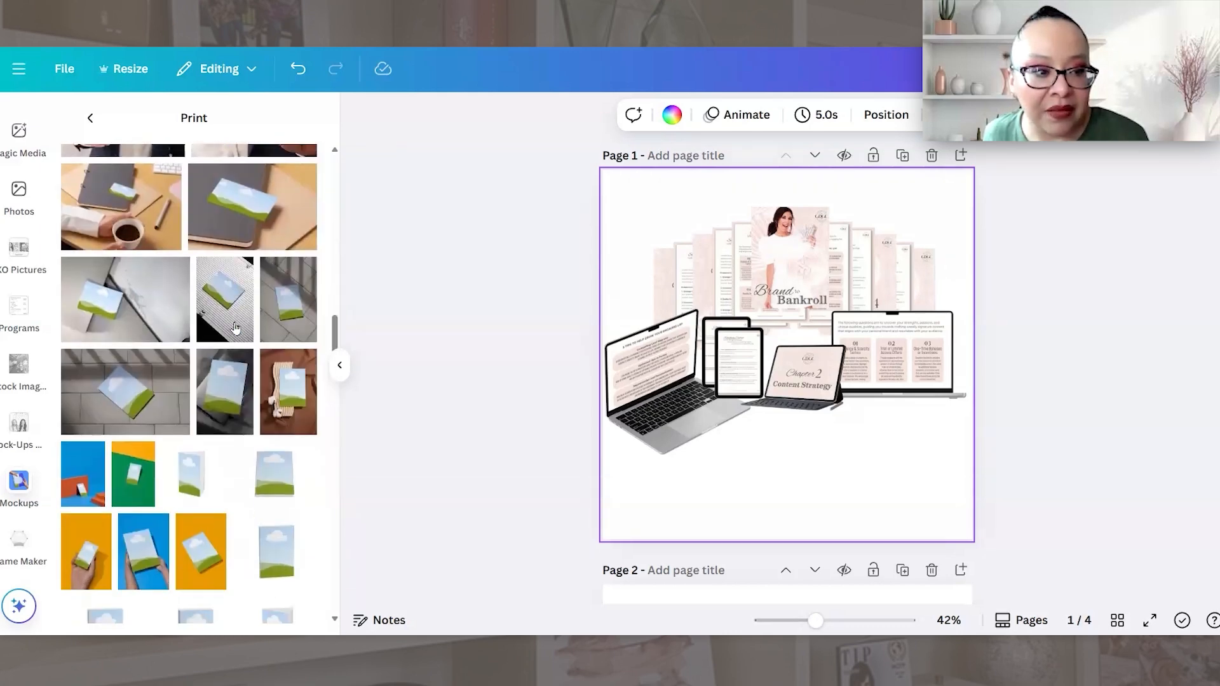
{"action": "scroll", "coordinate": [194, 338], "scroll_direction": "down", "scroll_amount": 3}
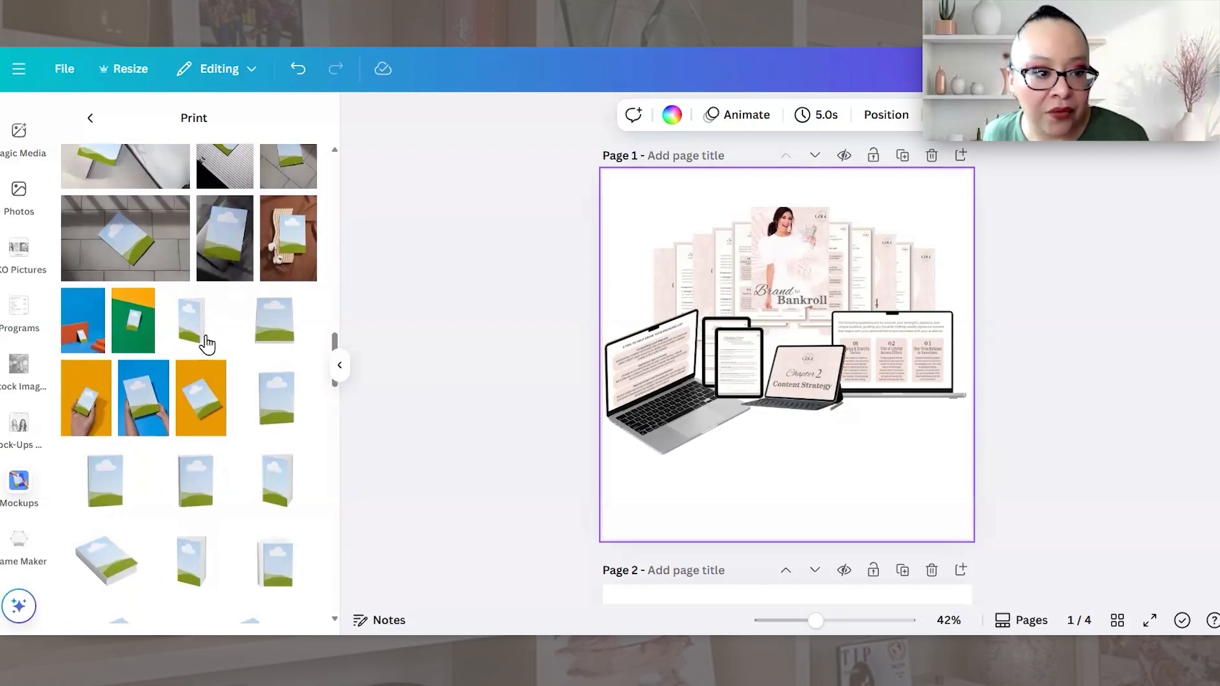
{"action": "scroll", "coordinate": [204, 346], "scroll_direction": "down", "scroll_amount": 4}
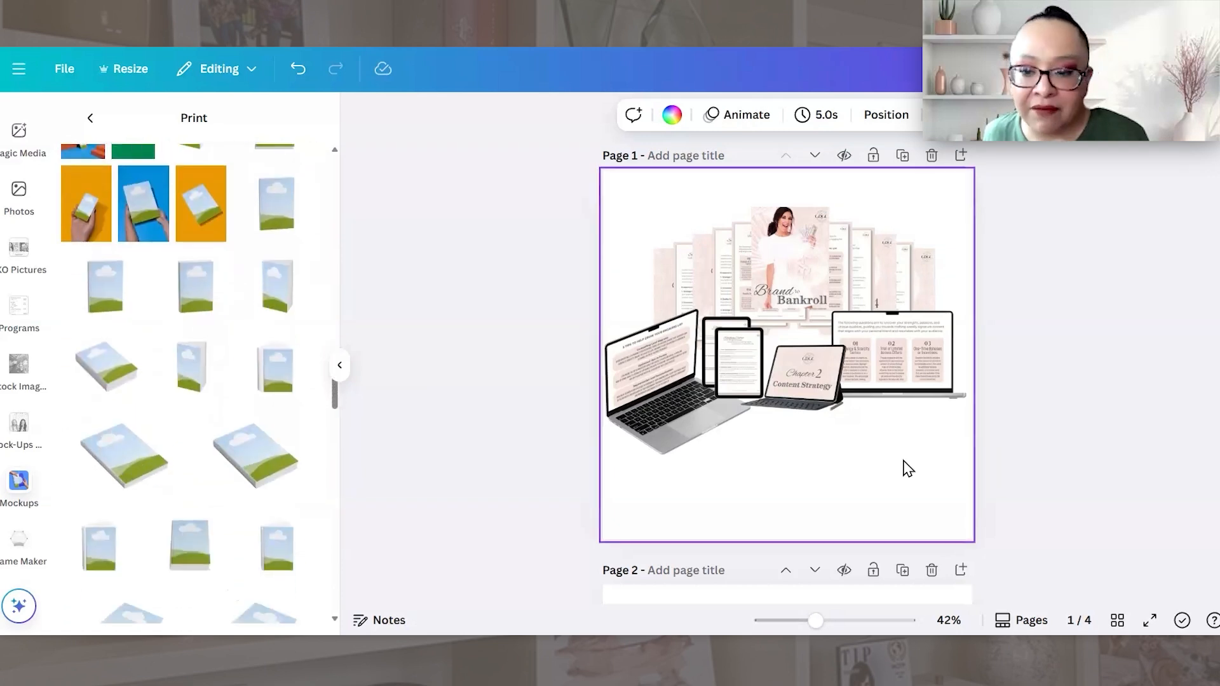
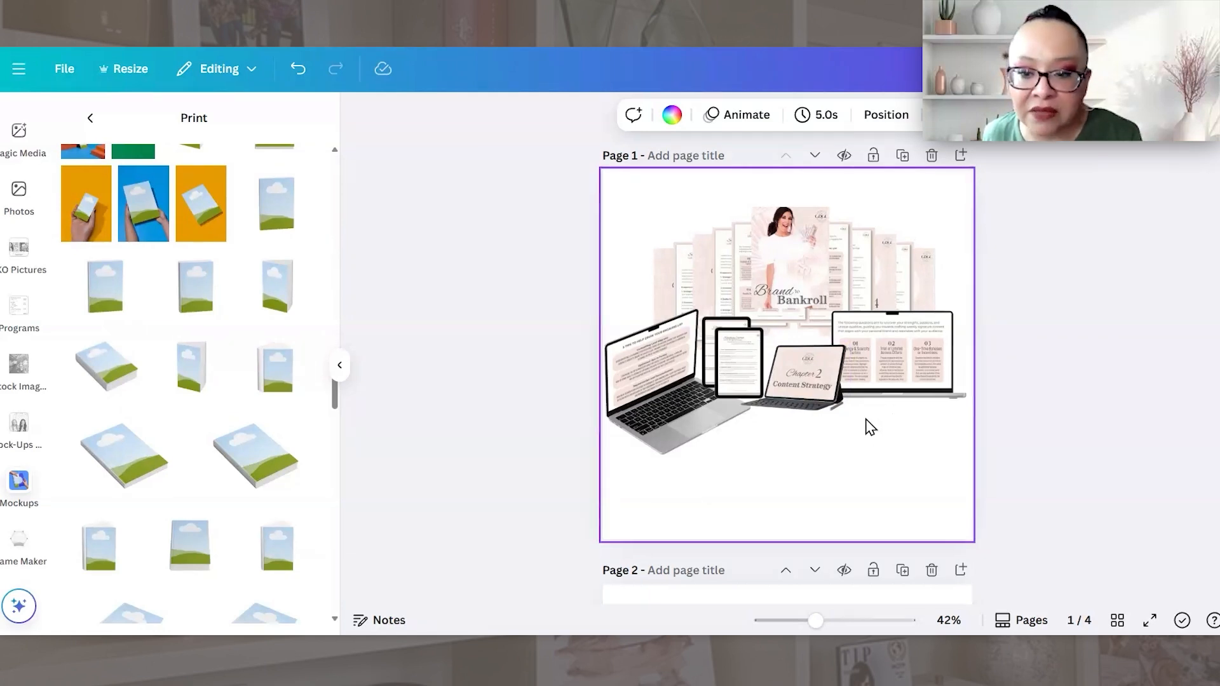
{"action": "scroll", "coordinate": [216, 396], "scroll_direction": "down", "scroll_amount": 3}
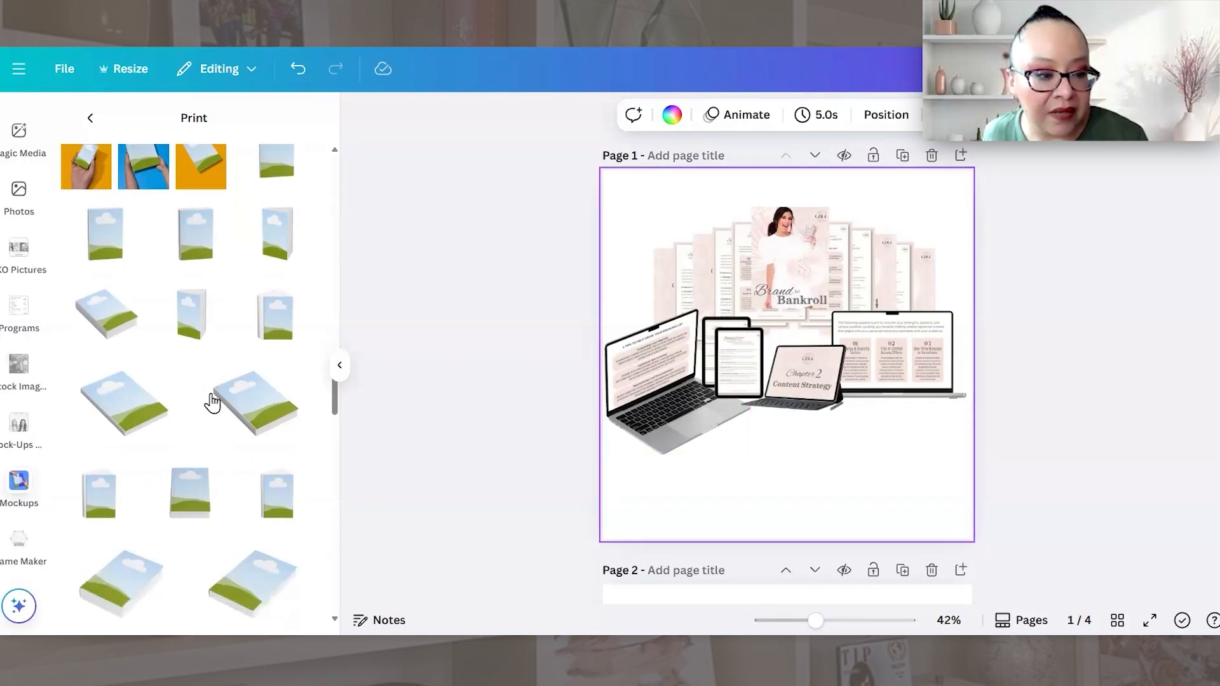
{"action": "scroll", "coordinate": [189, 433], "scroll_direction": "down", "scroll_amount": 2}
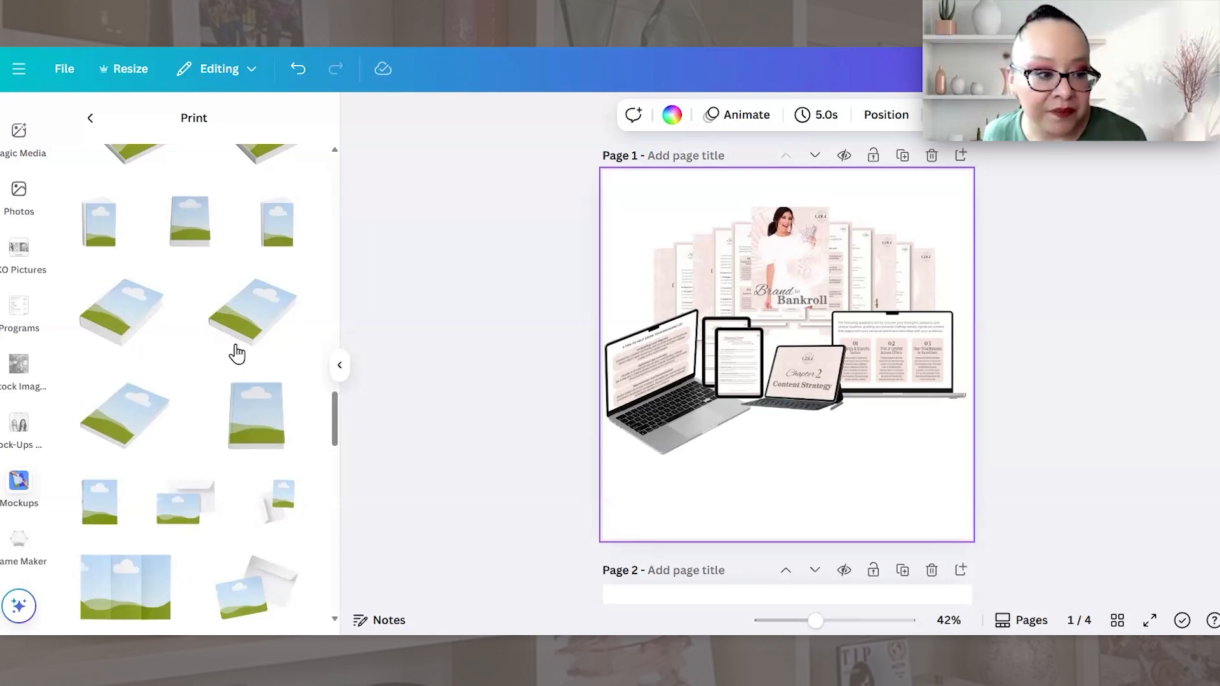
{"action": "scroll", "coordinate": [115, 580], "scroll_direction": "down", "scroll_amount": 10}
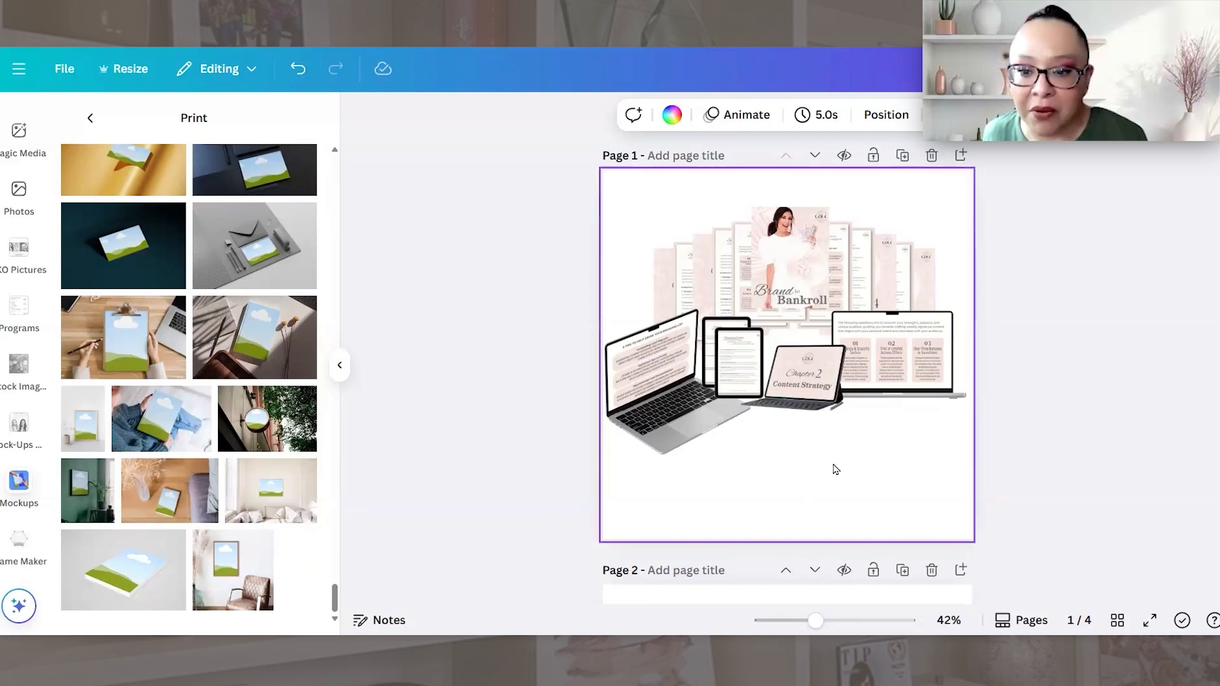
{"action": "left_click_drag", "start_coordinate": [820, 350], "coordinate": [880, 420]}
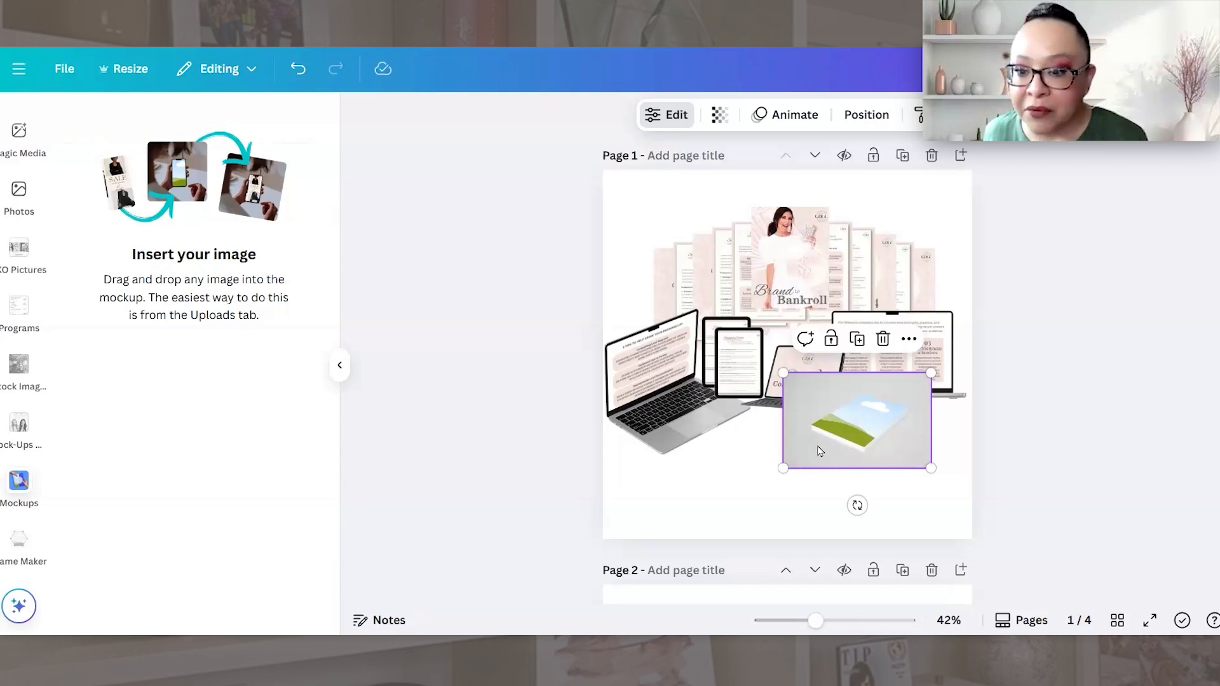
Step: Add a blank page after page 1, move the book mockup onto it and enlarge it to the full page width
{"action": "left_click", "coordinate": [962, 157]}
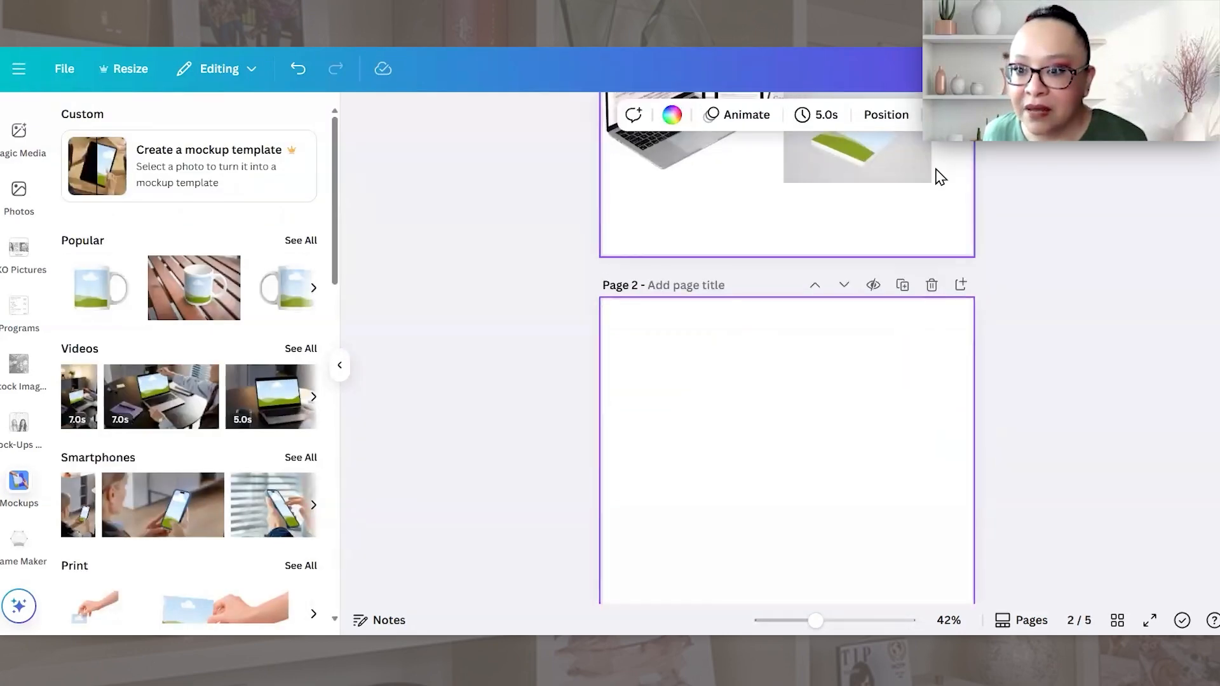
{"action": "left_click_drag", "start_coordinate": [926, 169], "coordinate": [950, 592]}
{"action": "left_click_drag", "start_coordinate": [930, 540], "coordinate": [929, 478]}
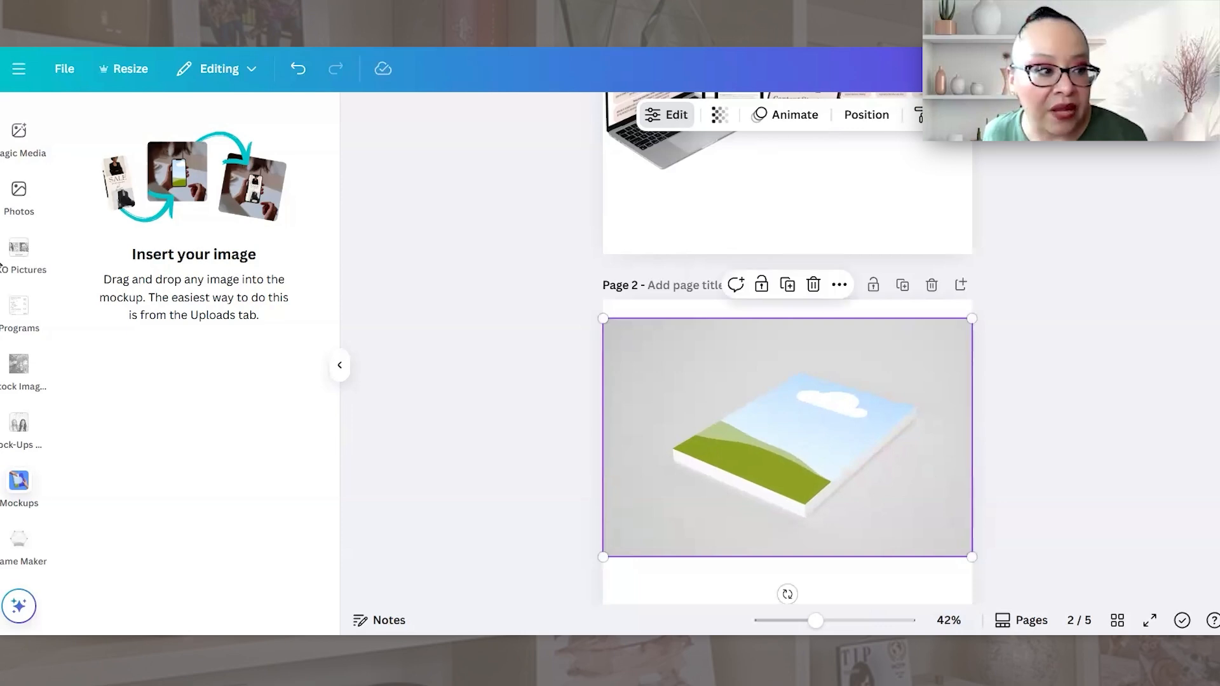
Step: Fill the book mockup on page 2 with the uploaded Brand to Bankroll cover
{"action": "scroll", "coordinate": [5, 287], "scroll_direction": "up", "scroll_amount": 5}
{"action": "left_click", "coordinate": [19, 209]}
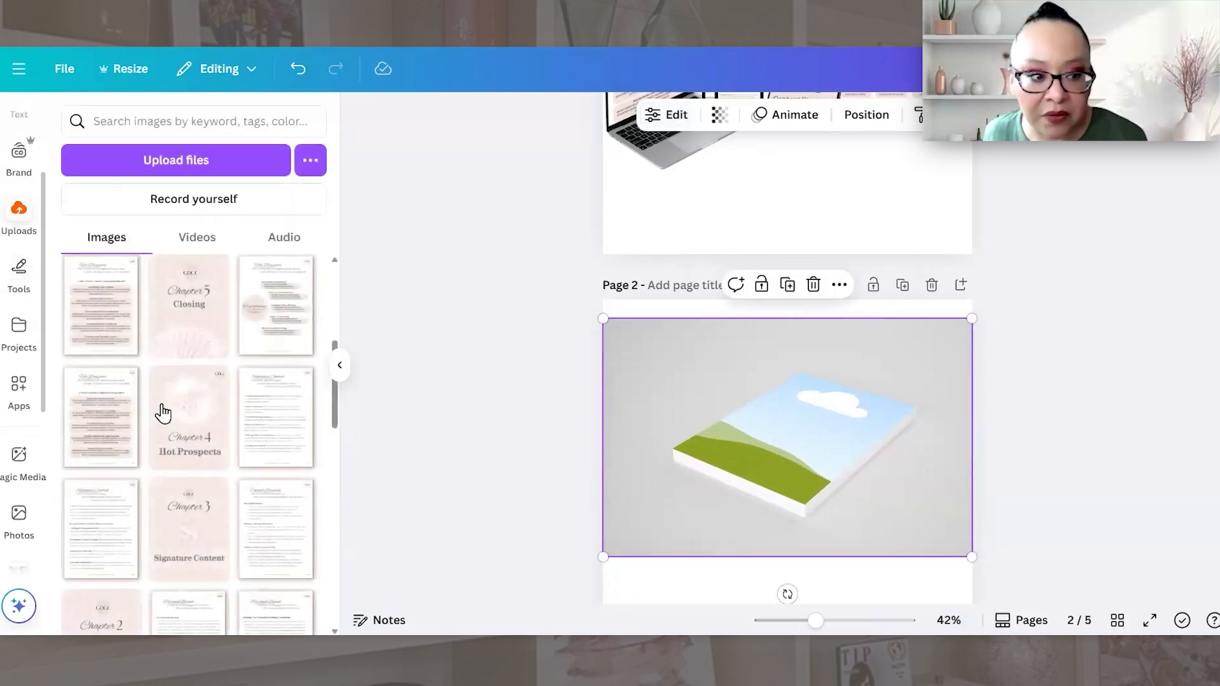
{"action": "scroll", "coordinate": [179, 452], "scroll_direction": "down", "scroll_amount": 3}
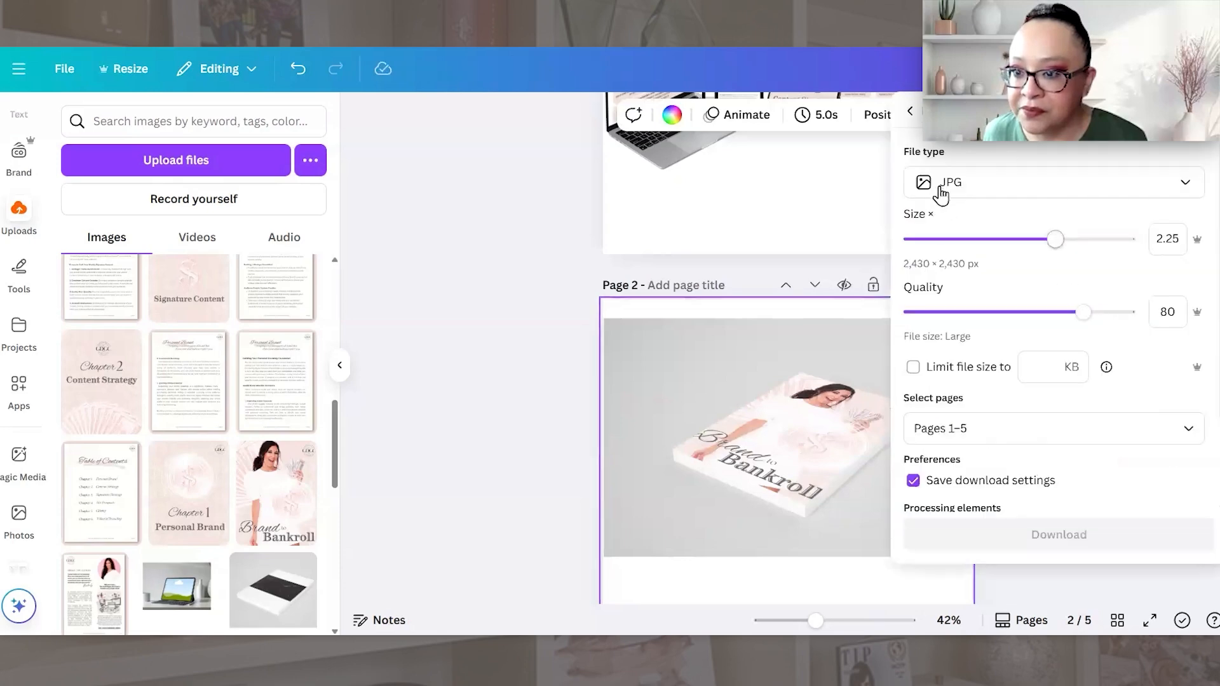
Step: Download only the current page, page 2, as a JPG
{"action": "left_click", "coordinate": [934, 429]}
{"action": "left_click", "coordinate": [965, 216]}
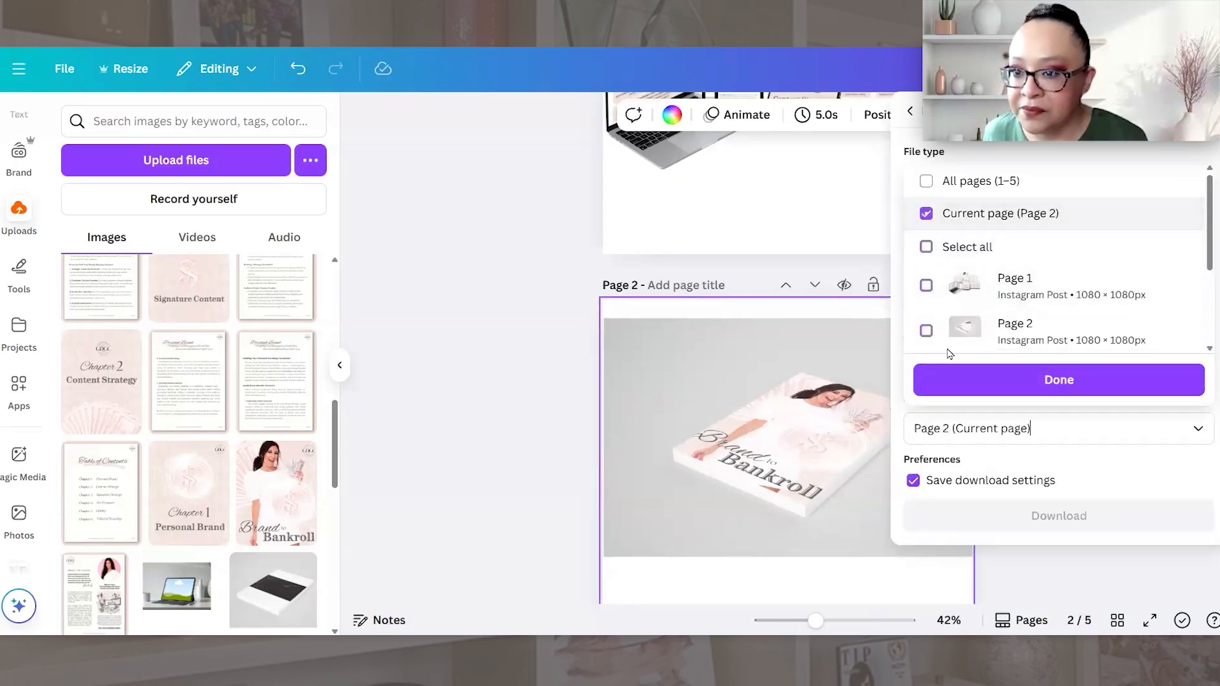
{"action": "left_click", "coordinate": [948, 379]}
{"action": "left_click", "coordinate": [945, 521]}
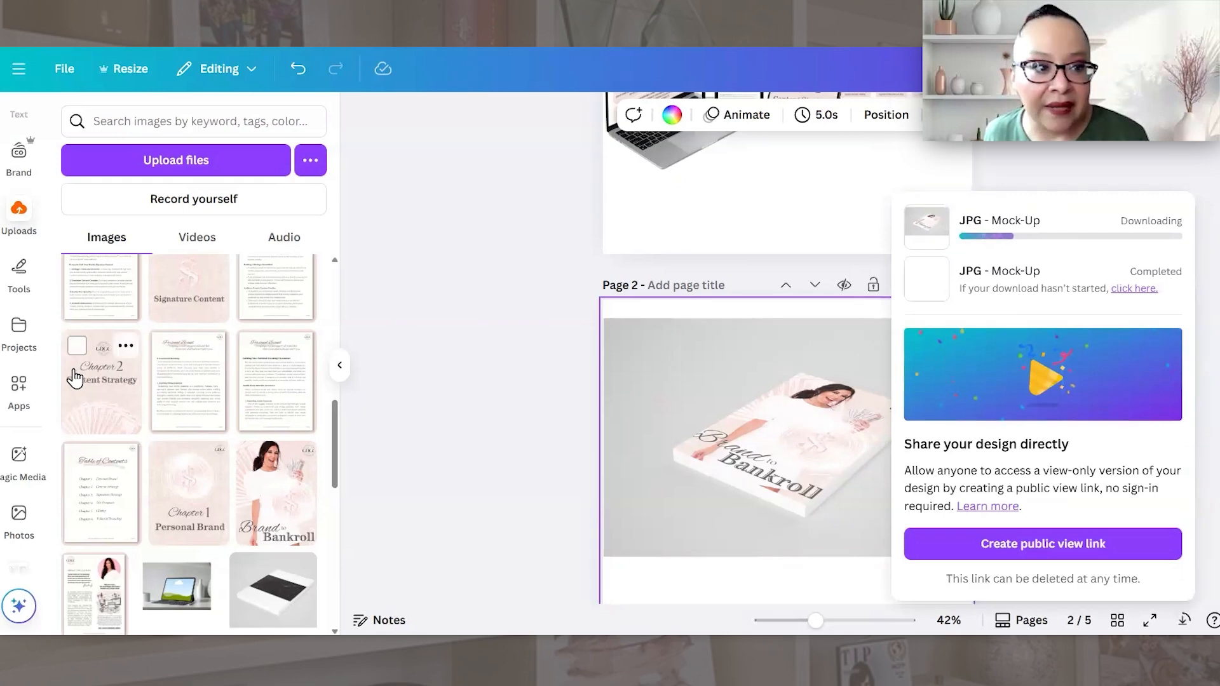
Step: Upload the downloaded JPG of the book mockup to the image uploads
{"action": "left_click", "coordinate": [178, 162]}
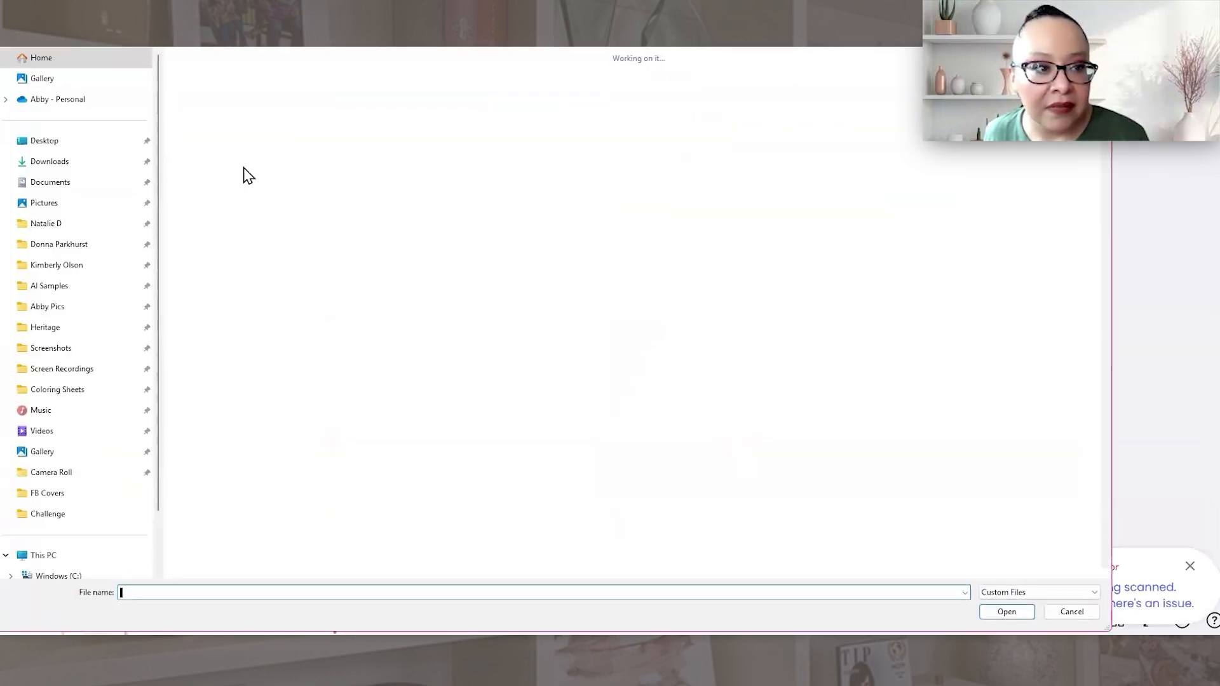
{"action": "left_click", "coordinate": [248, 176]}
{"action": "double_click", "coordinate": [248, 176]}
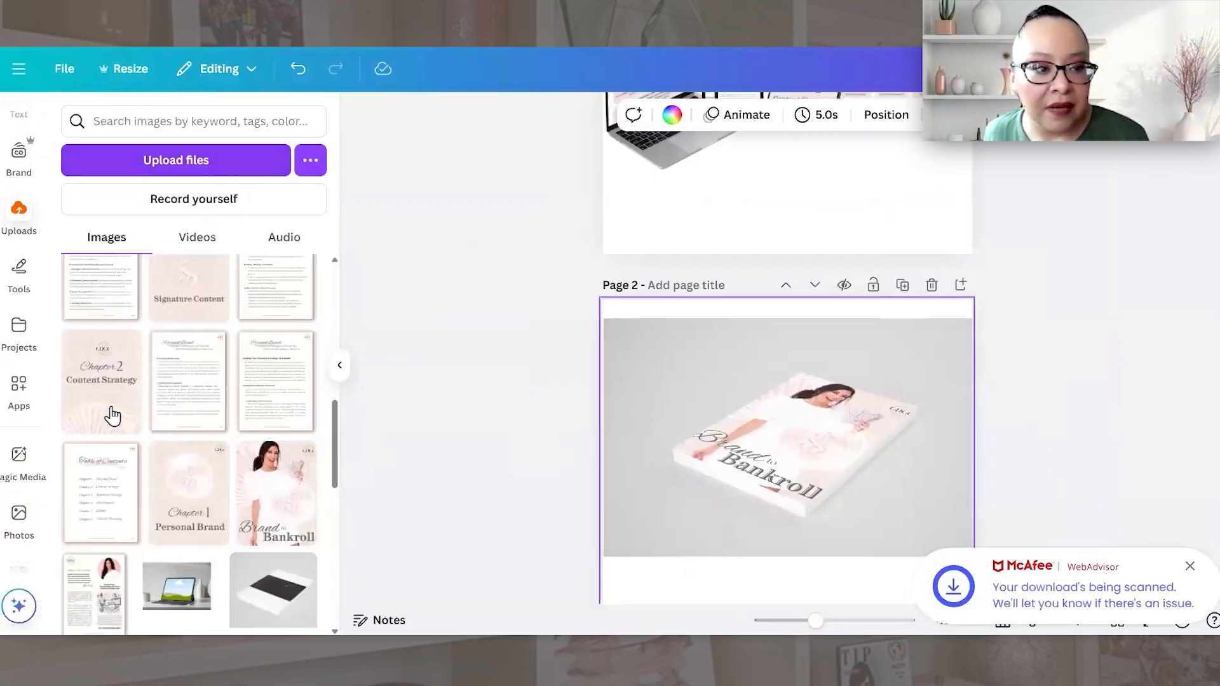
{"action": "scroll", "coordinate": [143, 402], "scroll_direction": "up", "scroll_amount": 5}
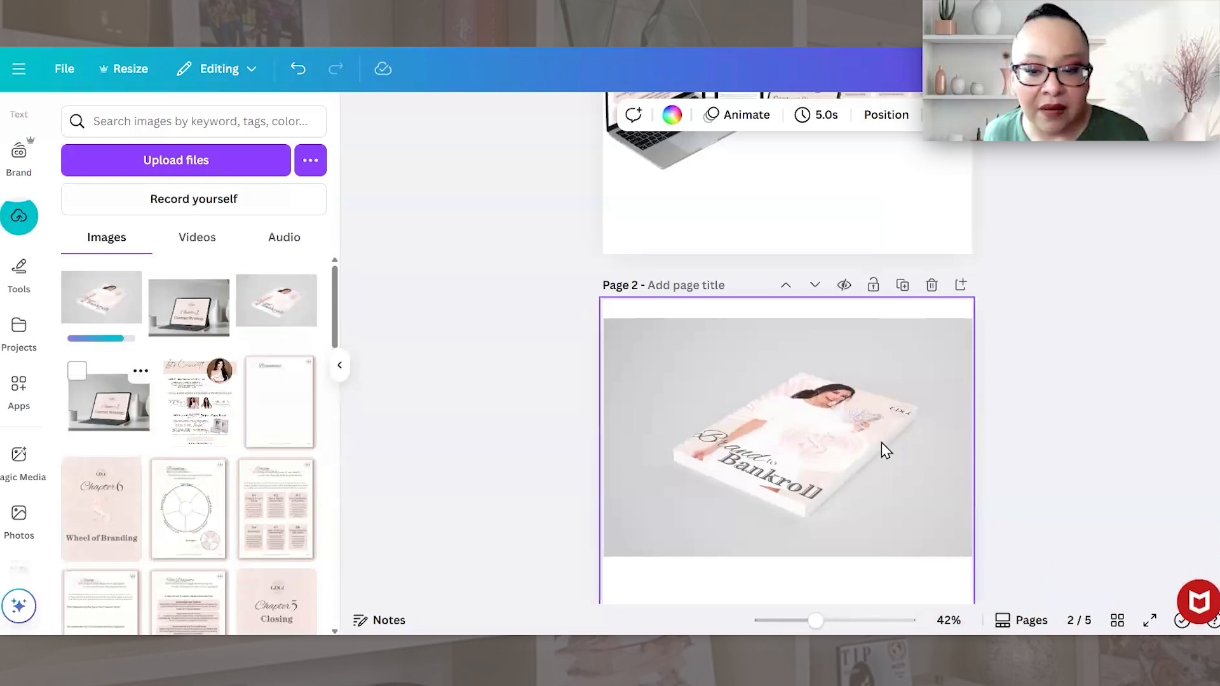
Step: Replace the book mockup on page 2 with its uploaded JPG and remove that image's background
{"action": "left_click", "coordinate": [835, 457]}
{"action": "key", "text": "Delete"}
{"action": "scroll", "coordinate": [833, 468], "scroll_direction": "down", "scroll_amount": 2}
{"action": "left_click", "coordinate": [100, 311]}
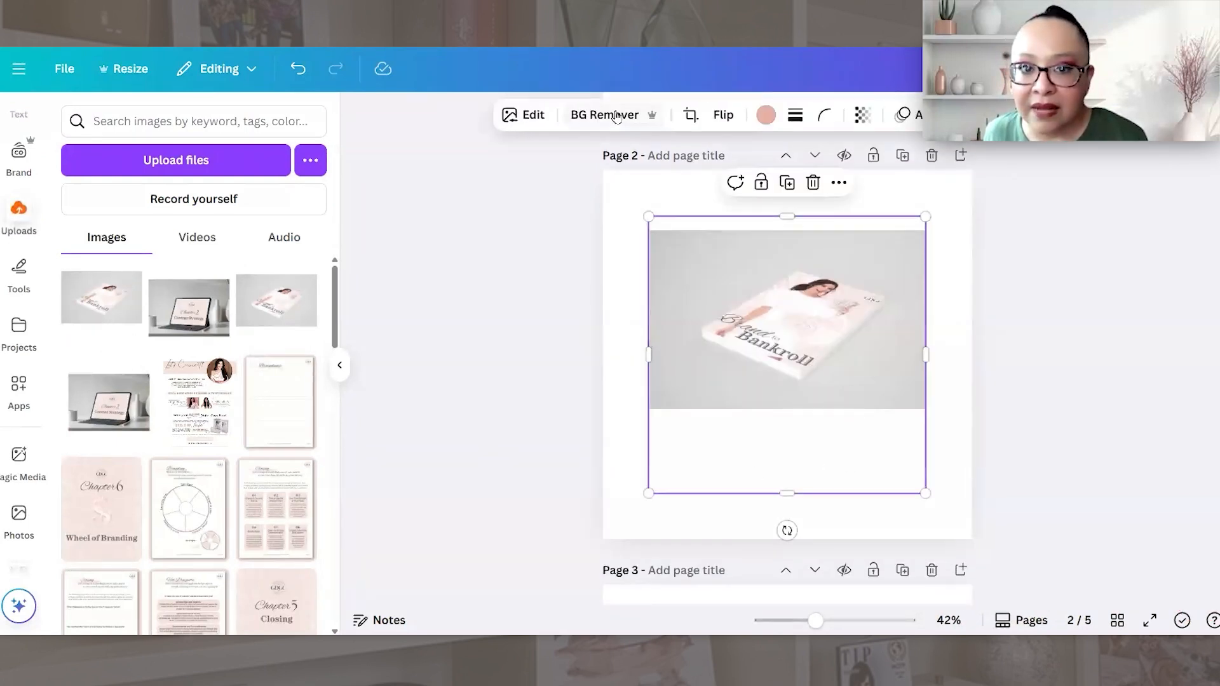
{"action": "left_click", "coordinate": [616, 115]}
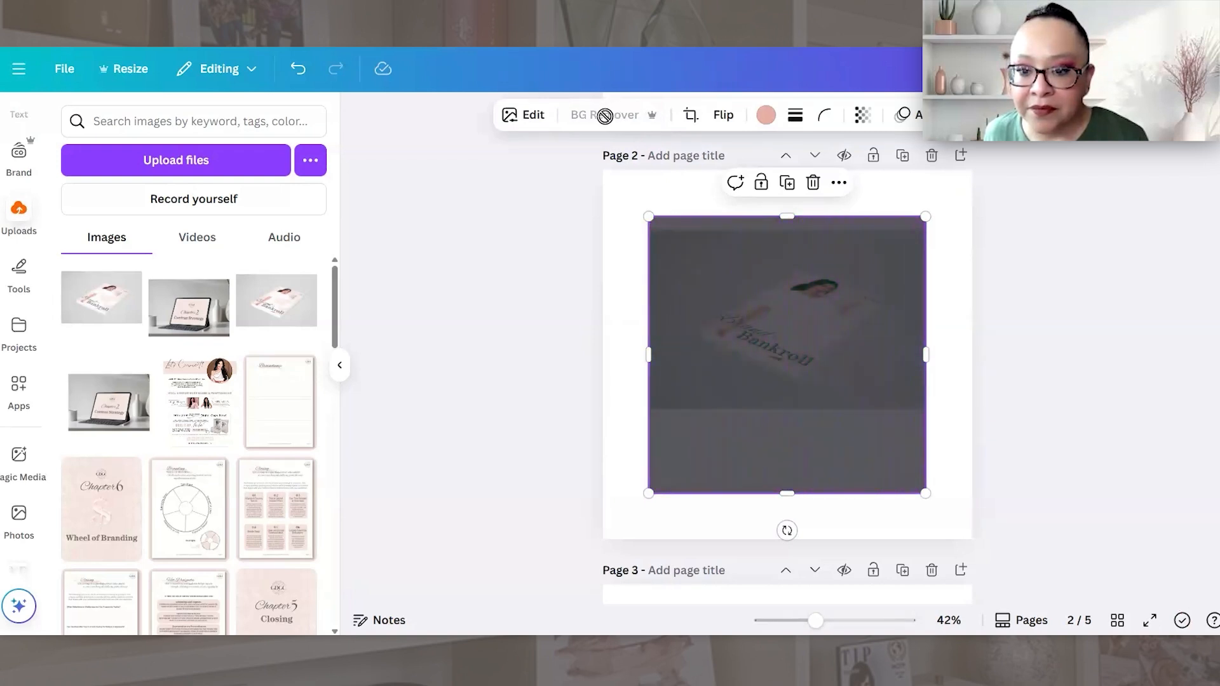
Step: Crop the empty margins on all four sides of the book mockup image on page 2 close to the book
{"action": "left_click_drag", "start_coordinate": [762, 498], "coordinate": [788, 385]}
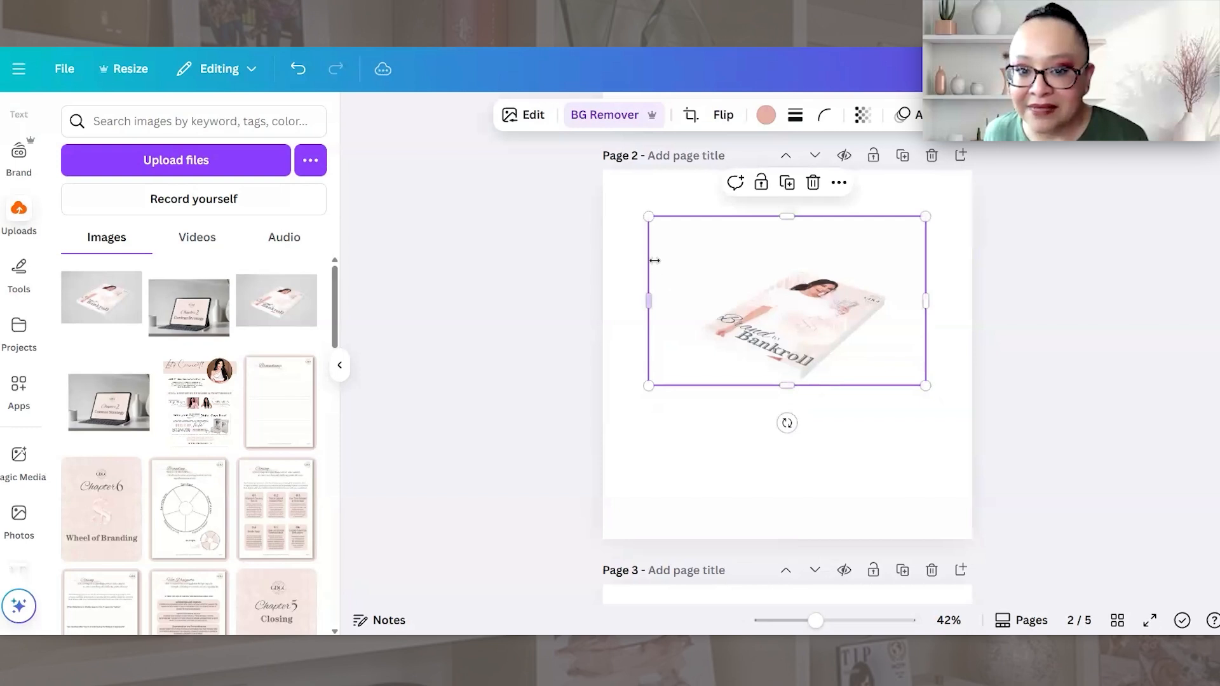
{"action": "left_click_drag", "start_coordinate": [654, 260], "coordinate": [696, 259]}
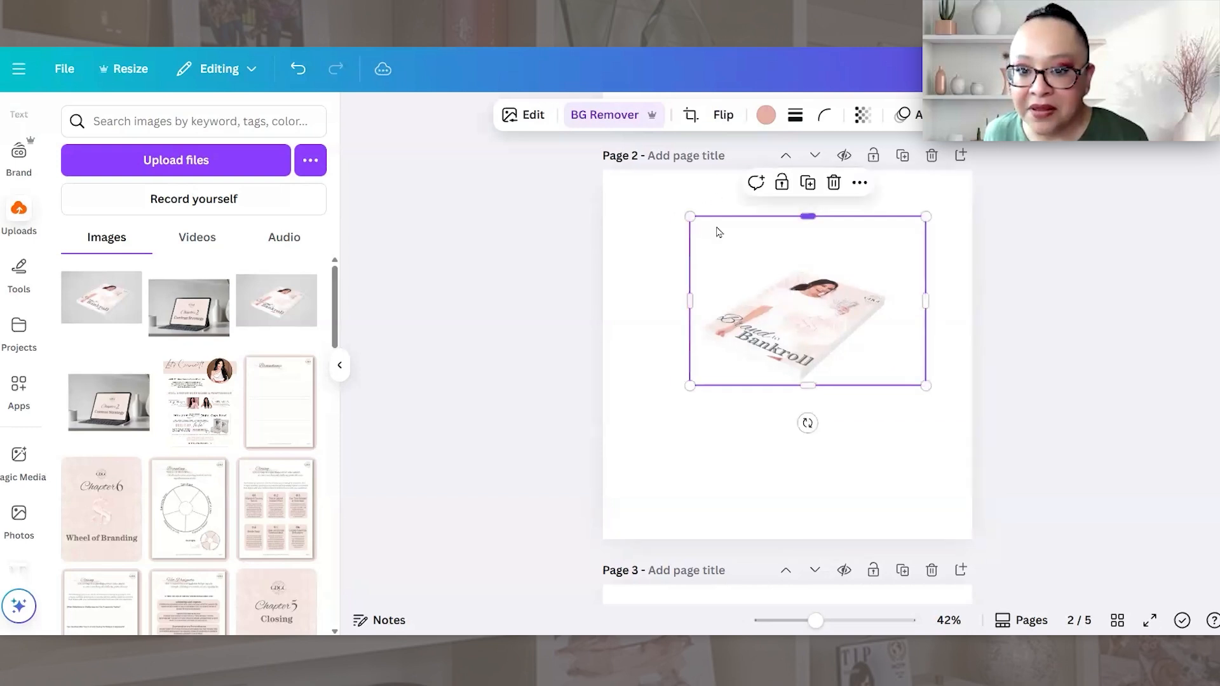
{"action": "left_click_drag", "start_coordinate": [721, 217], "coordinate": [719, 262]}
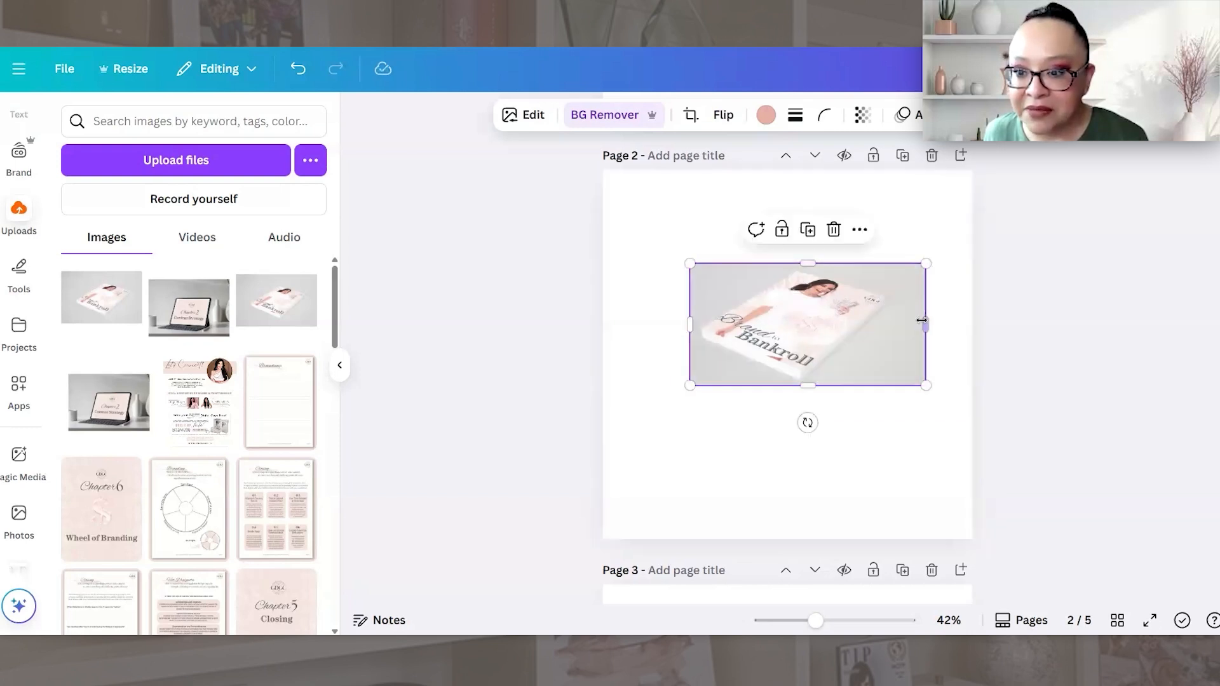
{"action": "left_click_drag", "start_coordinate": [922, 322], "coordinate": [884, 324]}
Step: Move the cropped book image to page 1, shrink it, and place it in front of the Chapter 2 tablet and right laptop
{"action": "scroll", "coordinate": [774, 540], "scroll_direction": "up", "scroll_amount": 3}
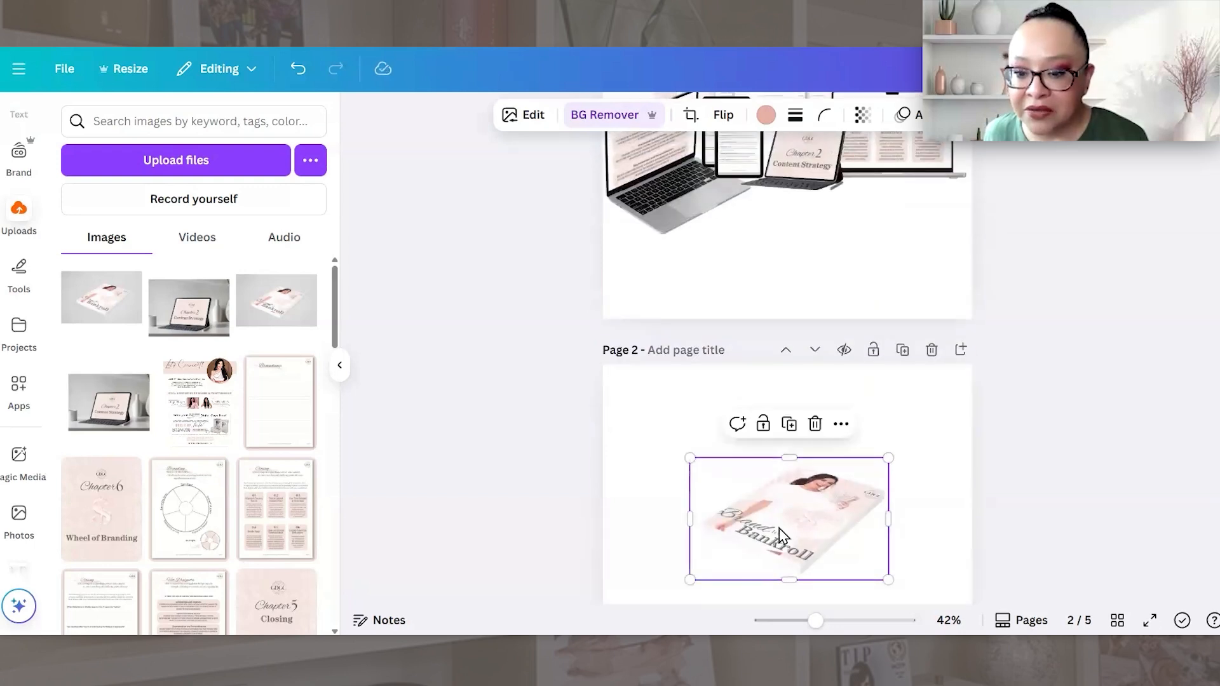
{"action": "left_click_drag", "start_coordinate": [781, 534], "coordinate": [806, 295]}
{"action": "scroll", "coordinate": [781, 394], "scroll_direction": "up", "scroll_amount": 3}
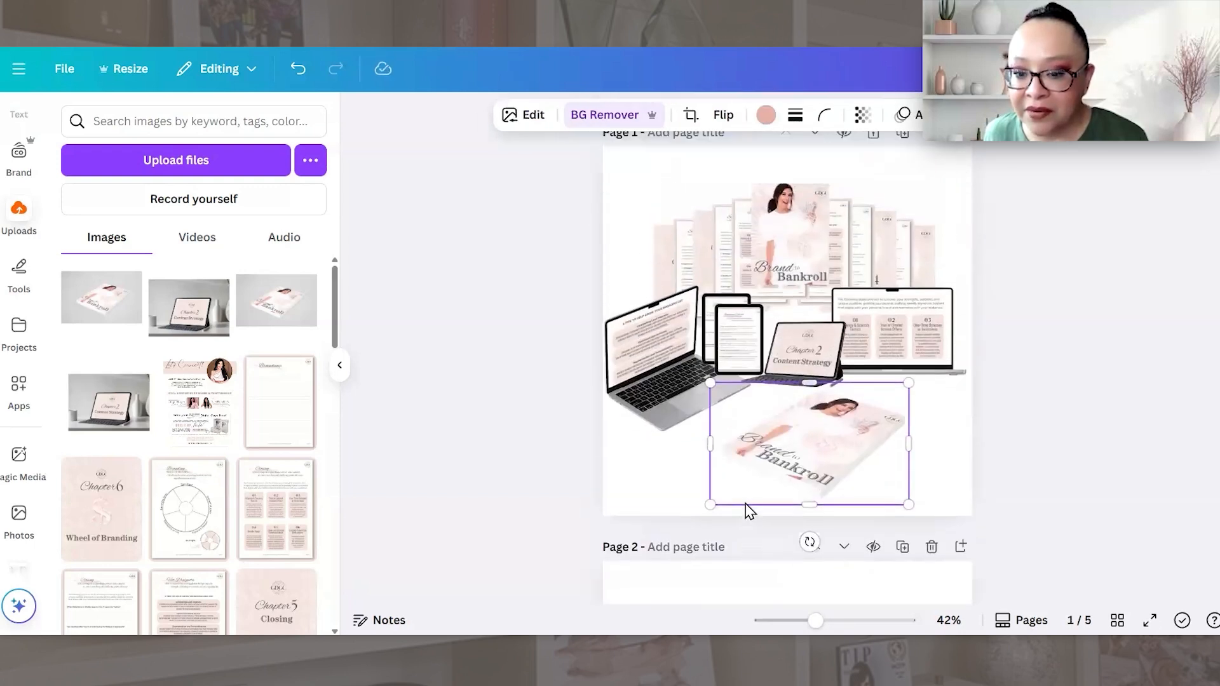
{"action": "left_click_drag", "start_coordinate": [710, 528], "coordinate": [780, 486]}
{"action": "mouse_move", "coordinate": [829, 453]}
{"action": "left_mouse_down"}
{"action": "mouse_move", "coordinate": [851, 432]}
{"action": "mouse_move", "coordinate": [825, 432]}
{"action": "mouse_move", "coordinate": [833, 451]}
{"action": "mouse_move", "coordinate": [845, 441]}
{"action": "mouse_move", "coordinate": [829, 445]}
{"action": "left_mouse_up"}
{"action": "left_click", "coordinate": [877, 495]}
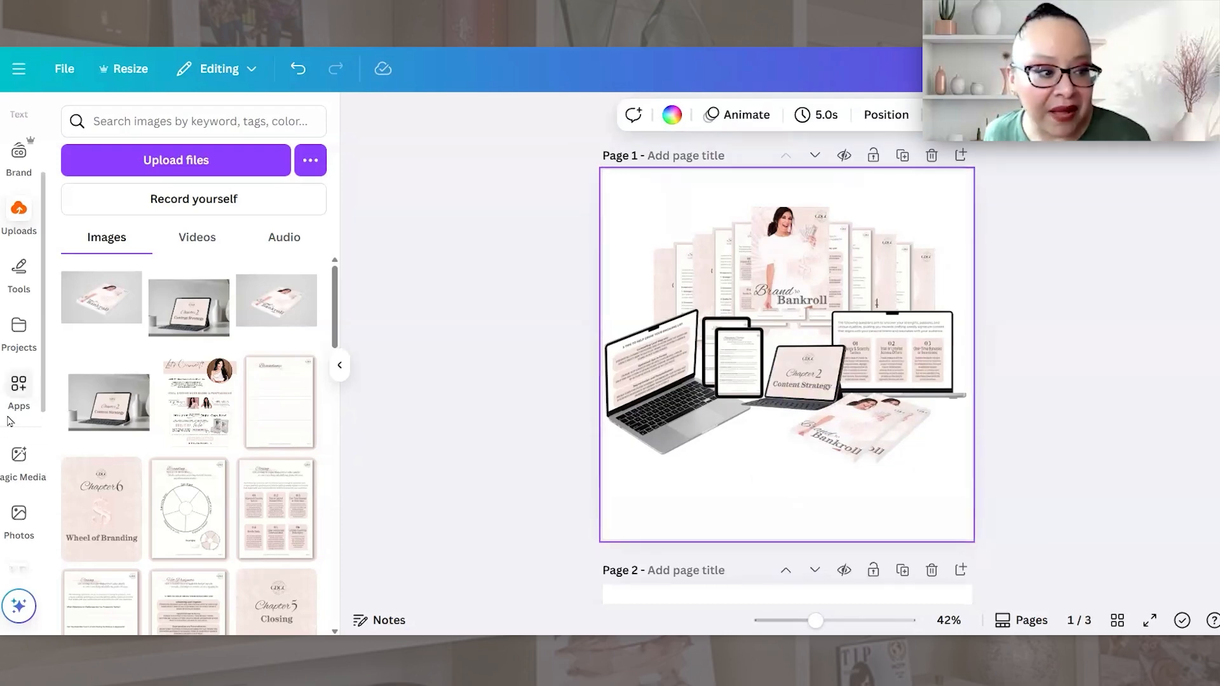
Step: Add the angled lying phone from the Smartphones mockups to page 1 and place it in the empty area below the devices
{"action": "scroll", "coordinate": [19, 489], "scroll_direction": "down", "scroll_amount": 4}
{"action": "scroll", "coordinate": [23, 509], "scroll_direction": "down", "scroll_amount": 2}
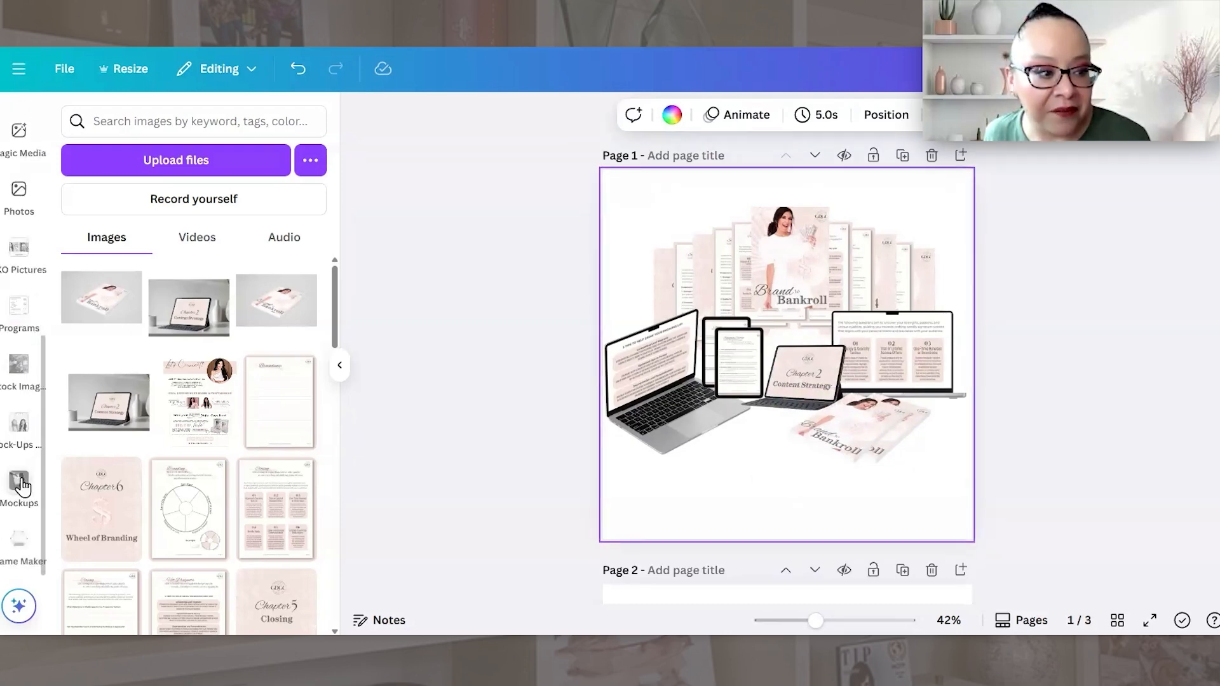
{"action": "left_click", "coordinate": [19, 482]}
{"action": "scroll", "coordinate": [188, 356], "scroll_direction": "down", "scroll_amount": 2}
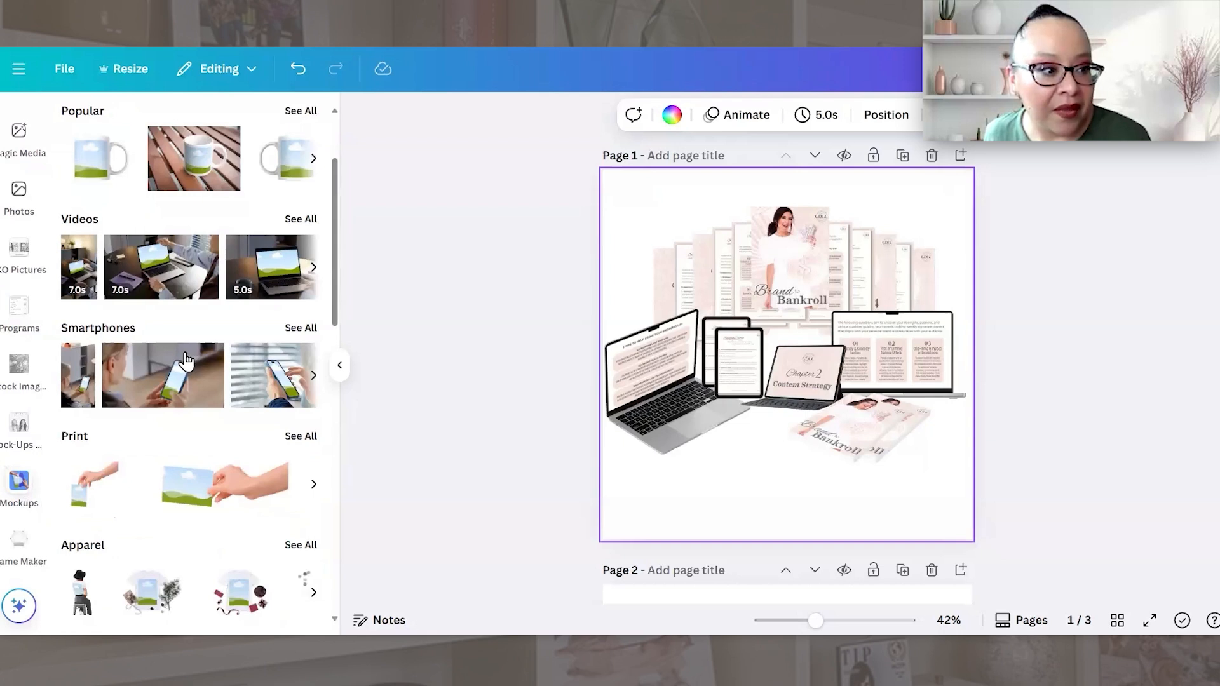
{"action": "left_click", "coordinate": [303, 328]}
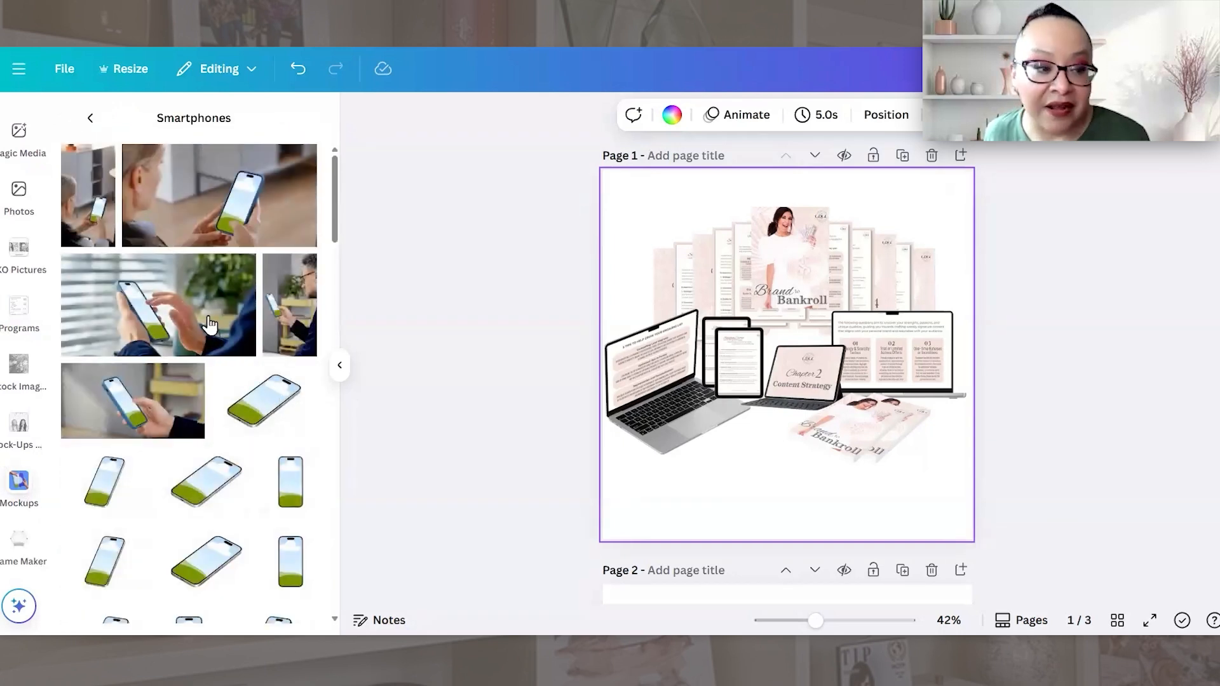
{"action": "scroll", "coordinate": [168, 459], "scroll_direction": "down", "scroll_amount": 2}
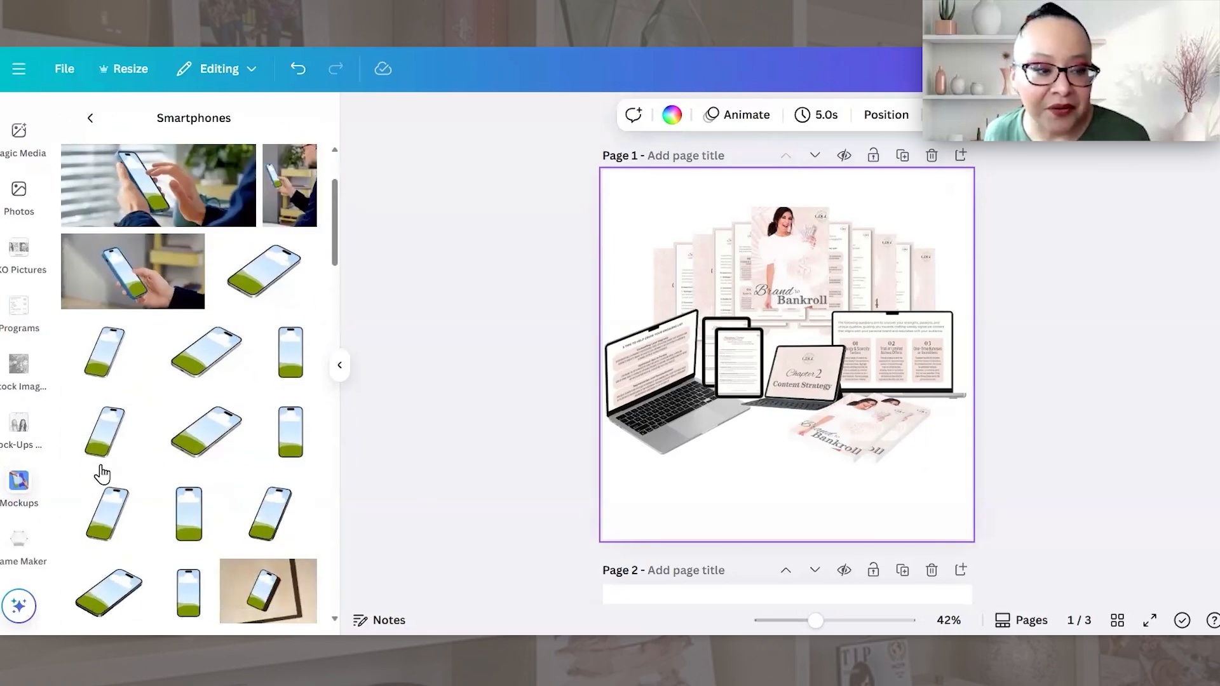
{"action": "scroll", "coordinate": [102, 473], "scroll_direction": "down", "scroll_amount": 1}
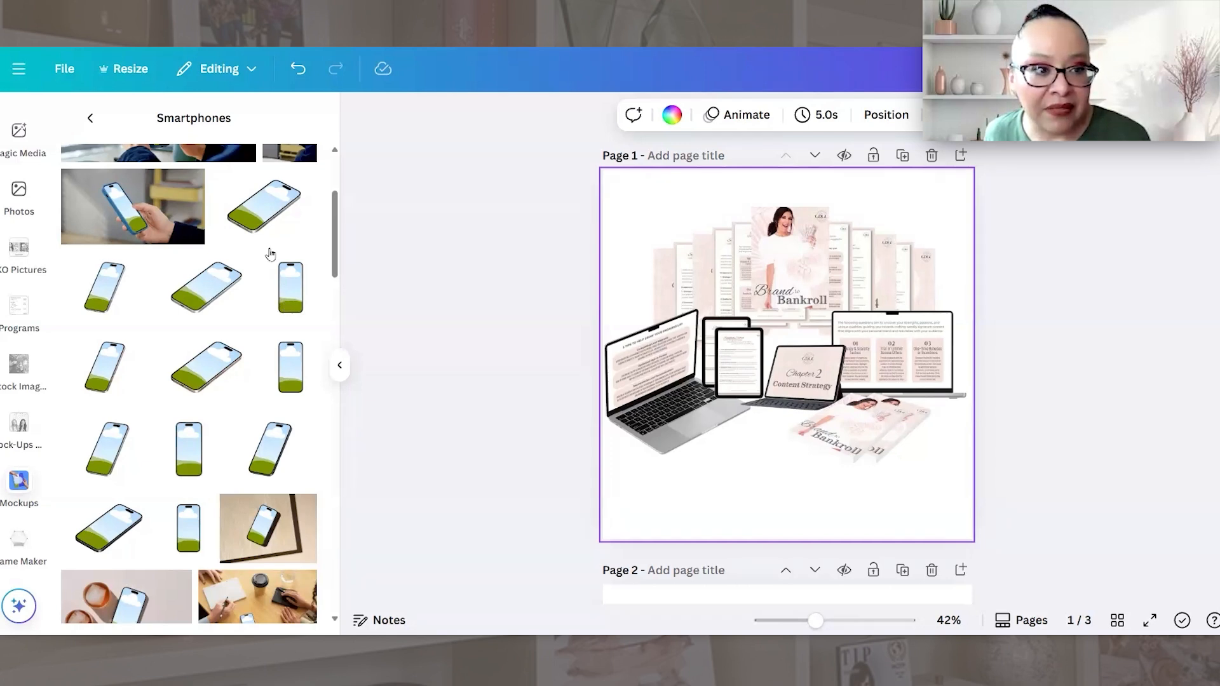
{"action": "left_click", "coordinate": [264, 218]}
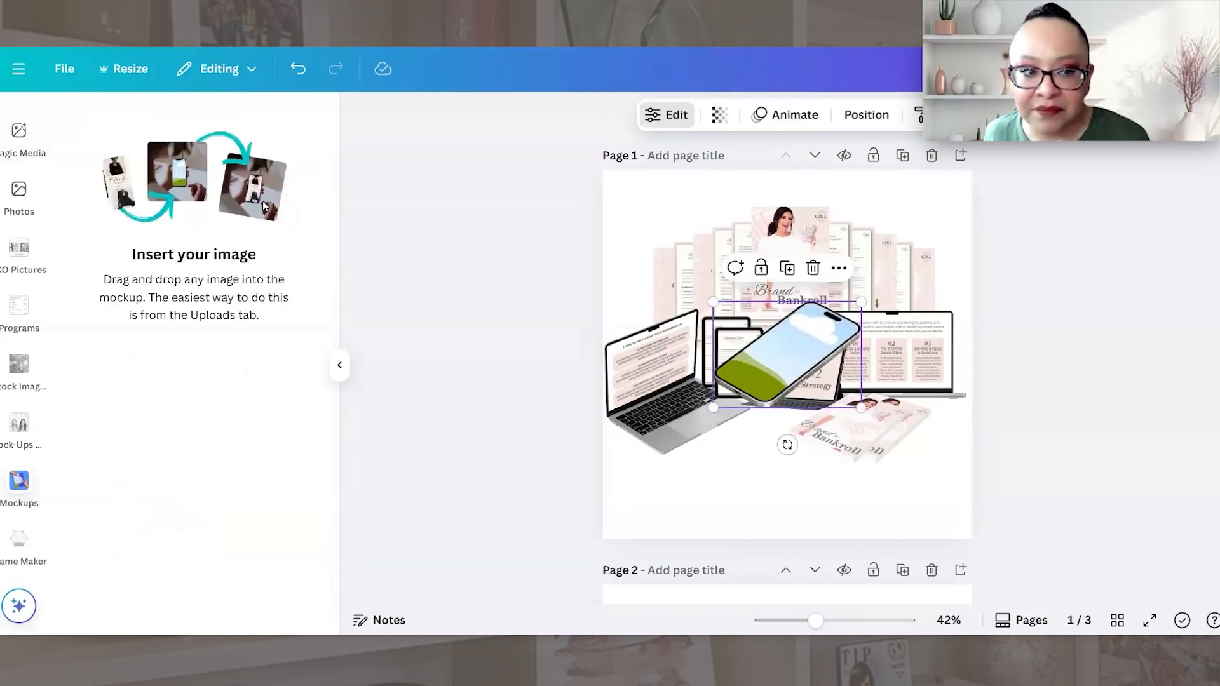
{"action": "left_click_drag", "start_coordinate": [784, 376], "coordinate": [772, 507]}
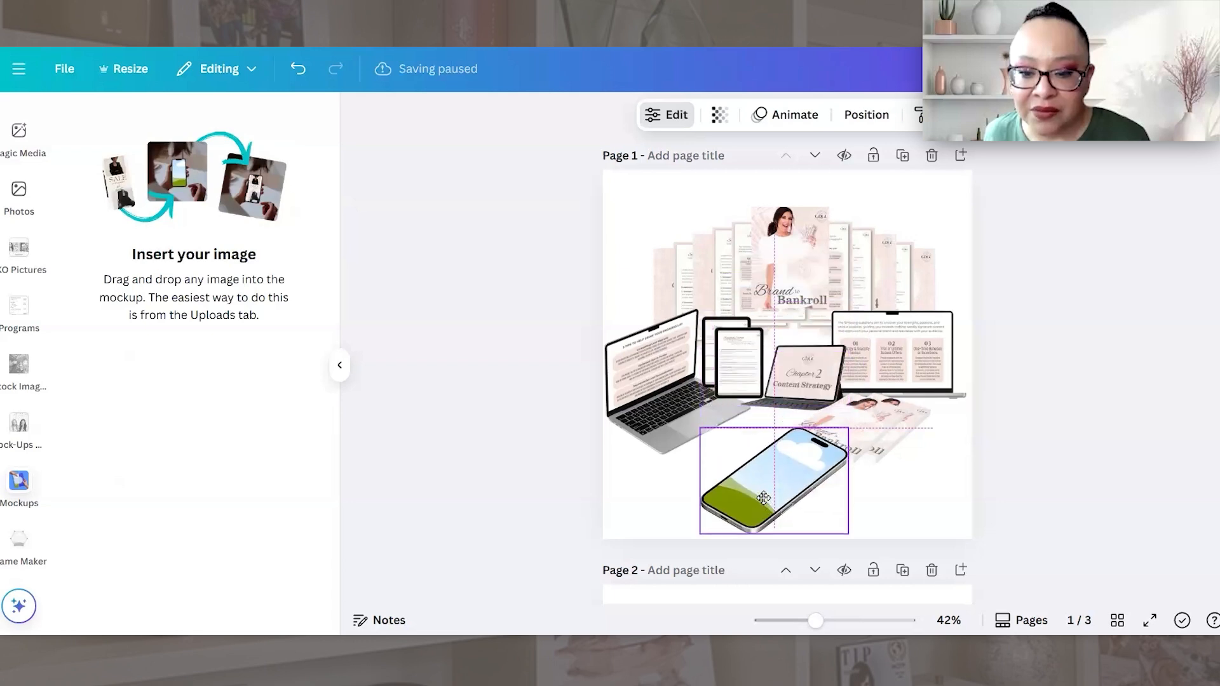
{"action": "left_click", "coordinate": [629, 490]}
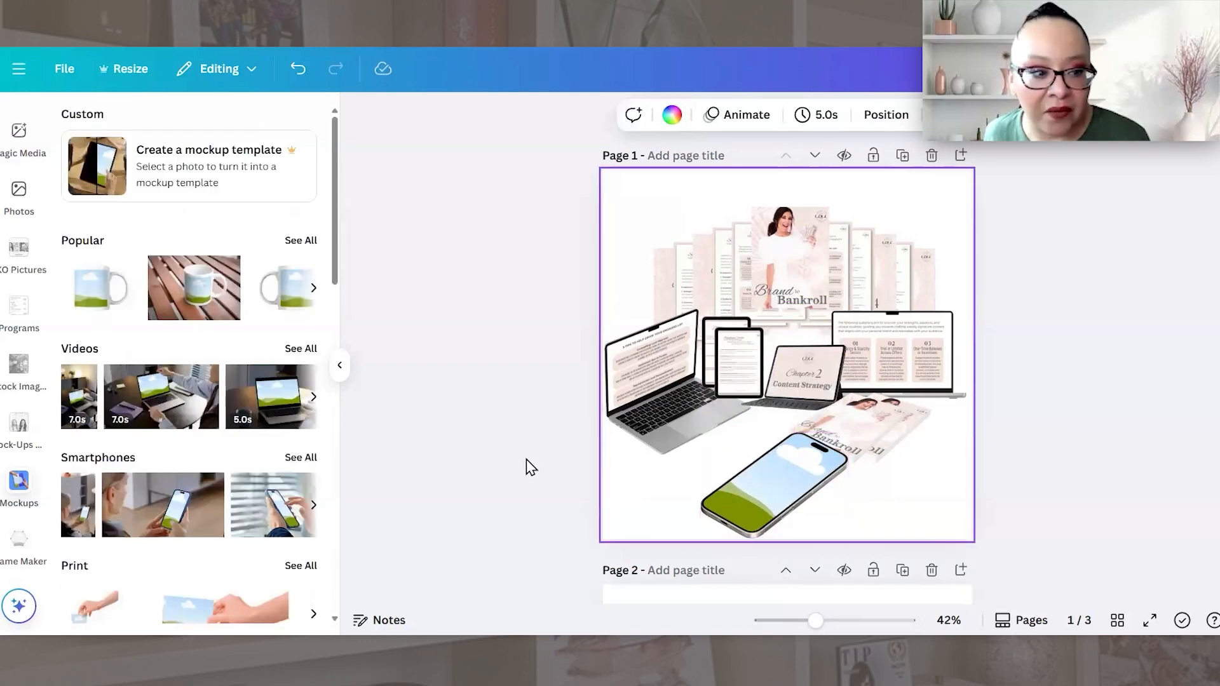
Step: Add an upright smartphone mockup, shrink it and place it below the left laptop, and shrink the angled phone to a similar scale
{"action": "left_click", "coordinate": [301, 455]}
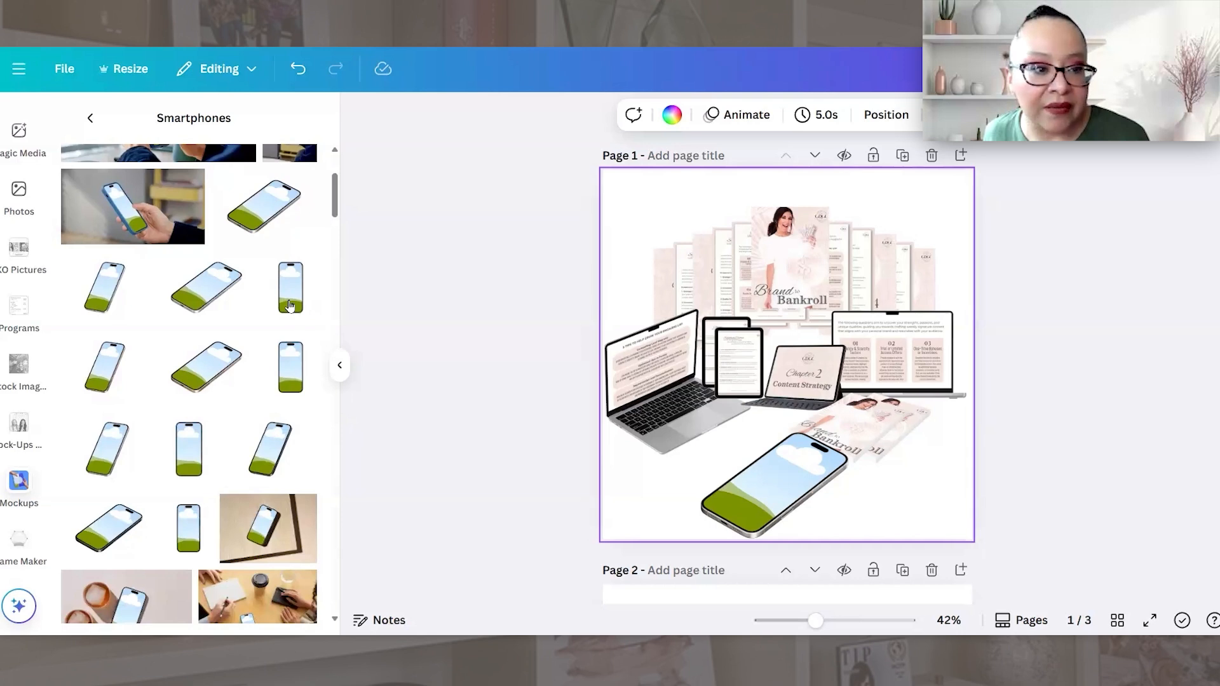
{"action": "left_click", "coordinate": [300, 296]}
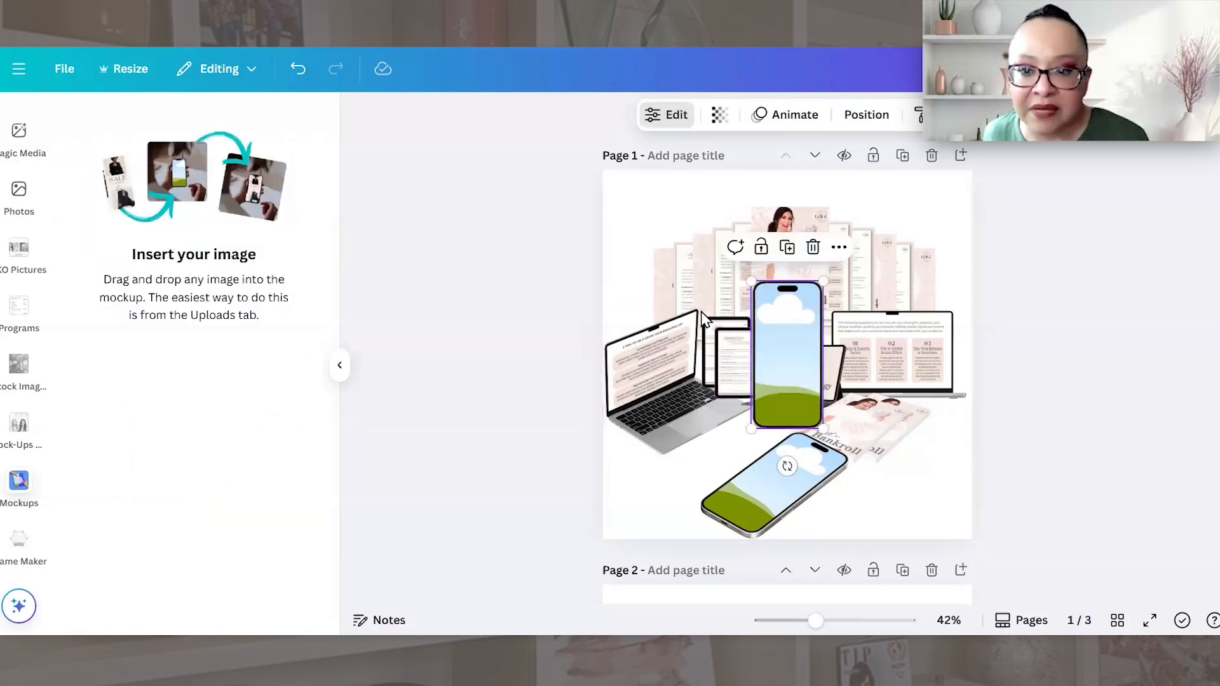
{"action": "left_click_drag", "start_coordinate": [824, 280], "coordinate": [797, 334]}
{"action": "left_click_drag", "start_coordinate": [781, 411], "coordinate": [670, 521]}
{"action": "left_click", "coordinate": [809, 474]}
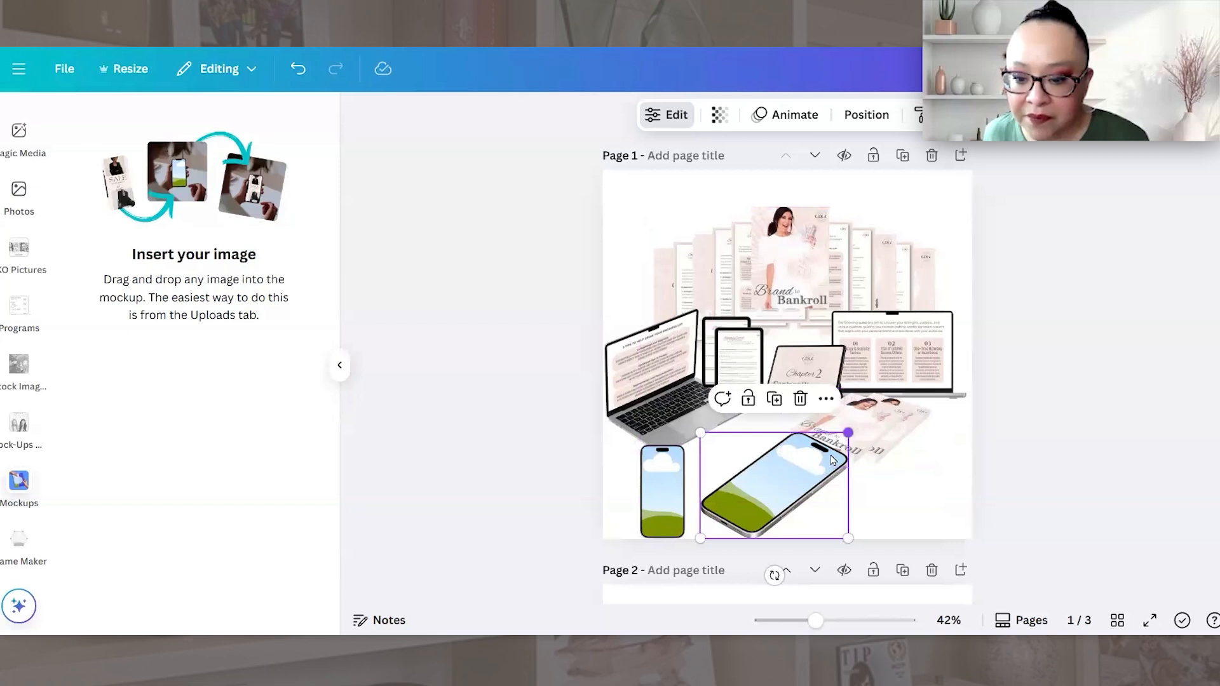
{"action": "left_click_drag", "start_coordinate": [848, 433], "coordinate": [783, 482]}
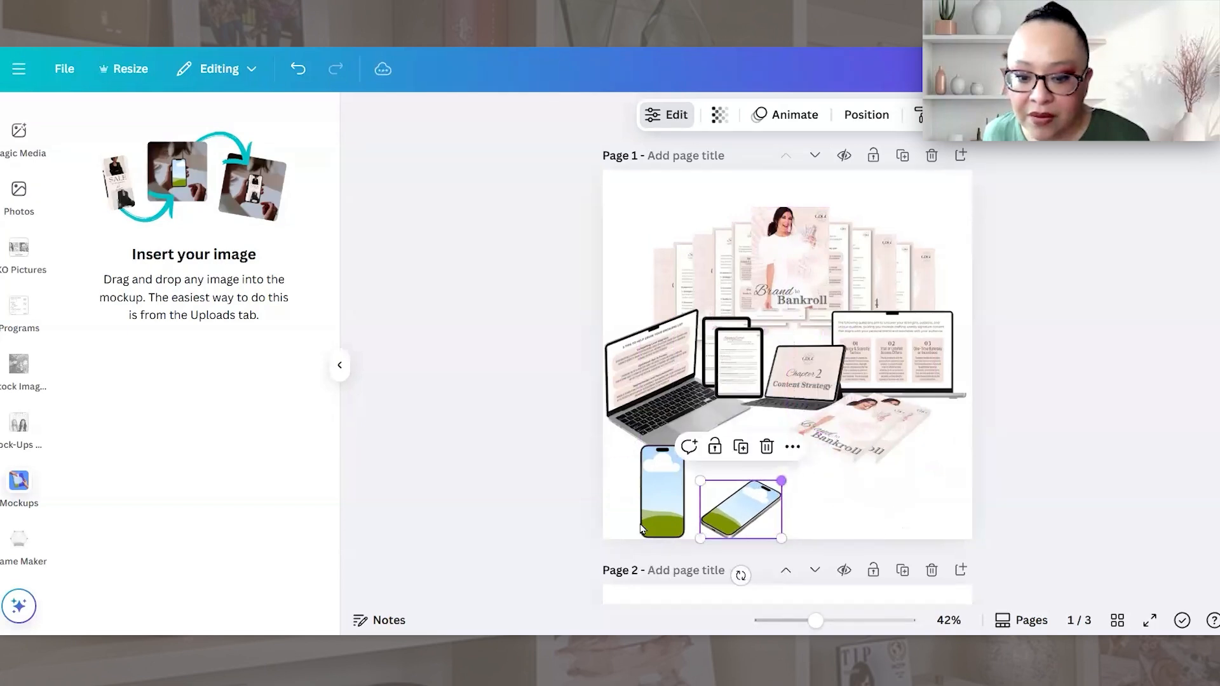
Step: Duplicate the upright phone, place the copy between the original and the angled phone, and bring the angled phone forward
{"action": "left_click", "coordinate": [662, 483]}
{"action": "left_click", "coordinate": [662, 412]}
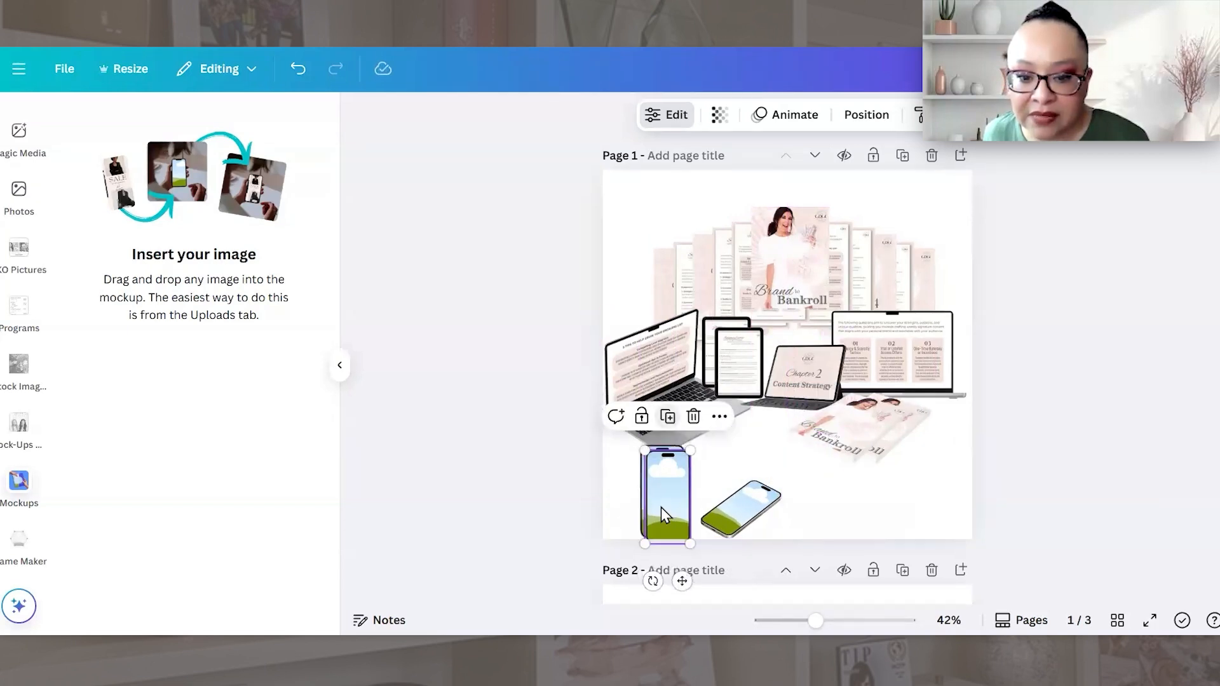
{"action": "left_click_drag", "start_coordinate": [663, 508], "coordinate": [717, 495]}
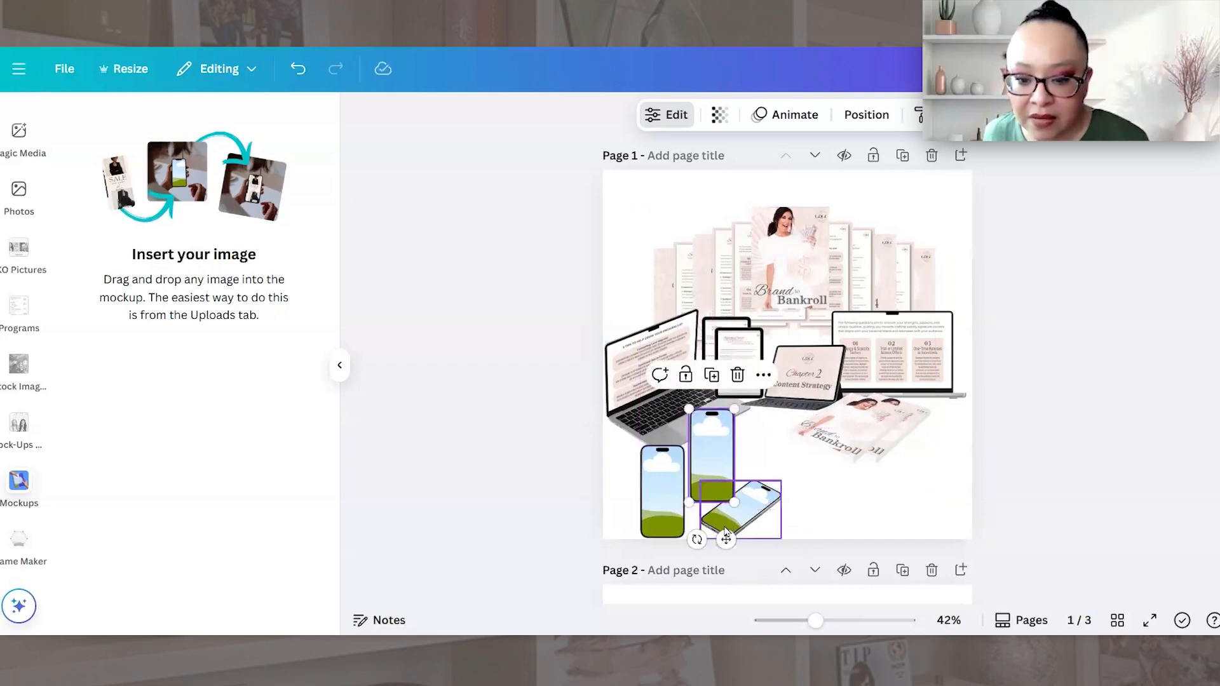
{"action": "right_click", "coordinate": [729, 534]}
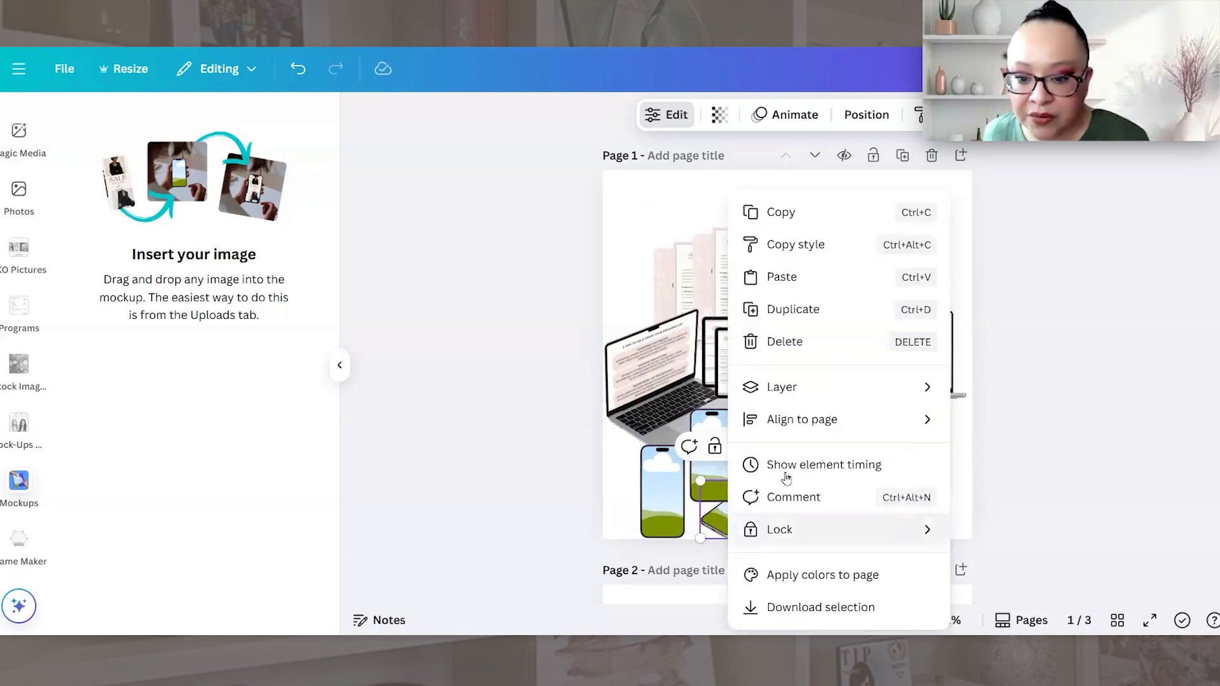
{"action": "left_click", "coordinate": [817, 389]}
{"action": "left_click", "coordinate": [1038, 420]}
Step: Tilt the original upright phone slightly to the left and tuck it against its duplicate
{"action": "left_click", "coordinate": [640, 518]}
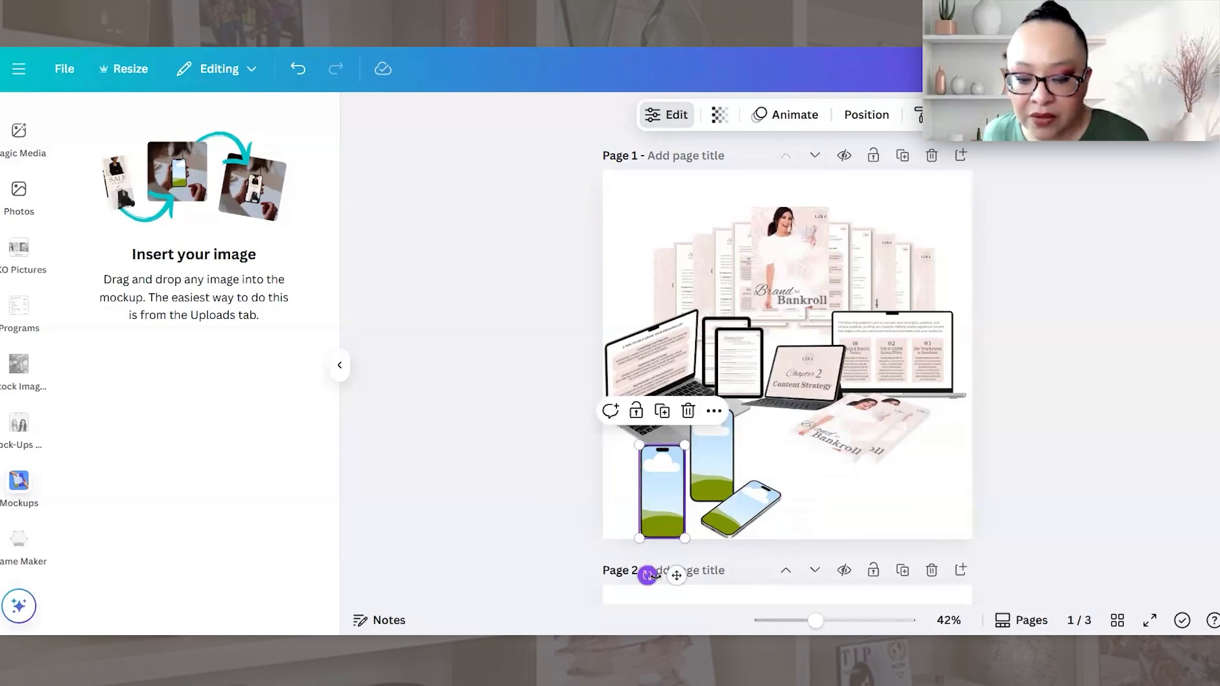
{"action": "left_click_drag", "start_coordinate": [648, 575], "coordinate": [665, 576]}
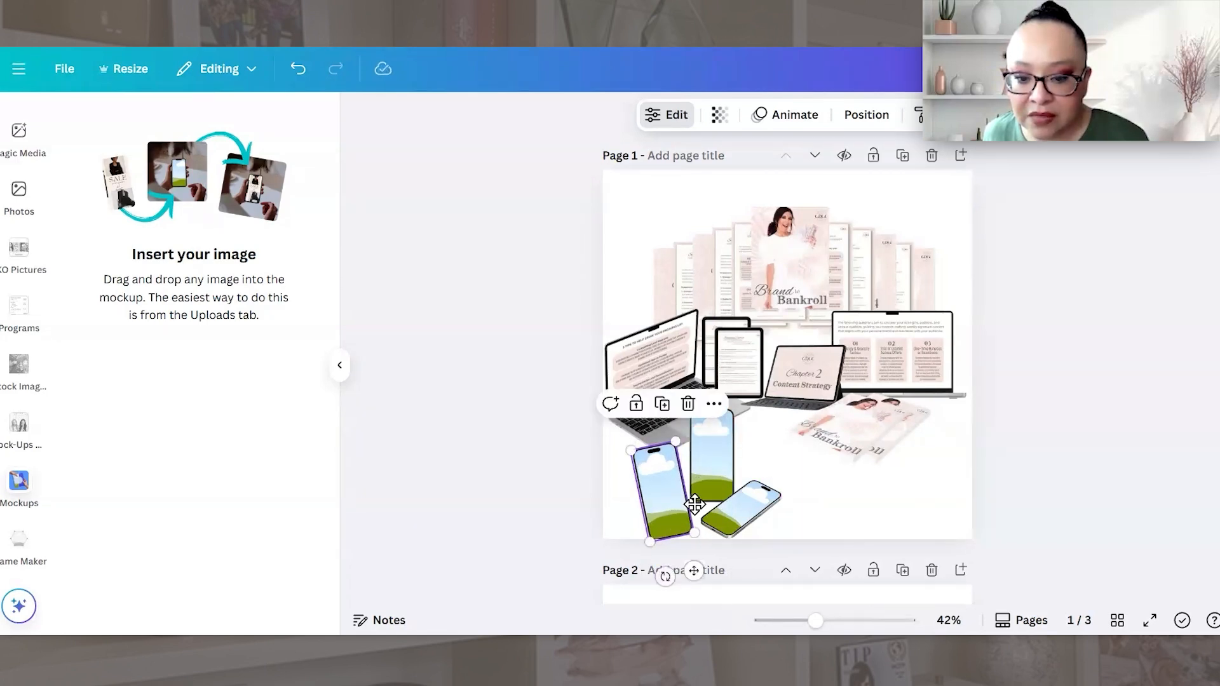
{"action": "left_click_drag", "start_coordinate": [671, 503], "coordinate": [687, 509]}
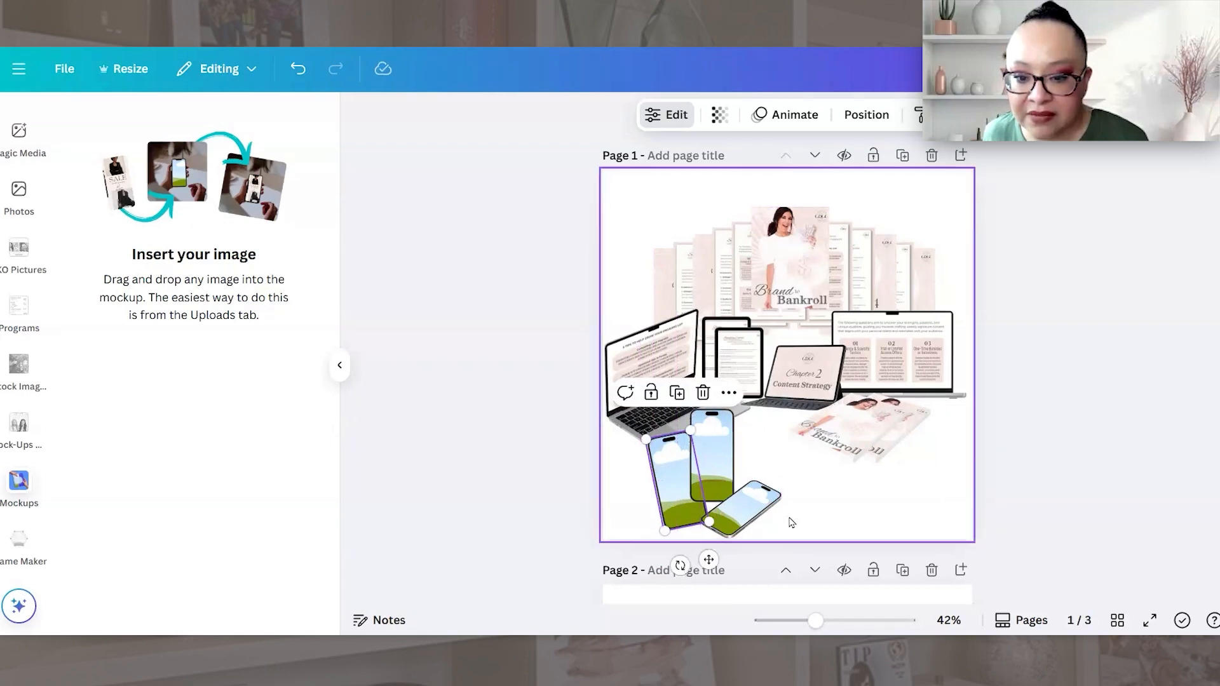
{"action": "left_click", "coordinate": [786, 517]}
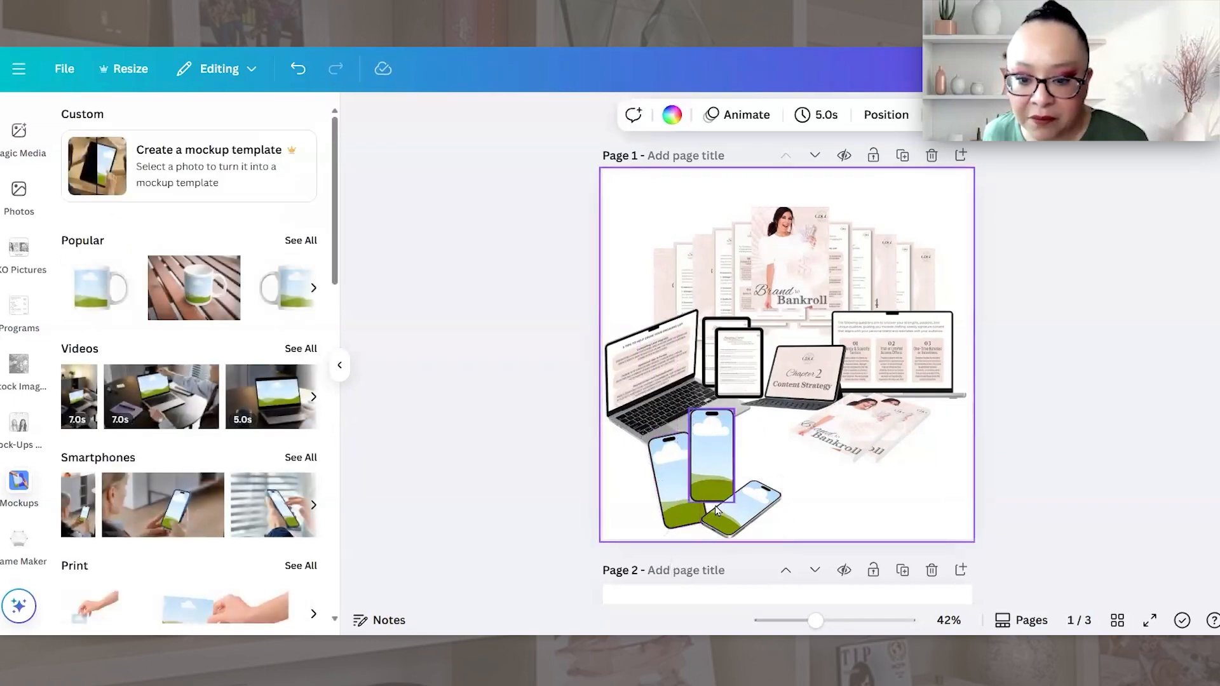
Step: Shrink all three phones and group them closely together over the front corner of the left laptop
{"action": "left_click_drag", "start_coordinate": [637, 508], "coordinate": [734, 483]}
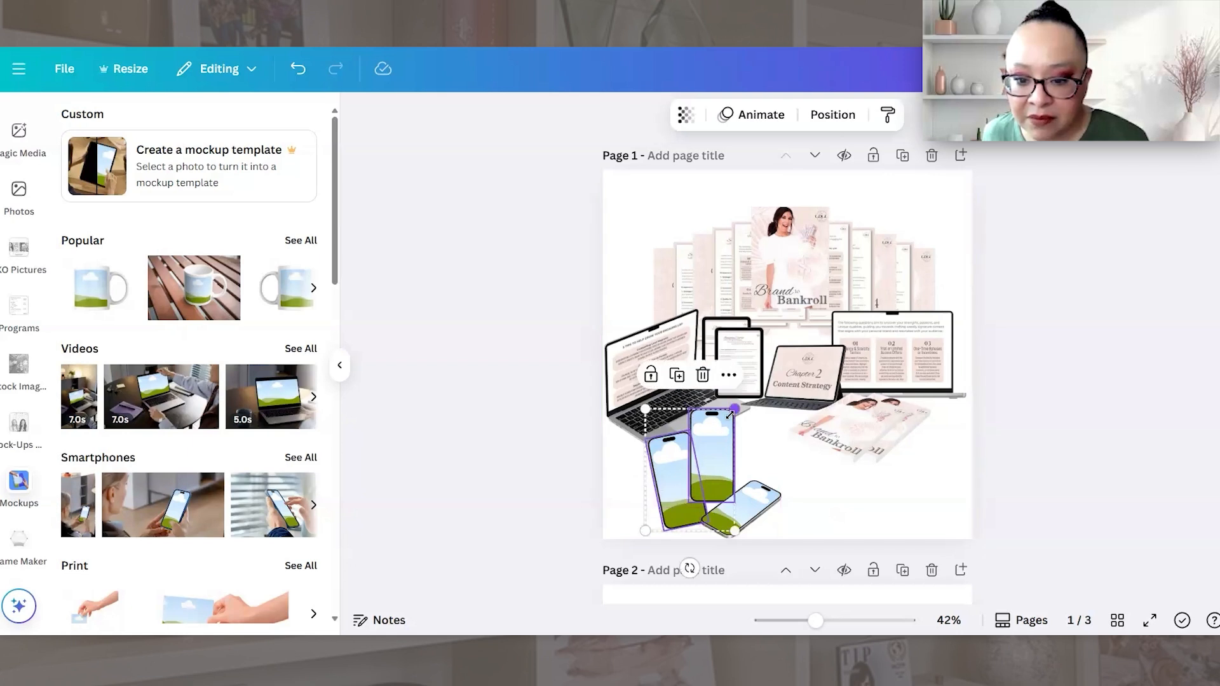
{"action": "left_click_drag", "start_coordinate": [729, 414], "coordinate": [704, 427]}
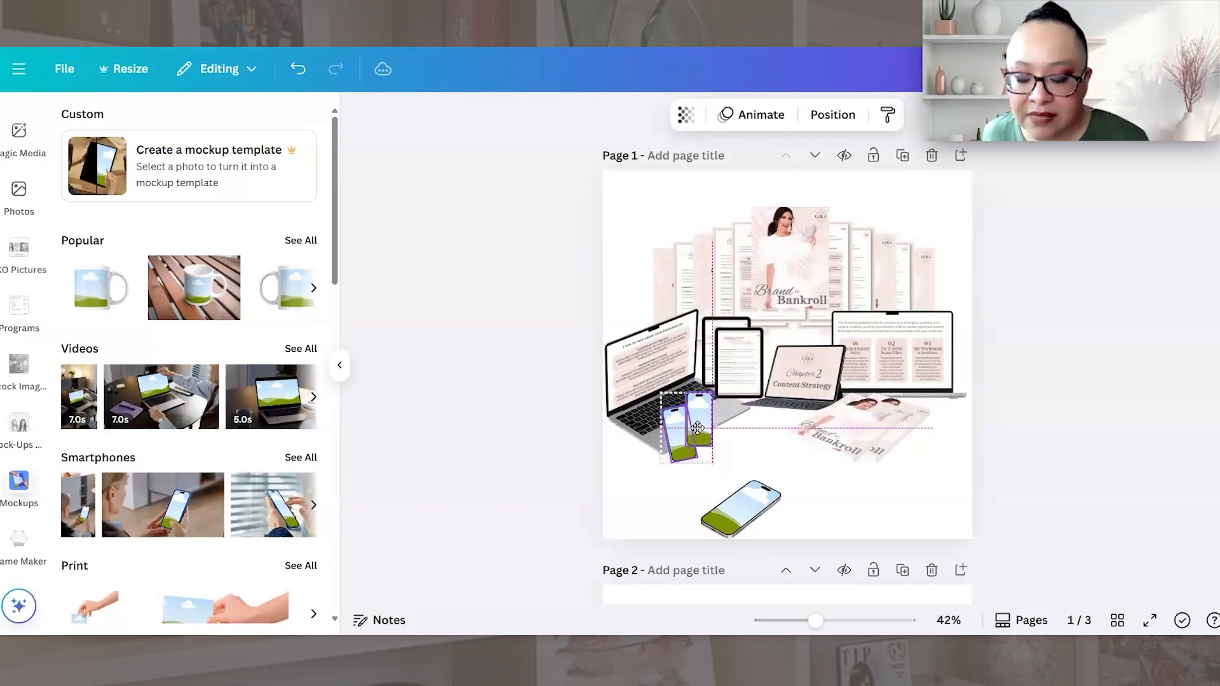
{"action": "left_click", "coordinate": [718, 502]}
{"action": "left_click_drag", "start_coordinate": [782, 481], "coordinate": [738, 442]}
{"action": "left_click", "coordinate": [727, 454]}
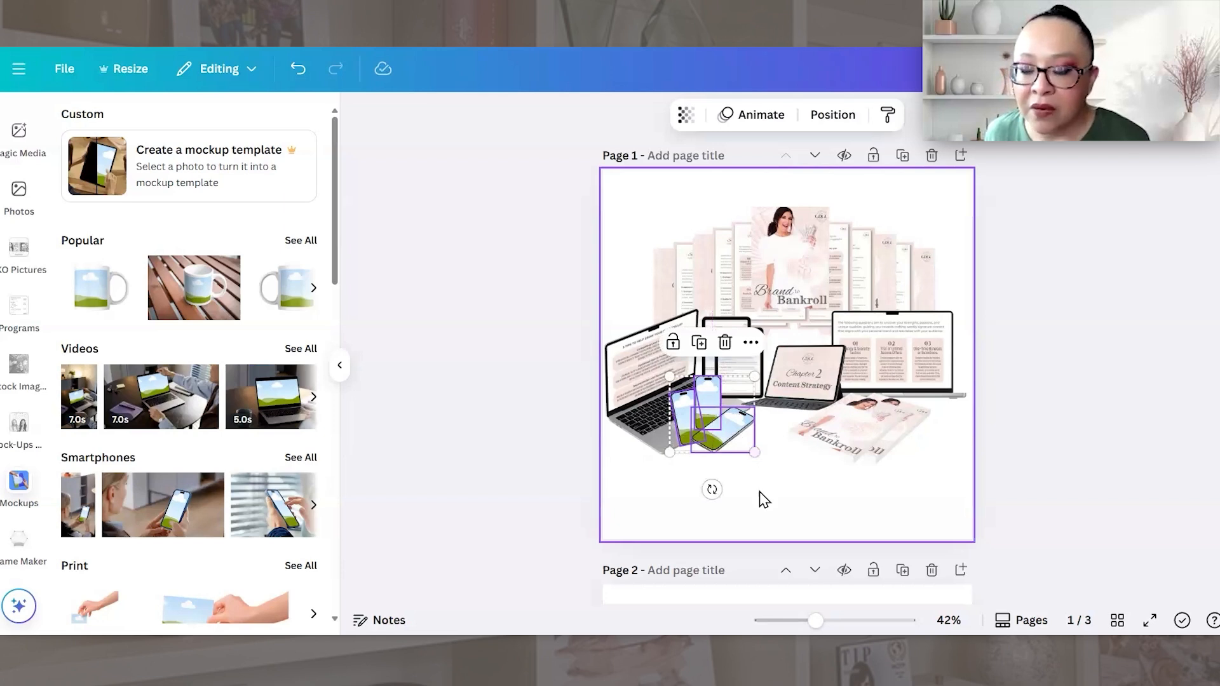
{"action": "left_click", "coordinate": [786, 499]}
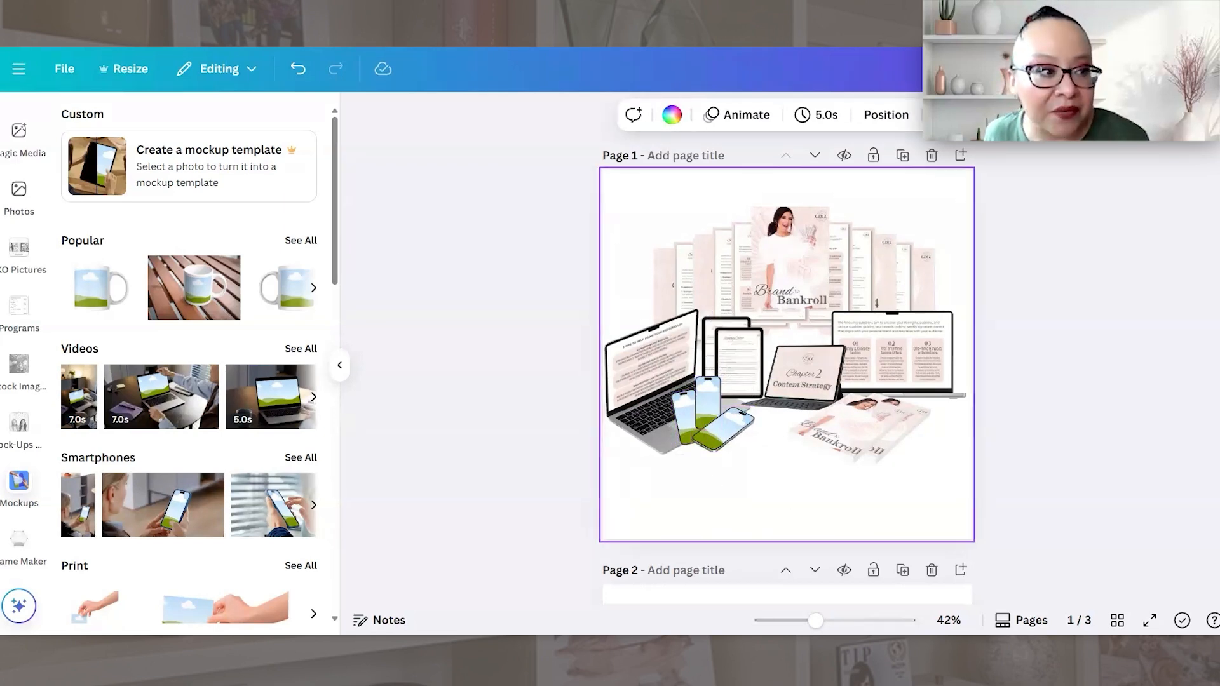
Step: Fill the screen of the tilted left phone with the Table of Contents page from the uploaded images
{"action": "scroll", "coordinate": [17, 216], "scroll_direction": "up", "scroll_amount": 3}
{"action": "scroll", "coordinate": [16, 305], "scroll_direction": "up", "scroll_amount": 5}
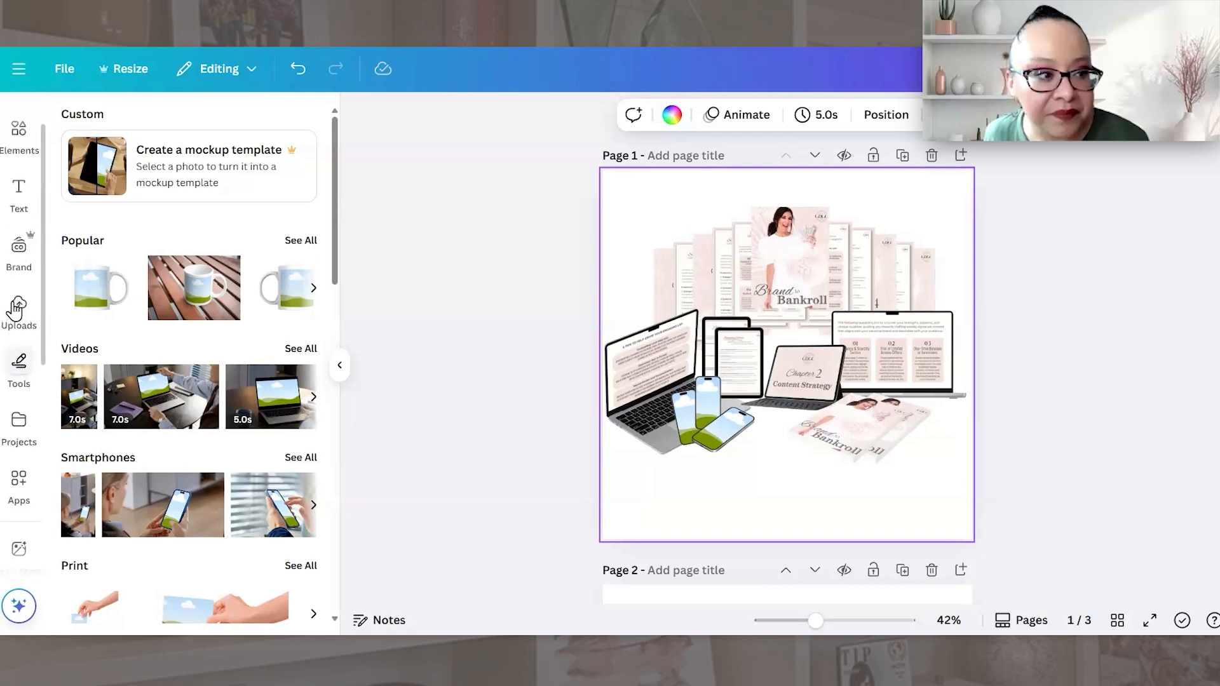
{"action": "left_click", "coordinate": [19, 358]}
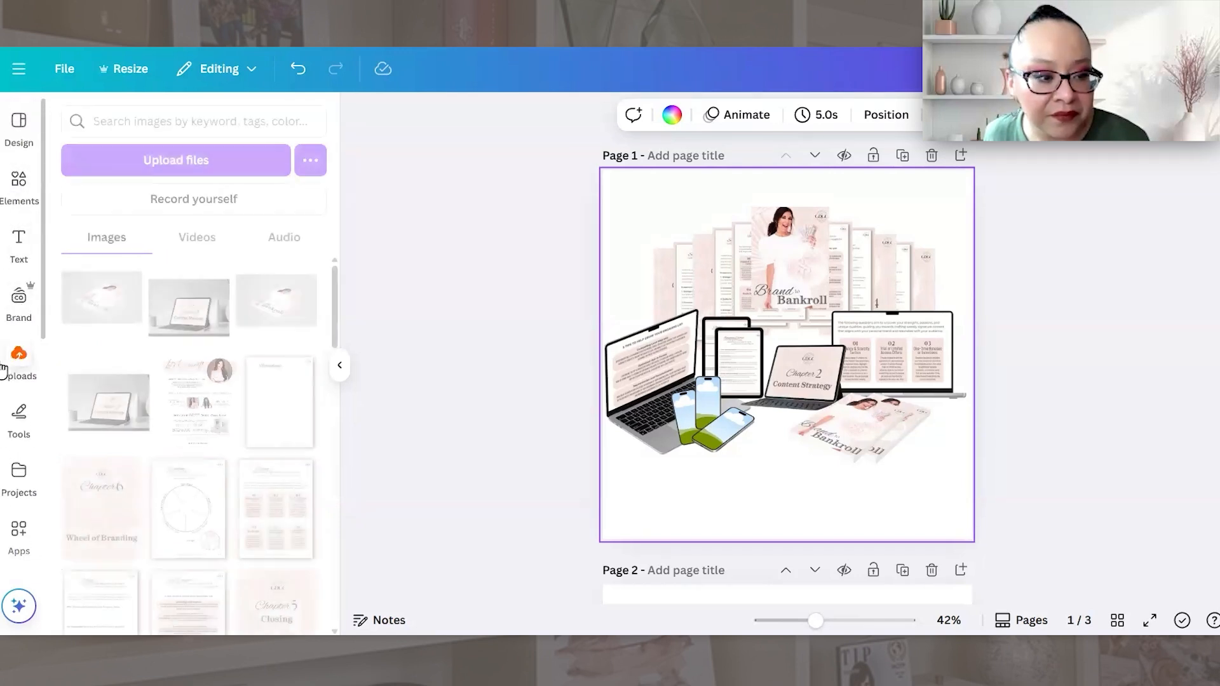
{"action": "scroll", "coordinate": [214, 441], "scroll_direction": "down", "scroll_amount": 1}
{"action": "scroll", "coordinate": [206, 455], "scroll_direction": "down", "scroll_amount": 2}
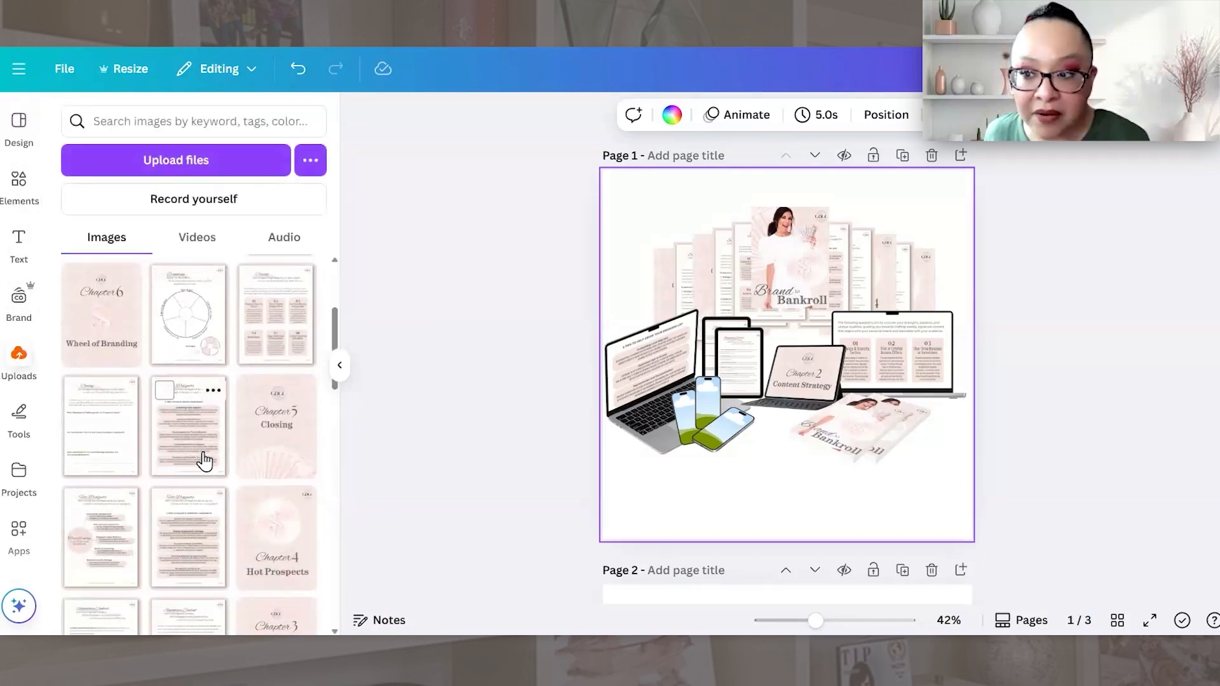
{"action": "scroll", "coordinate": [194, 461], "scroll_direction": "down", "scroll_amount": 3}
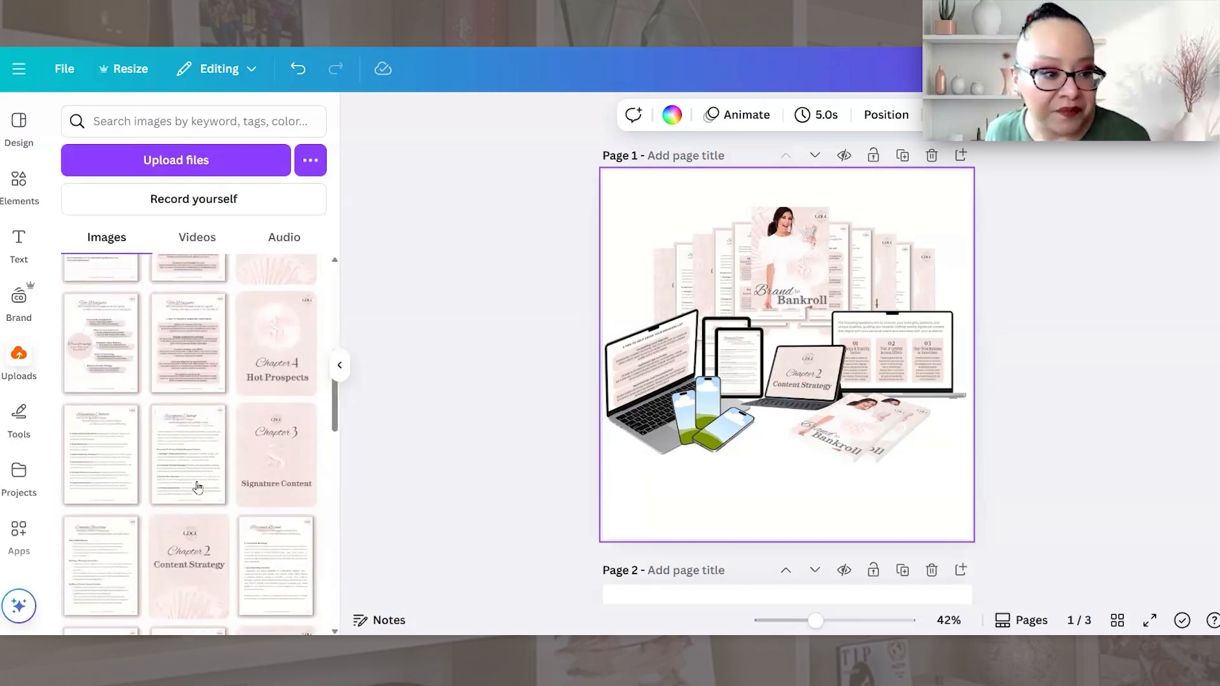
{"action": "scroll", "coordinate": [132, 521], "scroll_direction": "down", "scroll_amount": 1}
{"action": "scroll", "coordinate": [132, 530], "scroll_direction": "down", "scroll_amount": 1}
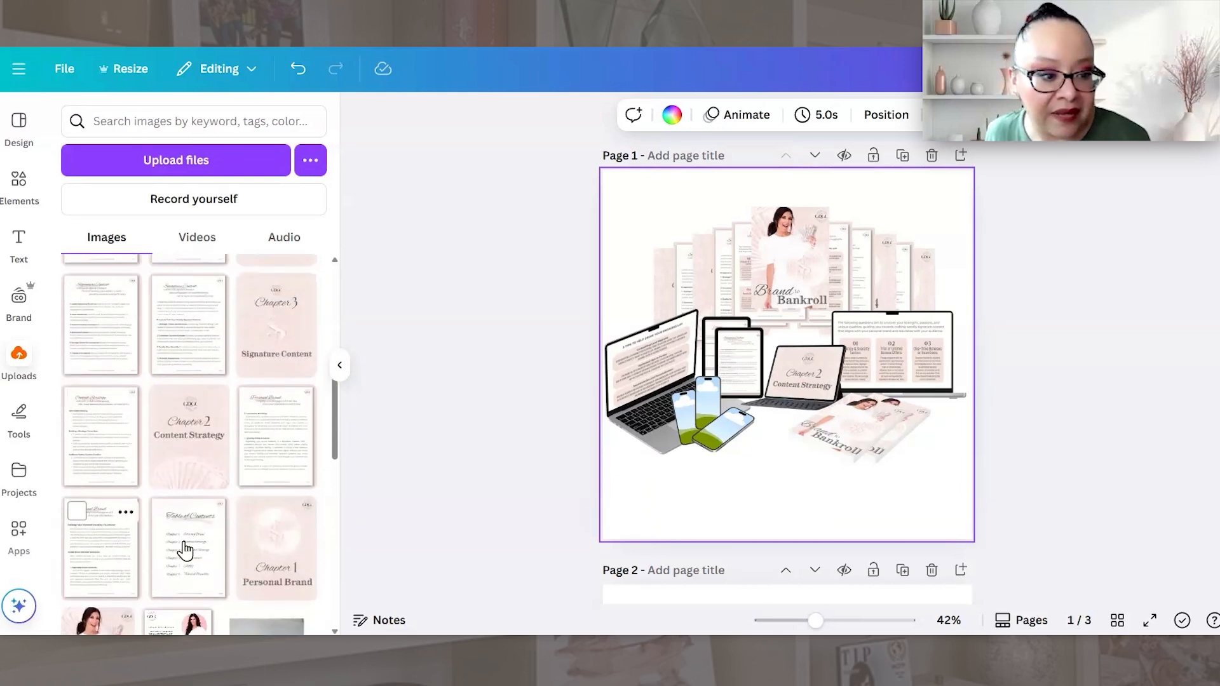
{"action": "left_click_drag", "start_coordinate": [185, 550], "coordinate": [318, 554]}
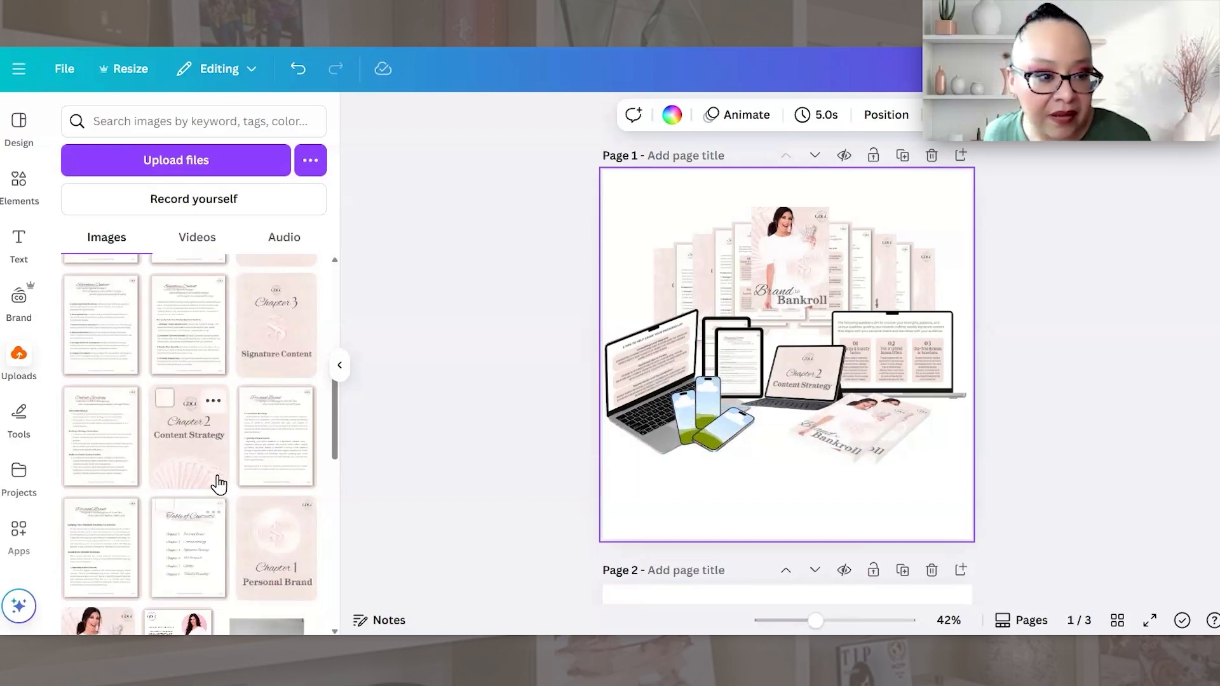
Step: Fill the middle phone's screen with the Chapter 4 Hot Prospects page and the angled phone's screen with the Chapter 5 Closing page
{"action": "scroll", "coordinate": [218, 485], "scroll_direction": "up", "scroll_amount": 1}
{"action": "scroll", "coordinate": [258, 431], "scroll_direction": "up", "scroll_amount": 2}
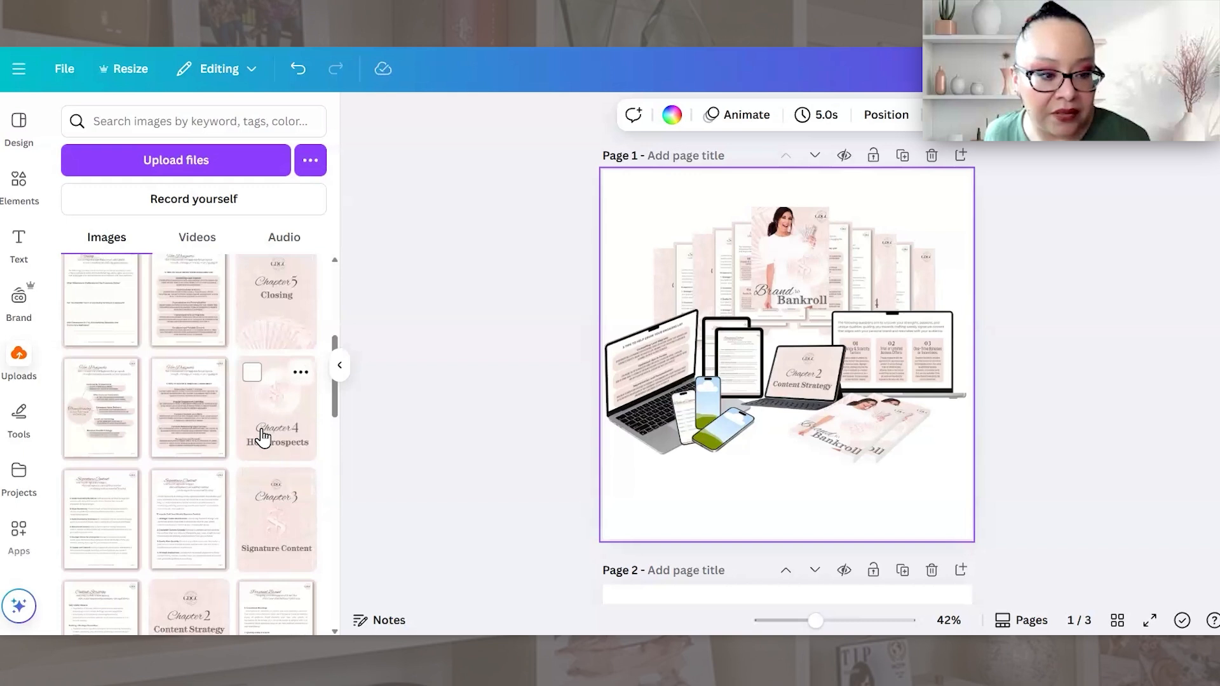
{"action": "left_click_drag", "start_coordinate": [261, 437], "coordinate": [663, 395]}
{"action": "left_click_drag", "start_coordinate": [706, 395], "coordinate": [706, 397]}
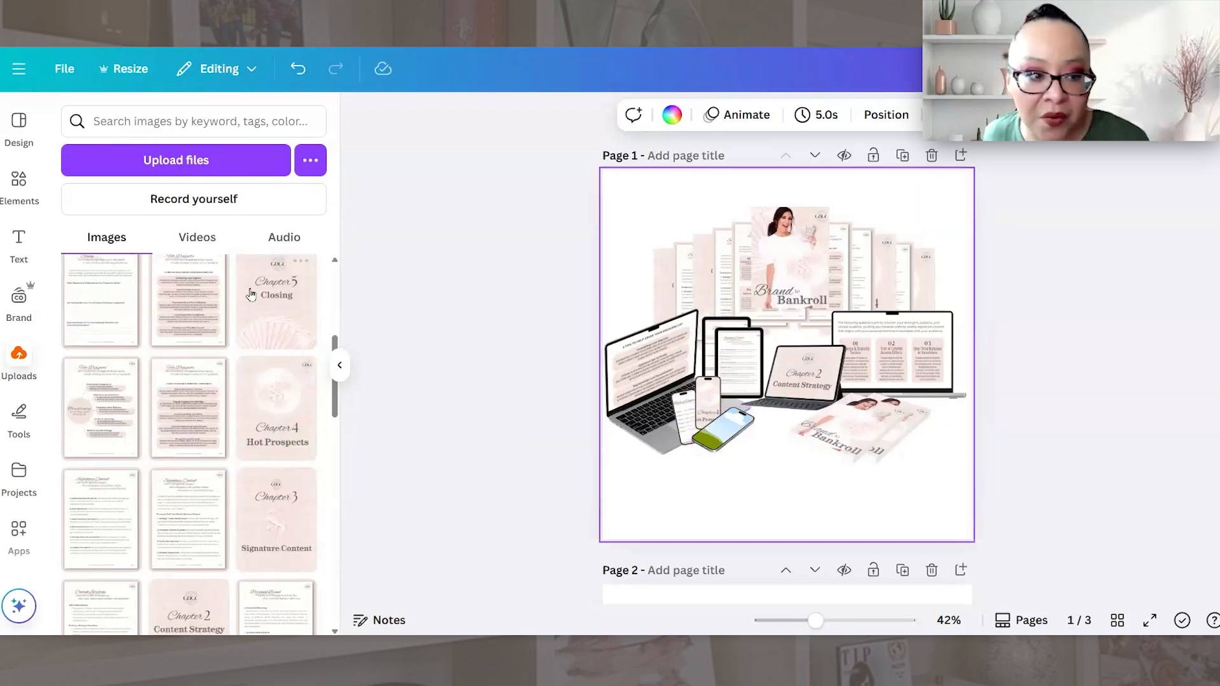
{"action": "left_click_drag", "start_coordinate": [310, 326], "coordinate": [711, 434]}
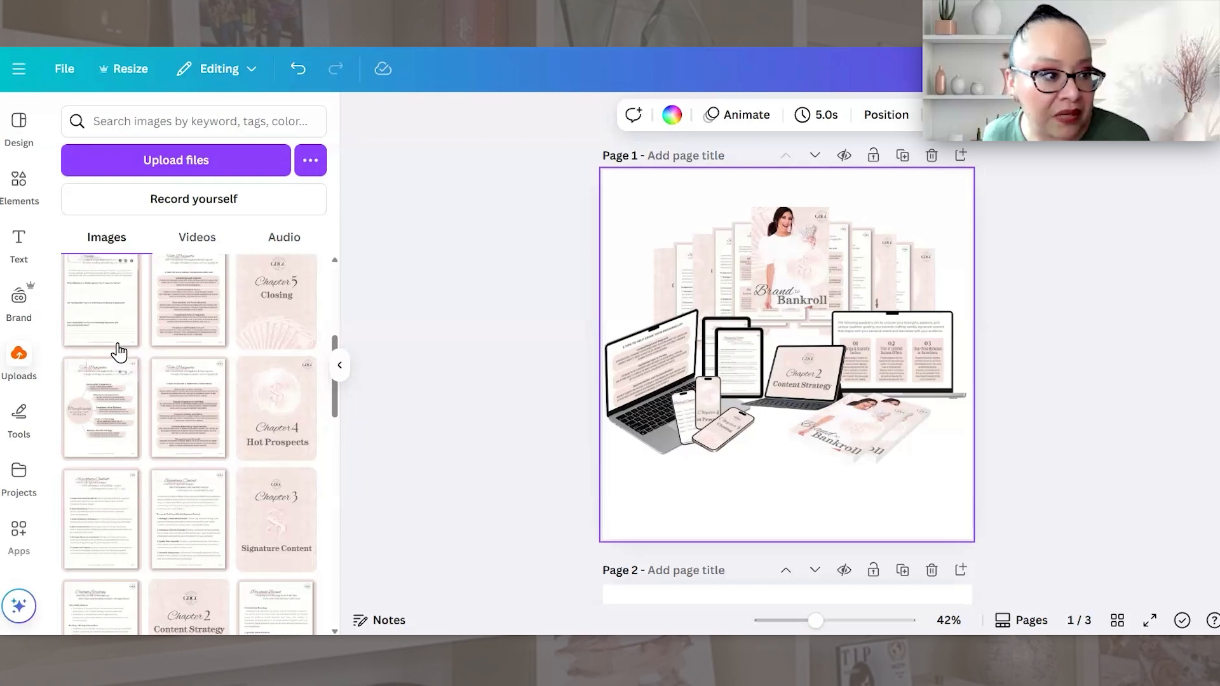
Step: Replace the middle phone's screen with a white worksheet page and the left phone's screen with the Brand to Bankroll cover
{"action": "left_click_drag", "start_coordinate": [107, 313], "coordinate": [709, 412]}
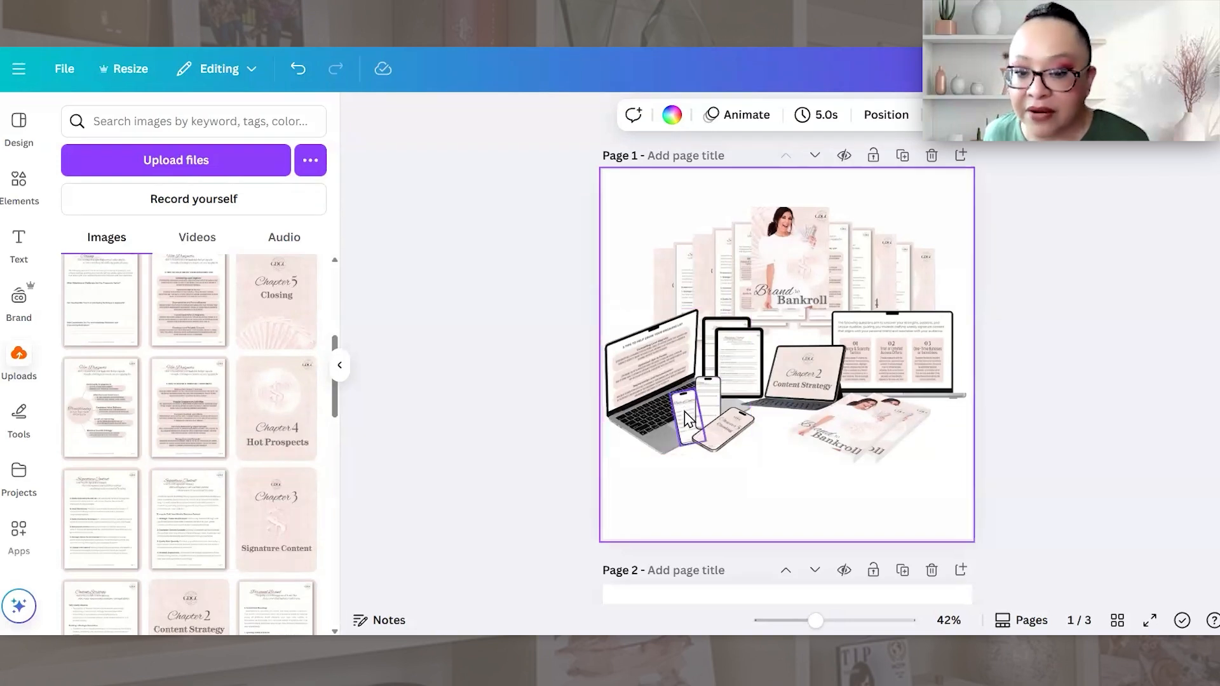
{"action": "scroll", "coordinate": [22, 381], "scroll_direction": "down", "scroll_amount": 5}
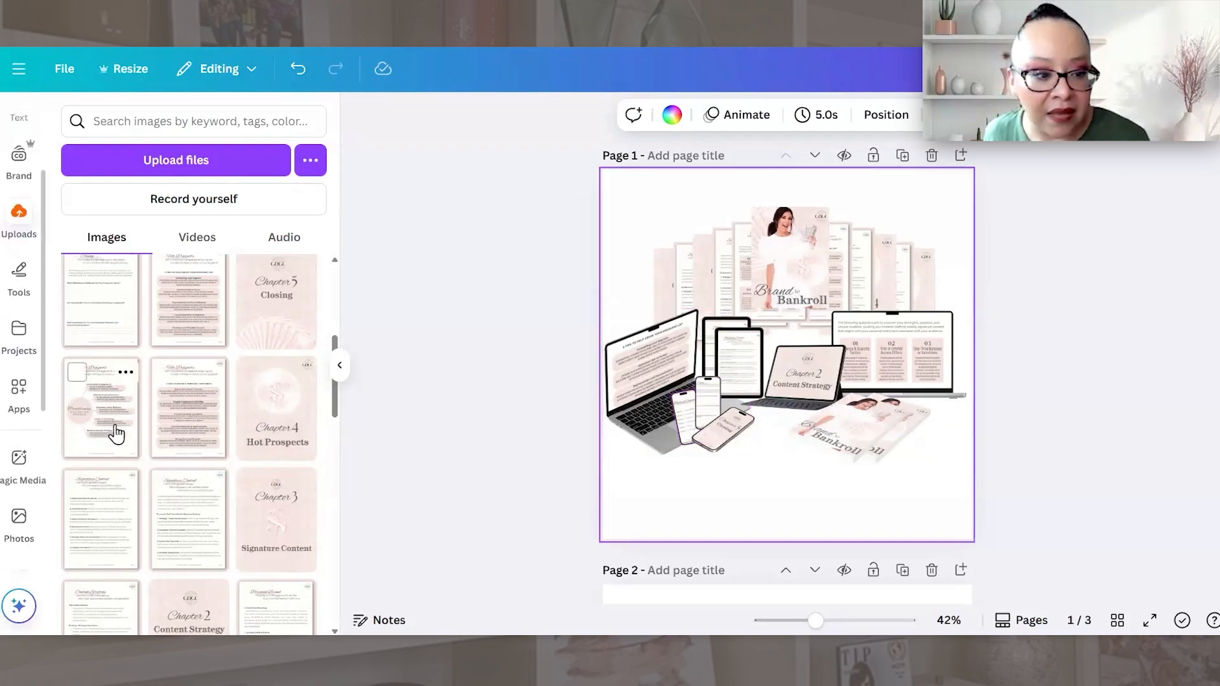
{"action": "scroll", "coordinate": [147, 451], "scroll_direction": "down", "scroll_amount": 5}
{"action": "left_click_drag", "start_coordinate": [102, 537], "coordinate": [677, 416]}
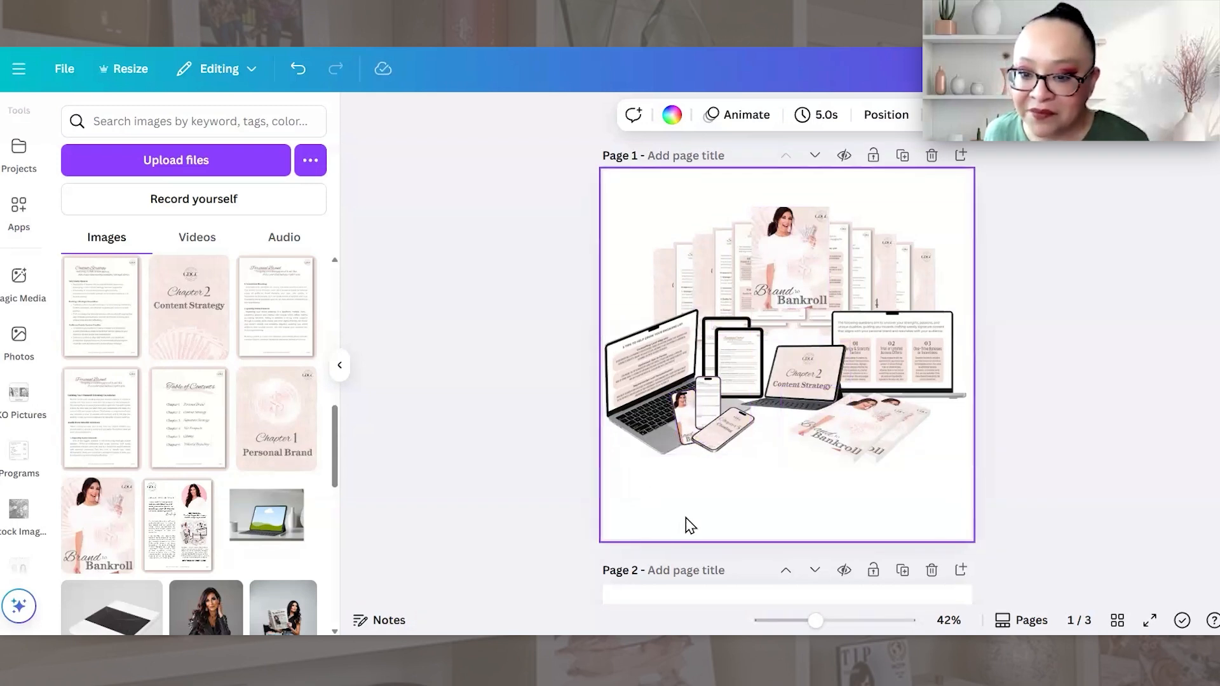
{"action": "key", "text": "ctrl+z"}
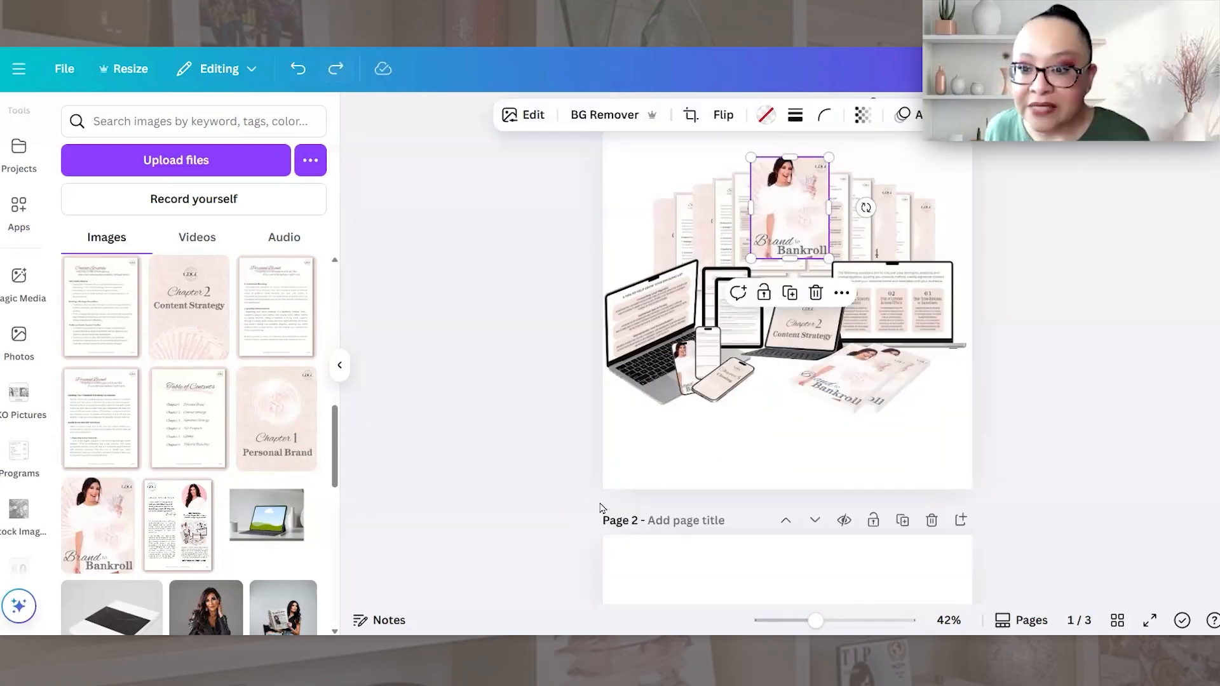
{"action": "left_click", "coordinate": [608, 508]}
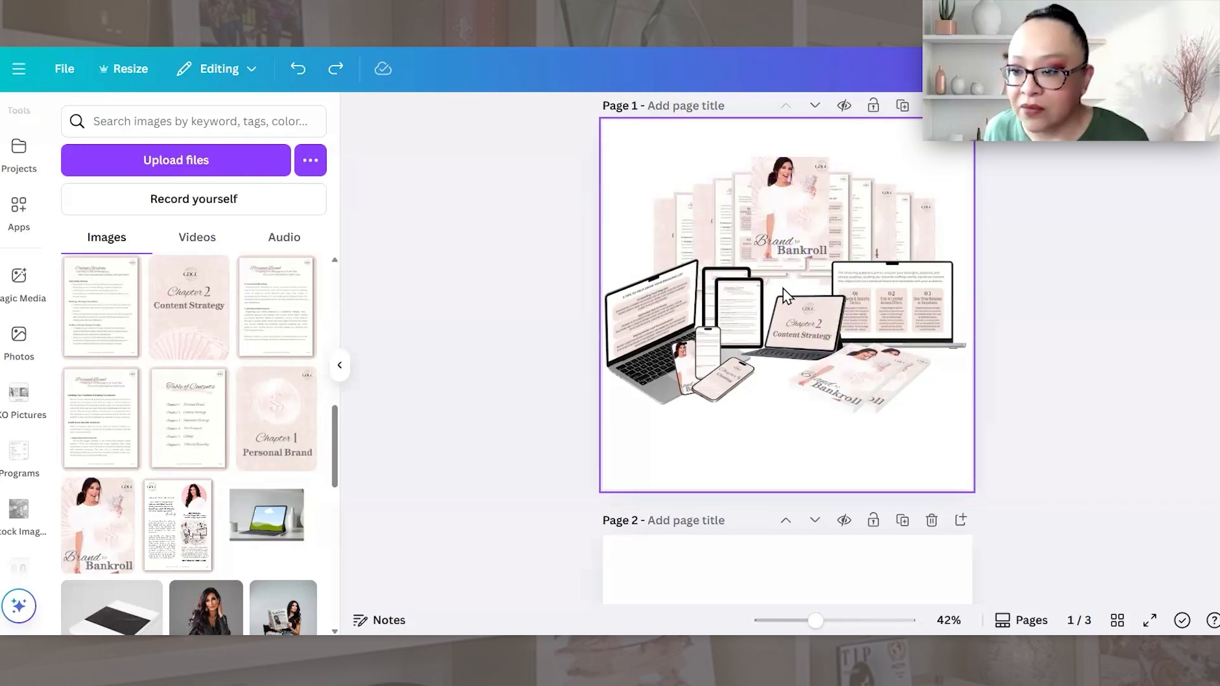
Step: Select all pages of the fan and nudge them down together so they sit slightly lower behind the laptops and tablets
{"action": "left_click_drag", "start_coordinate": [626, 202], "coordinate": [951, 216]}
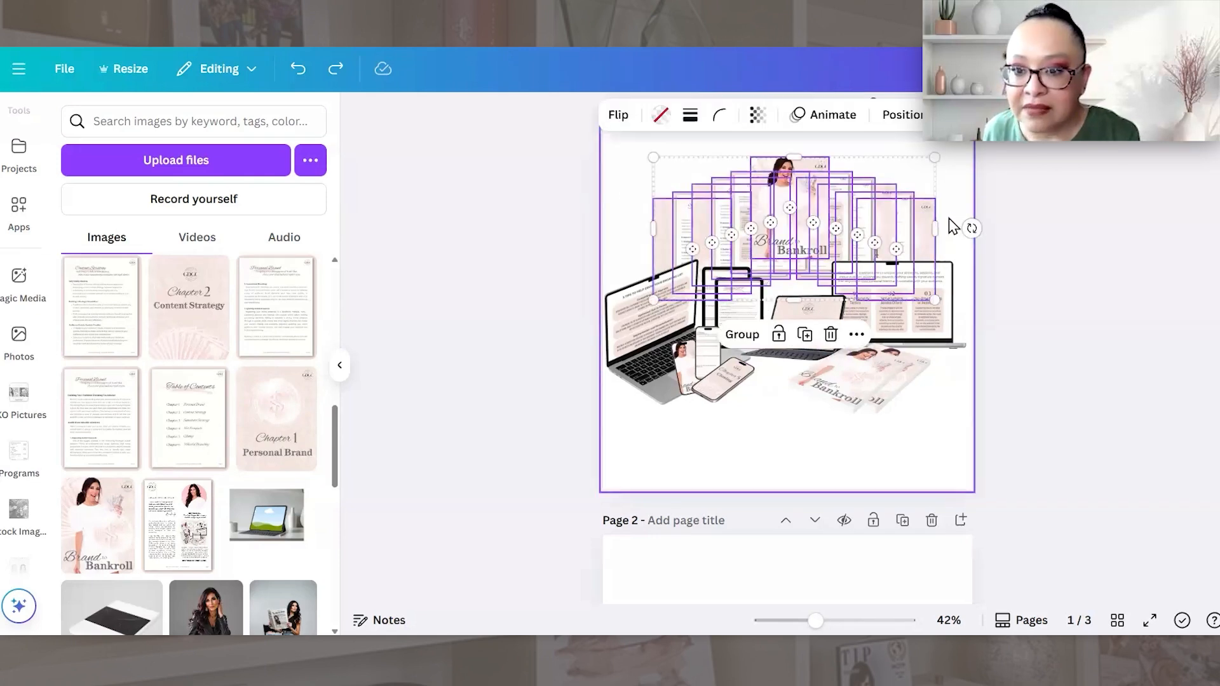
{"action": "key", "text": "Delete"}
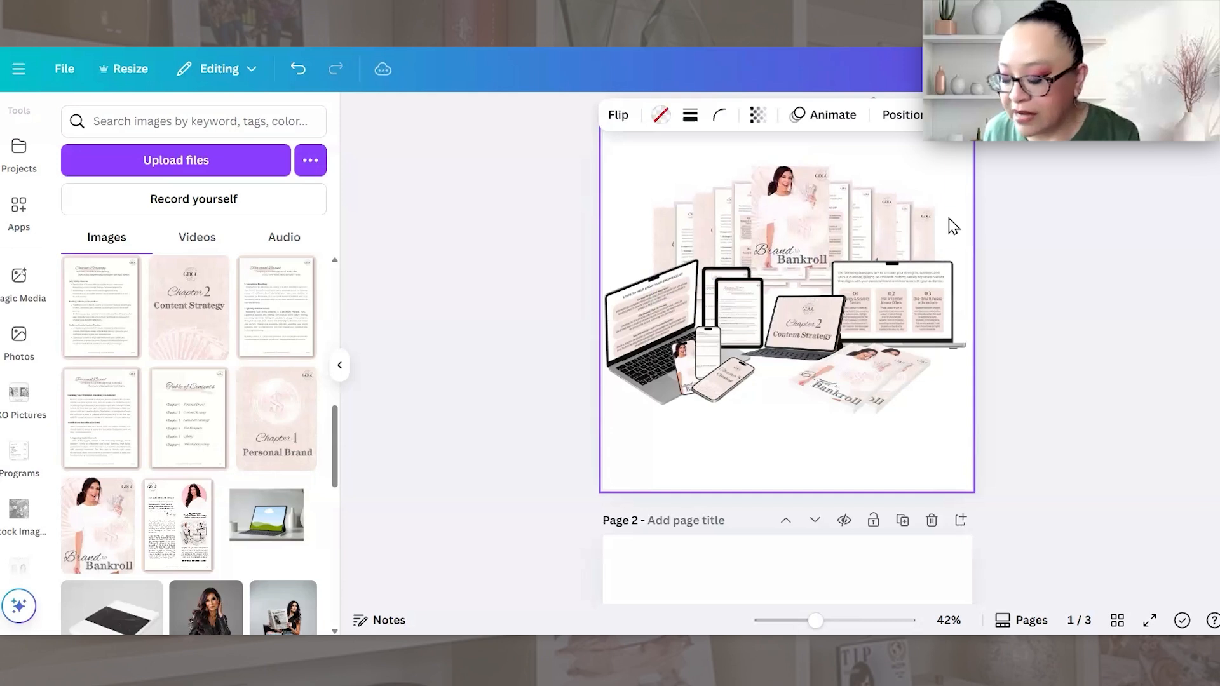
{"action": "key", "text": "Down"}
{"action": "key", "text": "Down"}
{"action": "key", "text": "Down"}
{"action": "key", "text": "Down"}
{"action": "key", "text": "Down"}
{"action": "key", "text": "Down"}
{"action": "key", "text": "Down"}
{"action": "key", "text": "Down"}
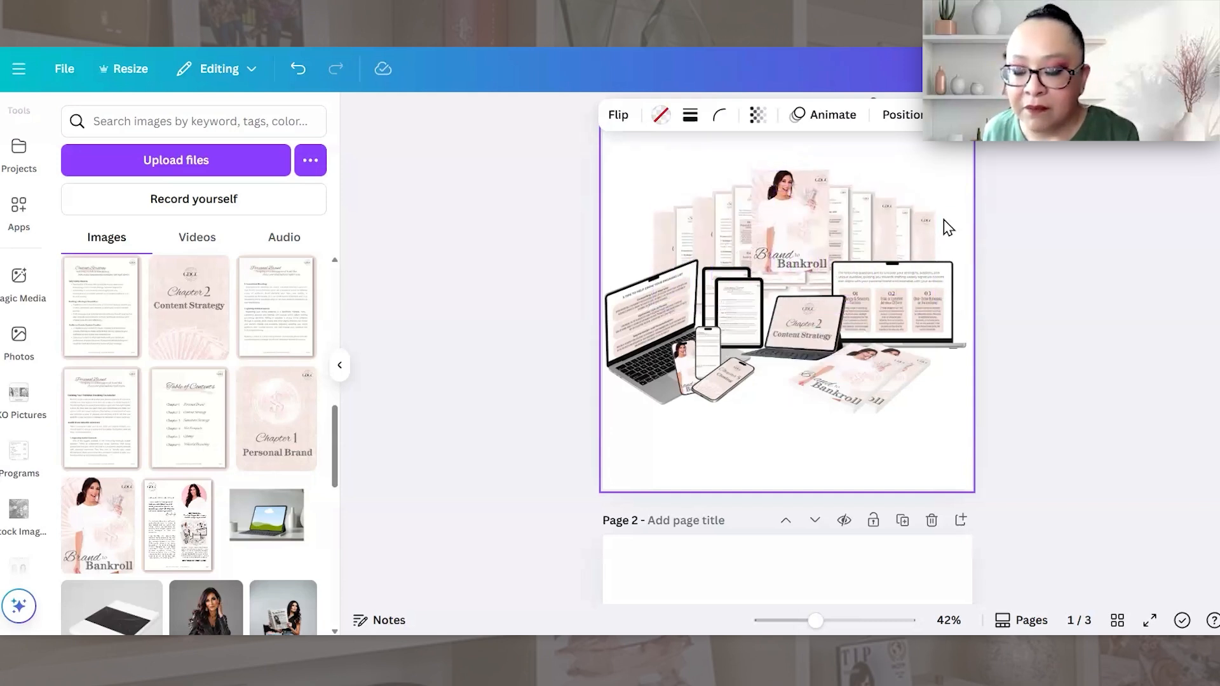
{"action": "key", "text": "Down"}
{"action": "key", "text": "Down"}
{"action": "key", "text": "Down"}
{"action": "key", "text": "Down"}
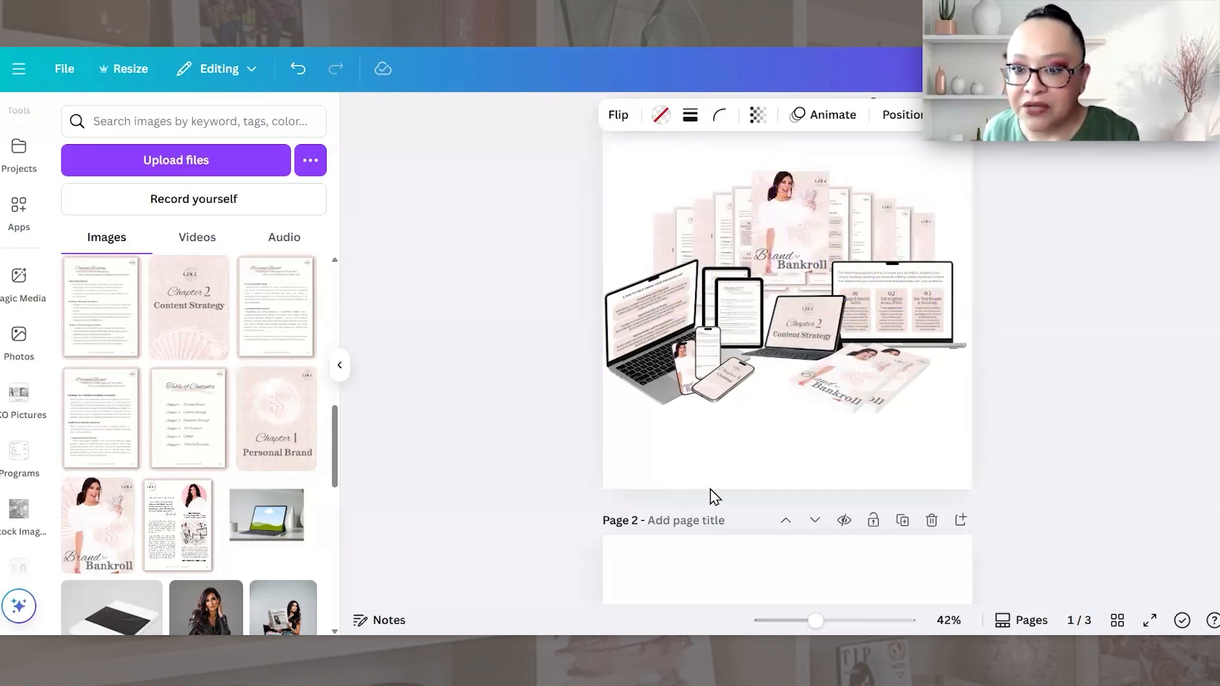
{"action": "key", "text": "Down"}
{"action": "key", "text": "Down"}
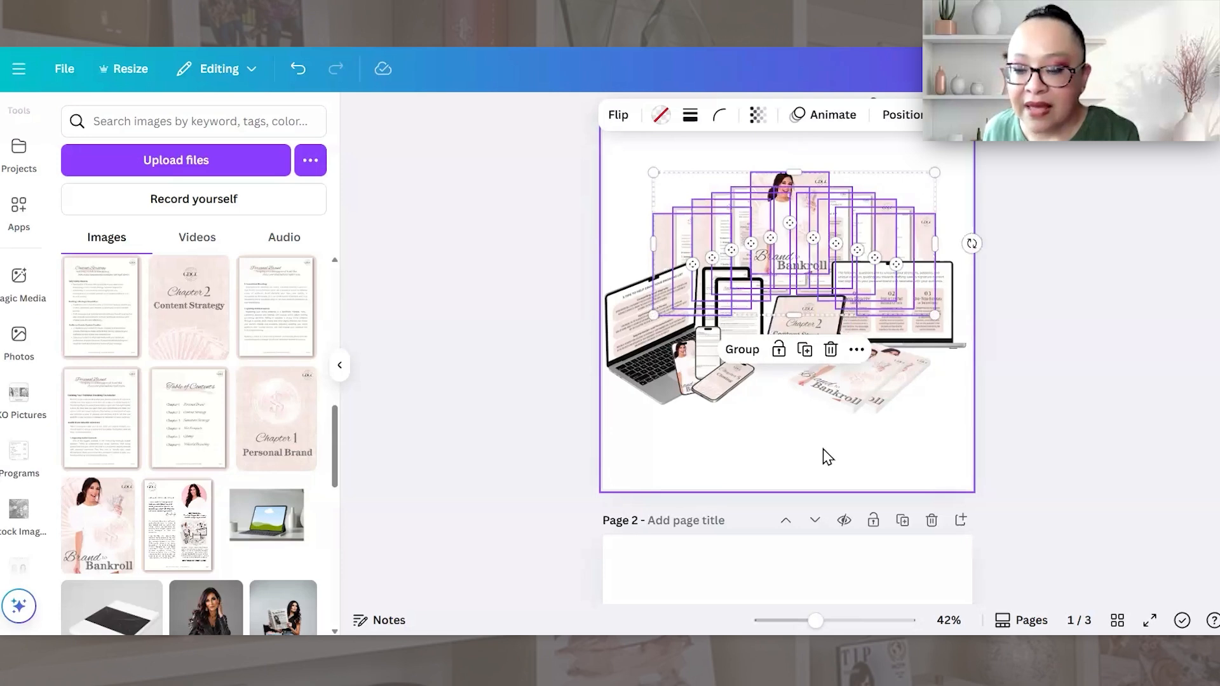
{"action": "left_click", "coordinate": [857, 467]}
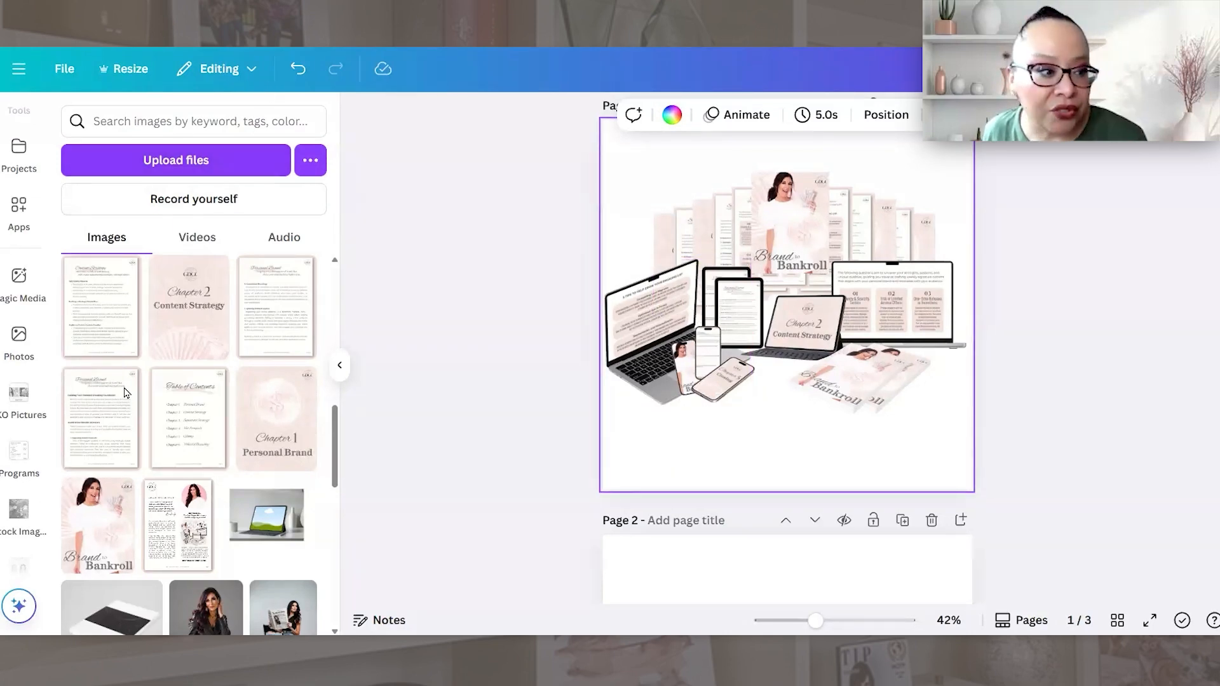
Step: Add a jar stuffed with dollar bills from a "money jar" photo search, shrunk and placed just right of the books
{"action": "left_click", "coordinate": [19, 340]}
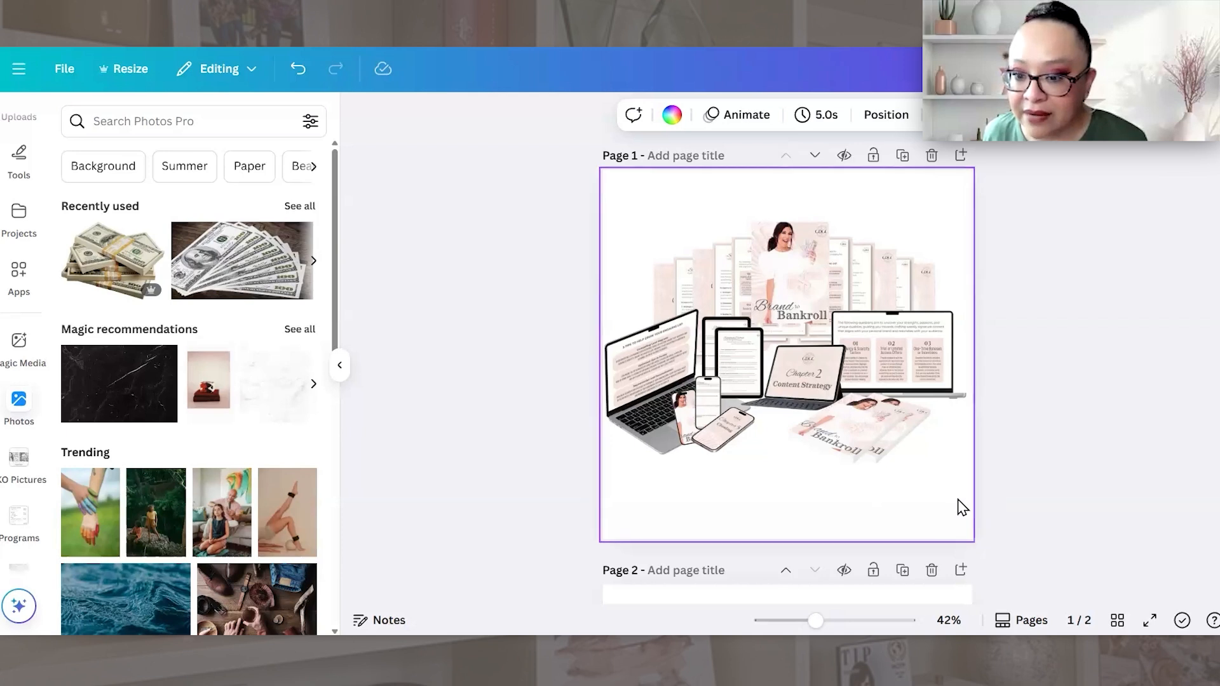
{"action": "left_click", "coordinate": [210, 109]}
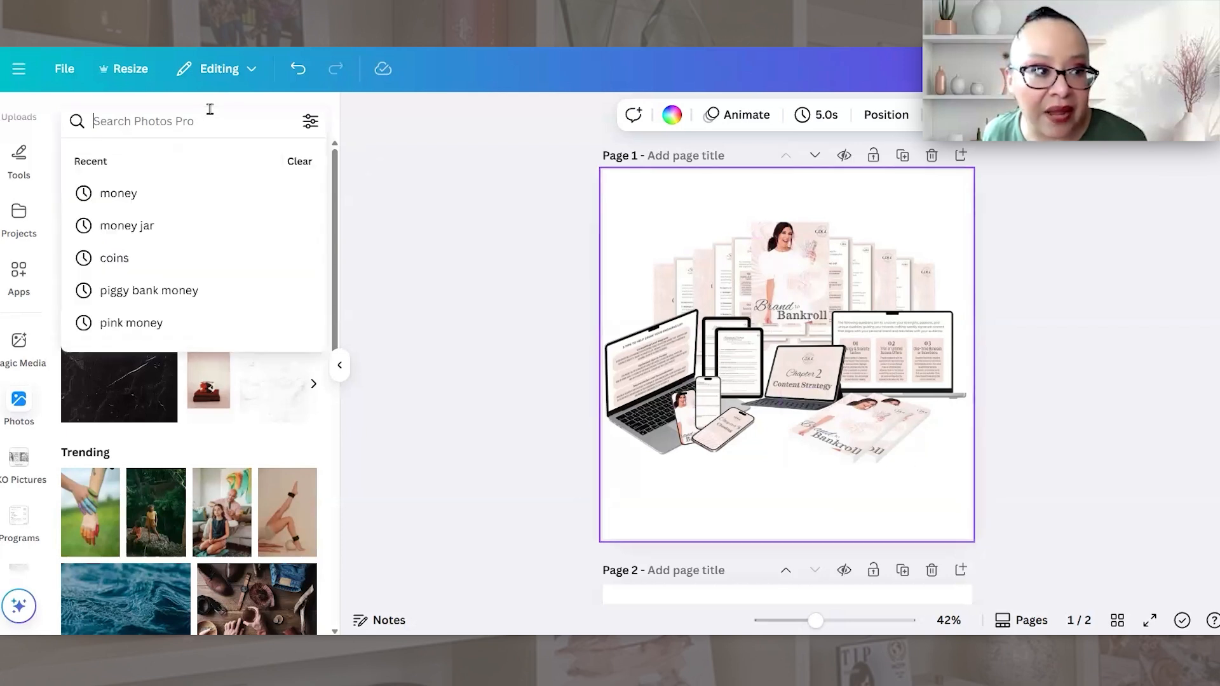
{"action": "type", "text": "money"}
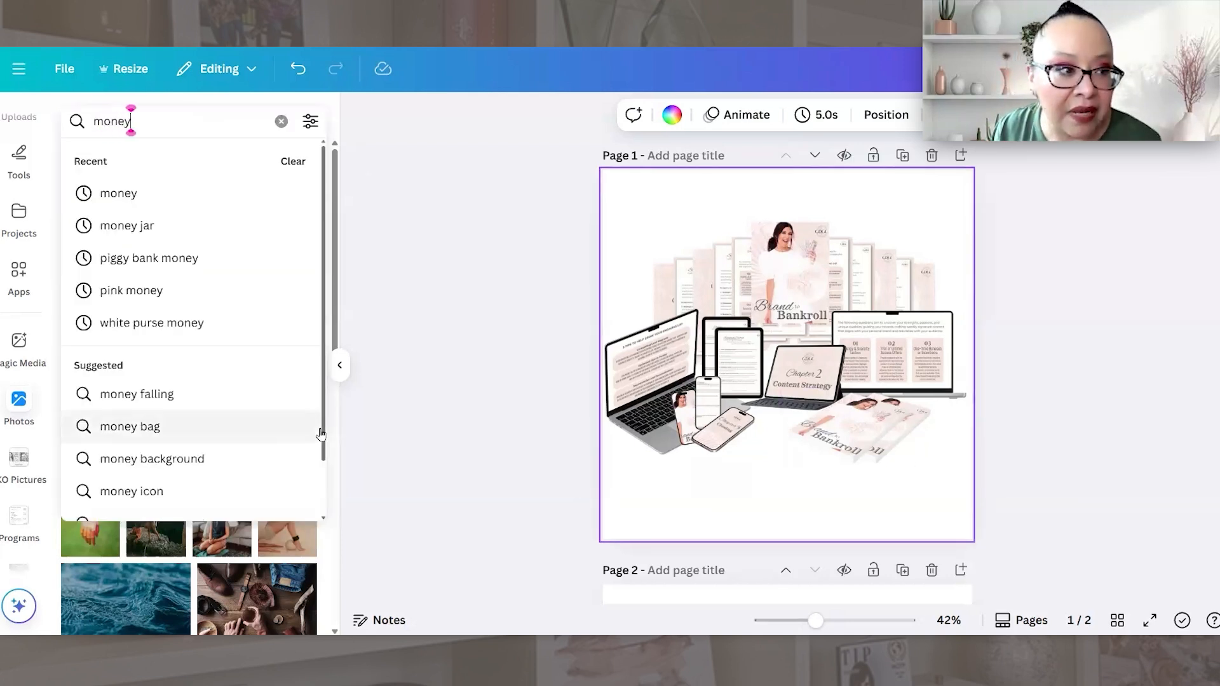
{"action": "type", "text": " jar"}
{"action": "key", "text": "Return"}
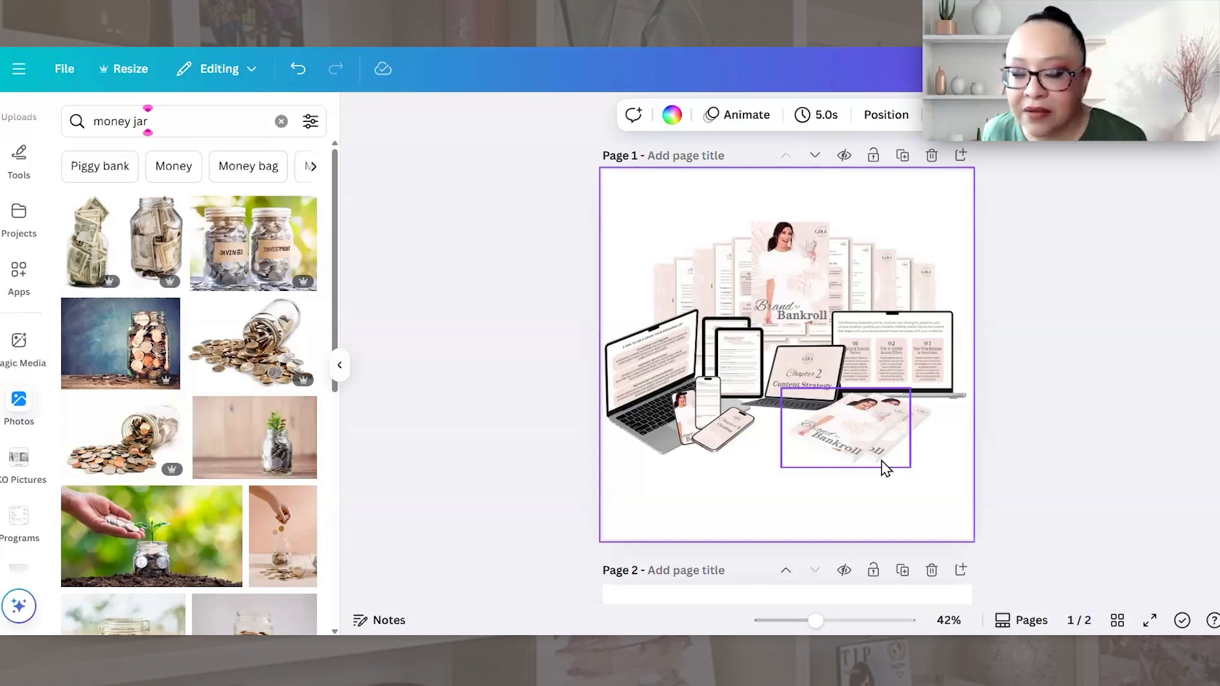
{"action": "left_click", "coordinate": [81, 256]}
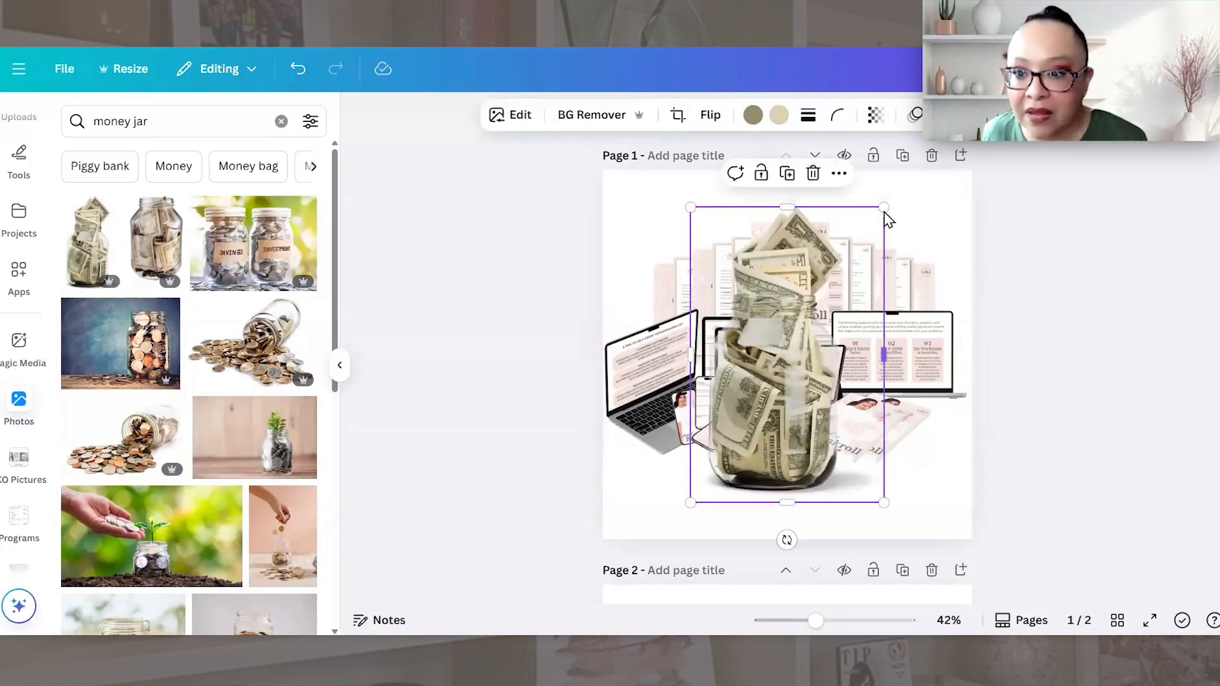
{"action": "left_click_drag", "start_coordinate": [883, 207], "coordinate": [765, 431]}
{"action": "left_click_drag", "start_coordinate": [713, 480], "coordinate": [931, 443]}
{"action": "left_click", "coordinate": [889, 497]}
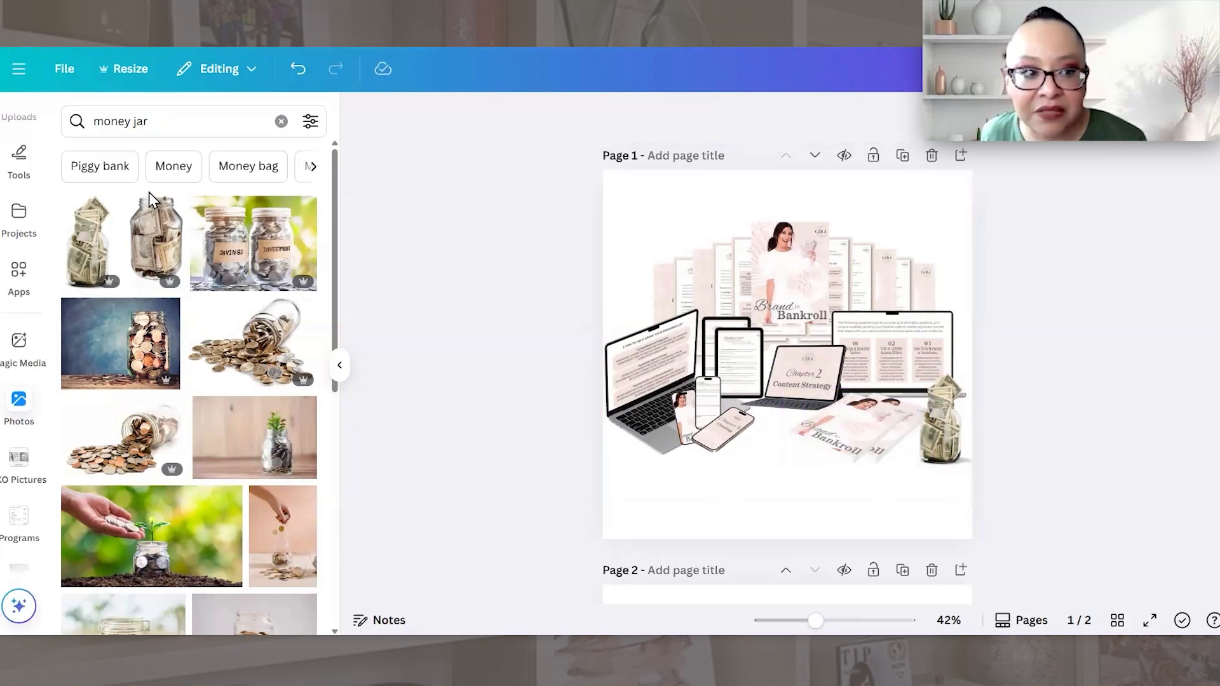
Step: Search the photos for "coins" and add the loose pile of mixed silver and gold coins to the mockup
{"action": "left_click", "coordinate": [199, 120]}
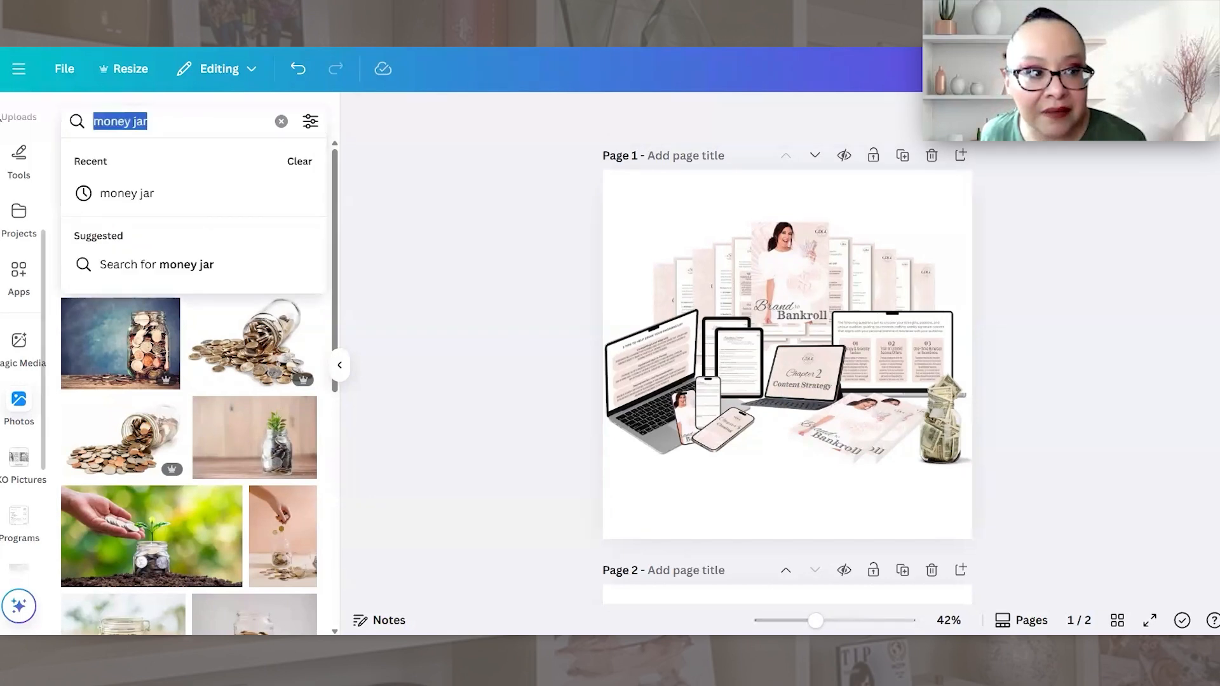
{"action": "key", "text": "BackSpace"}
{"action": "type", "text": "coi"}
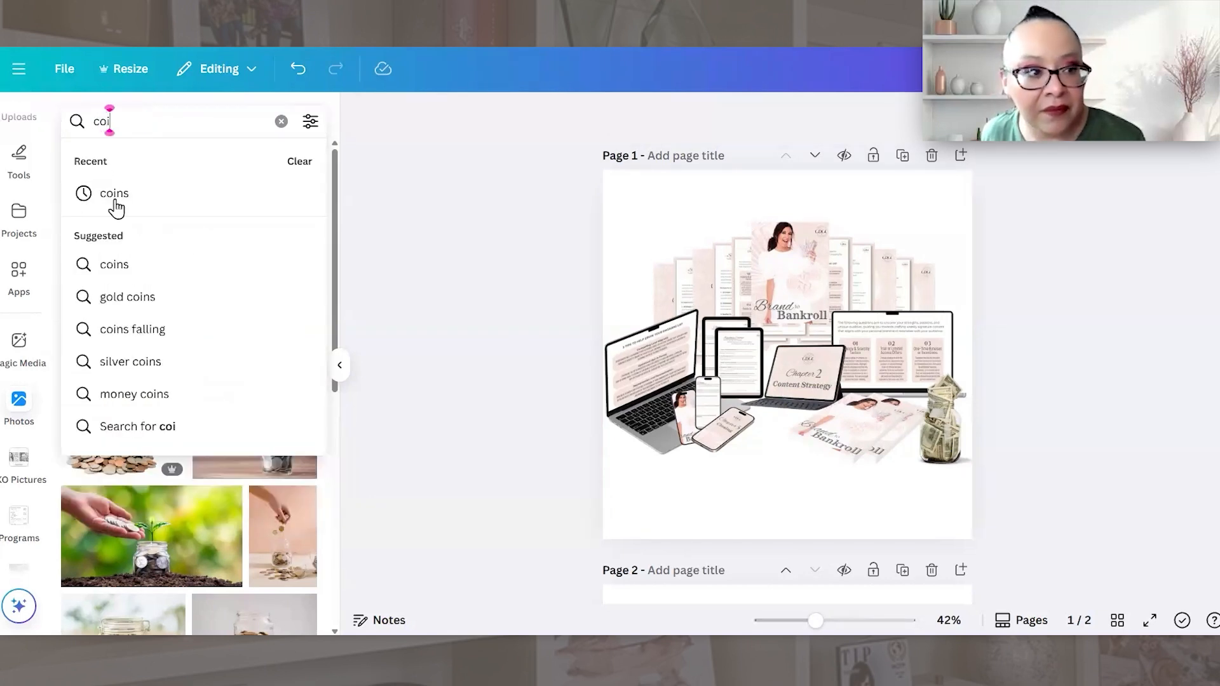
{"action": "left_click", "coordinate": [140, 202]}
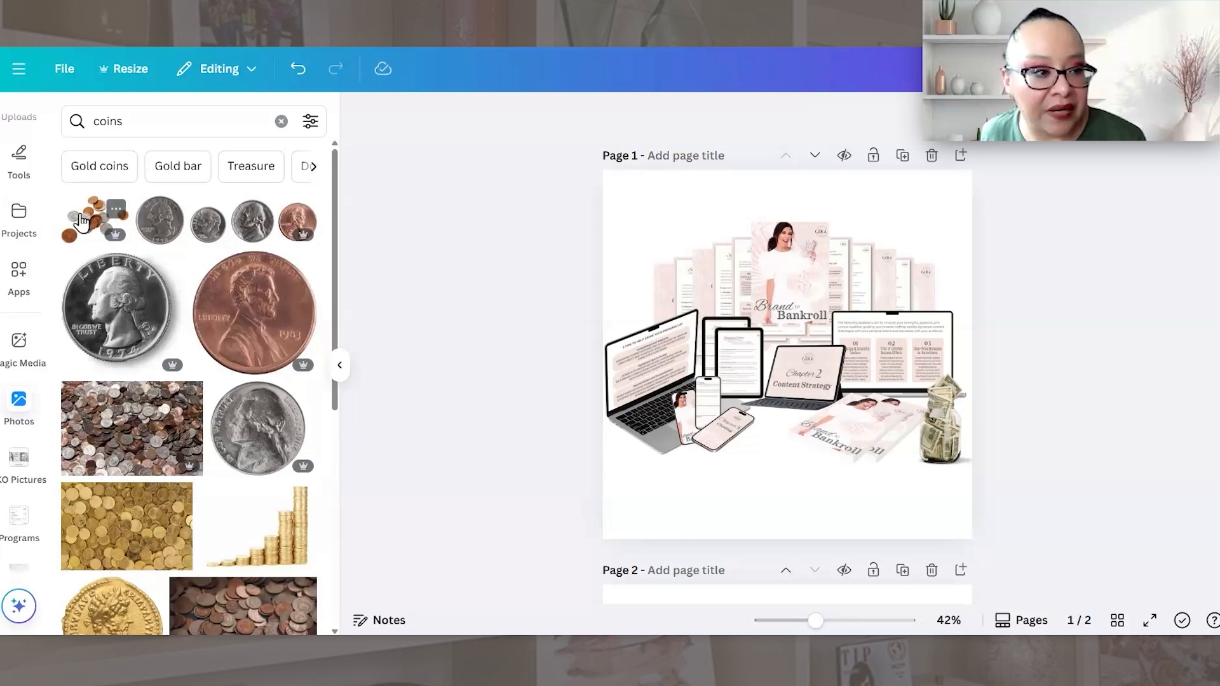
{"action": "scroll", "coordinate": [81, 221], "scroll_direction": "down", "scroll_amount": 10}
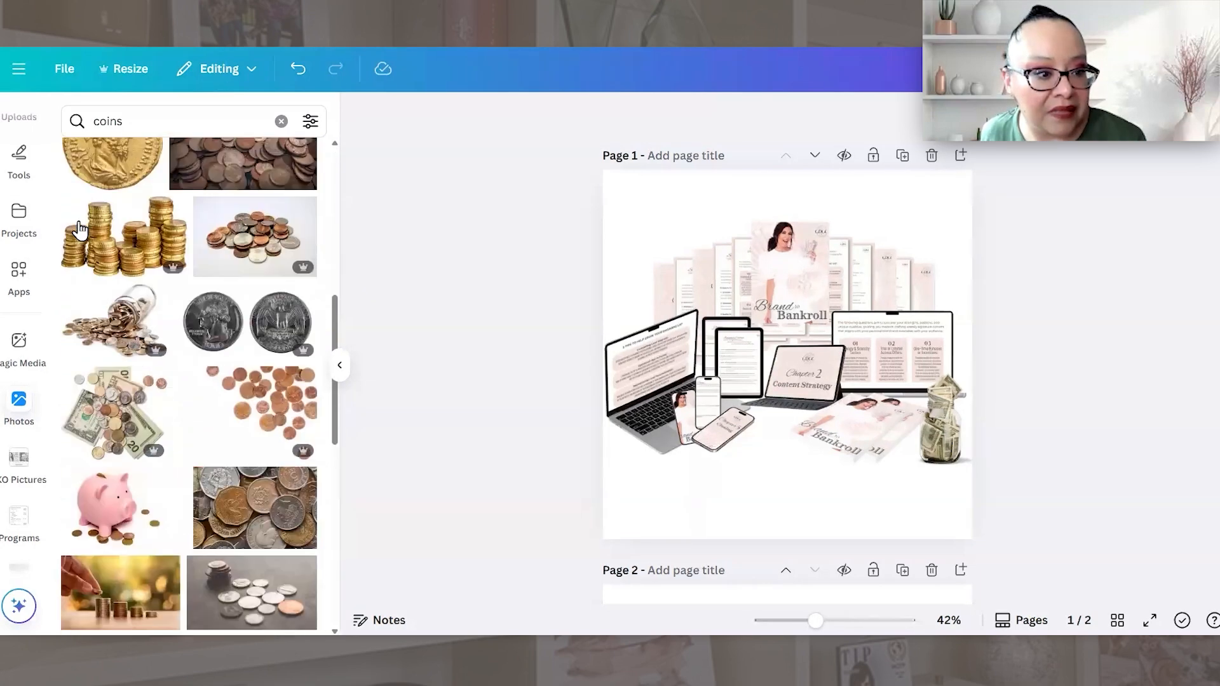
{"action": "scroll", "coordinate": [194, 382], "scroll_direction": "down", "scroll_amount": 15}
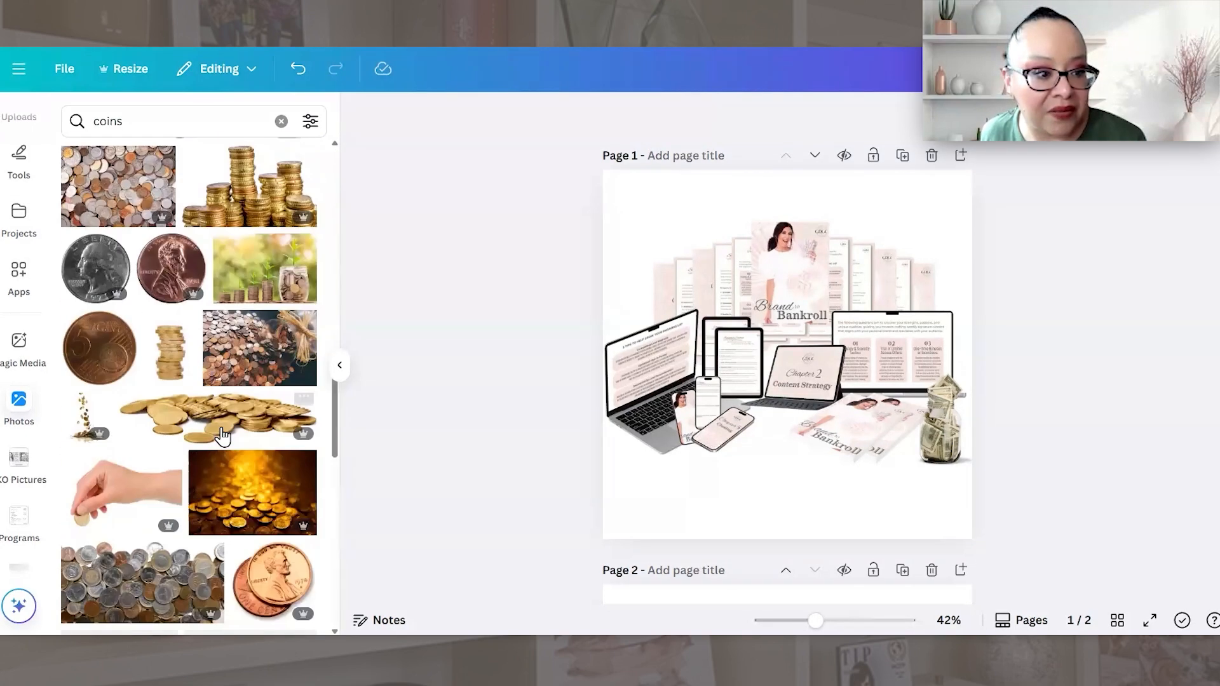
{"action": "scroll", "coordinate": [218, 443], "scroll_direction": "down", "scroll_amount": 3}
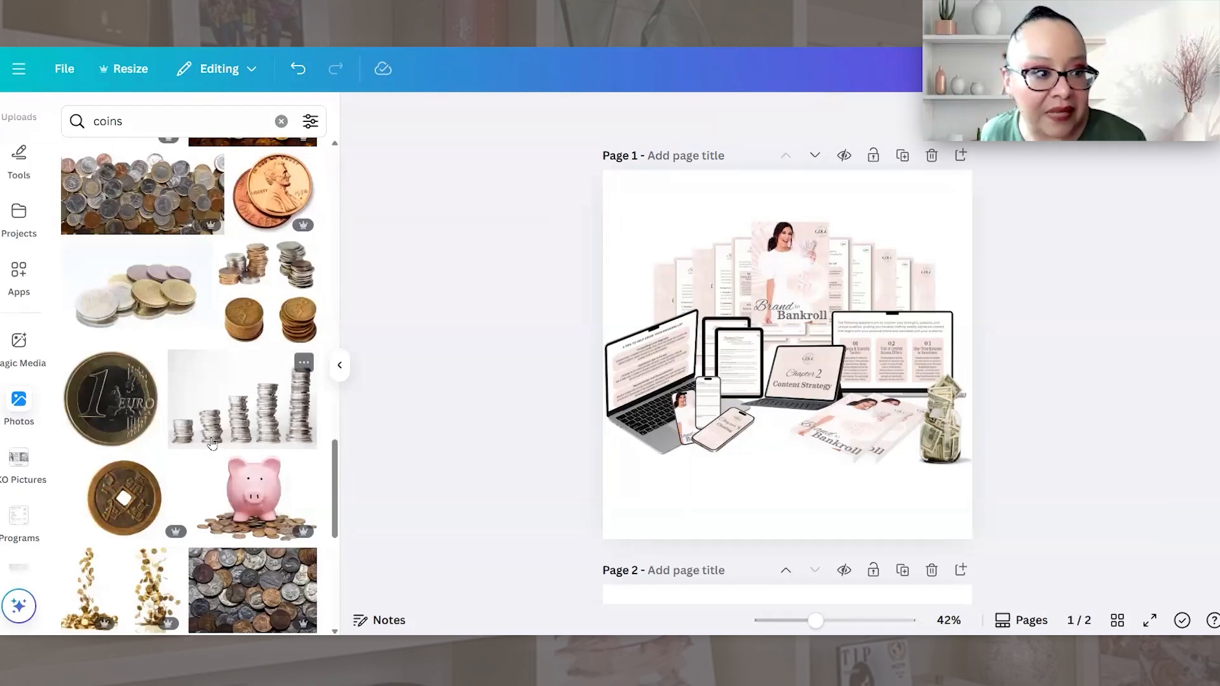
{"action": "scroll", "coordinate": [206, 447], "scroll_direction": "down", "scroll_amount": 1}
{"action": "scroll", "coordinate": [206, 447], "scroll_direction": "down", "scroll_amount": 8}
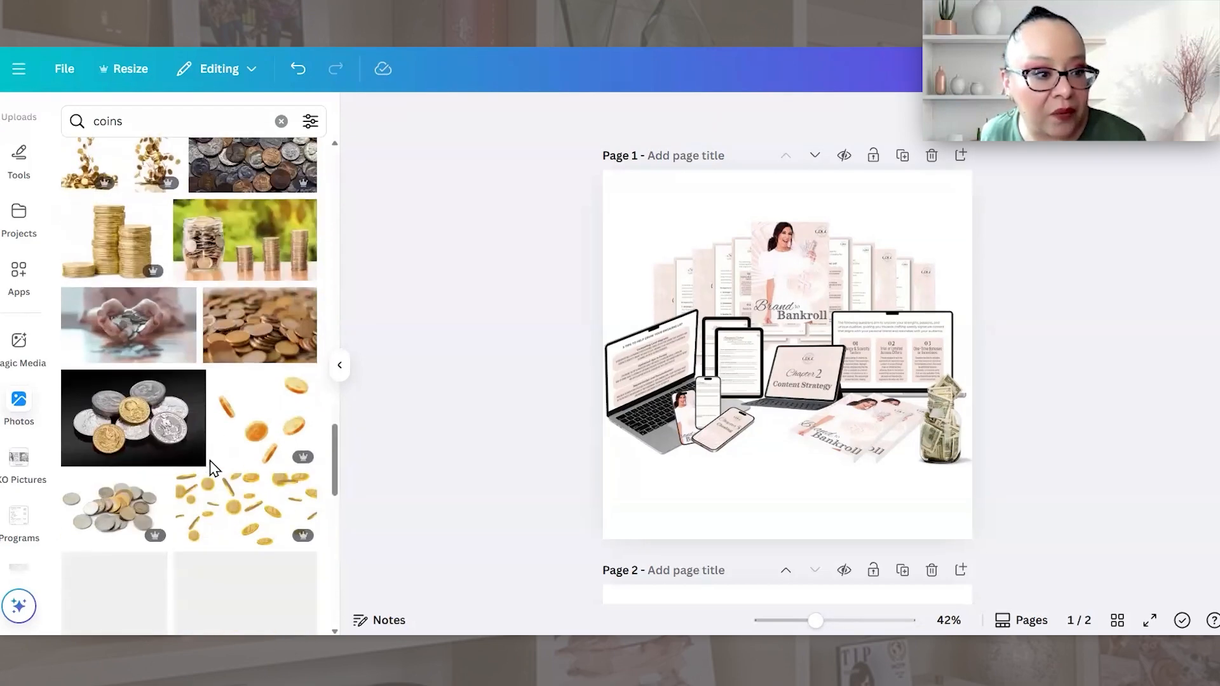
{"action": "scroll", "coordinate": [216, 467], "scroll_direction": "down", "scroll_amount": 1}
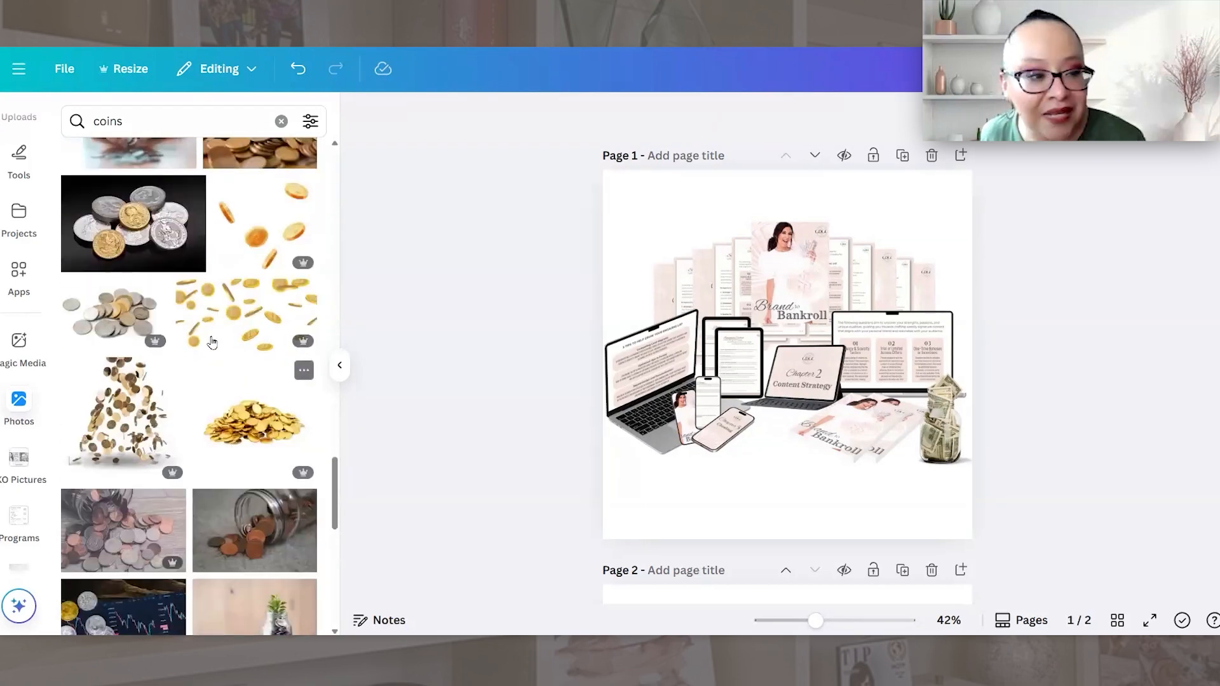
{"action": "left_click", "coordinate": [112, 316]}
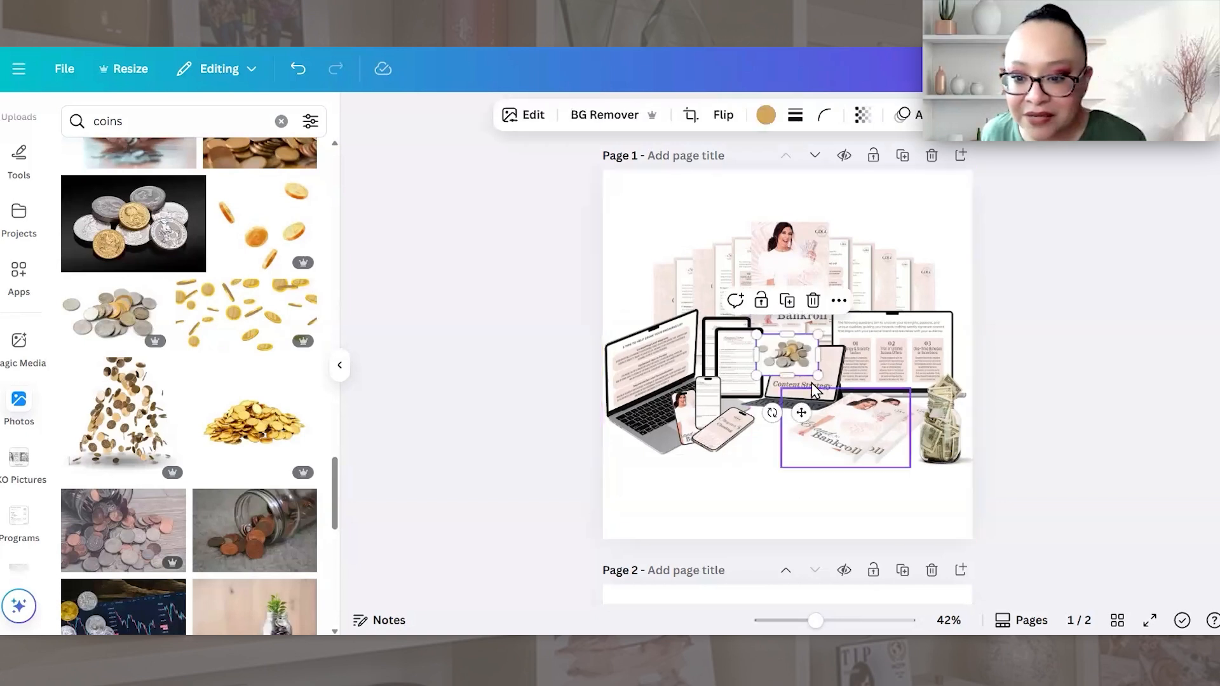
Step: Remove the coin pile's background and place it, sized to fit, over the base of the money jar
{"action": "left_click_drag", "start_coordinate": [819, 375], "coordinate": [876, 414]}
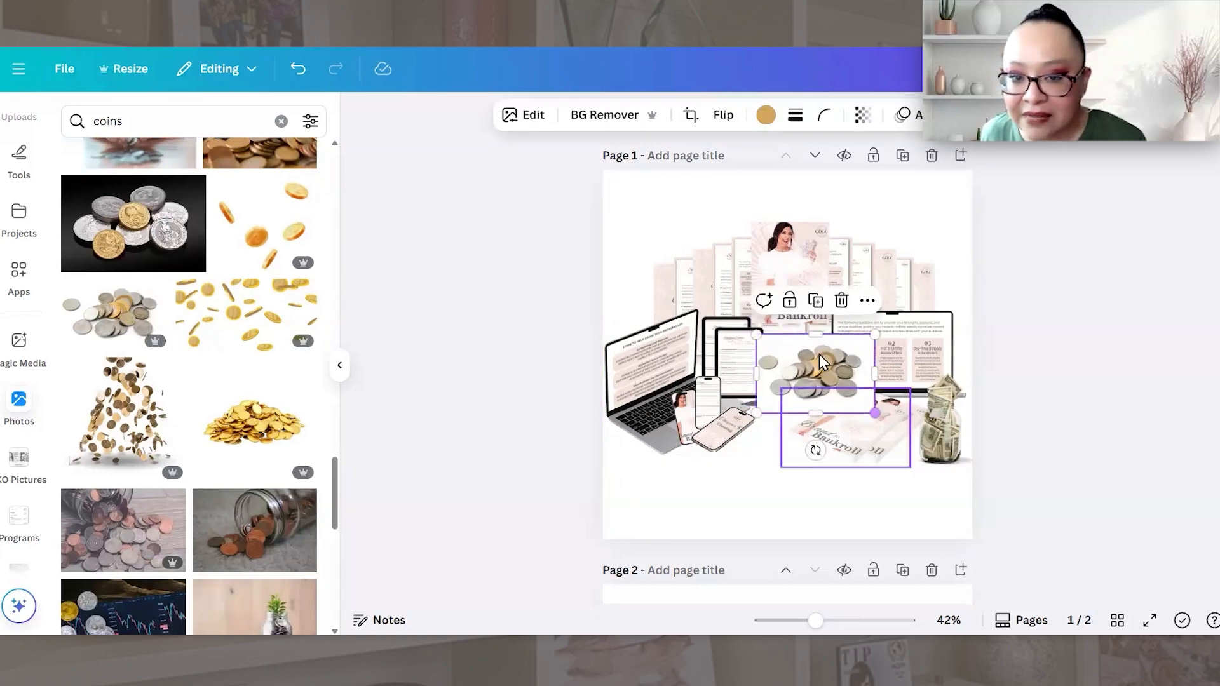
{"action": "left_click", "coordinate": [630, 121]}
{"action": "left_click_drag", "start_coordinate": [833, 350], "coordinate": [925, 458]}
{"action": "left_click_drag", "start_coordinate": [850, 525], "coordinate": [926, 458]}
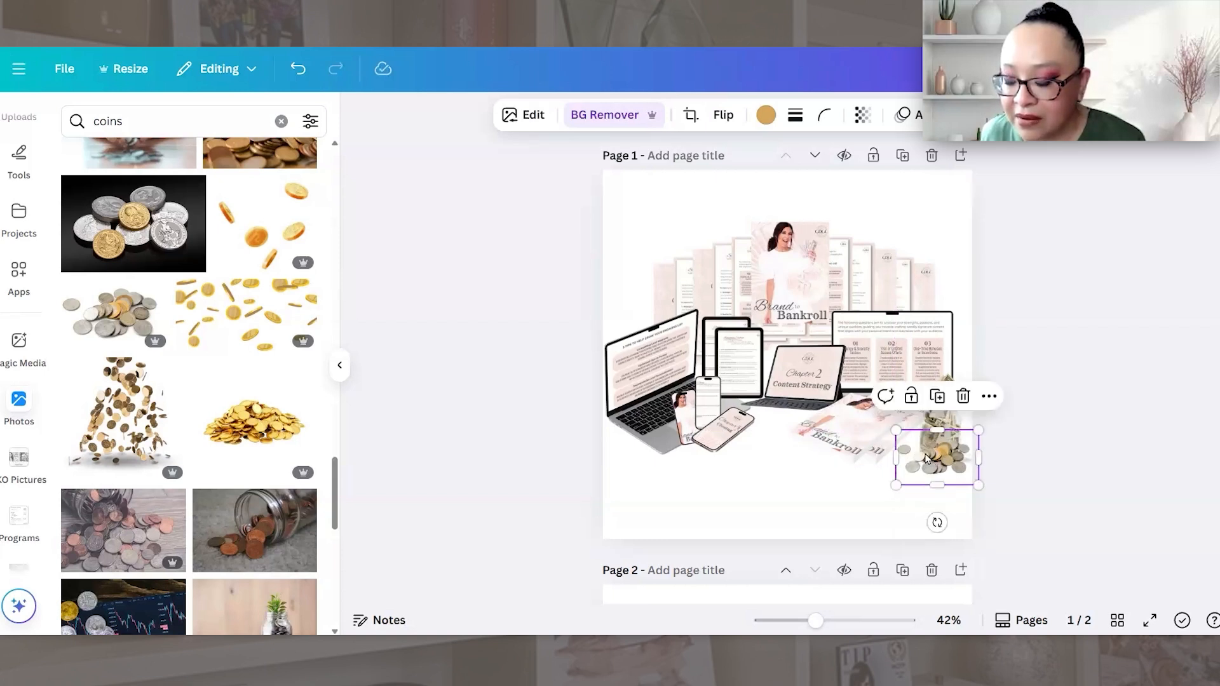
Step: Bring the money jar forward so it stands in front of the coin pile
{"action": "right_click", "coordinate": [935, 424]}
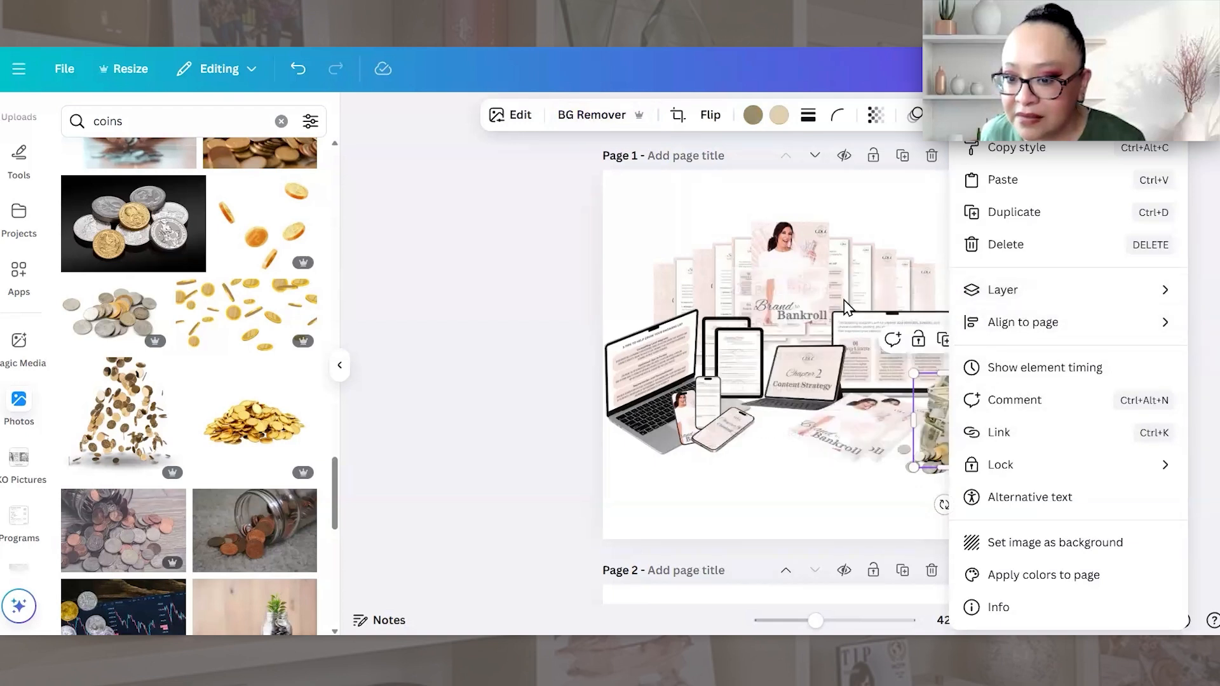
{"action": "mouse_move", "coordinate": [1042, 291]}
{"action": "left_click", "coordinate": [804, 502]}
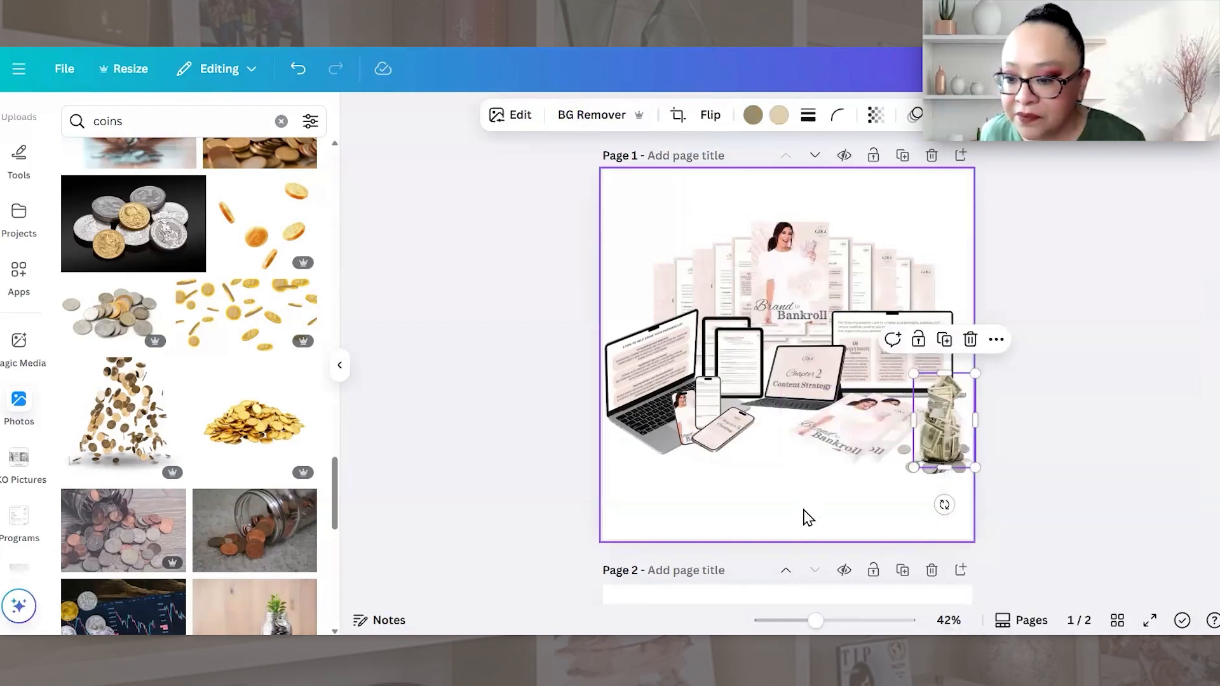
{"action": "left_click", "coordinate": [805, 512]}
Step: Shift the coin pile slightly and nudge it down so the coins spread around the bottom of the jar
{"action": "left_click_drag", "start_coordinate": [957, 469], "coordinate": [945, 473]}
{"action": "key", "text": "Down"}
{"action": "key", "text": "Down"}
{"action": "key", "text": "Down"}
{"action": "key", "text": "Down"}
{"action": "key", "text": "Down"}
{"action": "key", "text": "Down"}
{"action": "key", "text": "Down"}
{"action": "key", "text": "Down"}
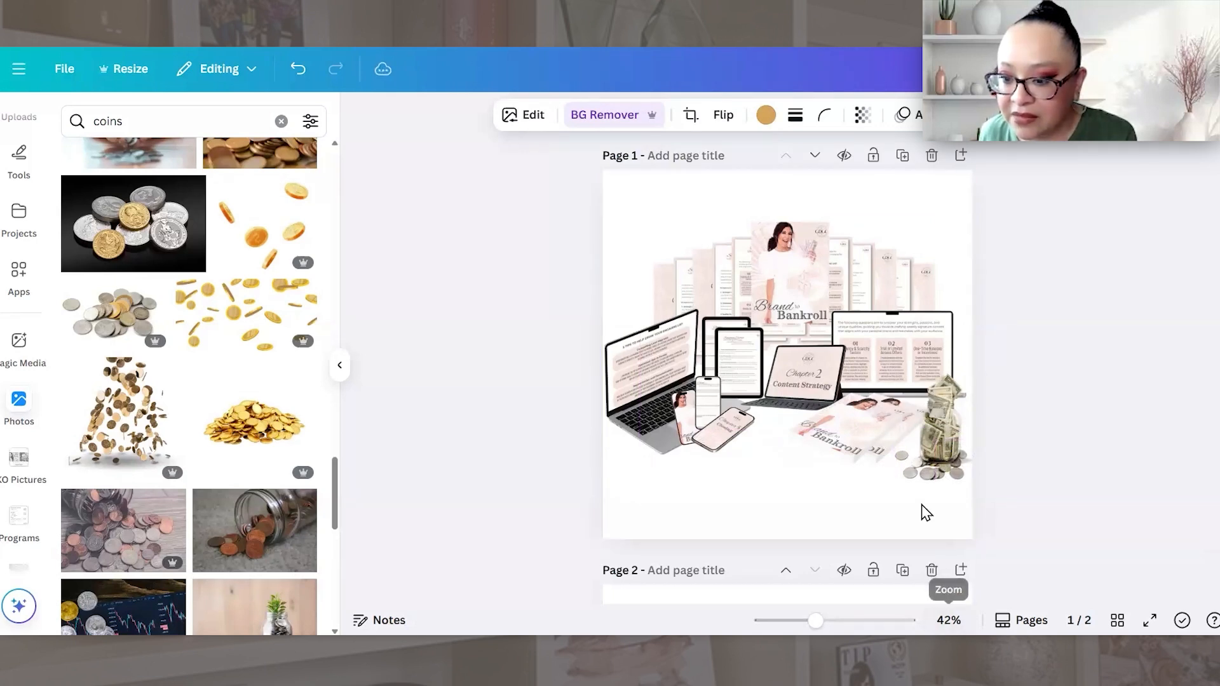
Step: Duplicate the coin pile slightly higher around the jar and bring the money jar in front of the copy
{"action": "left_click", "coordinate": [926, 473]}
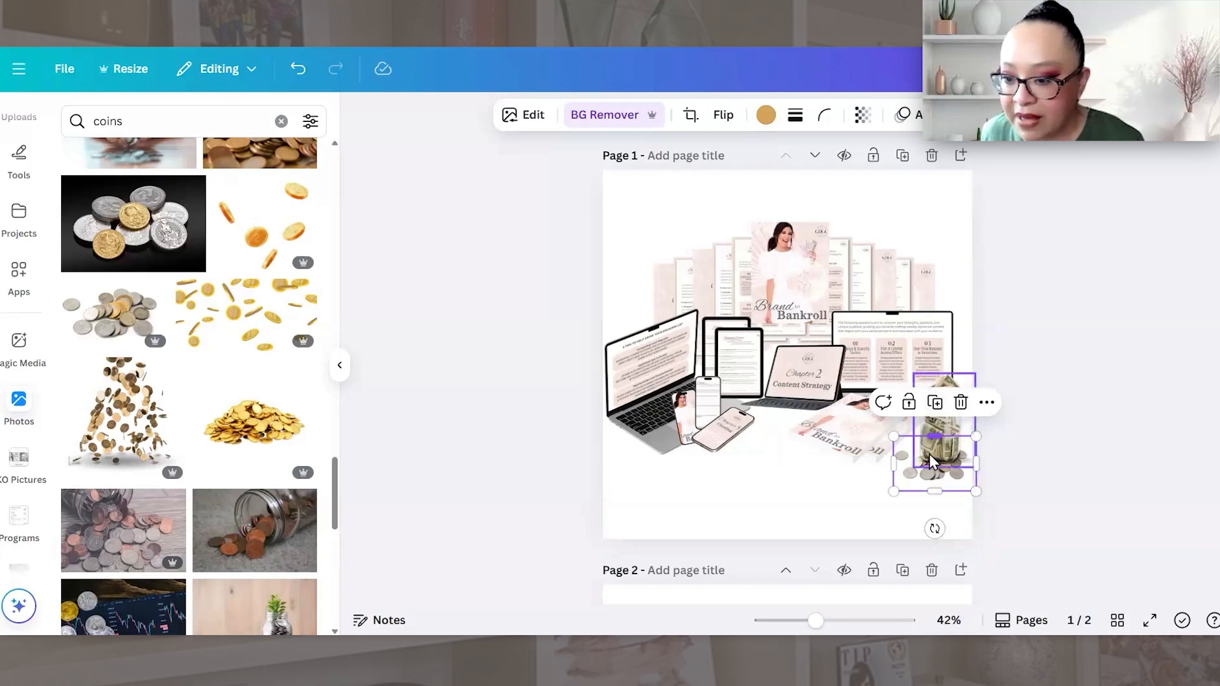
{"action": "left_click", "coordinate": [934, 401]}
{"action": "left_click_drag", "start_coordinate": [934, 488], "coordinate": [922, 454]}
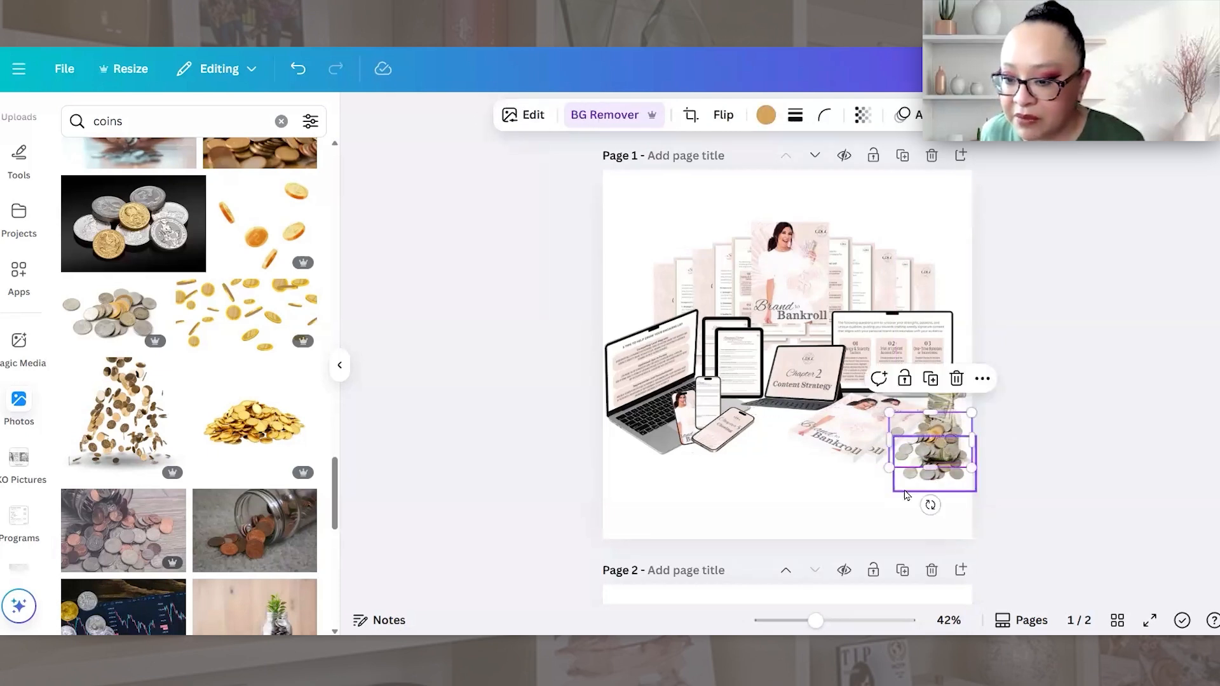
{"action": "right_click", "coordinate": [951, 407]}
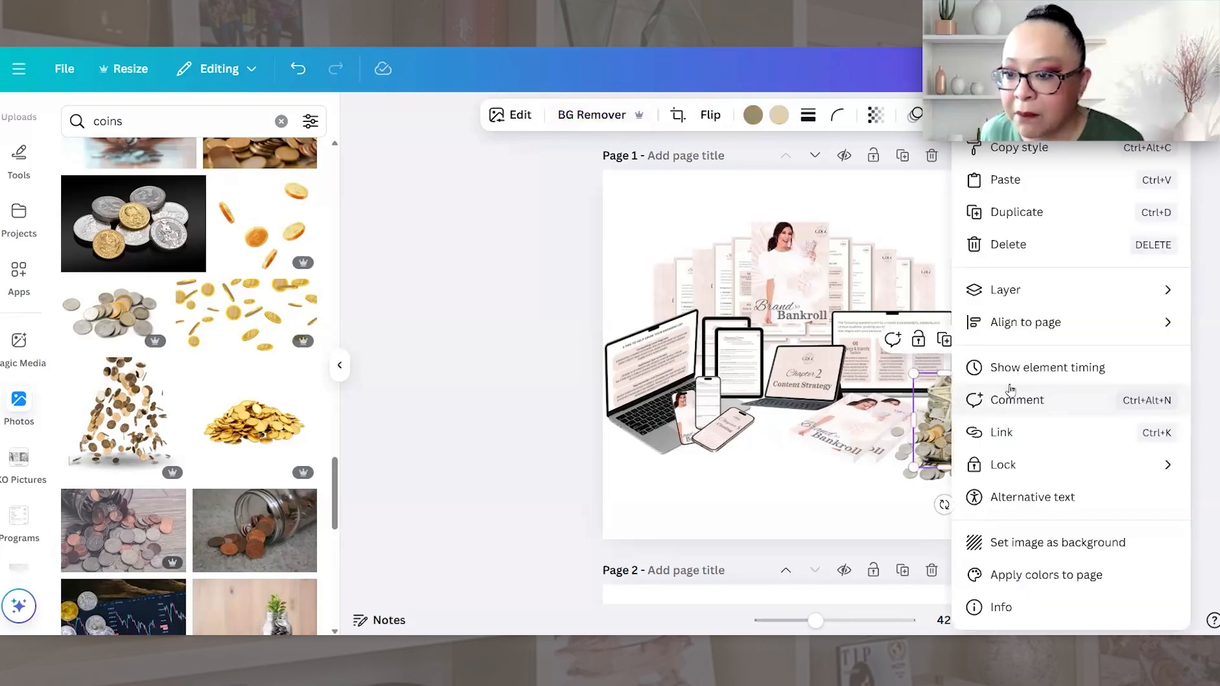
{"action": "mouse_move", "coordinate": [953, 304]}
{"action": "left_click", "coordinate": [833, 321]}
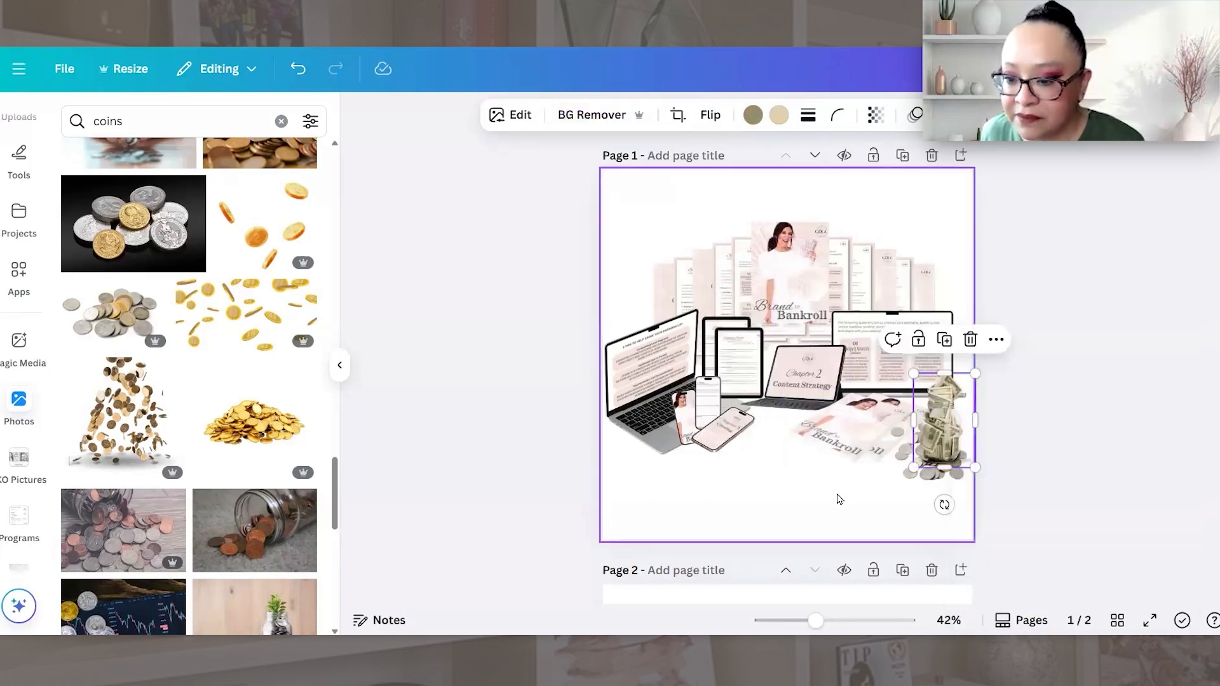
{"action": "left_click", "coordinate": [851, 496]}
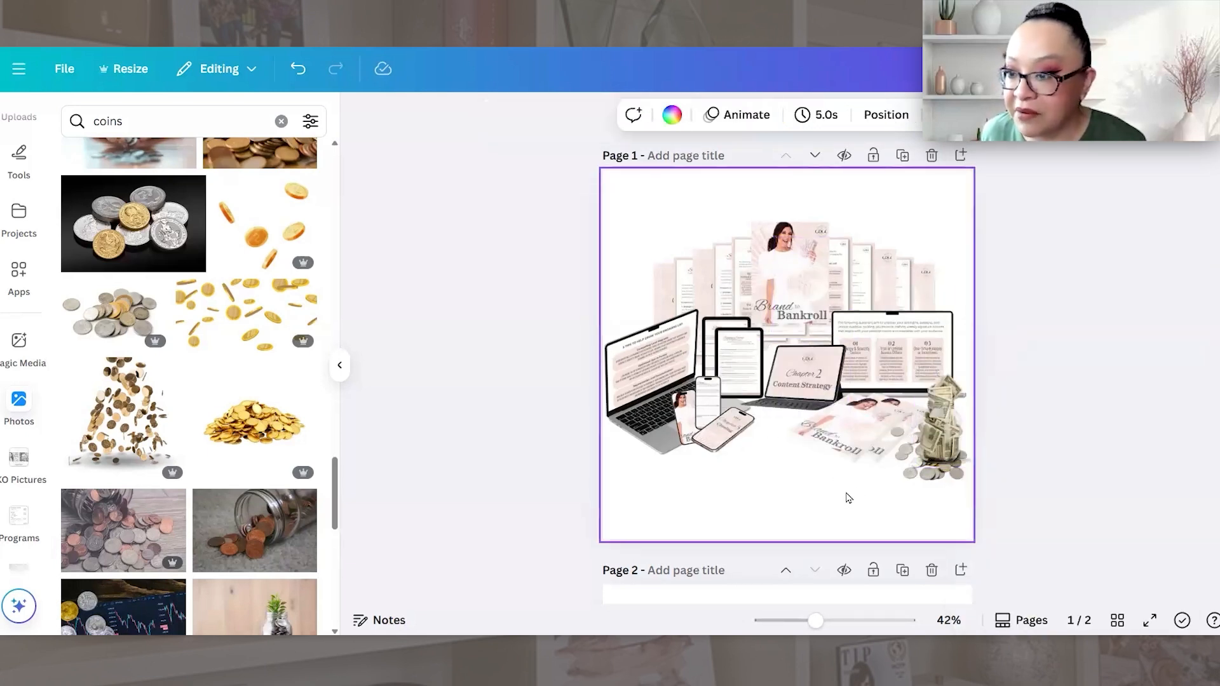
Step: Adjust the upper coin pile so its loose coins extend from the jar toward the books
{"action": "left_click", "coordinate": [895, 432]}
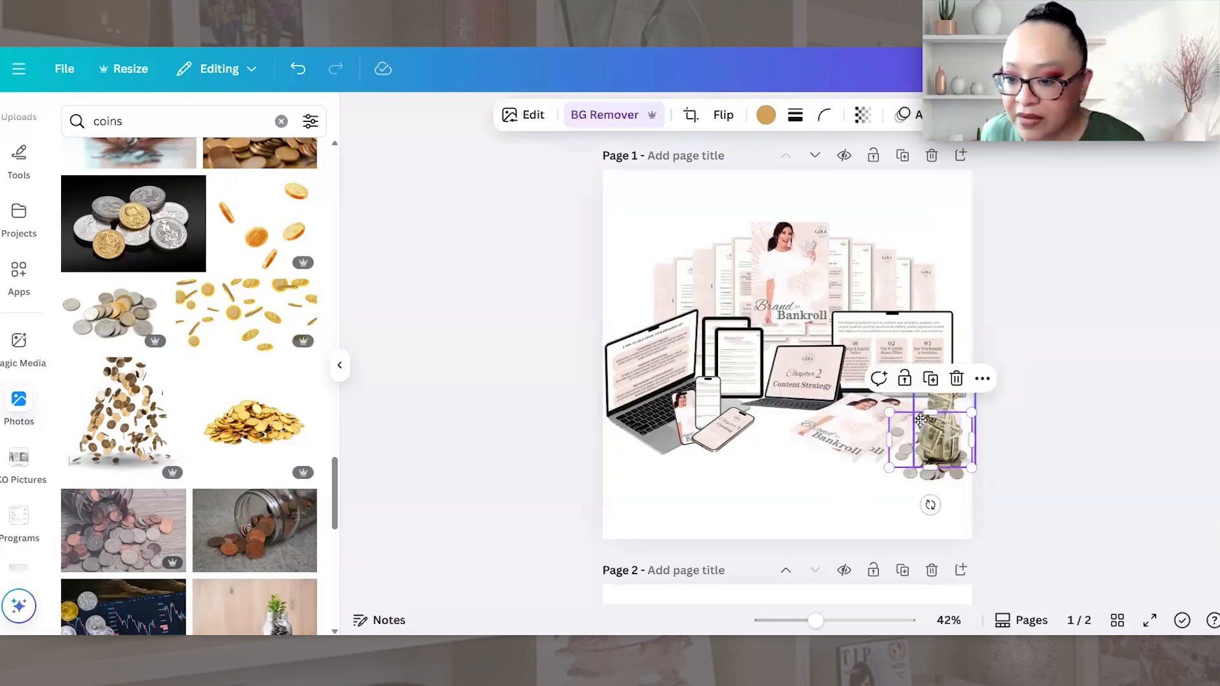
{"action": "left_click_drag", "start_coordinate": [930, 436], "coordinate": [896, 432]}
{"action": "left_click_drag", "start_coordinate": [906, 433], "coordinate": [919, 433]}
{"action": "left_click", "coordinate": [862, 513]}
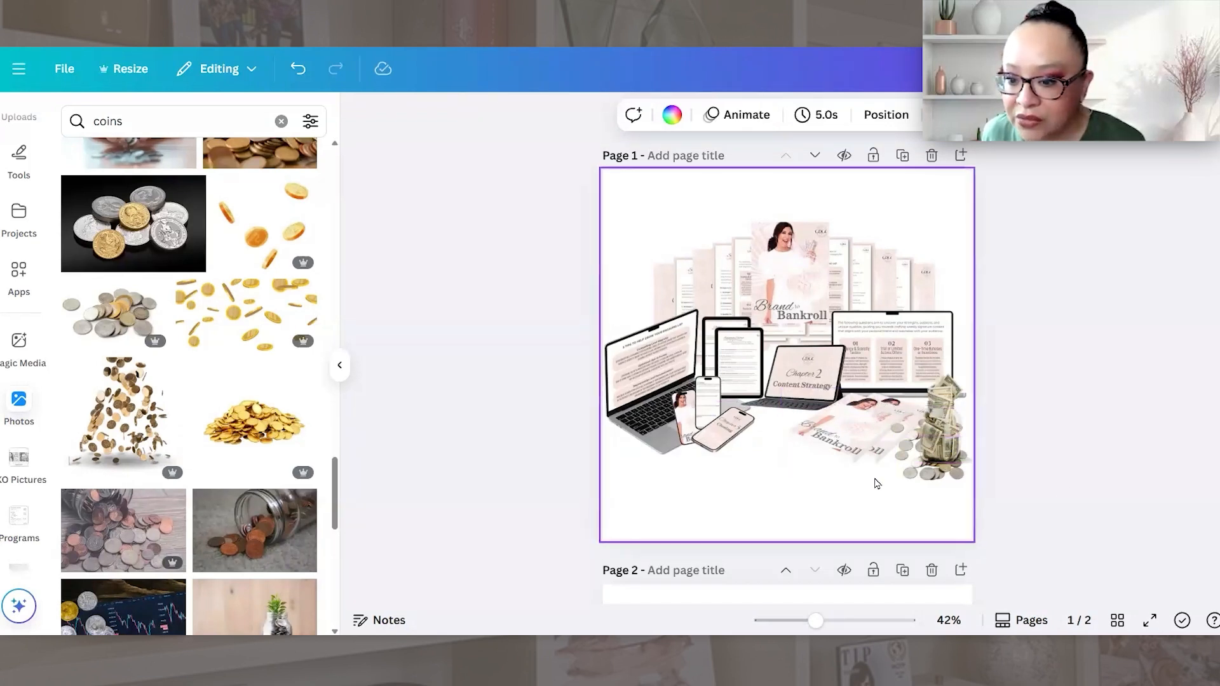
Step: Place a single-coin cutout left of the coin pile and duplicate it slightly farther left, nudging the copy into line
{"action": "left_click_drag", "start_coordinate": [911, 434], "coordinate": [888, 482]}
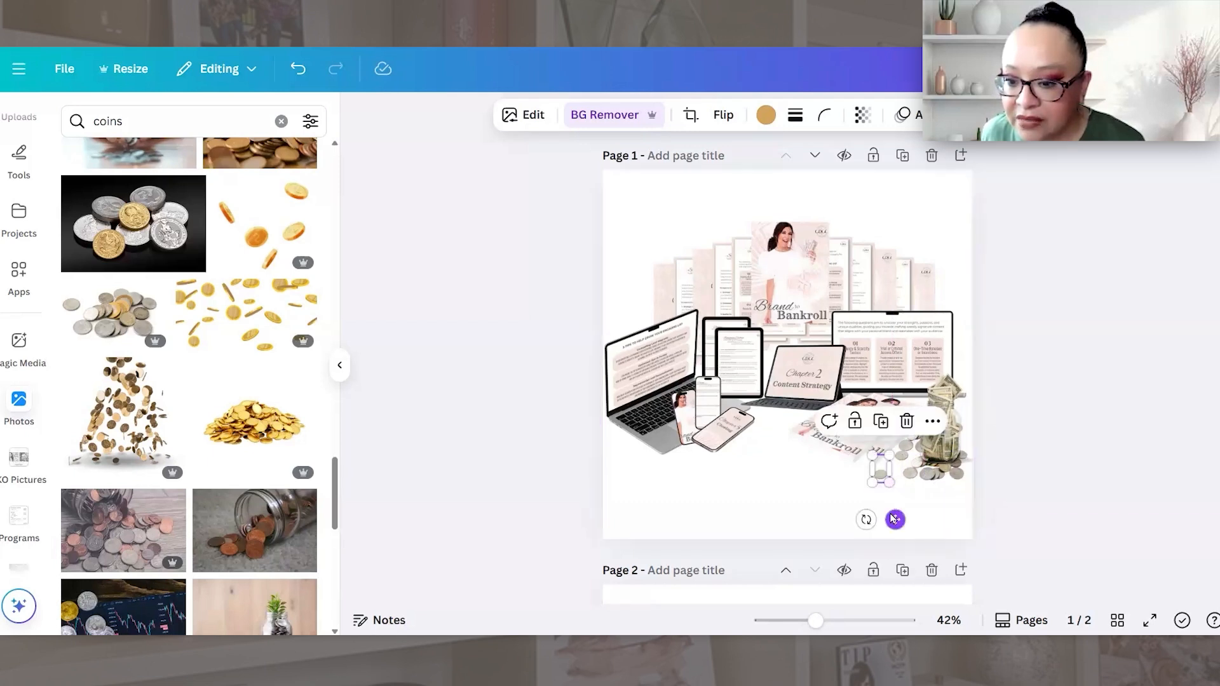
{"action": "left_click", "coordinate": [894, 516]}
{"action": "left_click", "coordinate": [882, 474]}
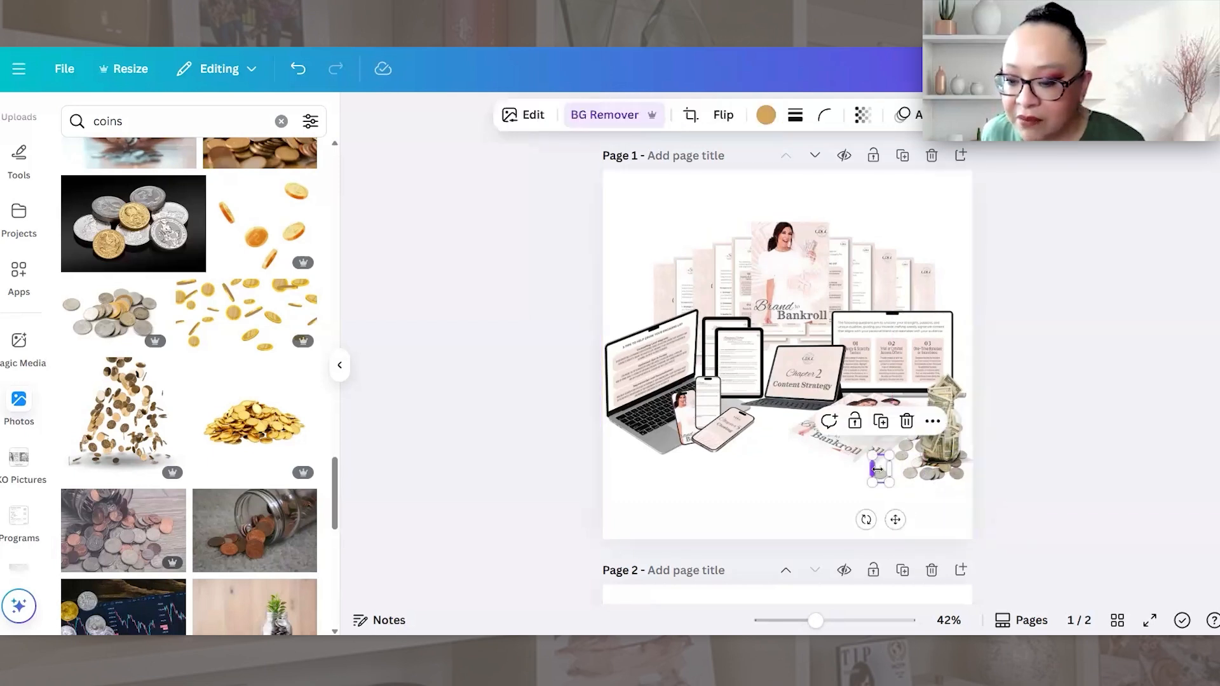
{"action": "mouse_move", "coordinate": [893, 527]}
{"action": "left_mouse_down"}
{"action": "mouse_move", "coordinate": [904, 509]}
{"action": "mouse_move", "coordinate": [880, 533]}
{"action": "mouse_move", "coordinate": [876, 513]}
{"action": "left_mouse_up"}
{"action": "key", "text": "ctrl+d"}
{"action": "left_click", "coordinate": [919, 531]}
{"action": "left_click", "coordinate": [865, 476]}
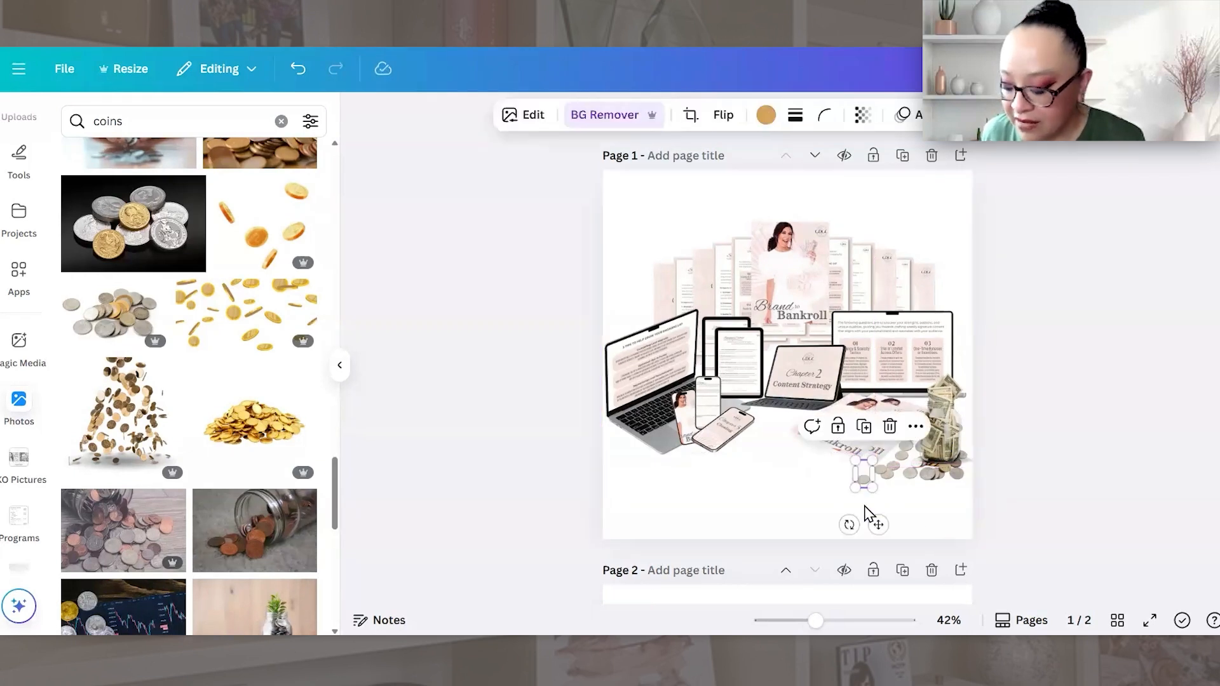
{"action": "key", "text": "Up"}
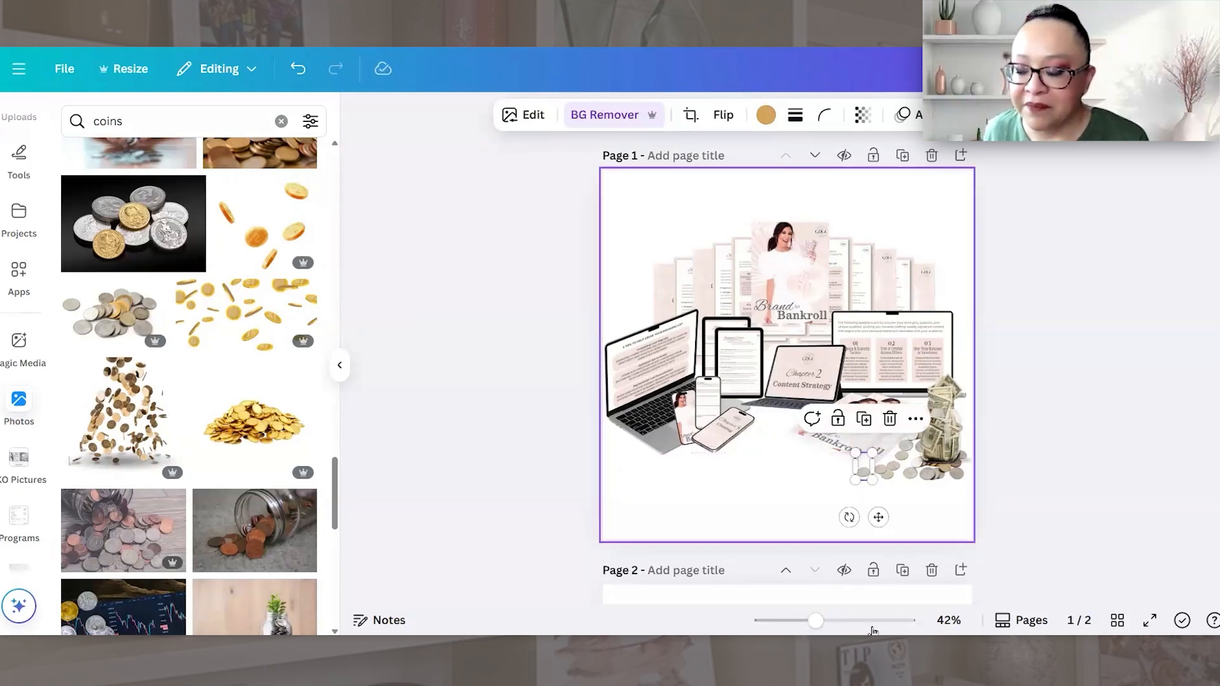
{"action": "left_click", "coordinate": [919, 548]}
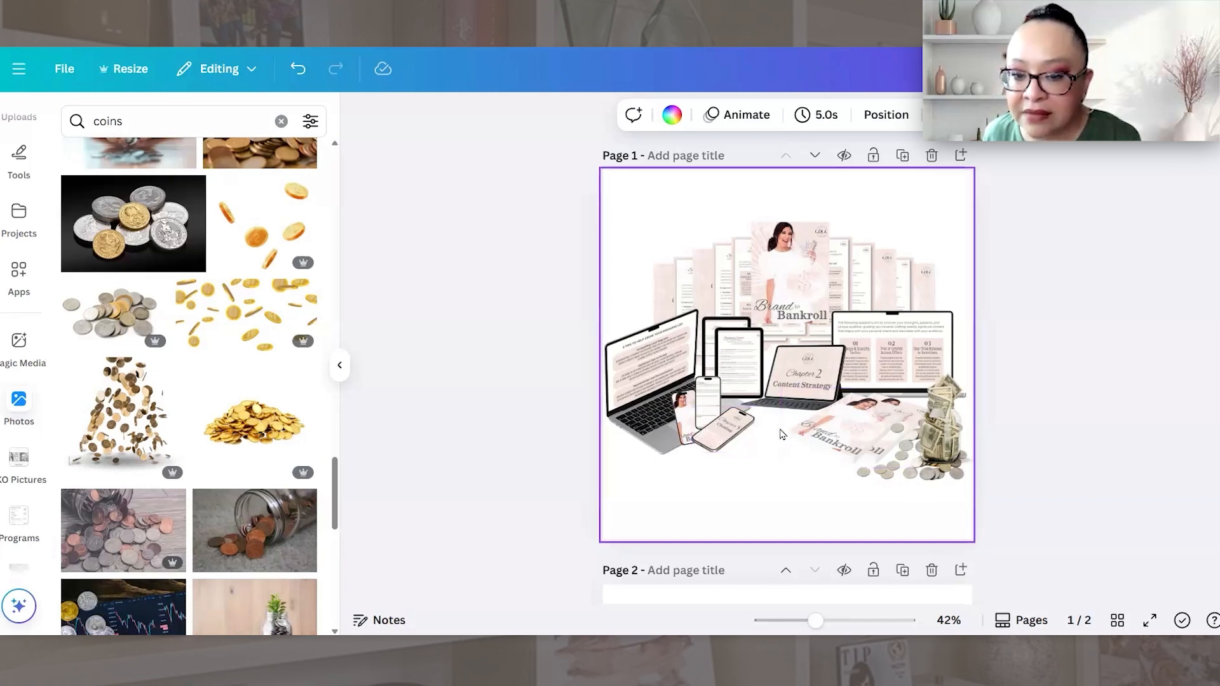
Step: Move the two flat-lying Brand to Bankroll books together to the left, next to the smartphones
{"action": "left_click_drag", "start_coordinate": [804, 435], "coordinate": [822, 433]}
{"action": "left_click", "coordinate": [767, 418]}
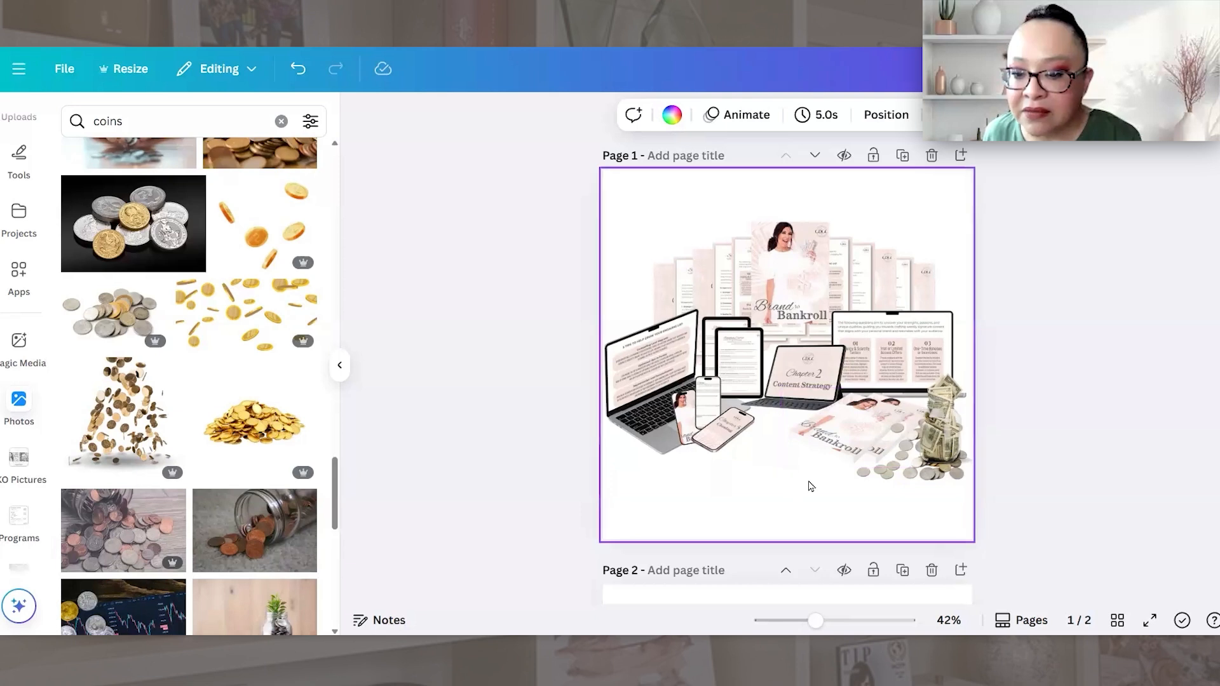
{"action": "left_click_drag", "start_coordinate": [808, 482], "coordinate": [768, 455]}
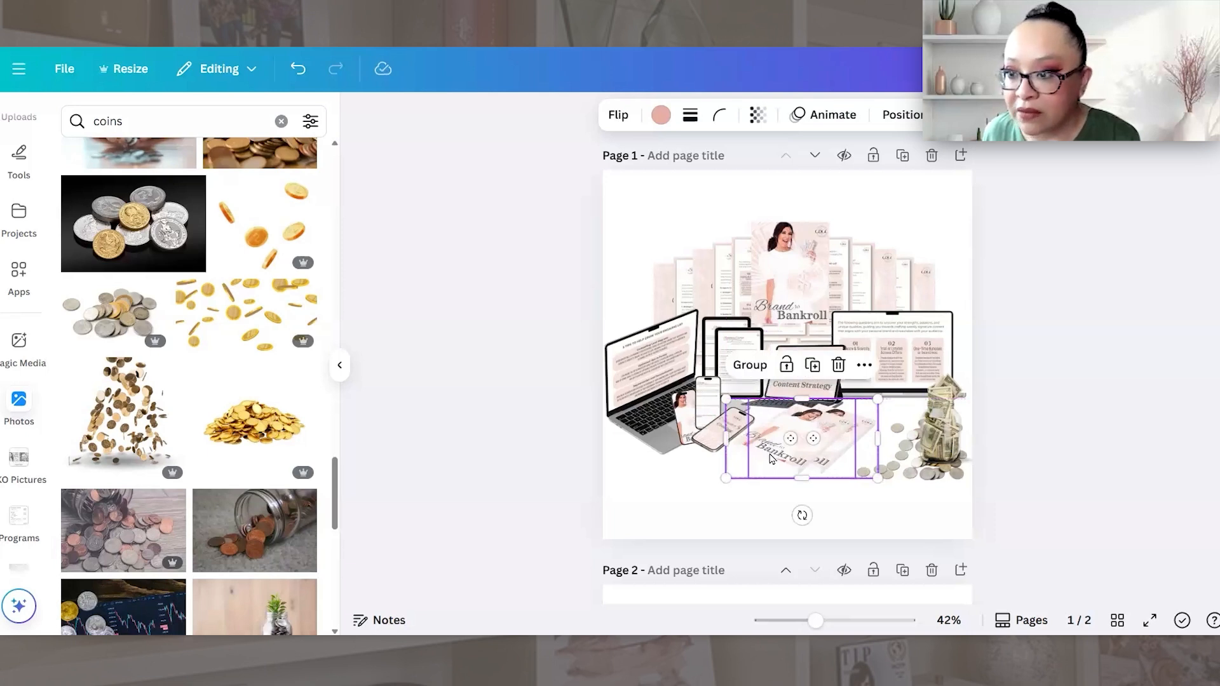
{"action": "left_click", "coordinate": [897, 511]}
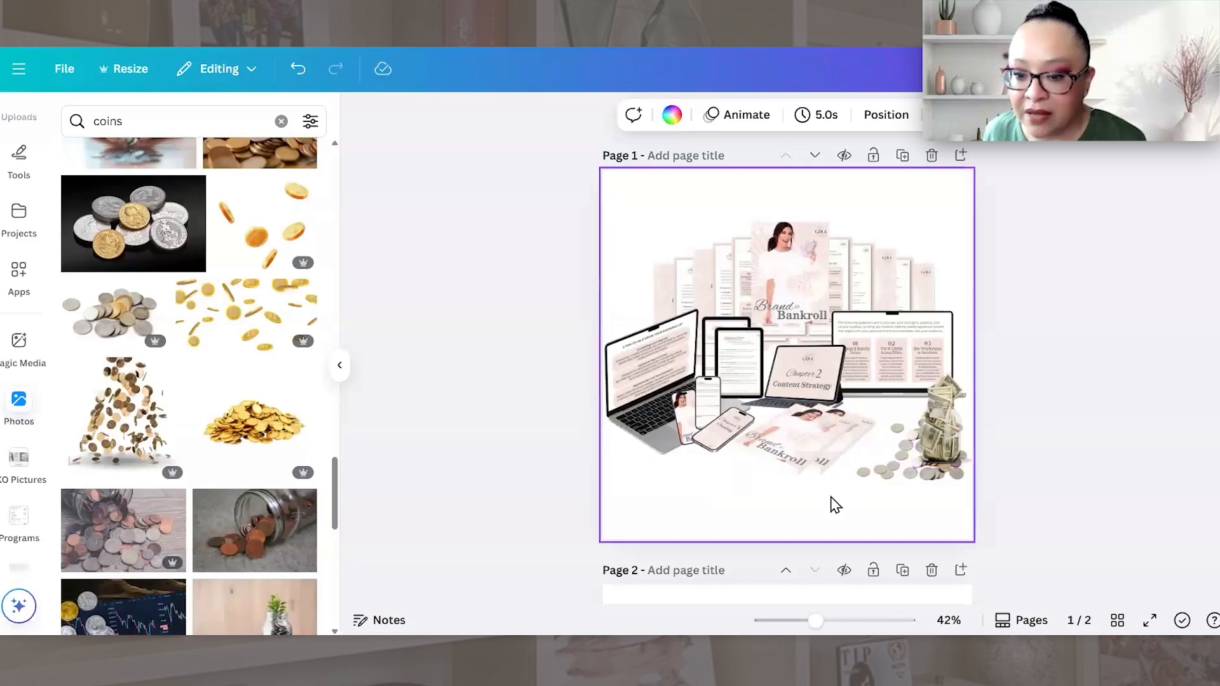
Step: Replace the coins photo search with a search for "pink money"
{"action": "left_click", "coordinate": [263, 115]}
{"action": "left_click", "coordinate": [64, 125]}
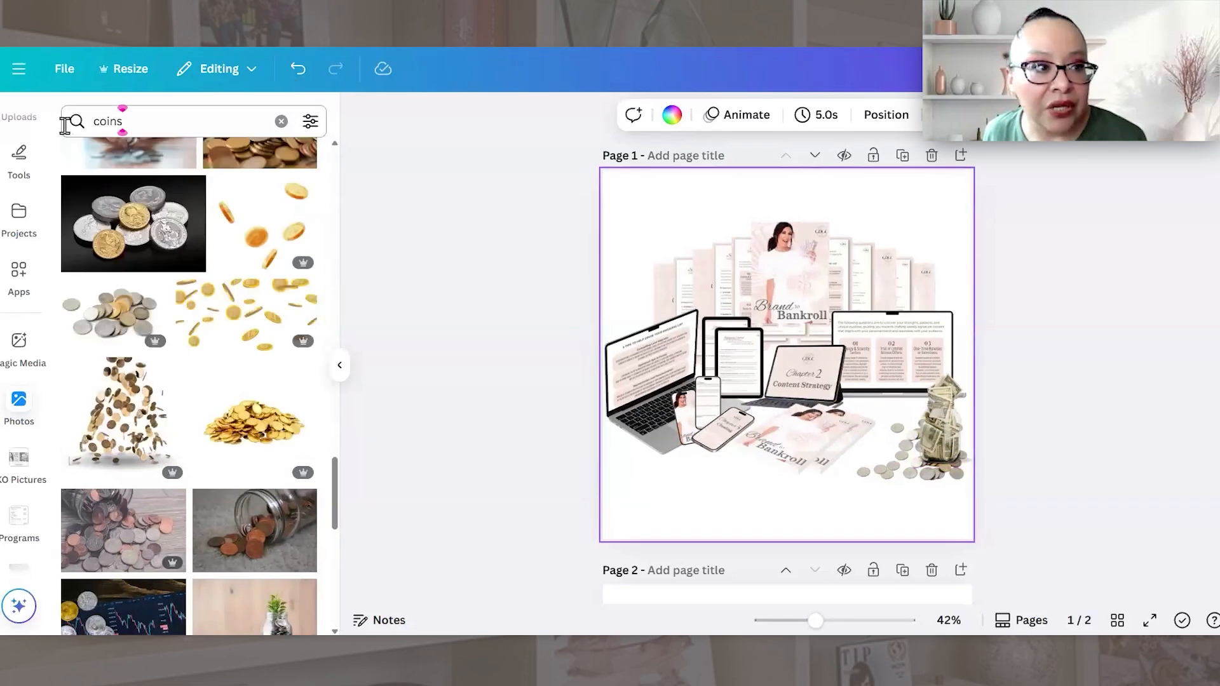
{"action": "double_click", "coordinate": [196, 124]}
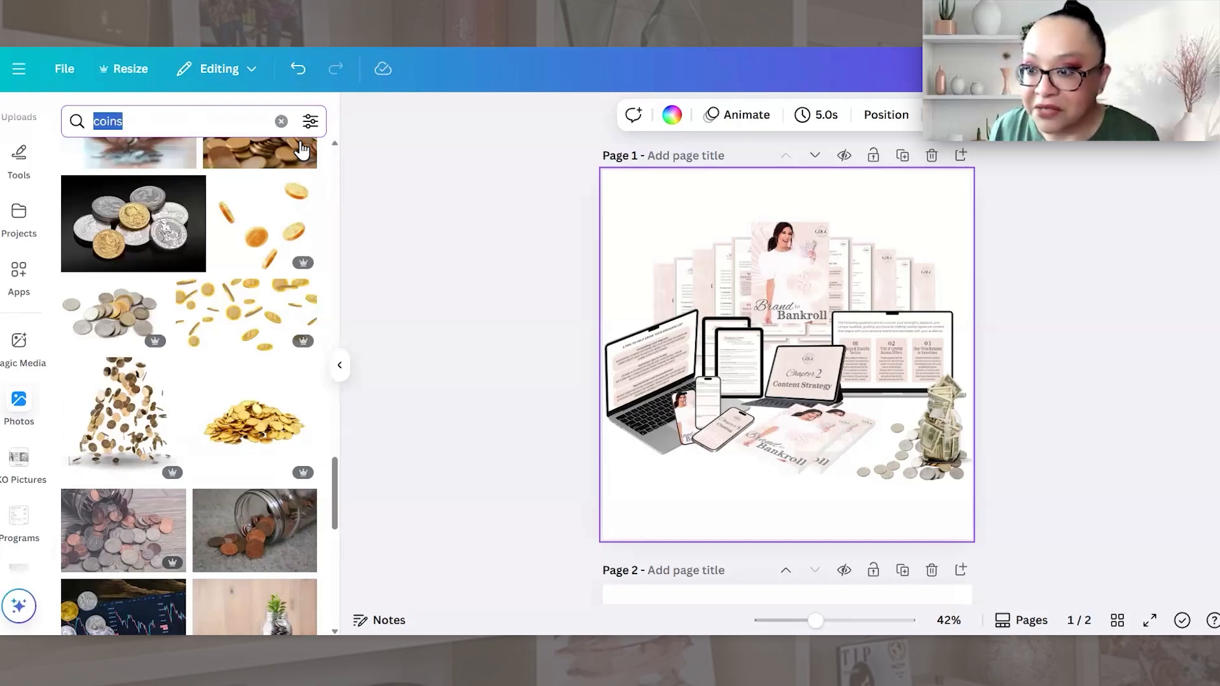
{"action": "type", "text": "pink monme"}
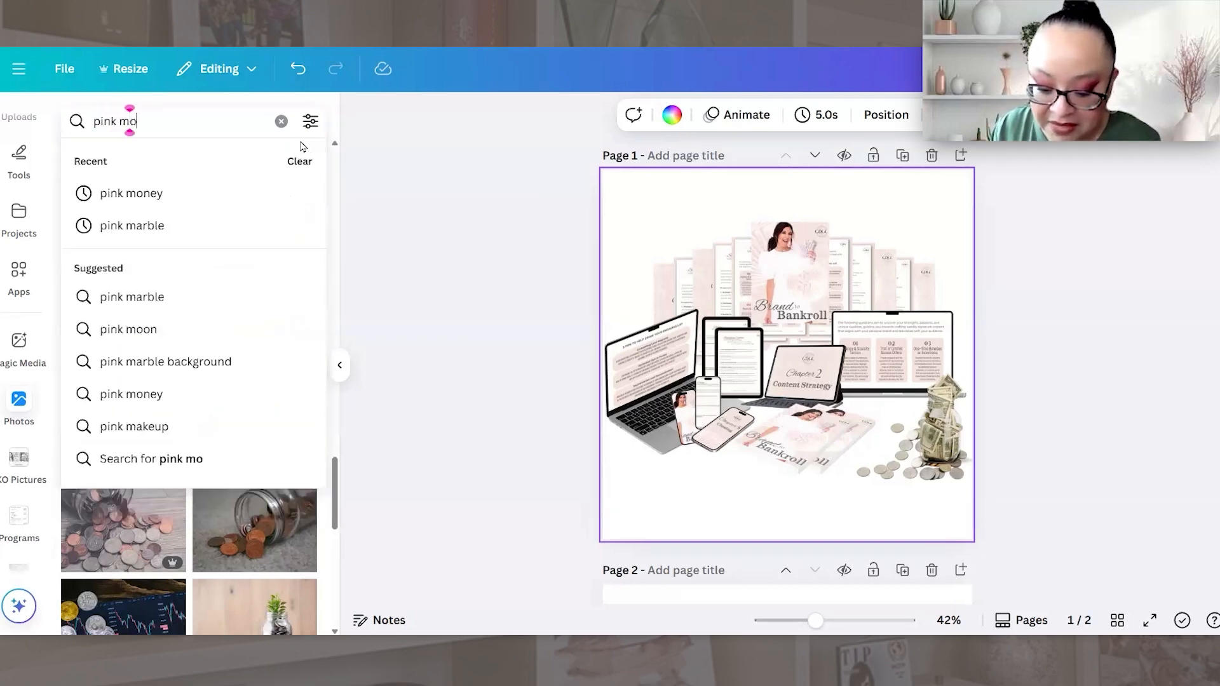
{"action": "key", "text": "BackSpace"}
{"action": "key", "text": "BackSpace"}
{"action": "type", "text": "e"}
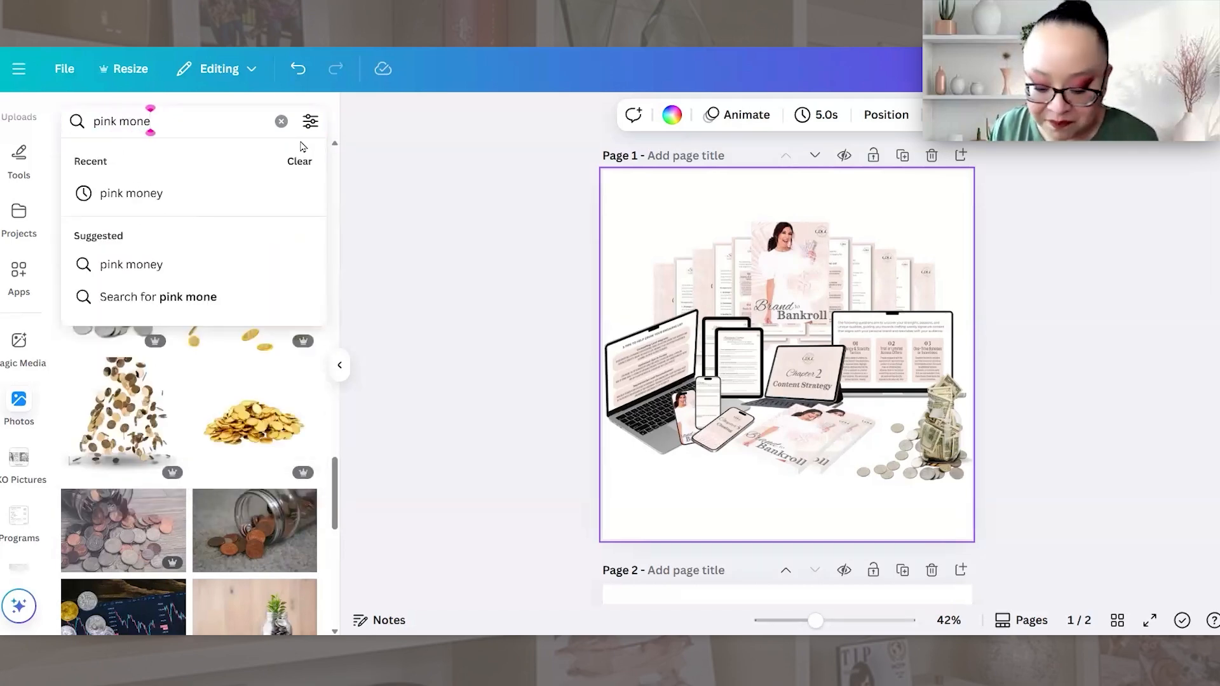
{"action": "type", "text": "y"}
{"action": "key", "text": "Return"}
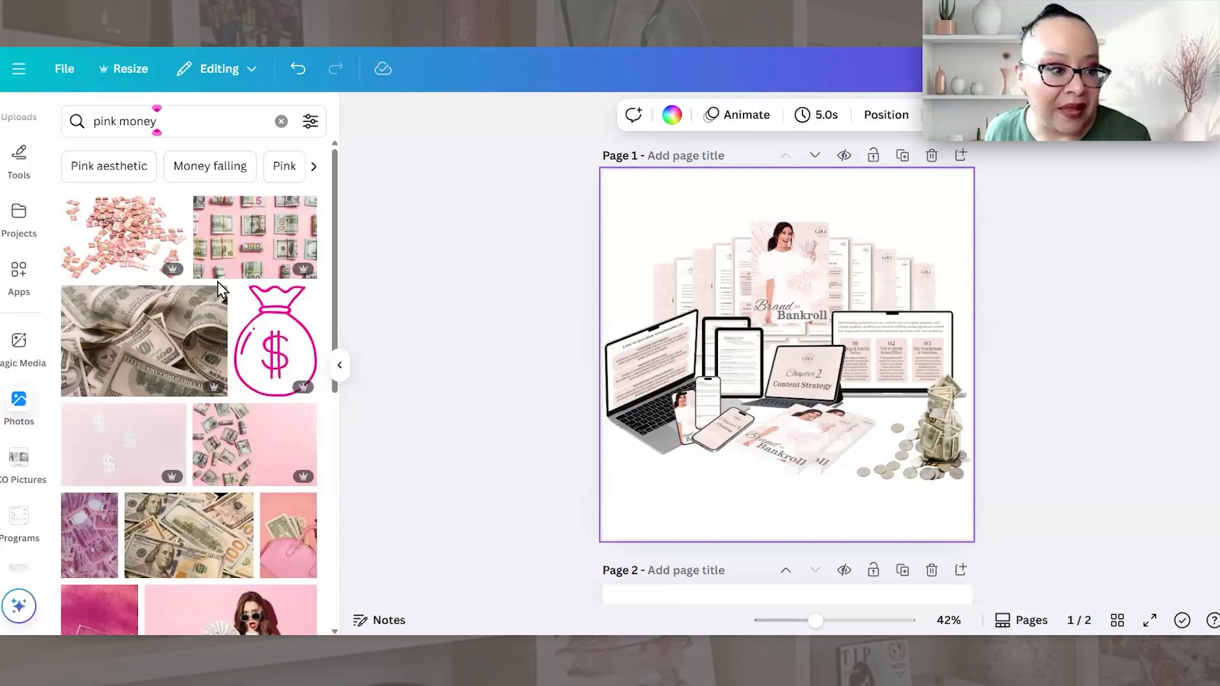
Step: Browse the pink money photos and add the pink wallet with bills sticking out to the mockup
{"action": "scroll", "coordinate": [314, 561], "scroll_direction": "down", "scroll_amount": 4}
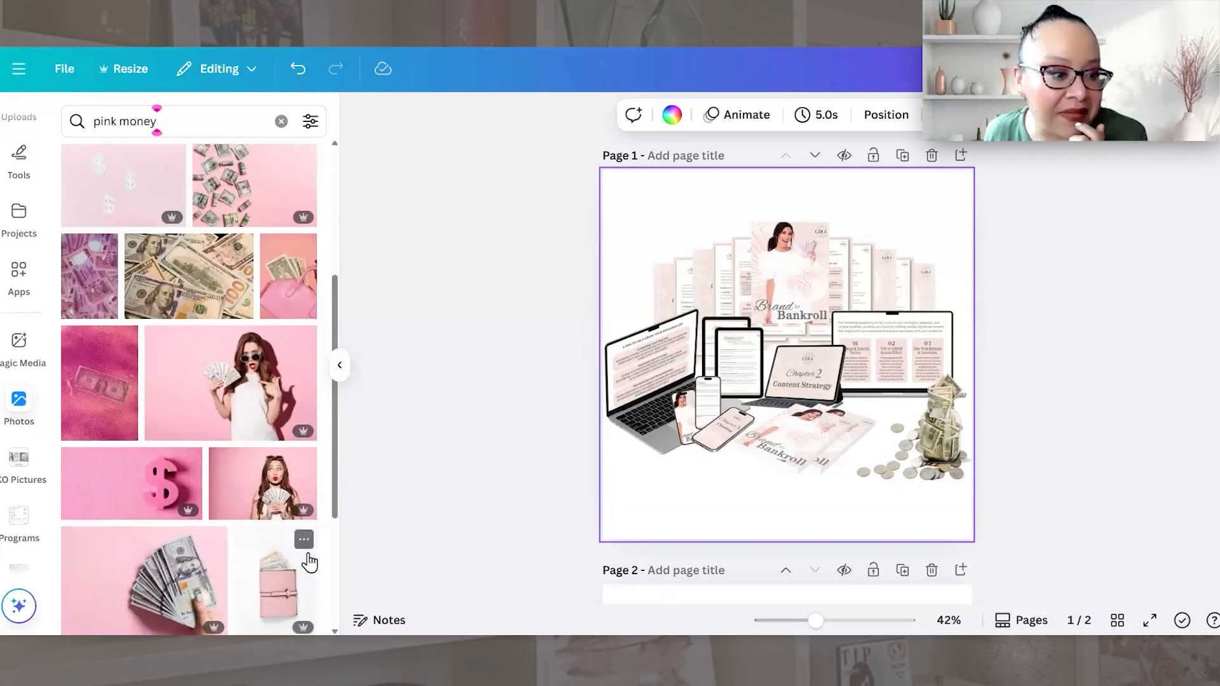
{"action": "scroll", "coordinate": [311, 562], "scroll_direction": "down", "scroll_amount": 2}
{"action": "scroll", "coordinate": [322, 362], "scroll_direction": "up", "scroll_amount": 4}
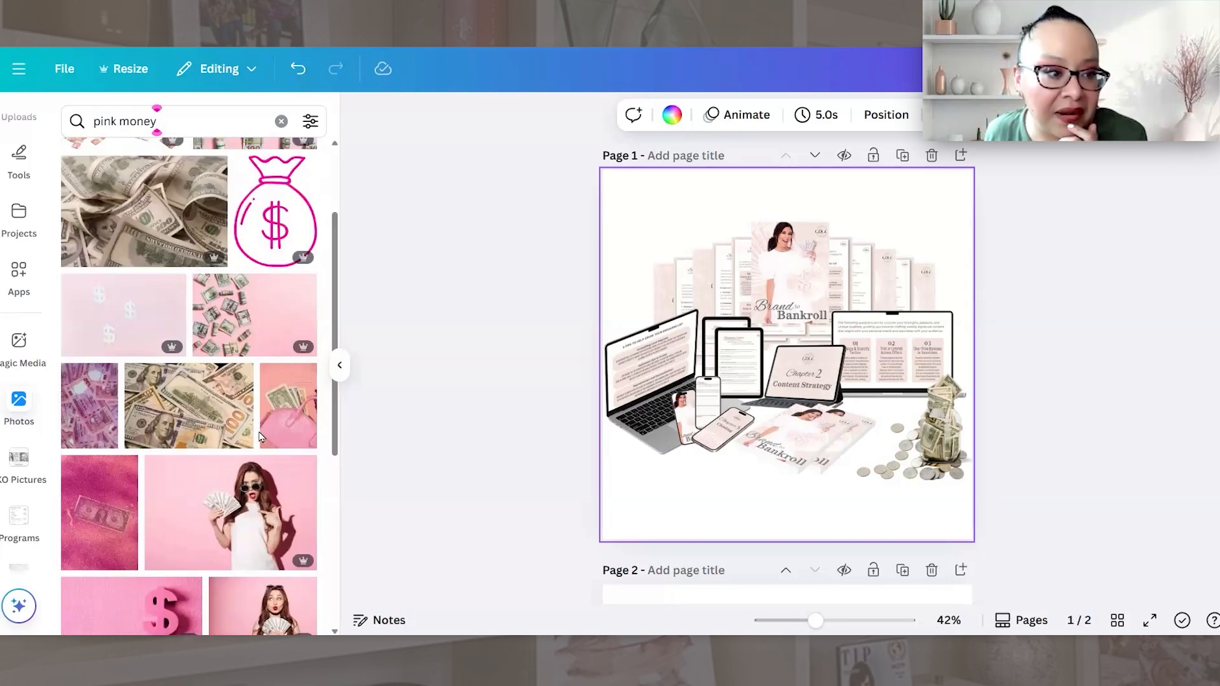
{"action": "scroll", "coordinate": [260, 438], "scroll_direction": "down", "scroll_amount": 7}
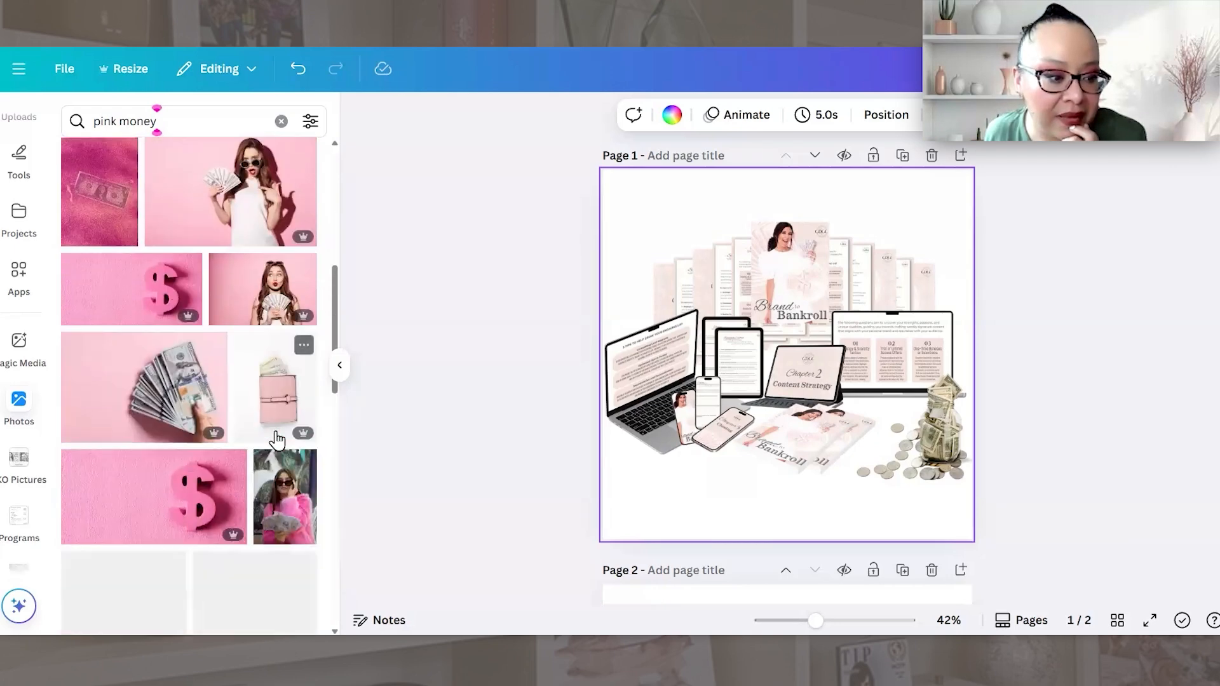
{"action": "scroll", "coordinate": [280, 439], "scroll_direction": "down", "scroll_amount": 2}
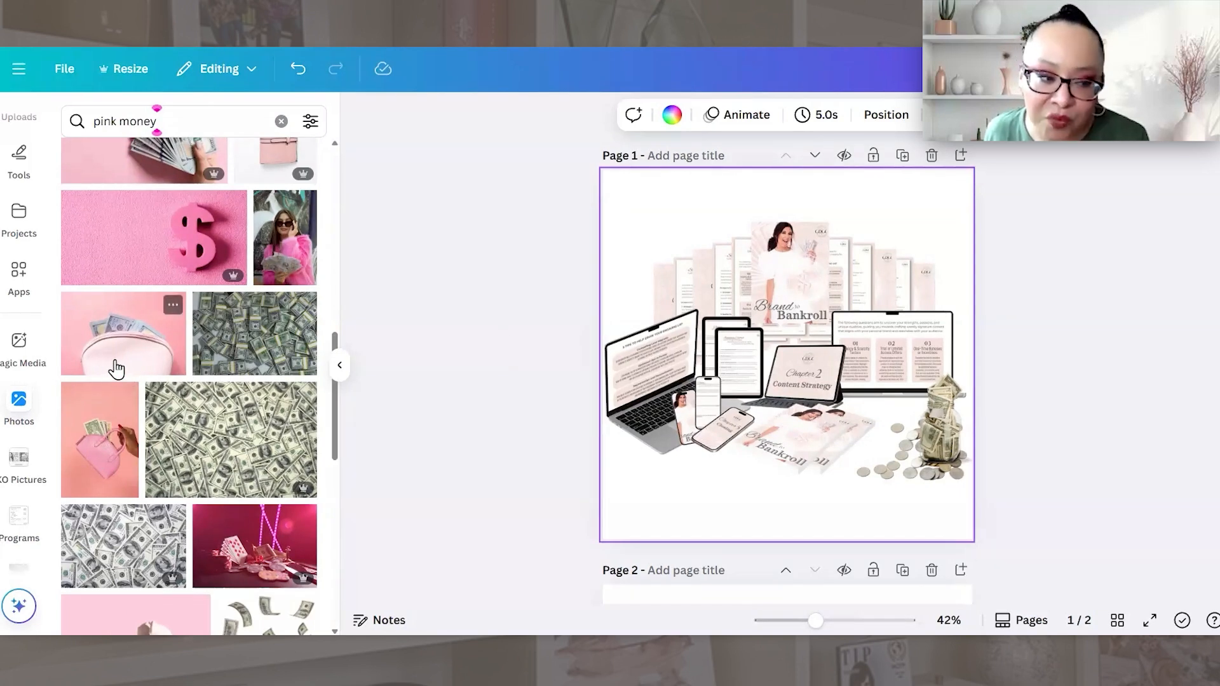
{"action": "scroll", "coordinate": [162, 508], "scroll_direction": "up", "scroll_amount": 6}
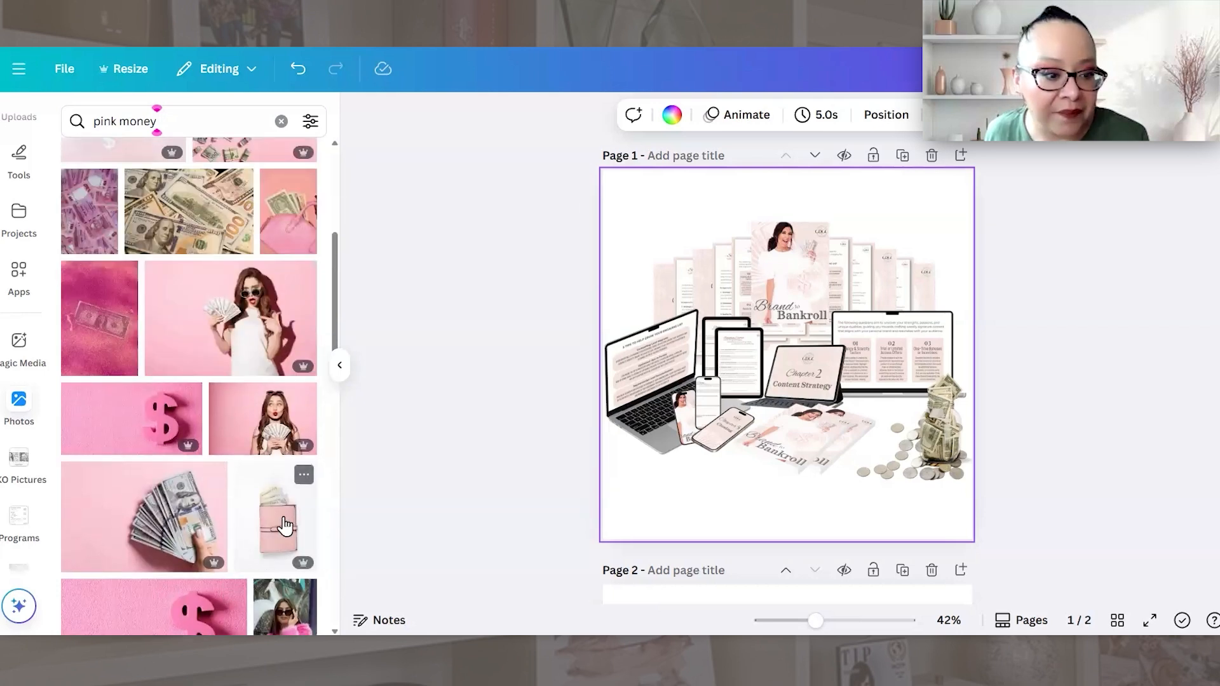
{"action": "left_click", "coordinate": [284, 526]}
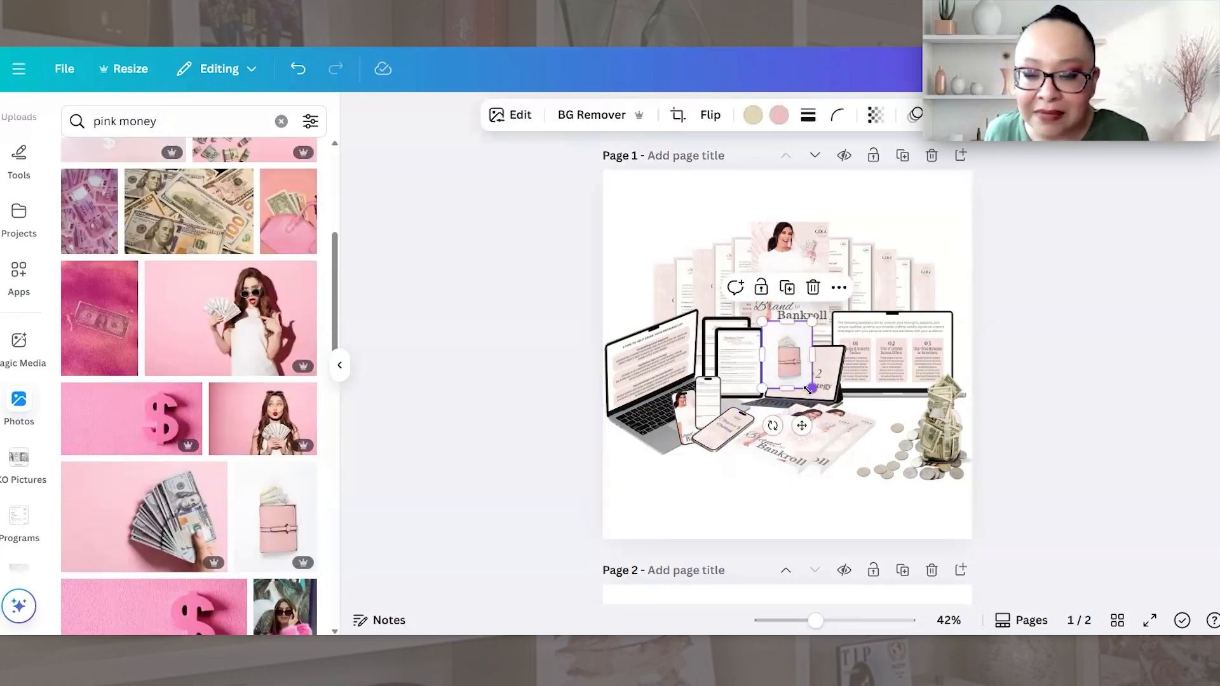
Step: Enlarge the pink wallet photo, remove its background and position it slightly tilted beside the money jar
{"action": "left_click_drag", "start_coordinate": [809, 389], "coordinate": [839, 424]}
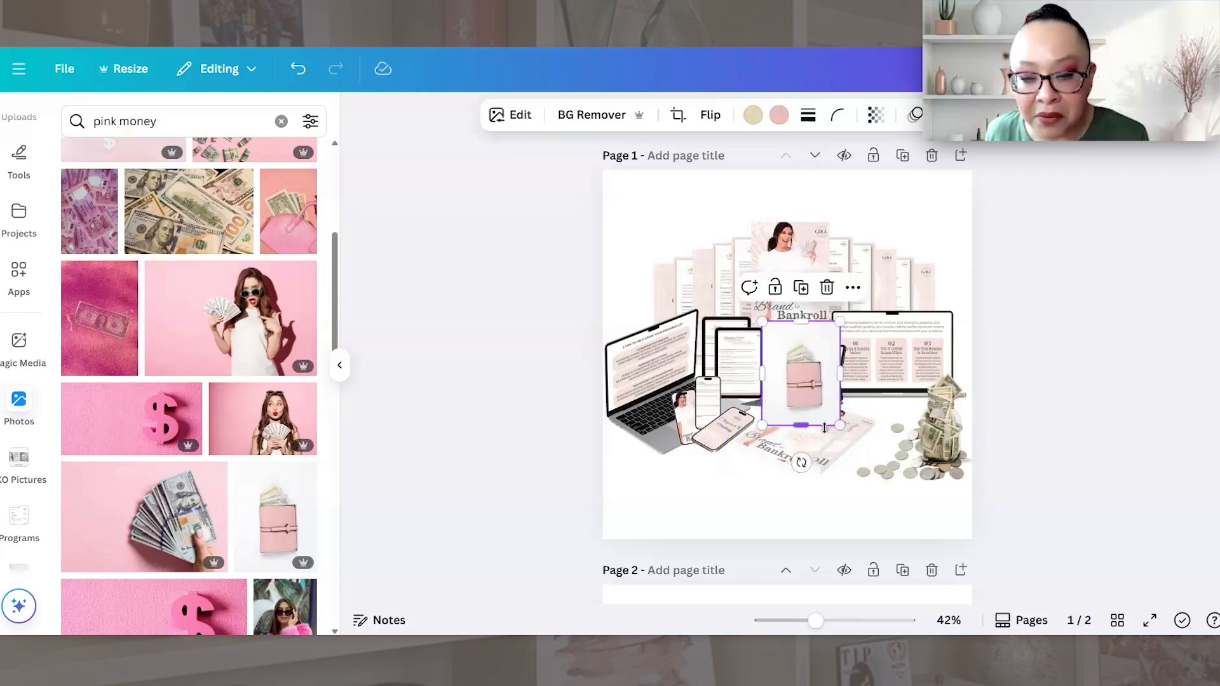
{"action": "left_click", "coordinate": [566, 115]}
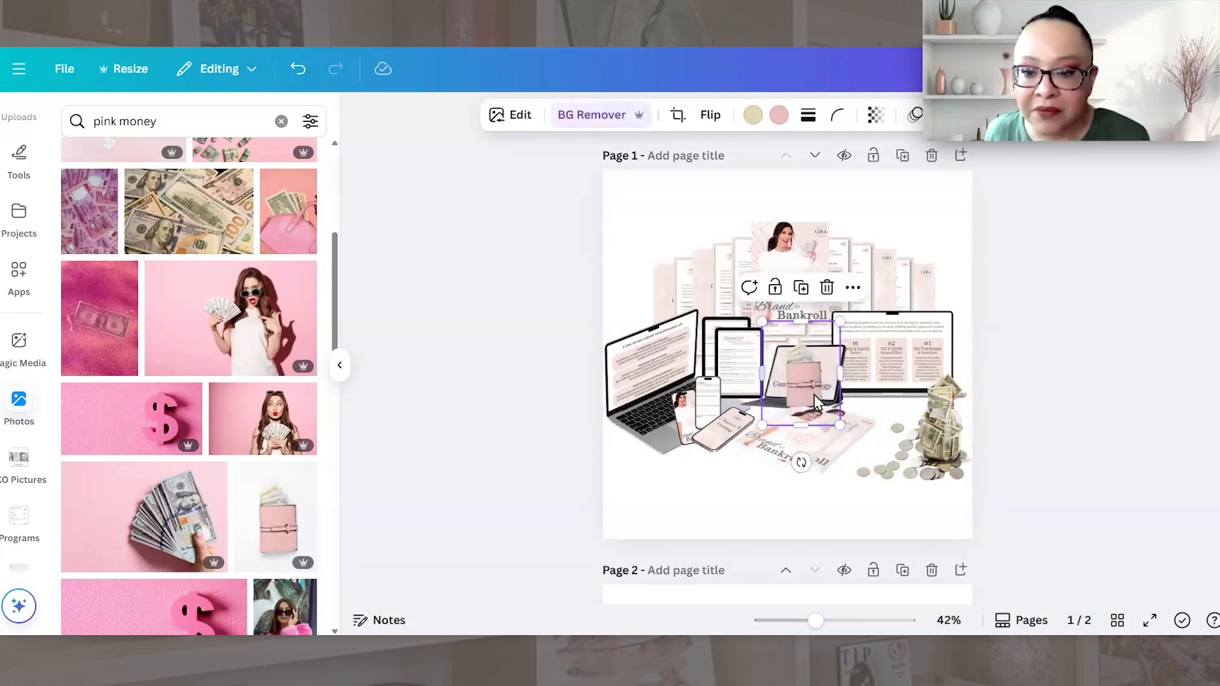
{"action": "left_click_drag", "start_coordinate": [816, 400], "coordinate": [904, 427]}
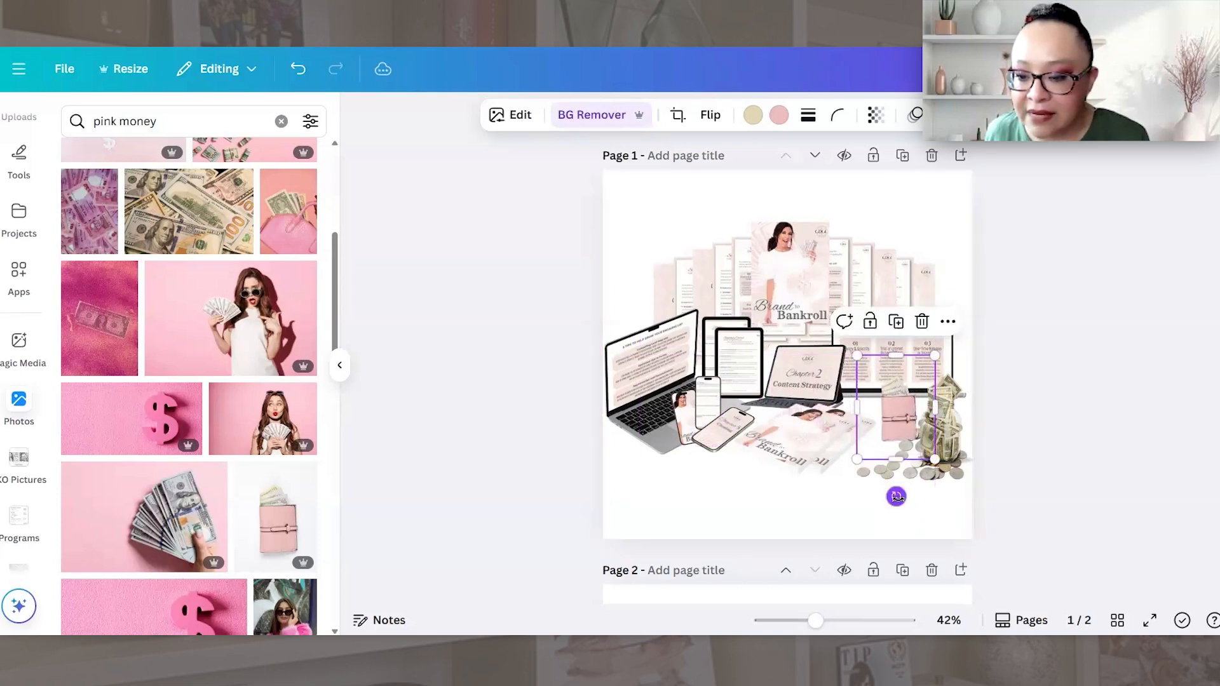
{"action": "left_click_drag", "start_coordinate": [896, 496], "coordinate": [904, 496]}
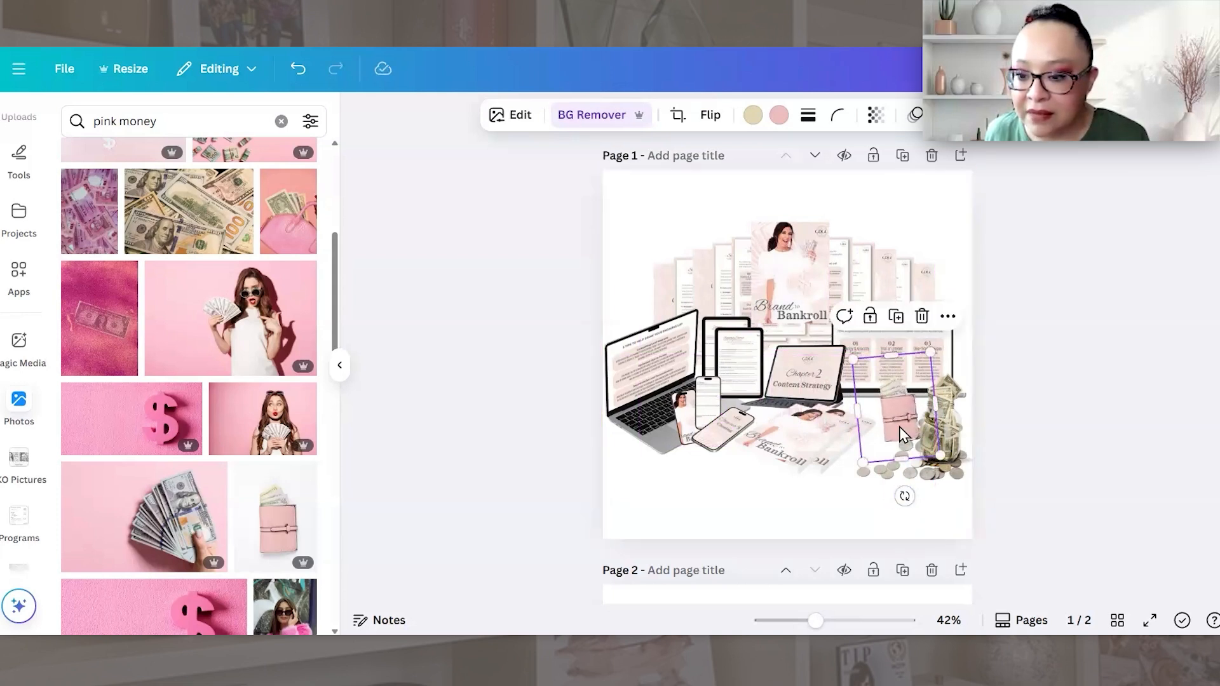
Step: Adjust the pink wallet's size and nudge it so it stands just beside the money jar
{"action": "left_click_drag", "start_coordinate": [905, 436], "coordinate": [910, 428]}
{"action": "left_click_drag", "start_coordinate": [936, 344], "coordinate": [947, 328]}
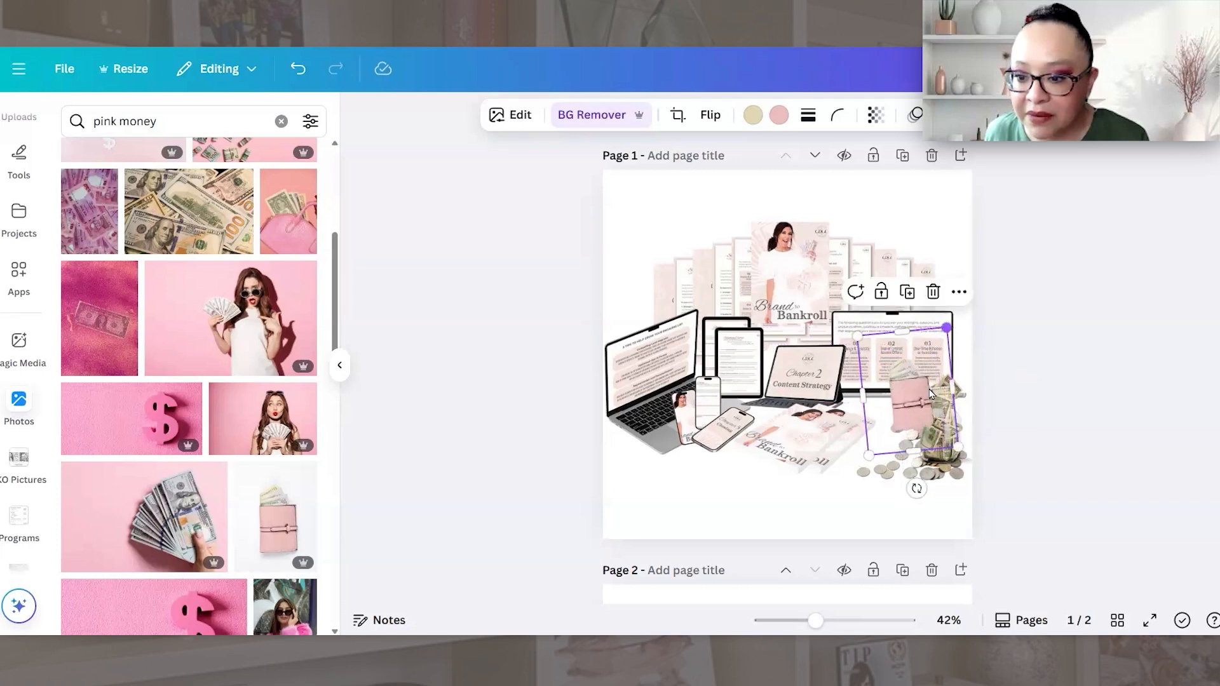
{"action": "mouse_move", "coordinate": [902, 432]}
{"action": "left_mouse_down"}
{"action": "mouse_move", "coordinate": [898, 448]}
{"action": "mouse_move", "coordinate": [898, 429]}
{"action": "left_mouse_up"}
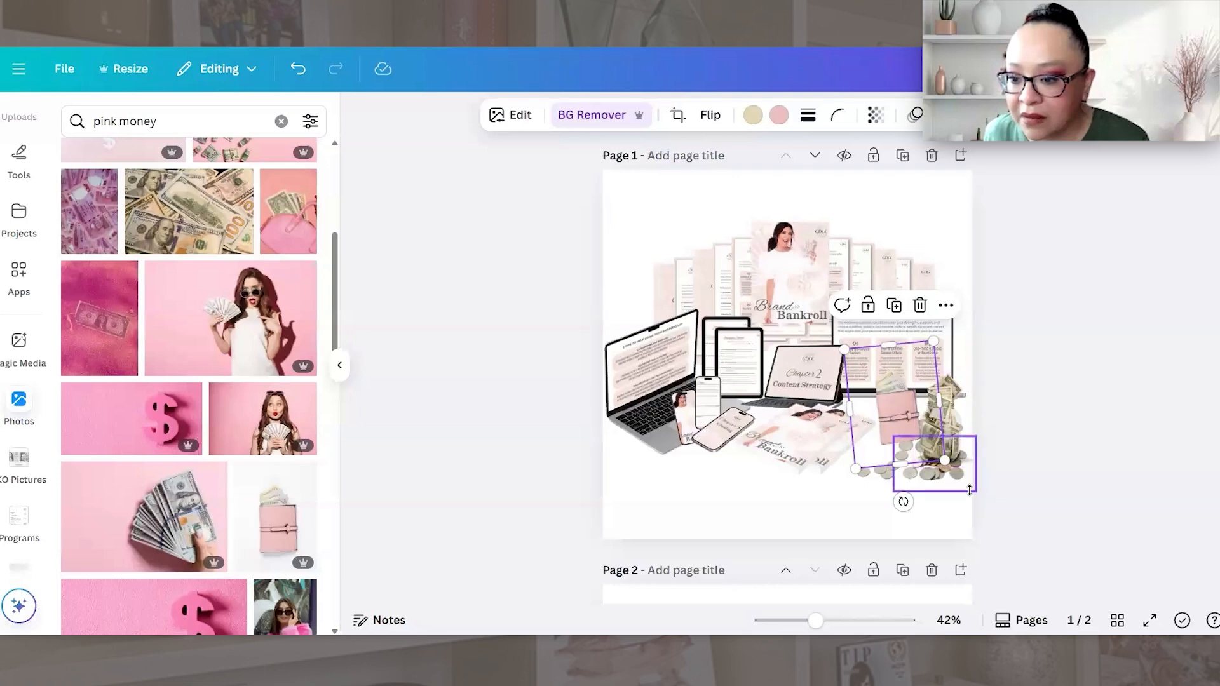
Step: Select the money jar and its coins together and arrange them in front of the pink wallet
{"action": "left_click", "coordinate": [969, 484]}
{"action": "left_click_drag", "start_coordinate": [1011, 511], "coordinate": [910, 446]}
{"action": "left_click", "coordinate": [890, 374]}
{"action": "left_click_drag", "start_coordinate": [995, 490], "coordinate": [886, 461]}
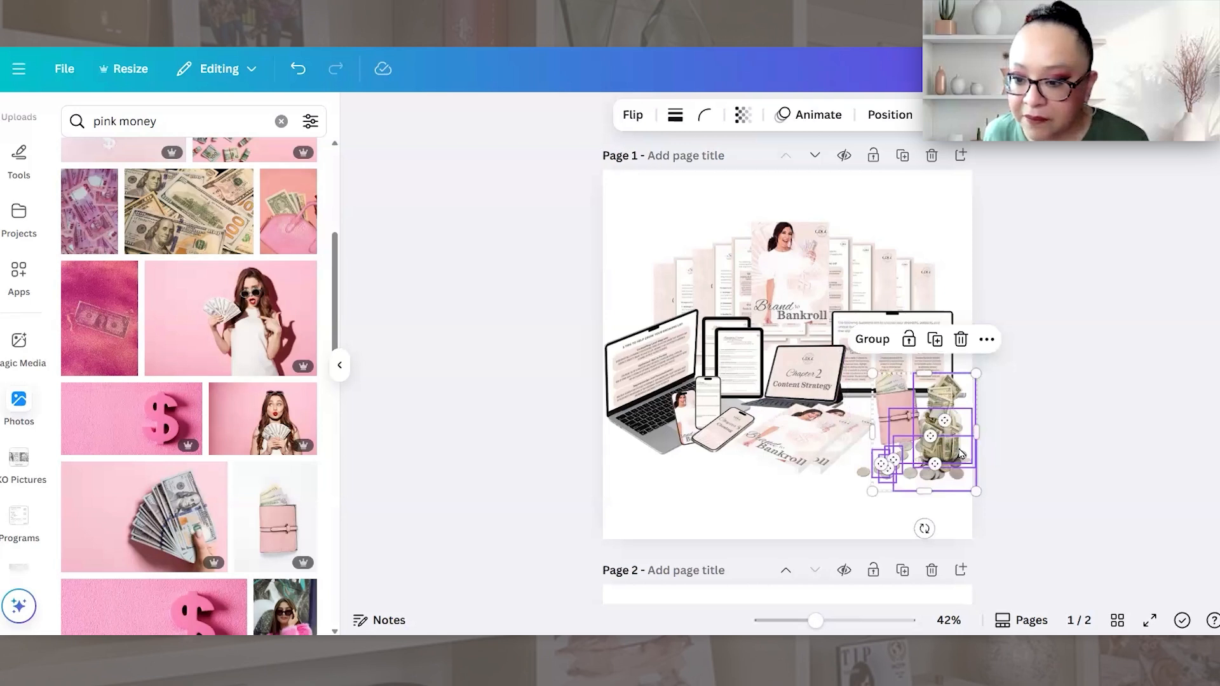
{"action": "right_click", "coordinate": [961, 453]}
{"action": "key", "text": "Escape"}
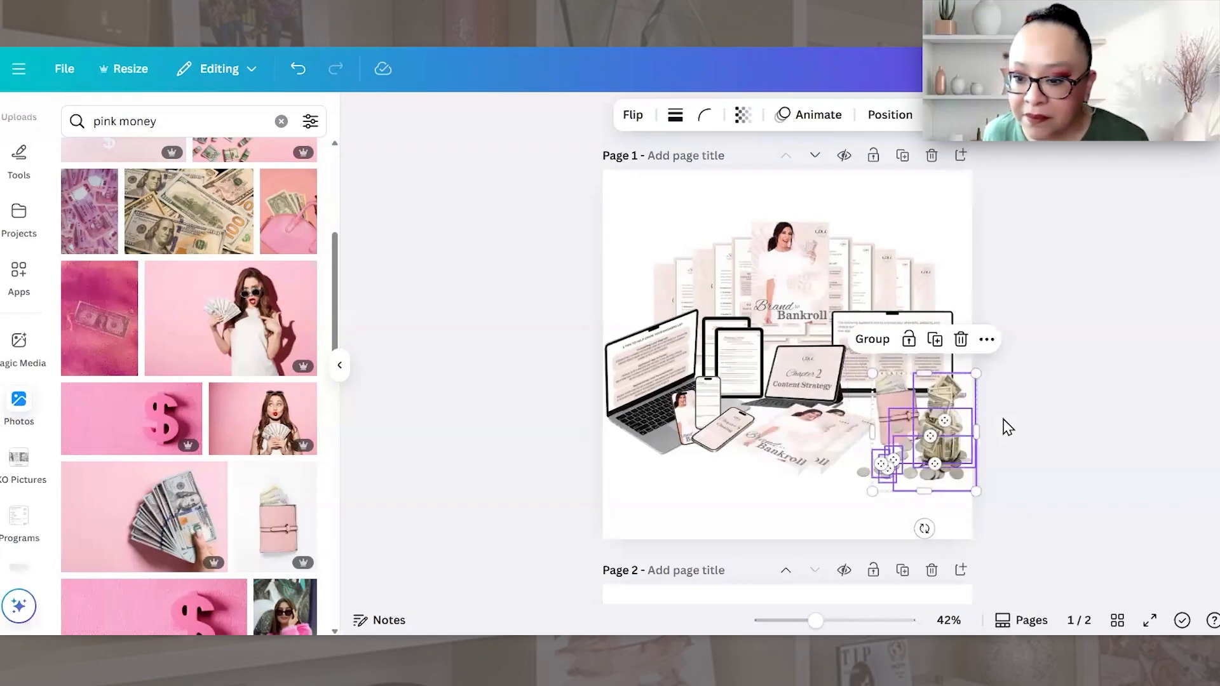
{"action": "left_click", "coordinate": [1005, 429]}
Step: Reposition the pink wallet slightly lower, between the flat-lying books and the money jar
{"action": "left_click_drag", "start_coordinate": [901, 407], "coordinate": [869, 441]}
{"action": "left_click", "coordinate": [858, 434]}
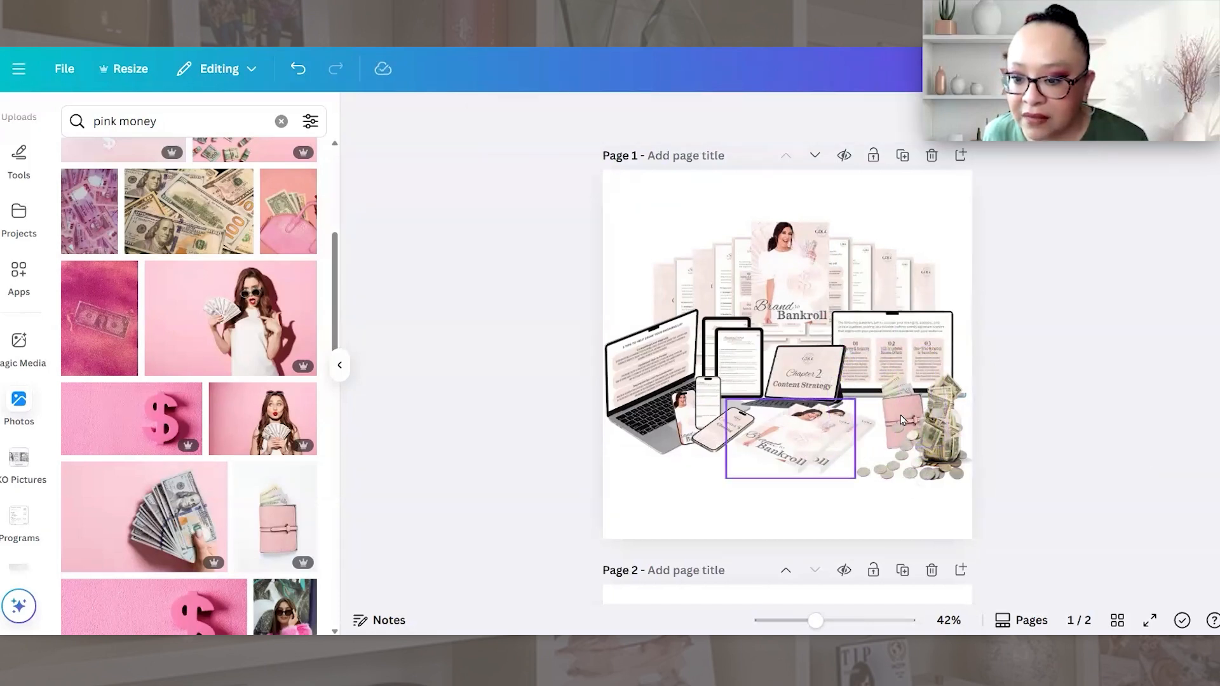
{"action": "left_click", "coordinate": [894, 435]}
{"action": "mouse_move", "coordinate": [903, 441]}
{"action": "left_mouse_down"}
{"action": "mouse_move", "coordinate": [885, 449]}
{"action": "mouse_move", "coordinate": [896, 453]}
{"action": "left_mouse_up"}
{"action": "left_click", "coordinate": [885, 516]}
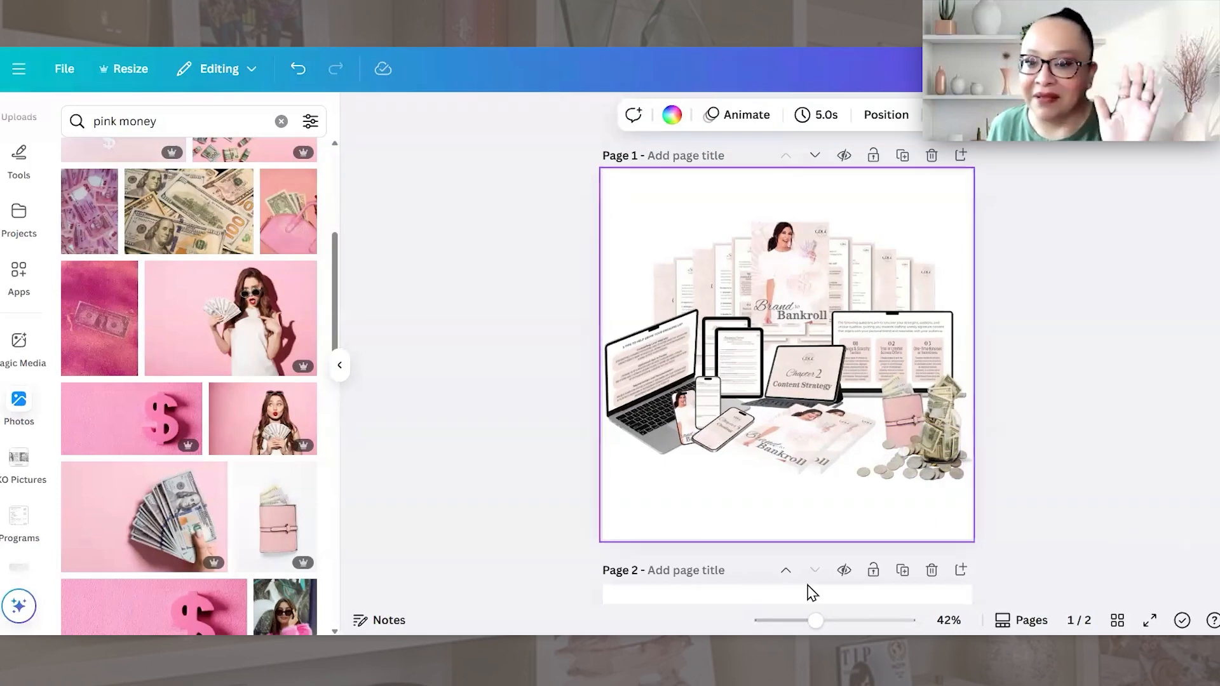
Step: Move the wallet, money jar and coins up slightly as a set, bringing the stray coin along with them
{"action": "left_click_drag", "start_coordinate": [776, 502], "coordinate": [807, 482]}
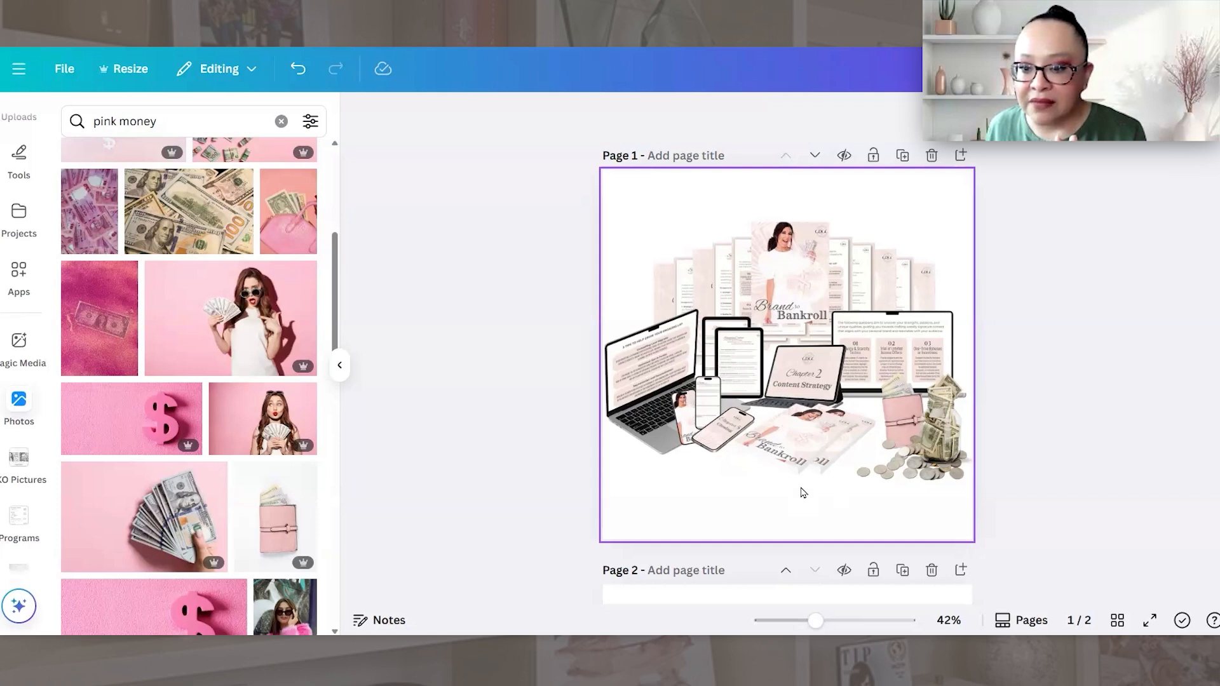
{"action": "left_click_drag", "start_coordinate": [861, 499], "coordinate": [890, 411]}
{"action": "left_click_drag", "start_coordinate": [972, 490], "coordinate": [954, 489]}
{"action": "left_click_drag", "start_coordinate": [929, 423], "coordinate": [936, 417]}
{"action": "left_click", "coordinate": [837, 486]}
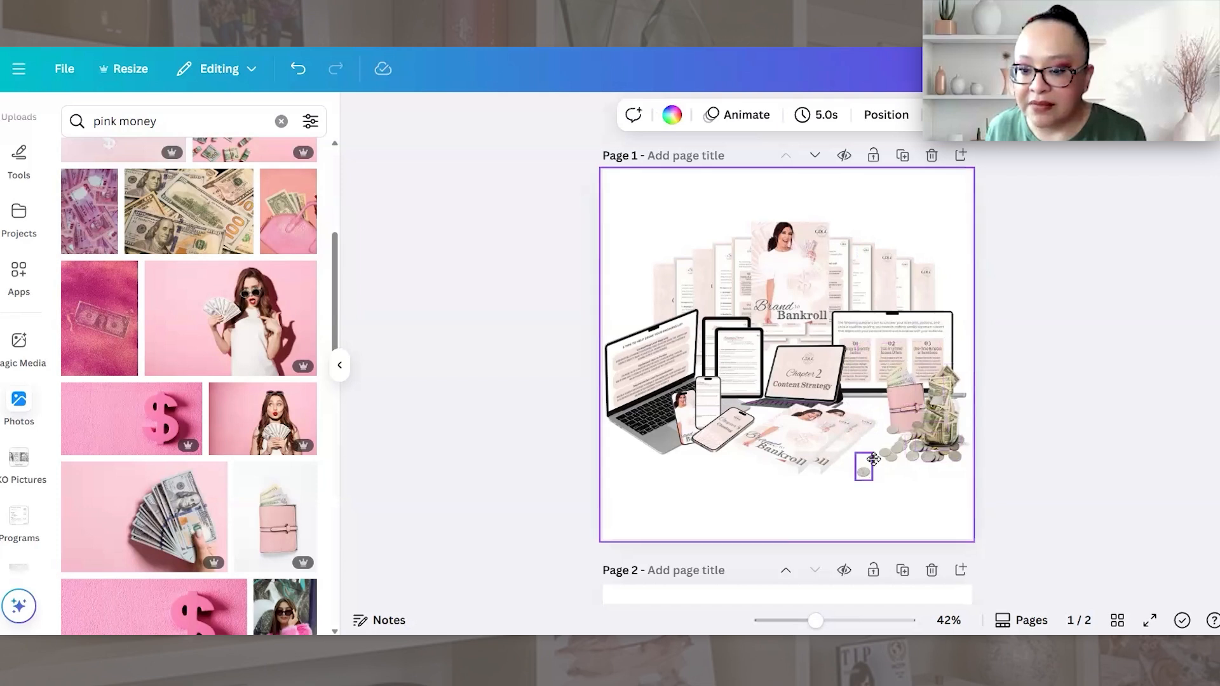
{"action": "left_click", "coordinate": [872, 457]}
Step: Move the two flat-lying Brand to Bankroll books together to the right, close to the wallet and coins
{"action": "left_click", "coordinate": [820, 459]}
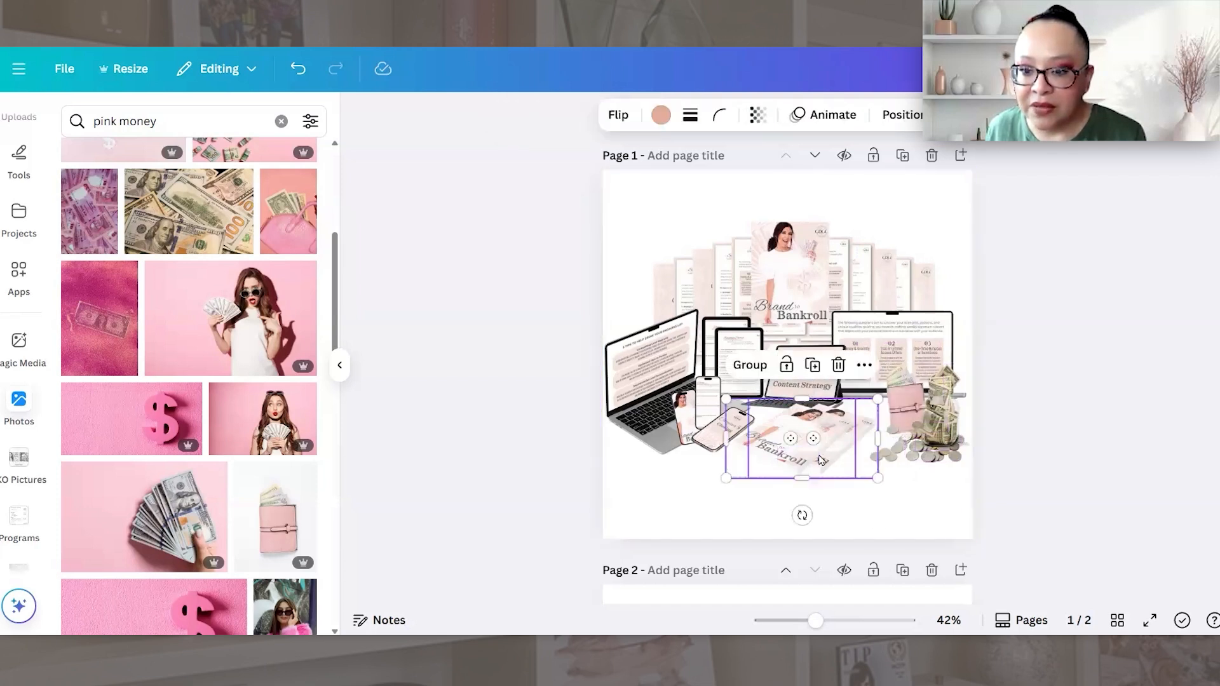
{"action": "mouse_move", "coordinate": [823, 454]}
{"action": "left_mouse_down"}
{"action": "mouse_move", "coordinate": [843, 440]}
{"action": "mouse_move", "coordinate": [845, 456]}
{"action": "left_mouse_up"}
{"action": "left_click", "coordinate": [909, 498]}
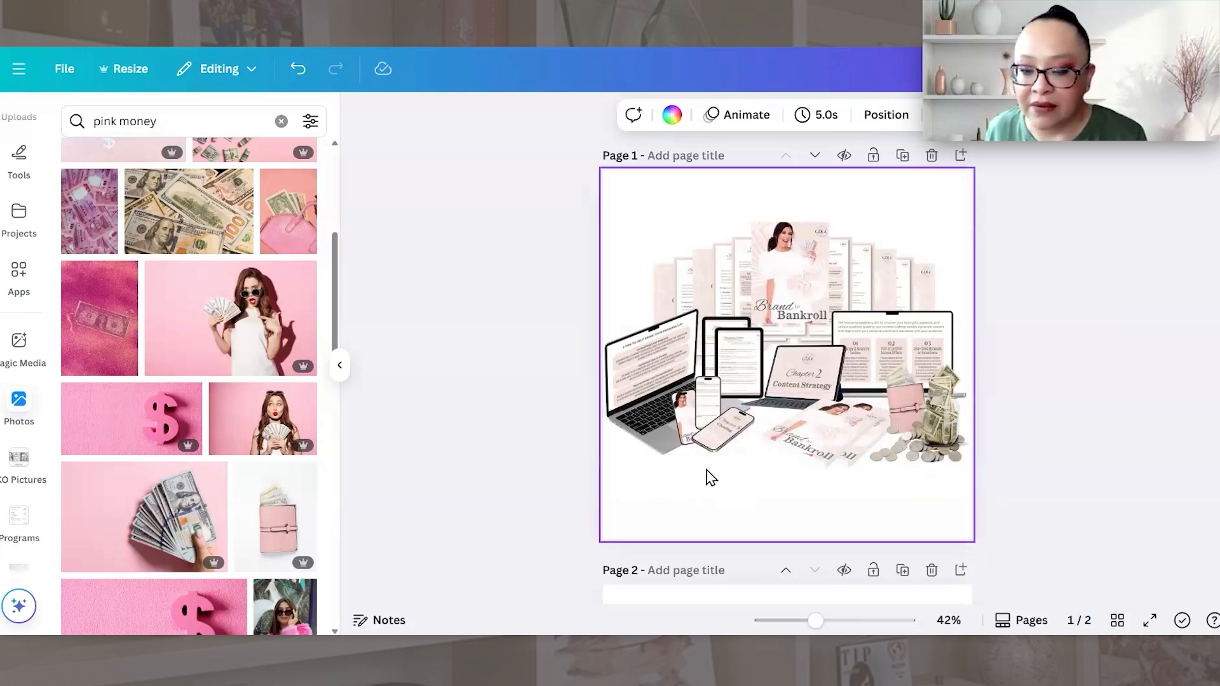
Step: Move the smartphone group to the right, next to the flat-lying books
{"action": "left_click", "coordinate": [684, 421]}
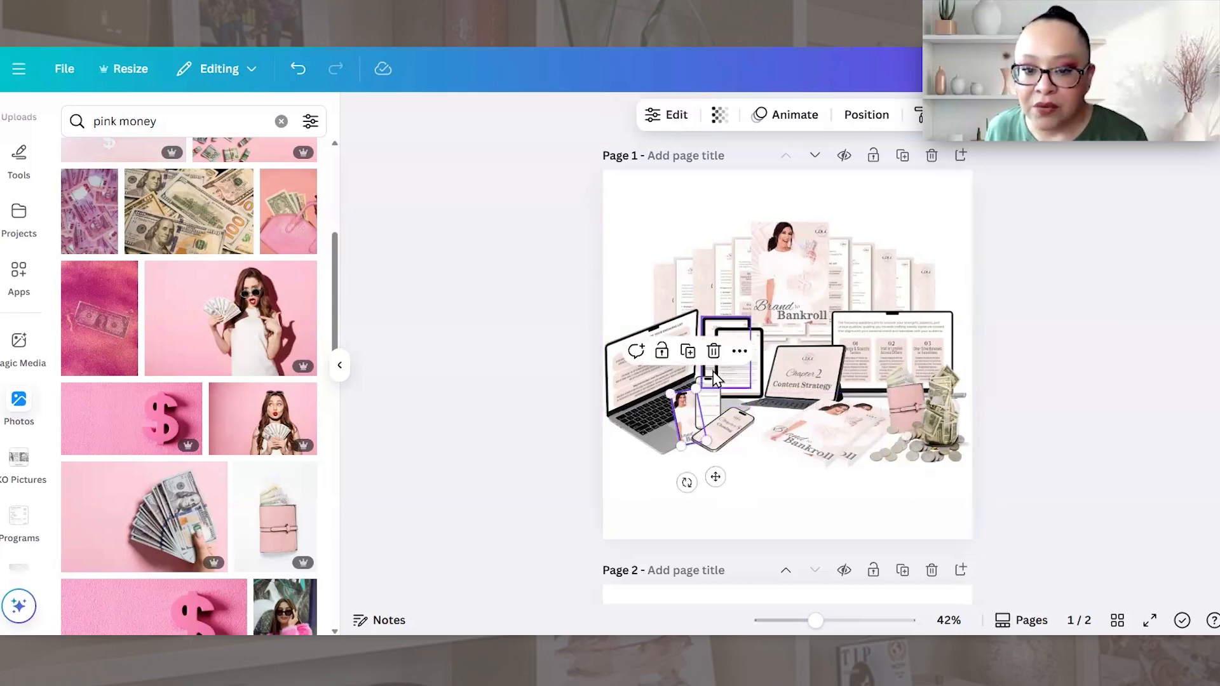
{"action": "left_click", "coordinate": [730, 436]}
{"action": "left_click_drag", "start_coordinate": [731, 436], "coordinate": [761, 440]}
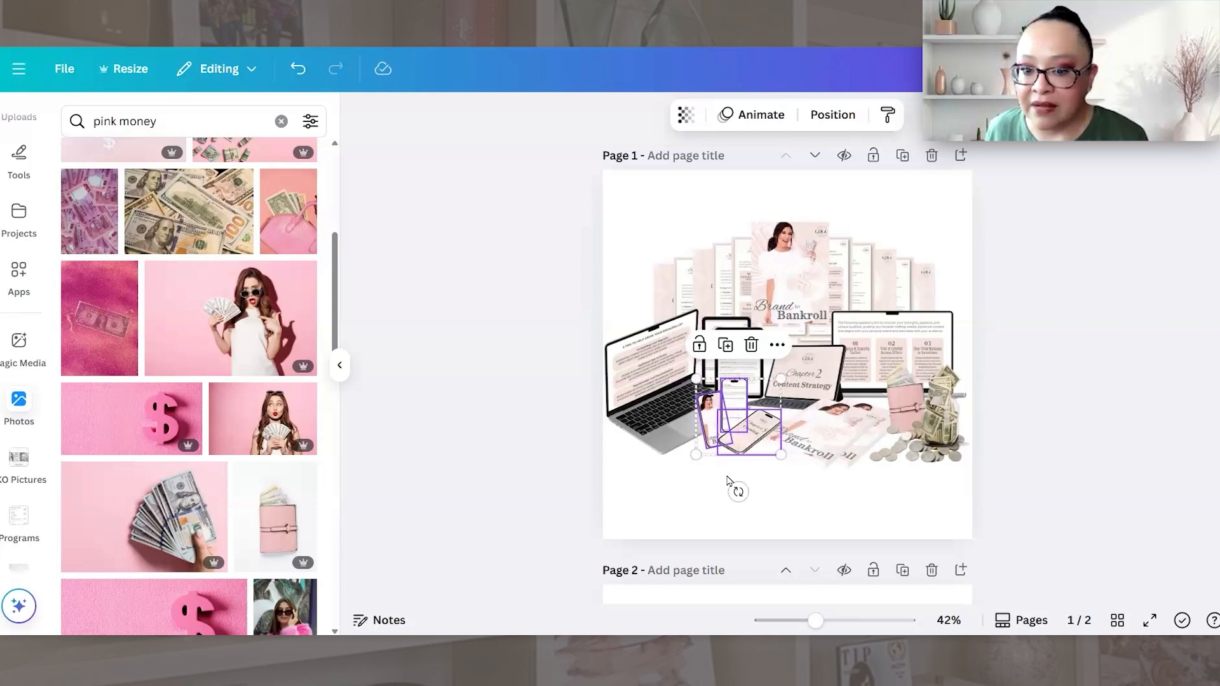
{"action": "left_click", "coordinate": [687, 496]}
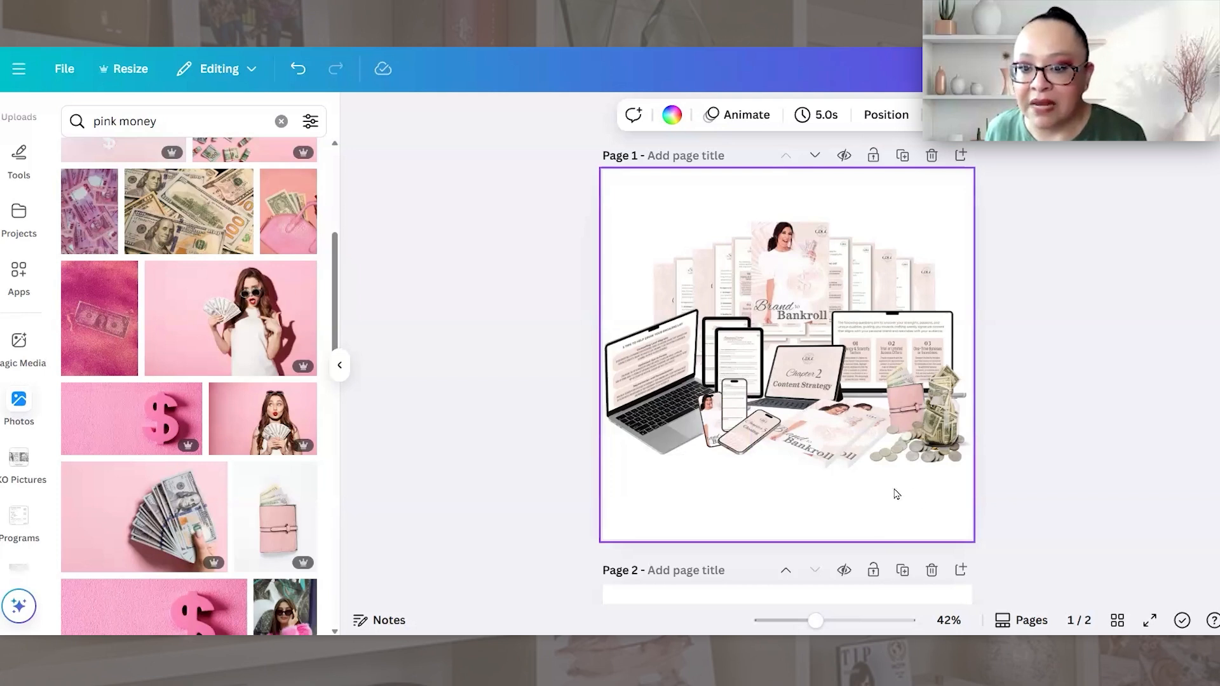
Step: Search the photos for "money" and place the stacked dollar bundles in front of the left laptop
{"action": "left_click_drag", "start_coordinate": [120, 121], "coordinate": [32, 127]}
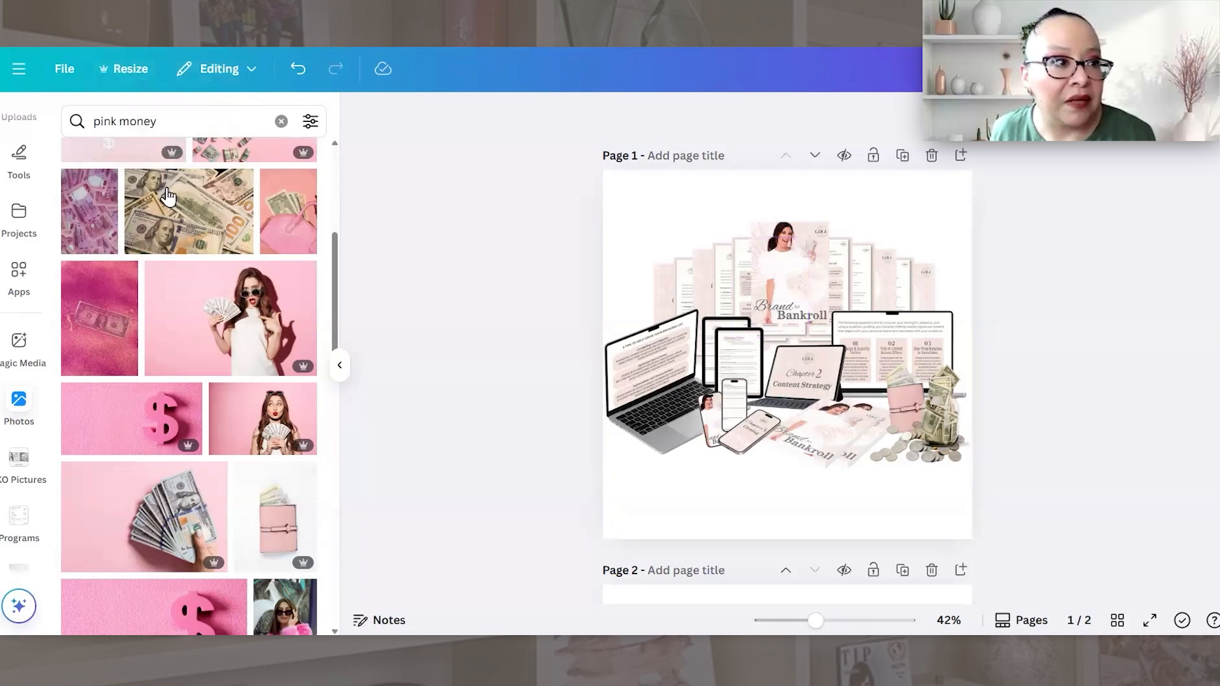
{"action": "double_click", "coordinate": [113, 121]}
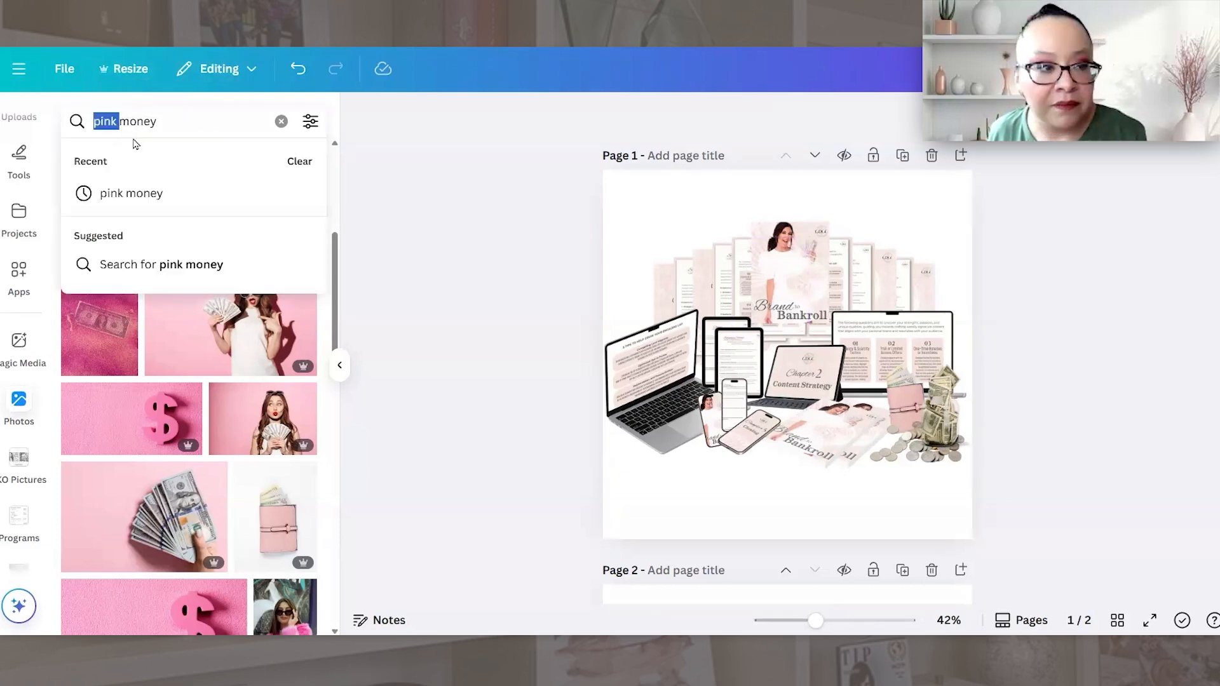
{"action": "key", "text": "BackSpace"}
{"action": "key", "text": "BackSpace"}
{"action": "key", "text": "Return"}
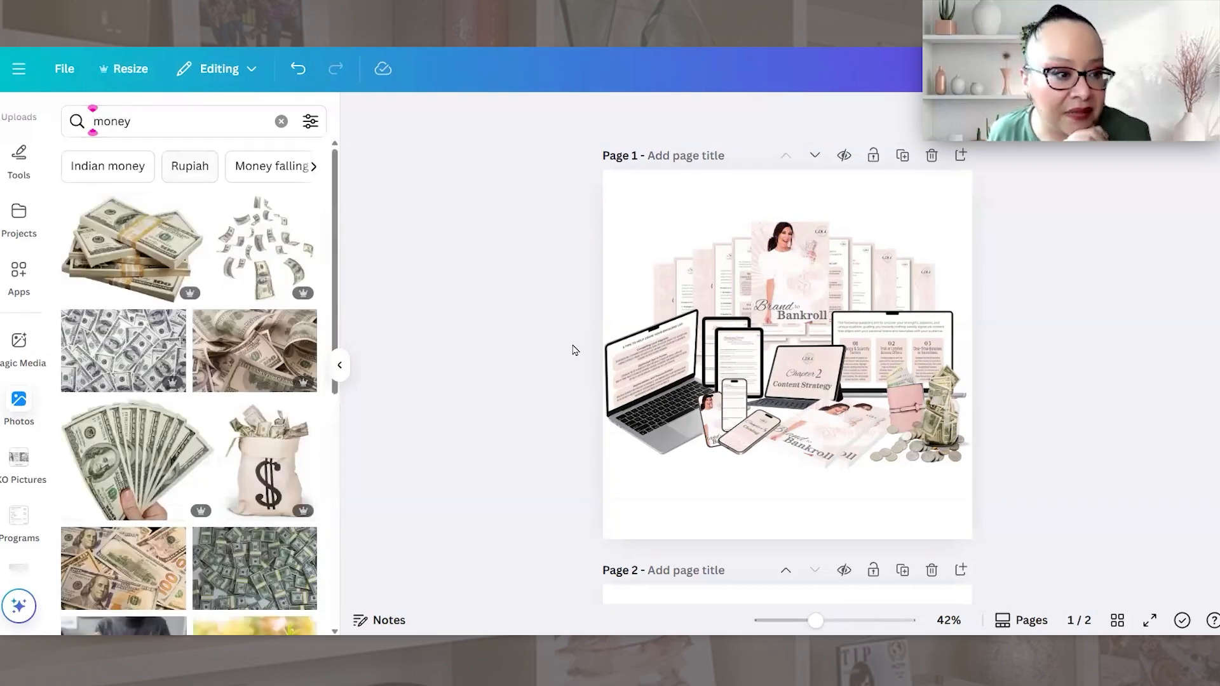
{"action": "left_click", "coordinate": [133, 245]}
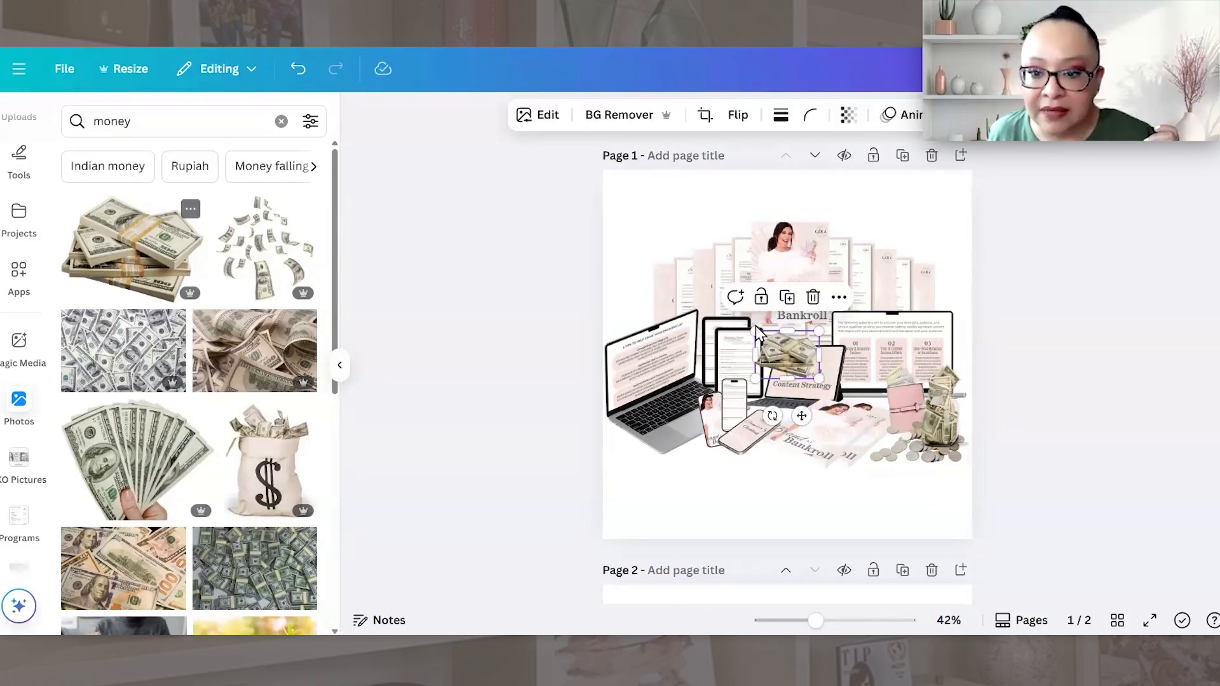
{"action": "left_click_drag", "start_coordinate": [803, 356], "coordinate": [653, 450]}
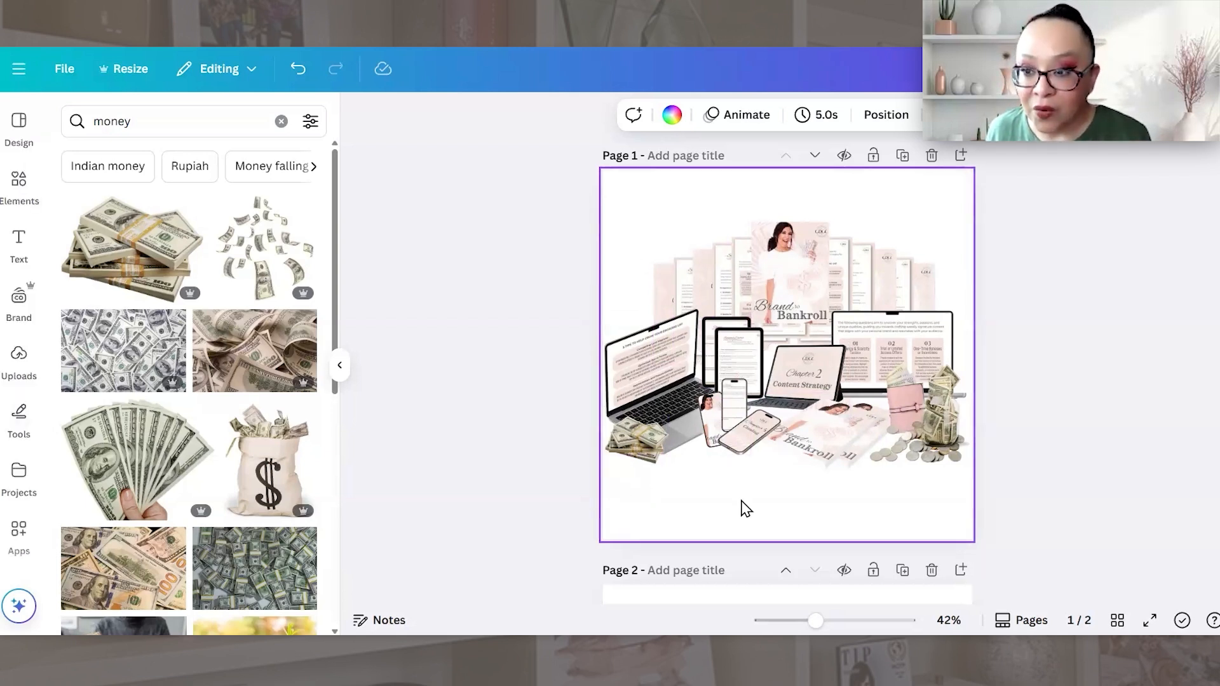
Step: Clear the "Frame" element search and add the many-pointed starburst from the full shapes collection
{"action": "left_click", "coordinate": [18, 183]}
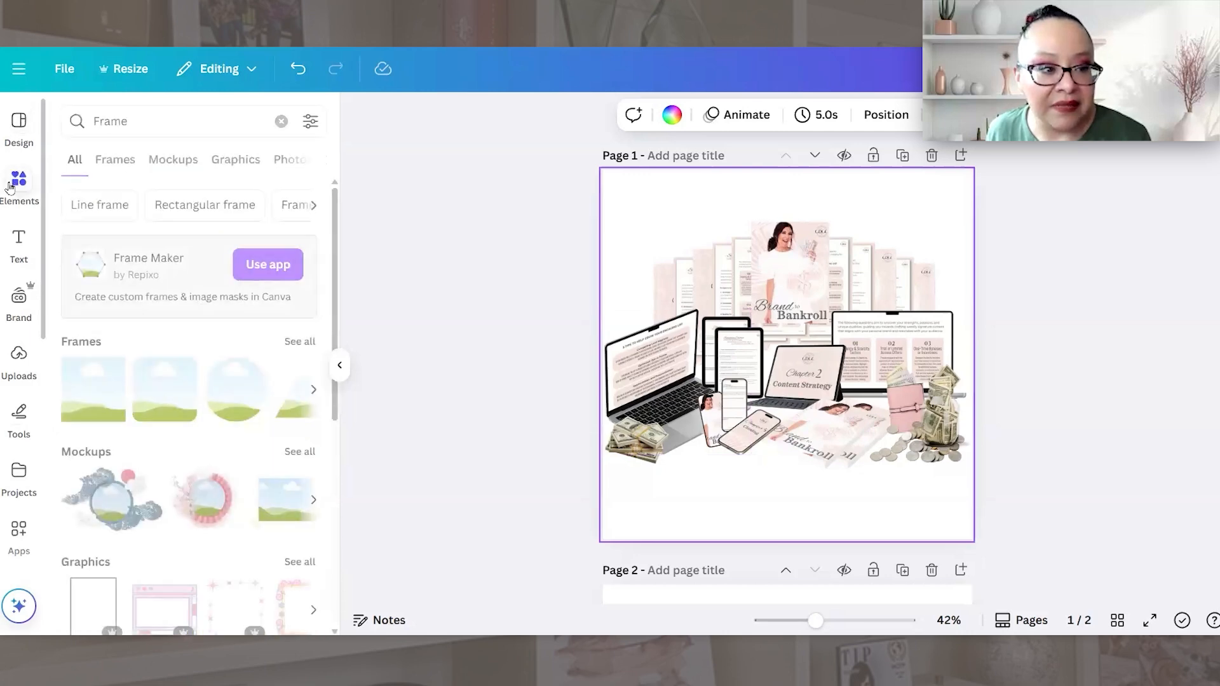
{"action": "left_click", "coordinate": [281, 121]}
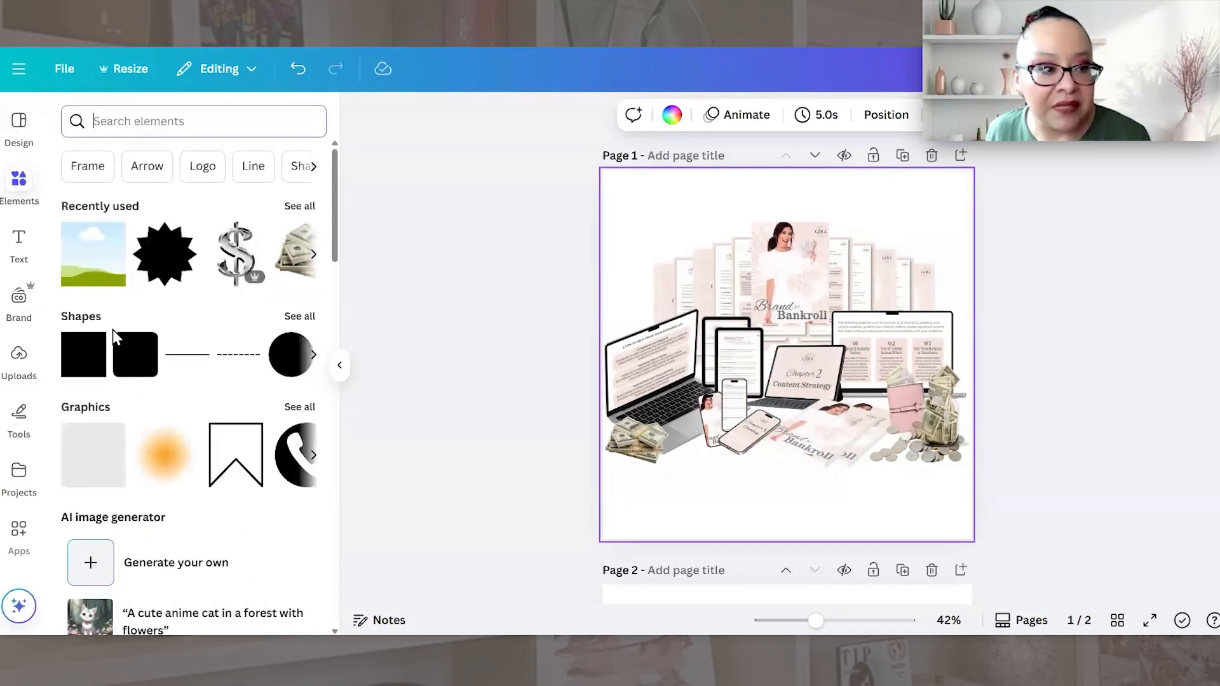
{"action": "left_click", "coordinate": [297, 316]}
{"action": "scroll", "coordinate": [294, 353], "scroll_direction": "down", "scroll_amount": 3}
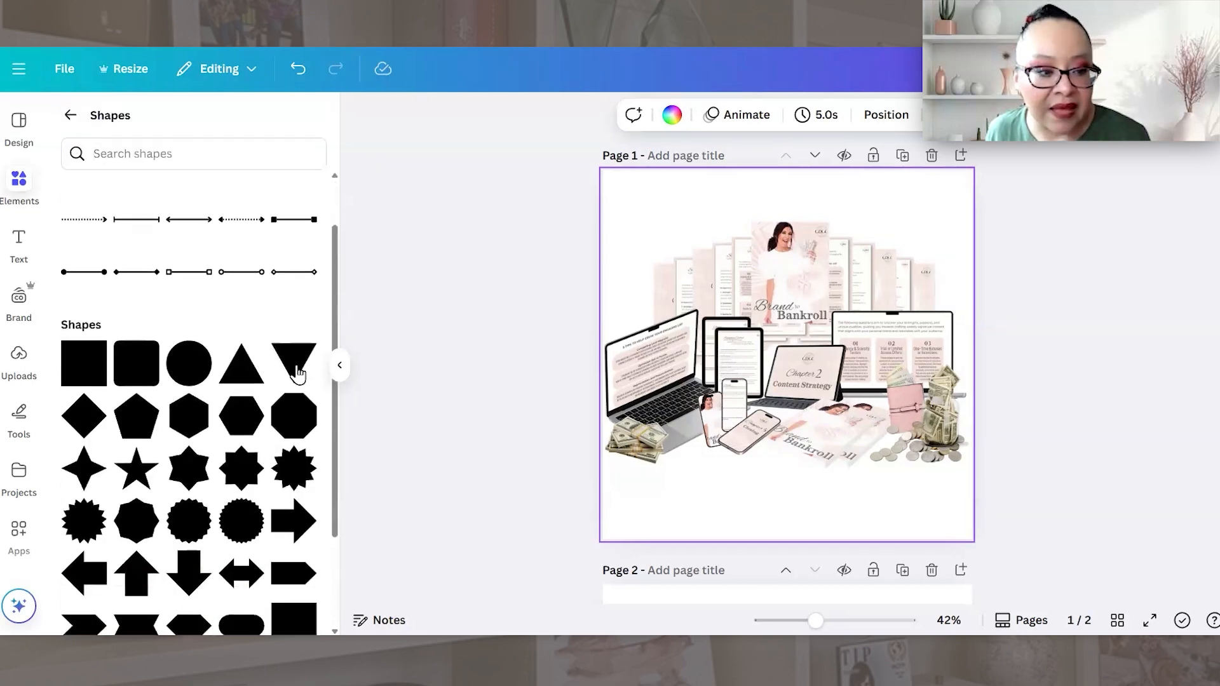
{"action": "scroll", "coordinate": [284, 405], "scroll_direction": "down", "scroll_amount": 1}
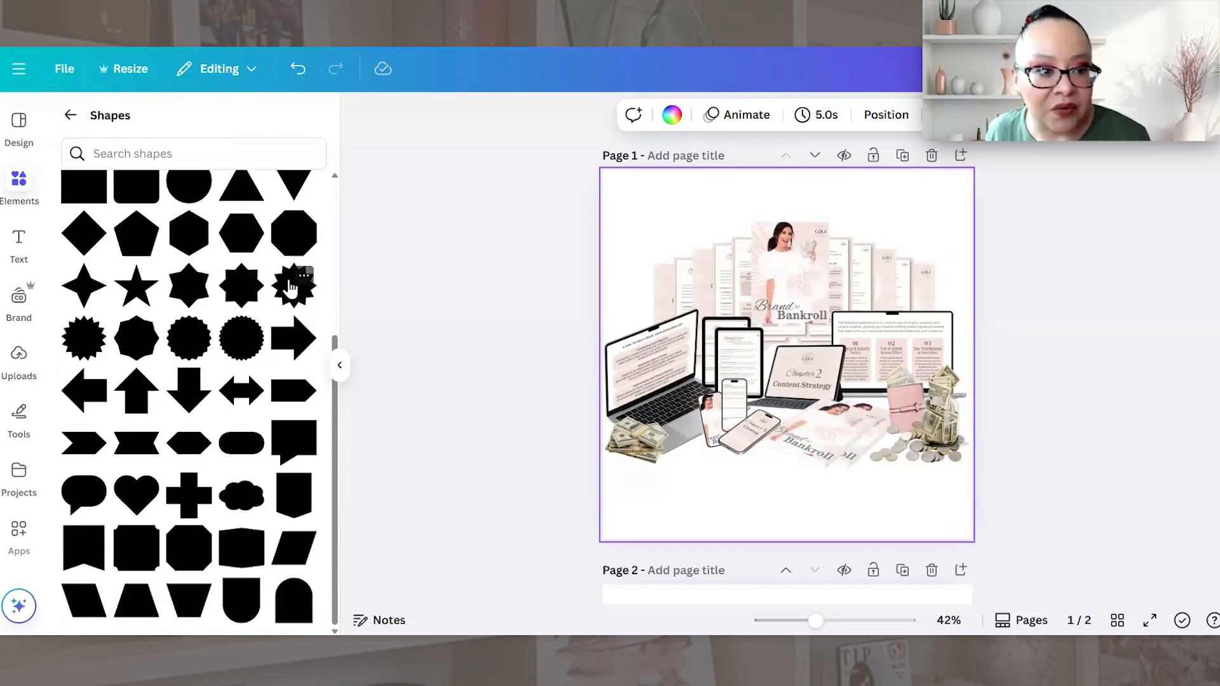
{"action": "left_click", "coordinate": [278, 306]}
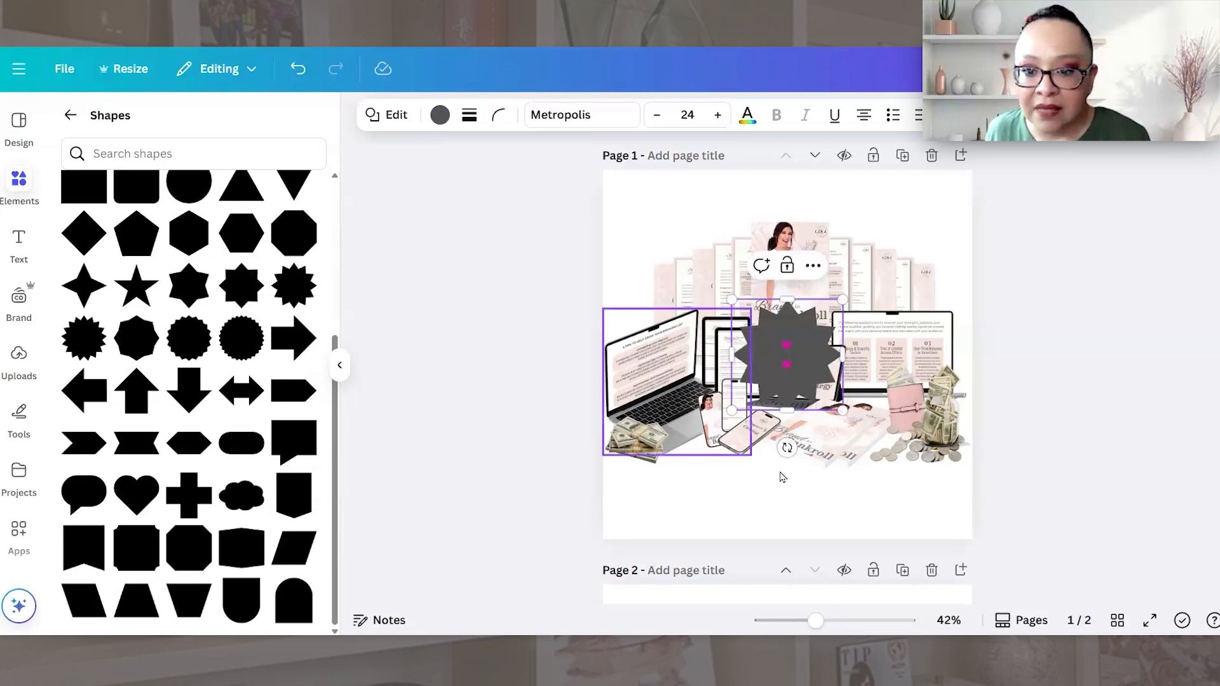
Step: Shrink the starburst and place it above the left laptop, beside the page fan
{"action": "left_click", "coordinate": [894, 521]}
{"action": "left_click_drag", "start_coordinate": [787, 379], "coordinate": [680, 322]}
{"action": "left_click_drag", "start_coordinate": [735, 351], "coordinate": [639, 298]}
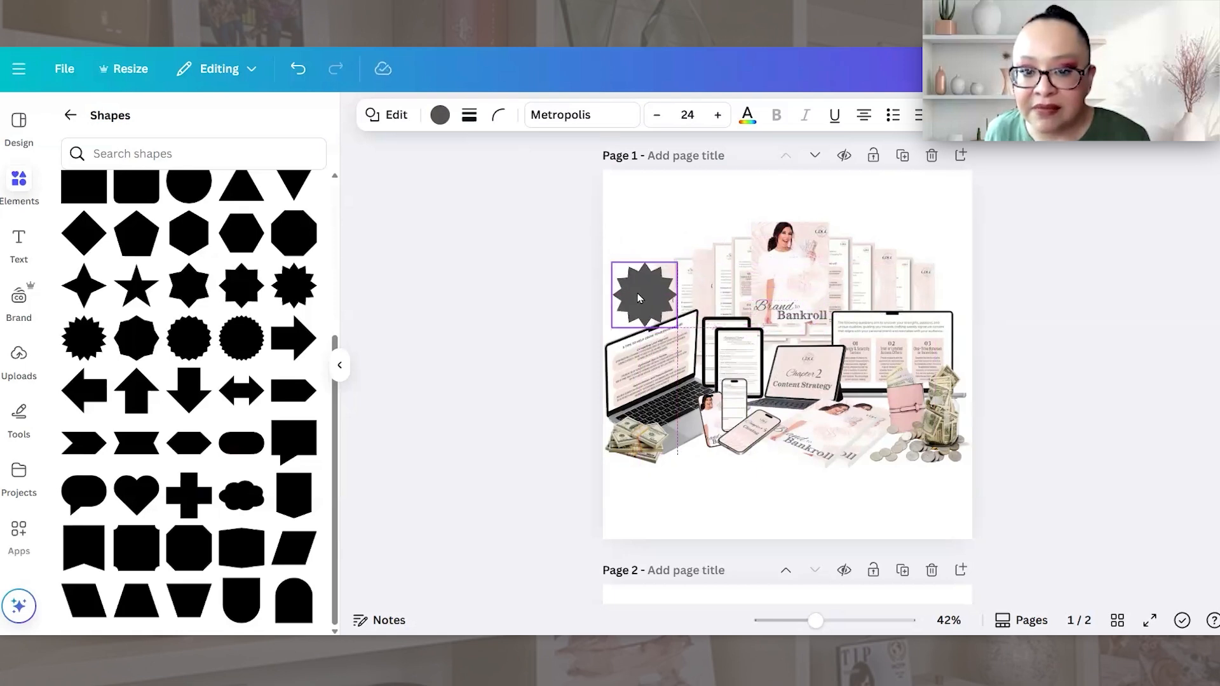
Step: Fill the starburst with the pink from the GOAL DIGGER brand palette
{"action": "left_click", "coordinate": [437, 116]}
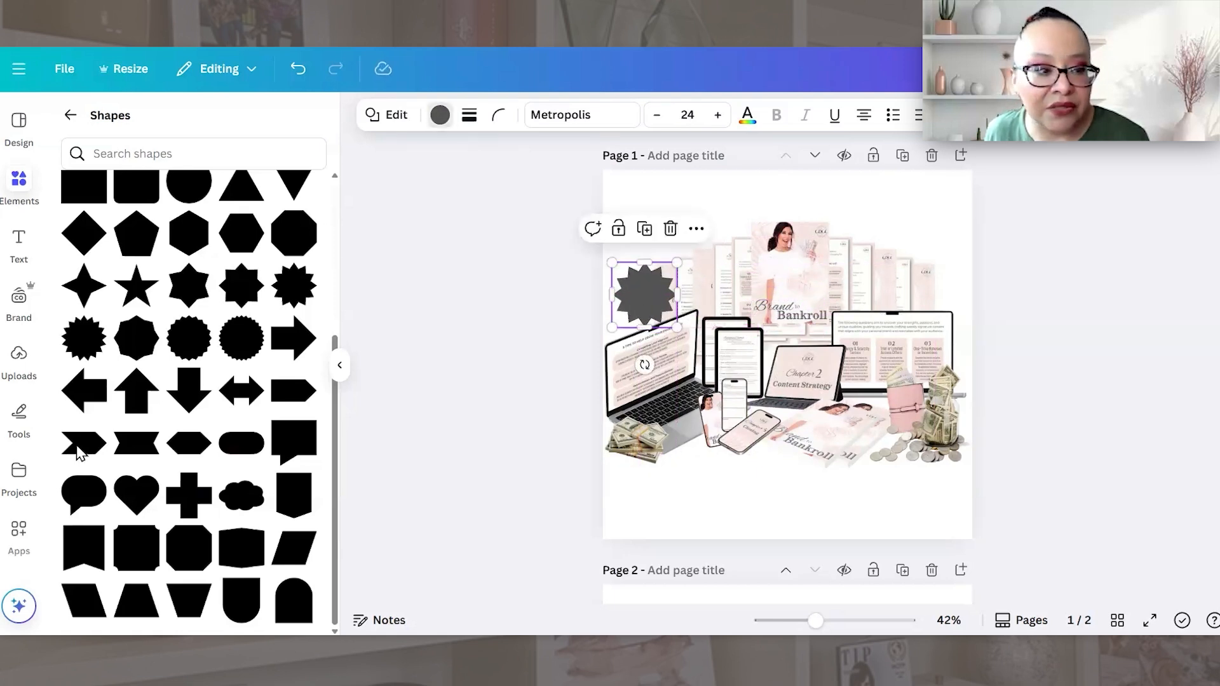
{"action": "left_click", "coordinate": [124, 349]}
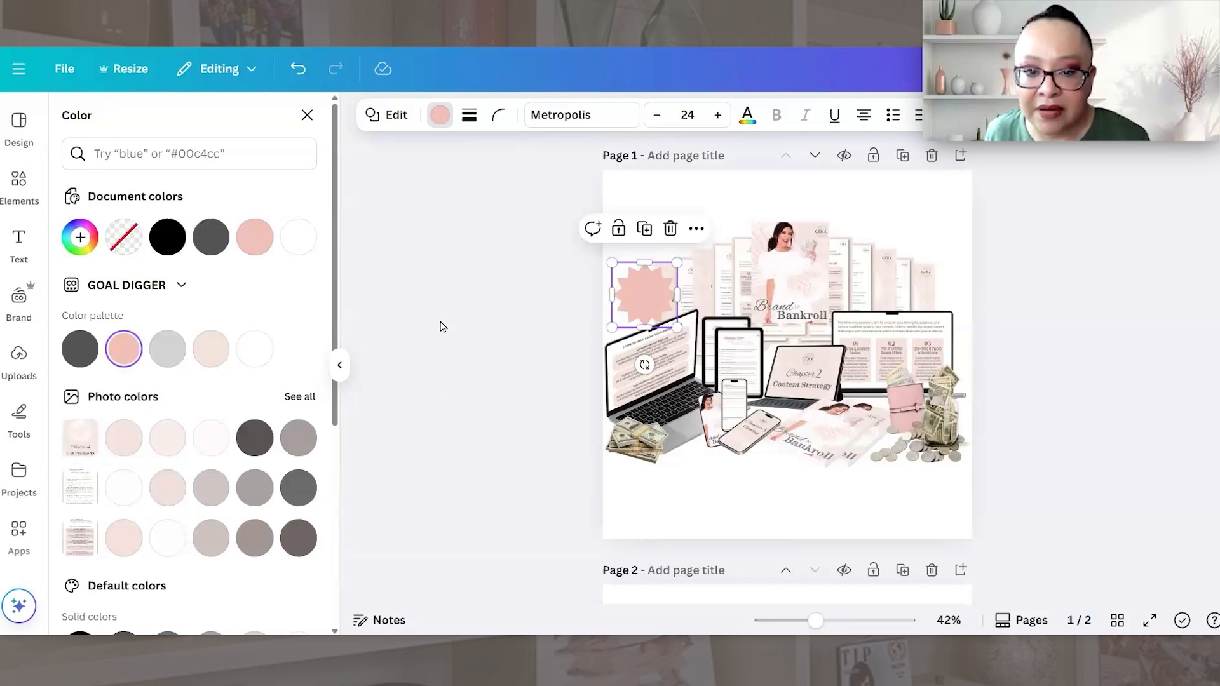
{"action": "left_click", "coordinate": [472, 320]}
{"action": "left_click", "coordinate": [436, 368]}
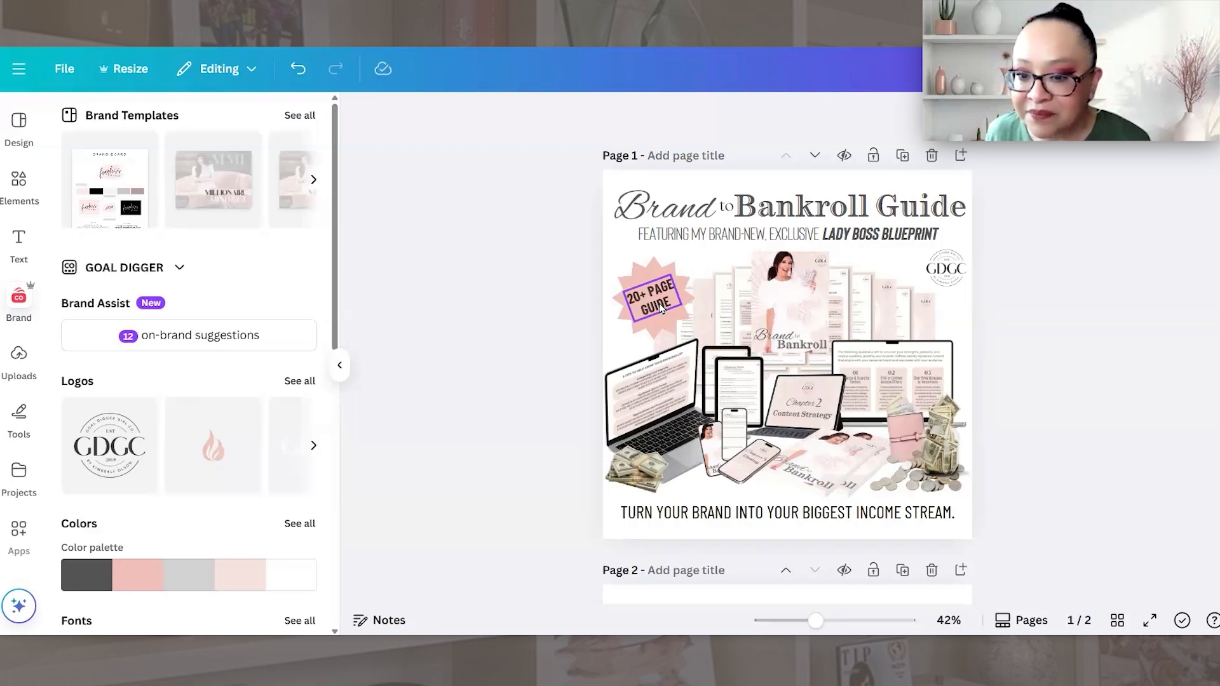
Step: Select the tagline text "TURN YOUR BRAND INTO YOUR BIGGEST INCOME STREAM." below the mockup
{"action": "left_click", "coordinate": [641, 512]}
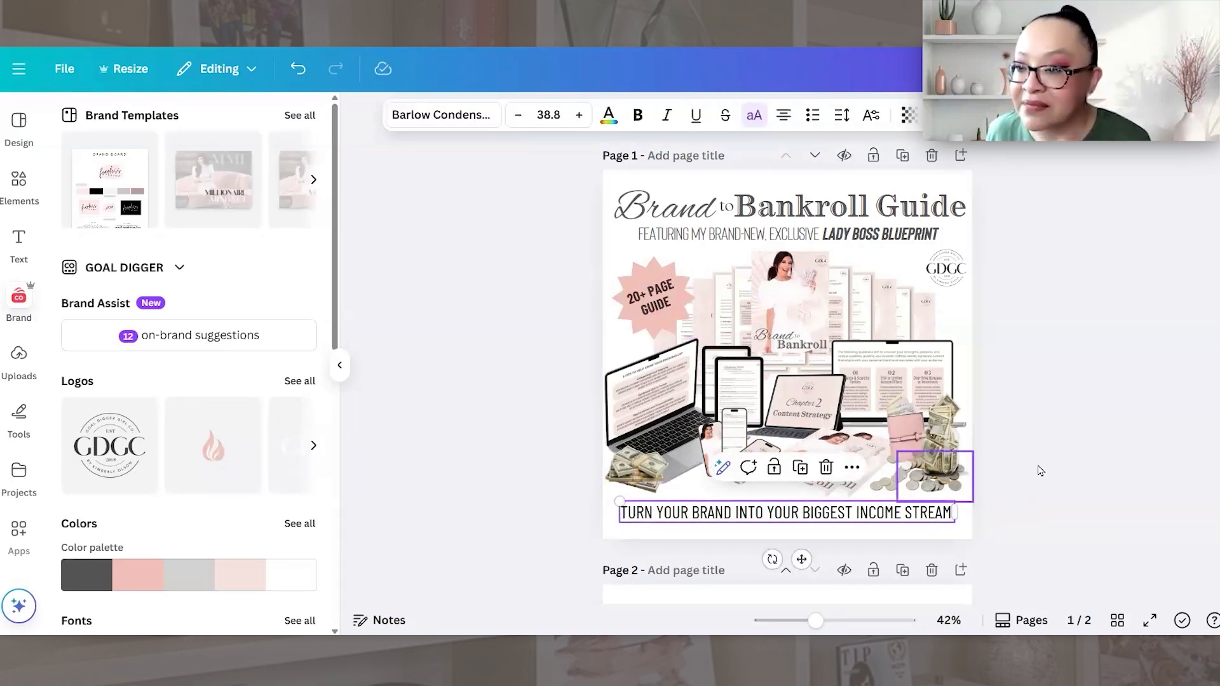